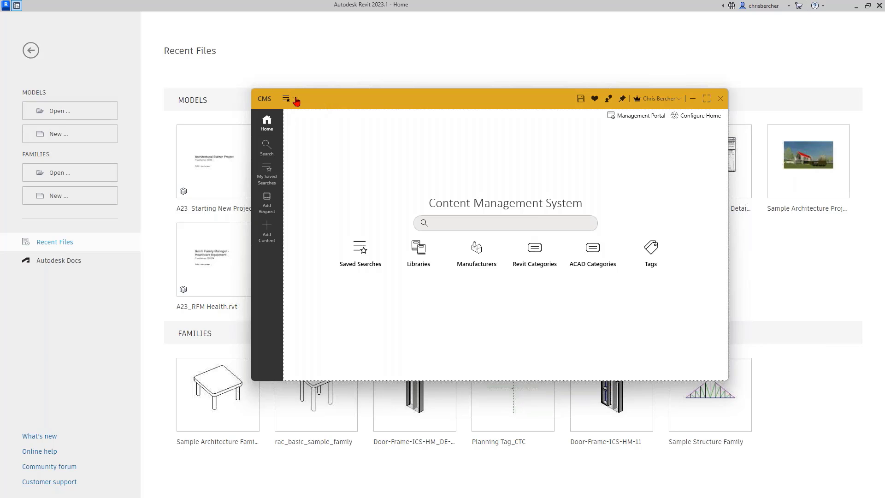
Step: Run the !Templates-Revit saved search and load A23_Starter Project_Detach and Saveas.rvt
{"action": "left_click", "coordinate": [295, 99]}
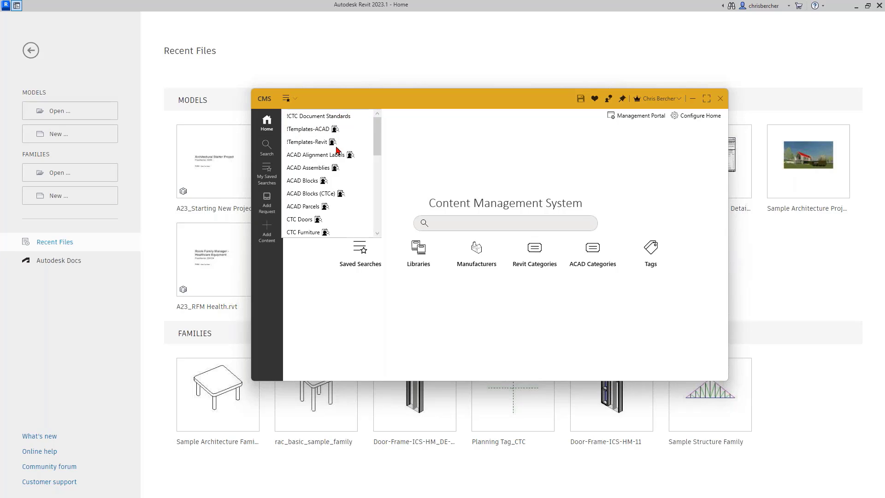
{"action": "left_click", "coordinate": [308, 142]}
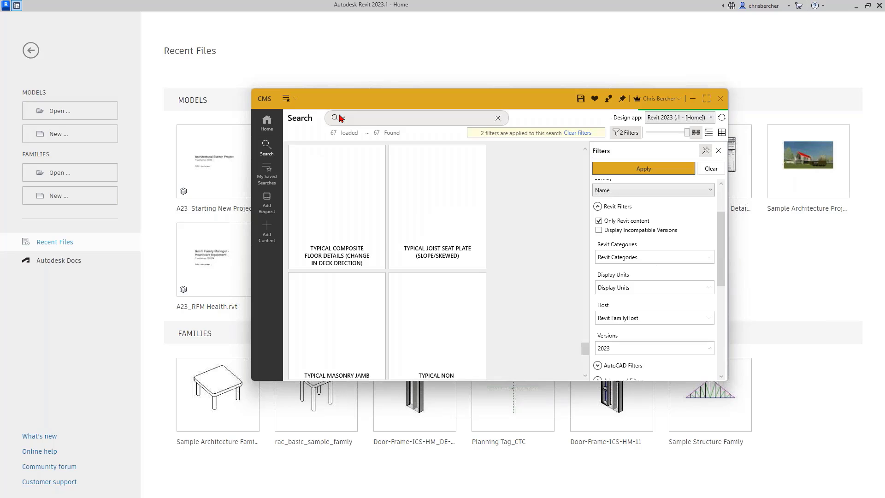
{"action": "left_click", "coordinate": [297, 100]}
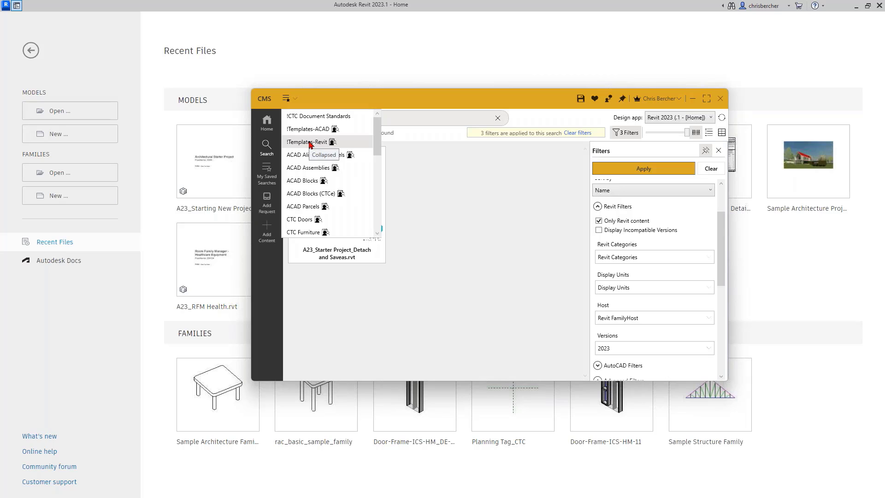
{"action": "left_click", "coordinate": [308, 142]}
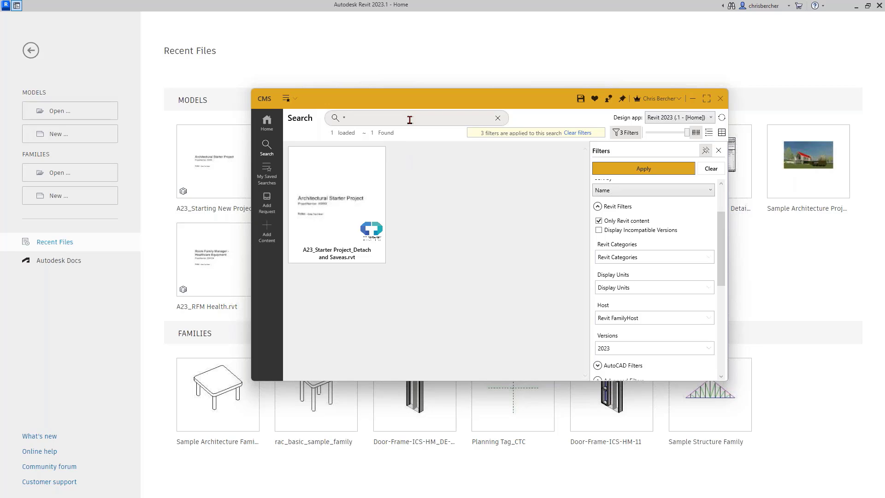
{"action": "left_click", "coordinate": [390, 119]}
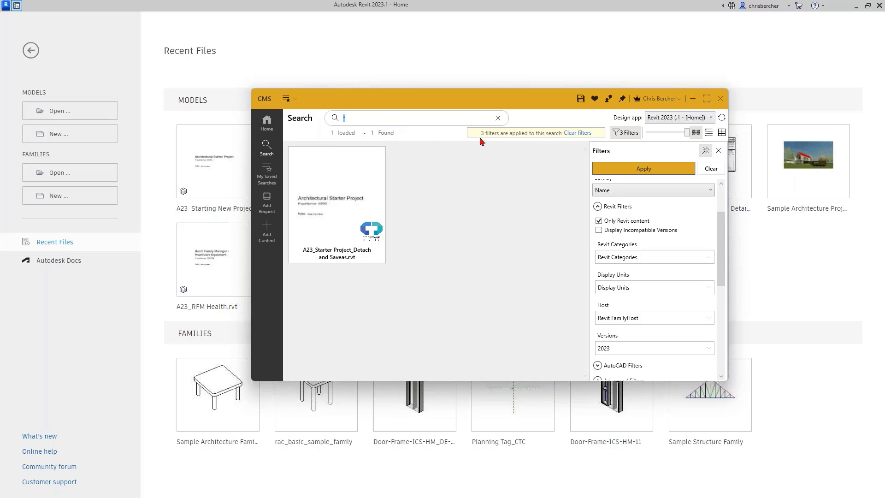
{"action": "left_click_drag", "start_coordinate": [529, 105], "coordinate": [516, 101]}
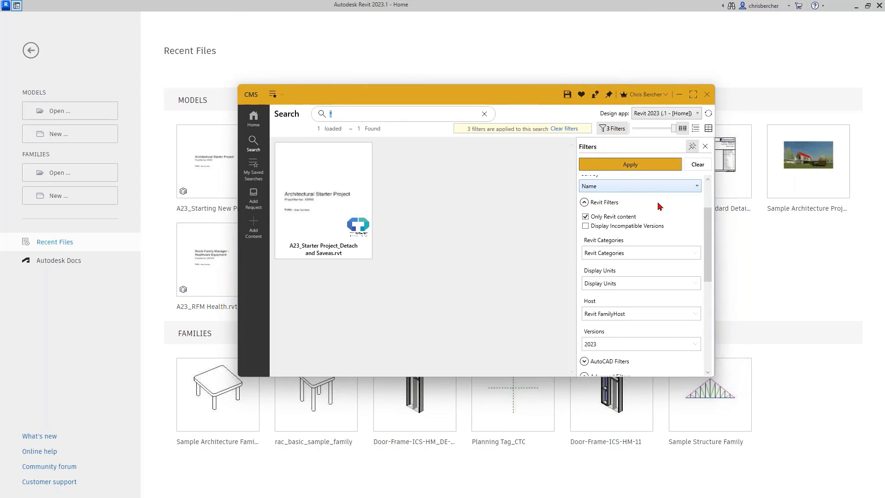
{"action": "mouse_move", "coordinate": [357, 176]}
{"action": "left_click", "coordinate": [360, 155]}
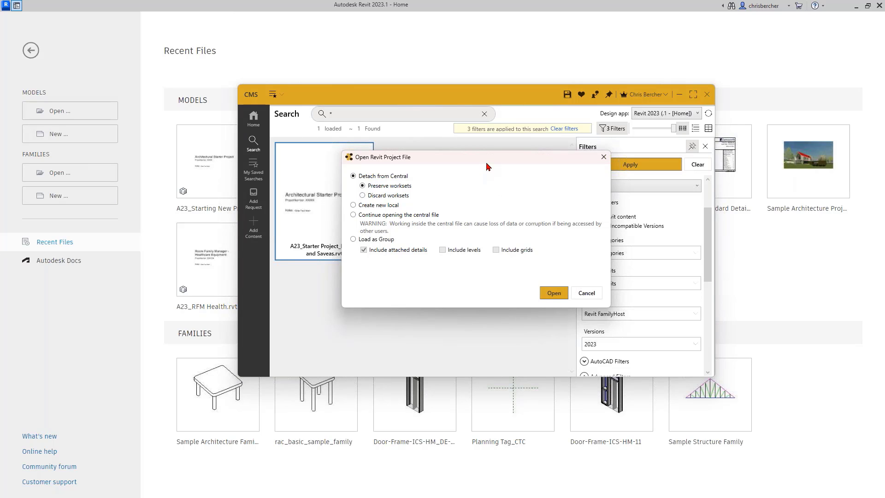
Step: Open the starter project with Detach from Central and Preserve worksets kept on
{"action": "left_click_drag", "start_coordinate": [488, 169], "coordinate": [485, 154]}
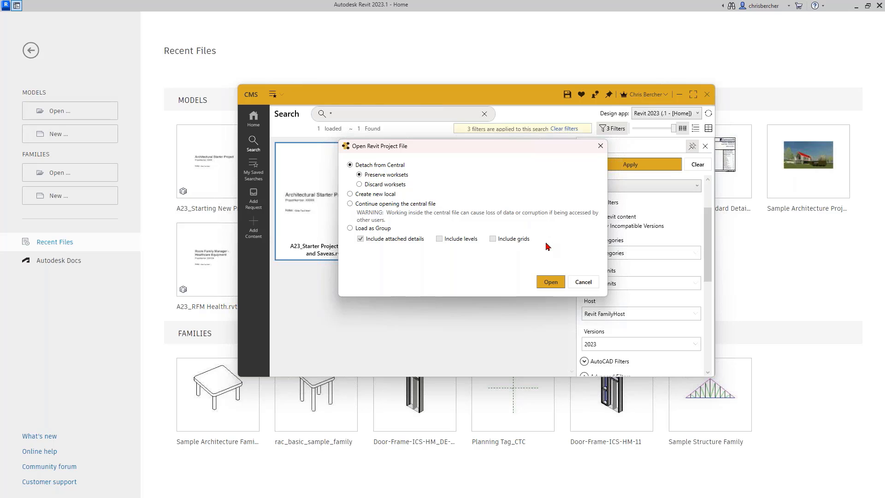
{"action": "left_click", "coordinate": [550, 281]}
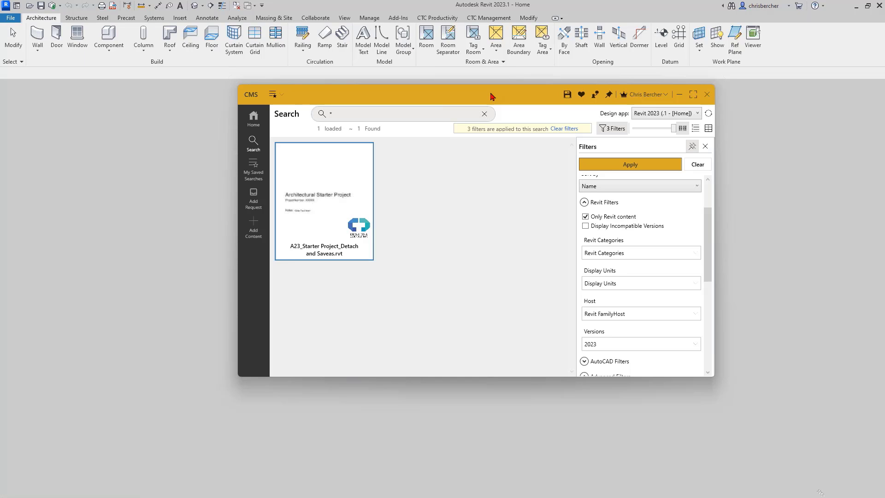
Step: Move the CMS library window off to the right edge to reveal the zzz - Starting View sheet
{"action": "left_click_drag", "start_coordinate": [492, 93], "coordinate": [526, 138]}
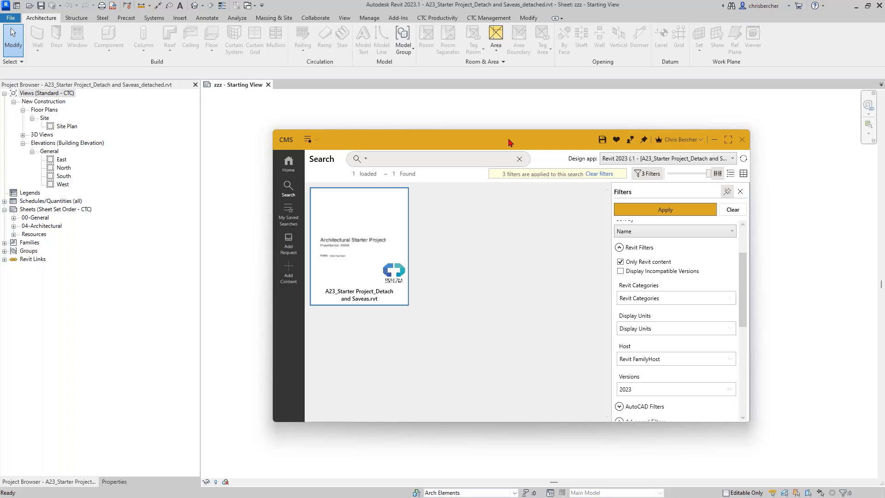
{"action": "left_click_drag", "start_coordinate": [509, 142], "coordinate": [498, 142]}
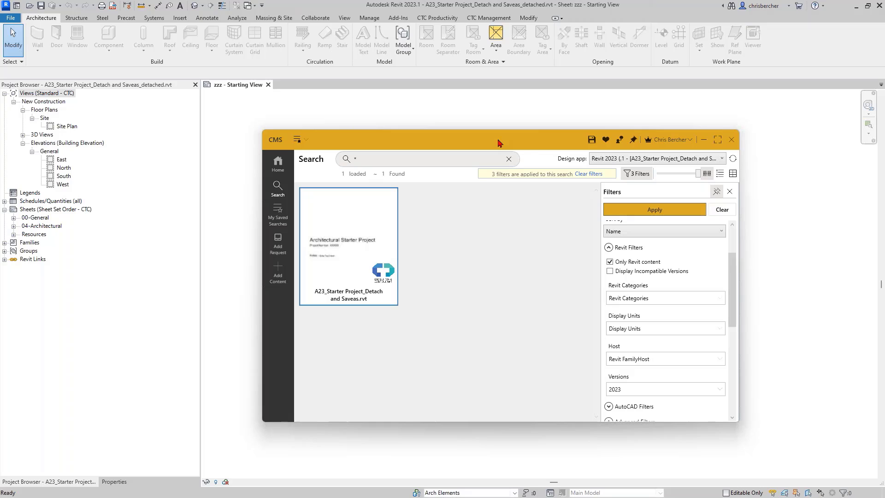
{"action": "left_click_drag", "start_coordinate": [511, 142], "coordinate": [491, 144]}
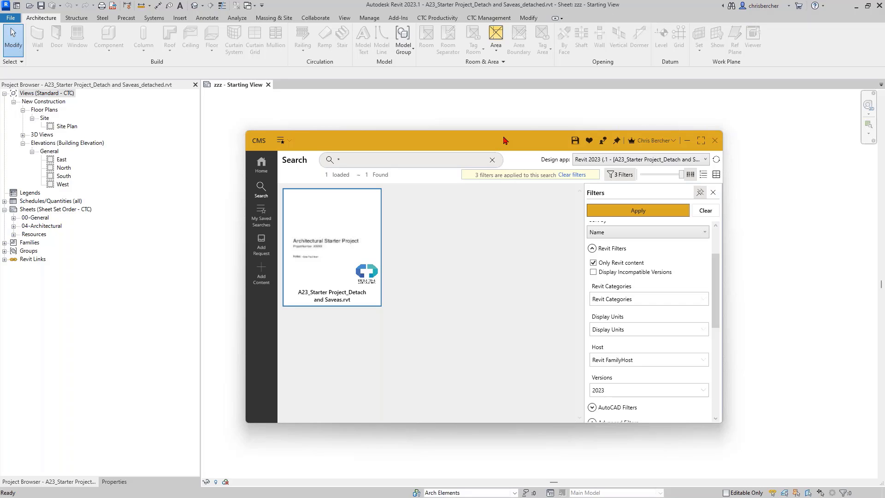
{"action": "left_click_drag", "start_coordinate": [504, 140], "coordinate": [884, 134]}
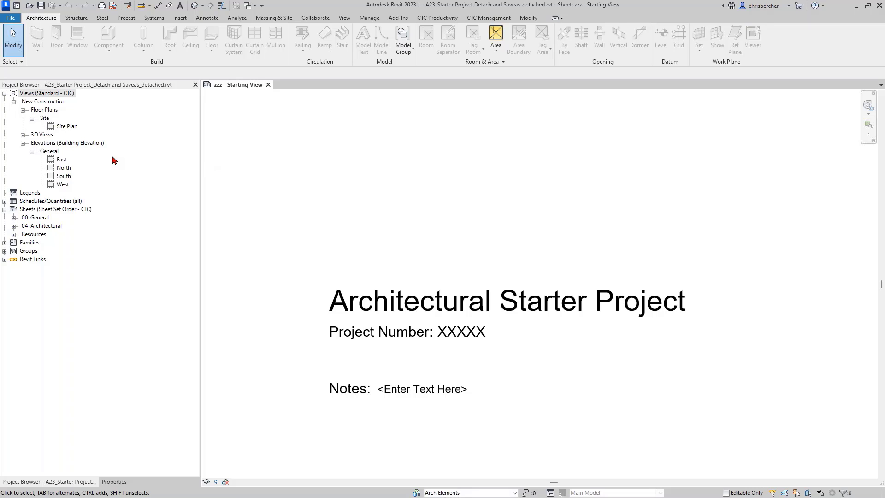
Step: Save the project as A23_New Project Demo1234rvt.rvt in C:\!RET Demo
{"action": "left_click", "coordinate": [41, 5]}
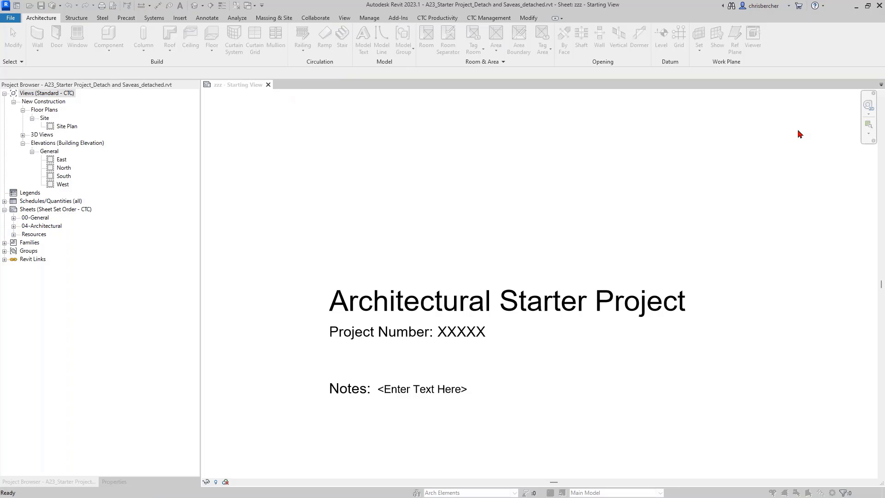
{"action": "left_click", "coordinate": [299, 247]}
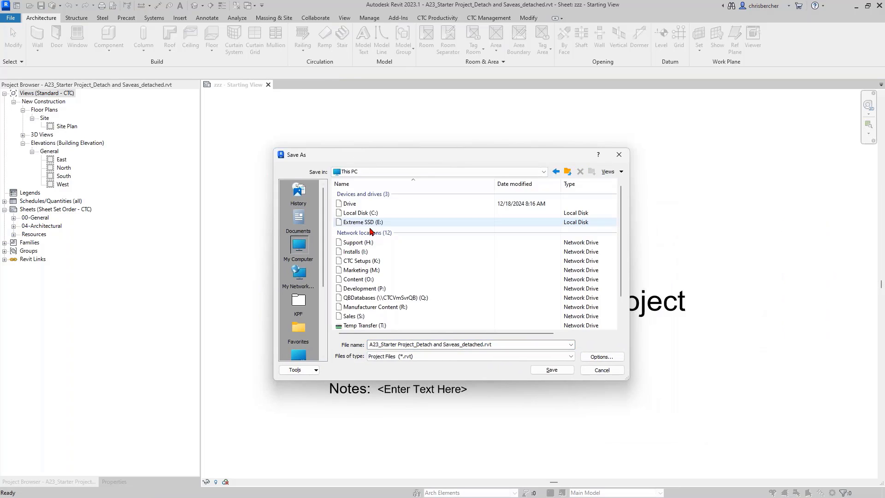
{"action": "double_click", "coordinate": [362, 213]}
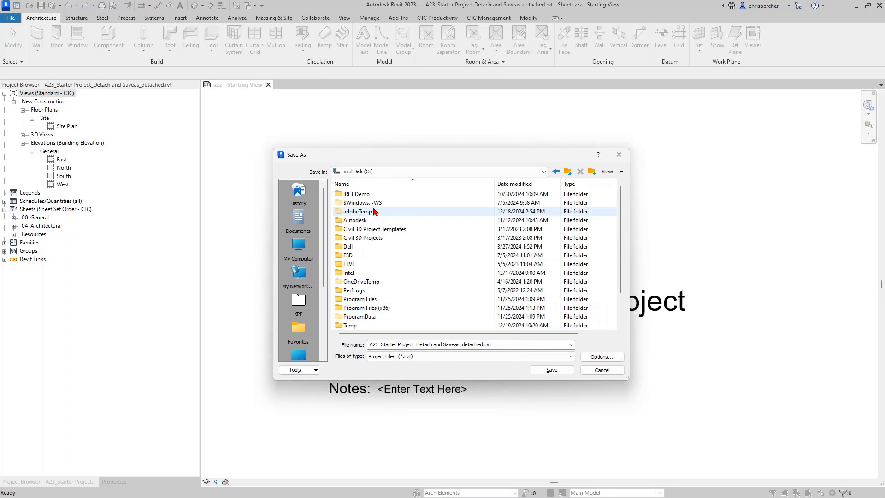
{"action": "double_click", "coordinate": [361, 195]}
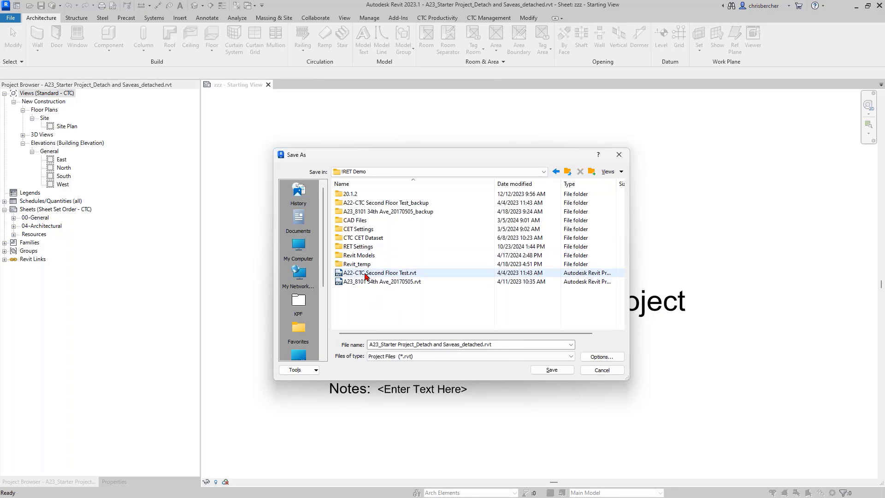
{"action": "left_click", "coordinate": [452, 344]}
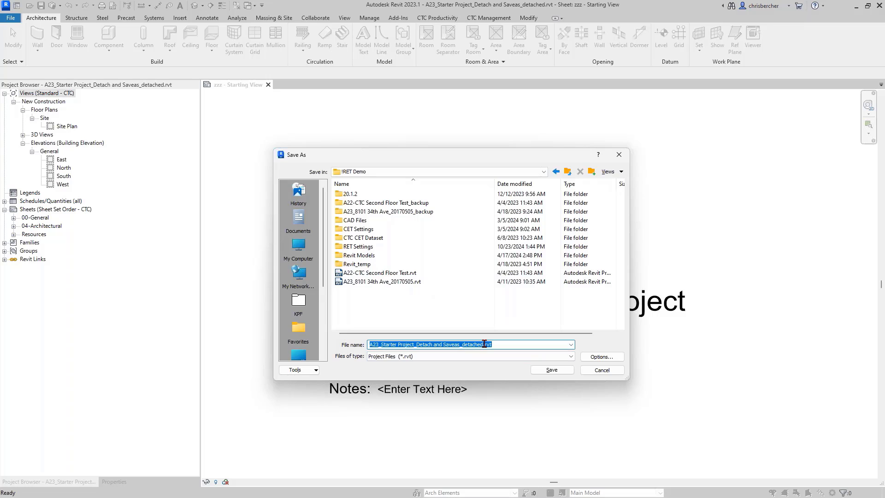
{"action": "left_click_drag", "start_coordinate": [485, 344], "coordinate": [387, 345]}
{"action": "type", "text": "New Project Demo1234rvt"}
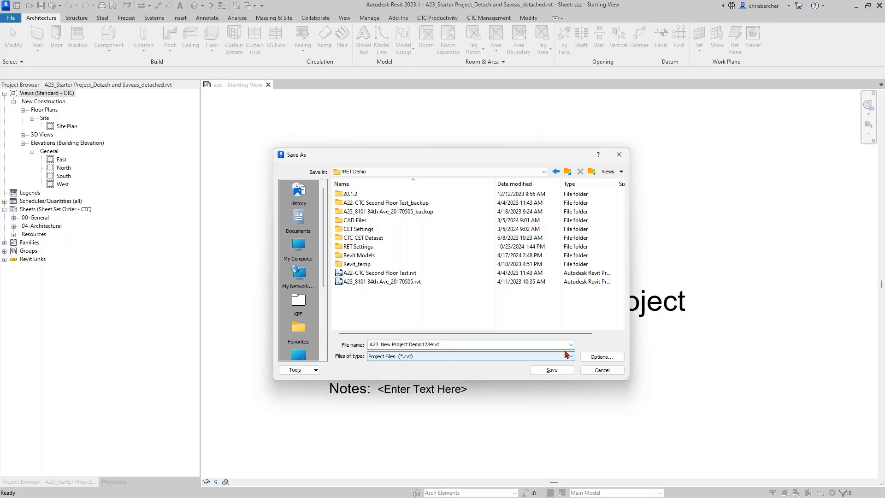
{"action": "left_click", "coordinate": [602, 356]}
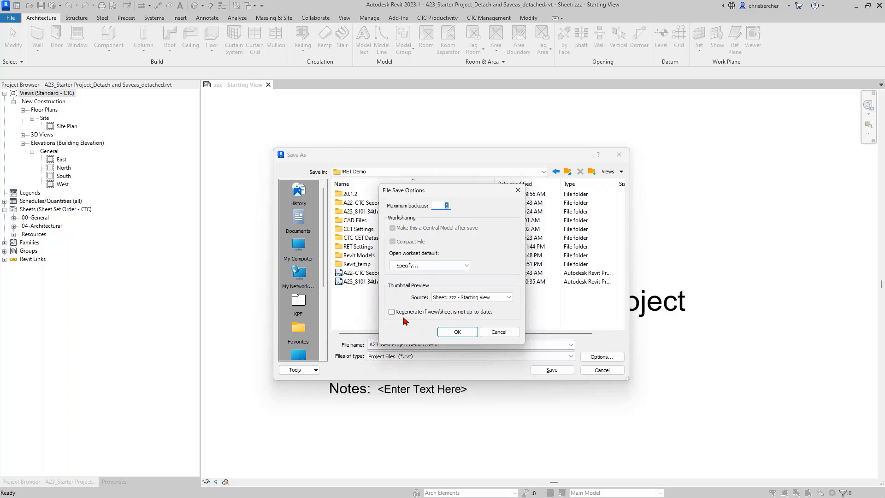
{"action": "left_click", "coordinate": [457, 332]}
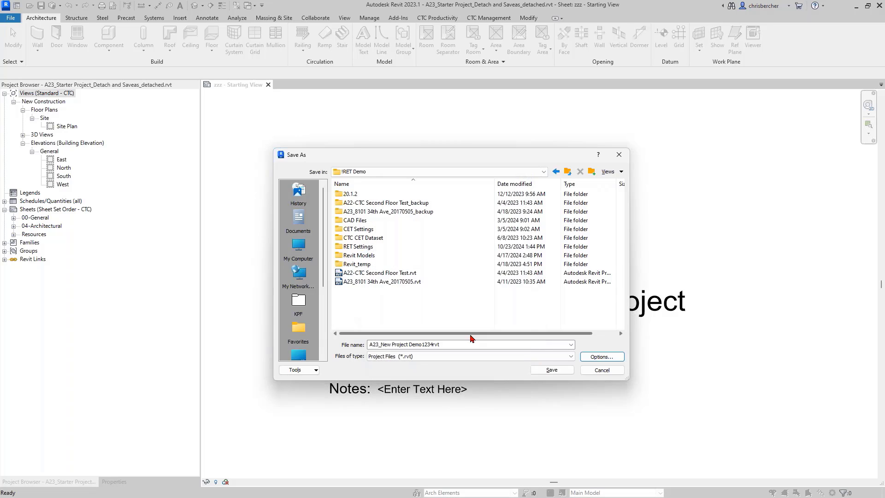
{"action": "left_click", "coordinate": [552, 370]}
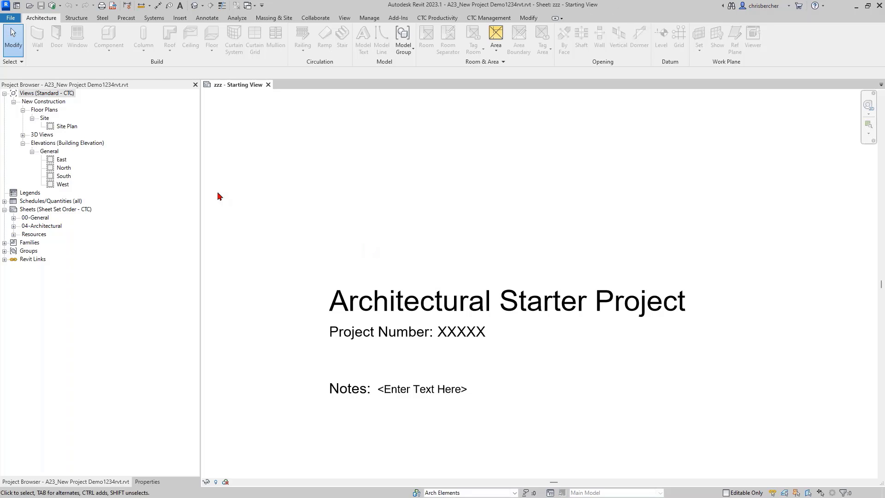
Step: Open the Site Plan view and frame the site
{"action": "left_click", "coordinate": [66, 129]}
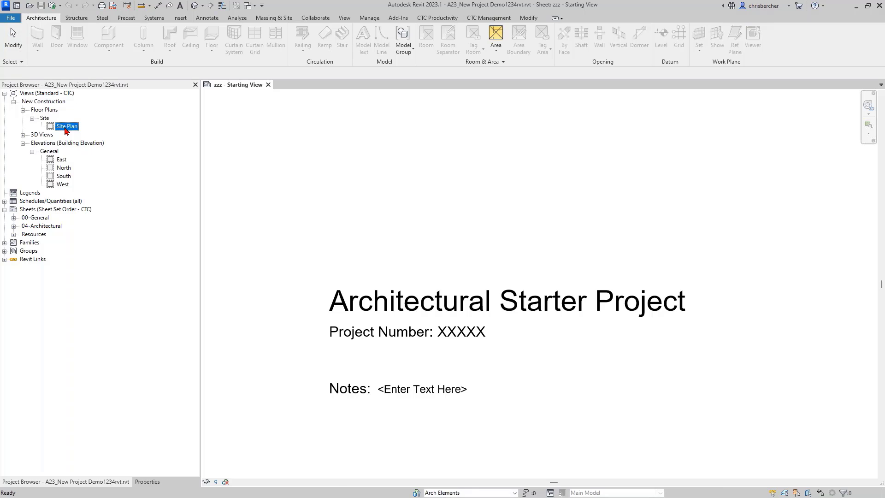
{"action": "double_click", "coordinate": [67, 129]}
{"action": "scroll", "coordinate": [398, 201], "scroll_direction": "down", "scroll_amount": 3}
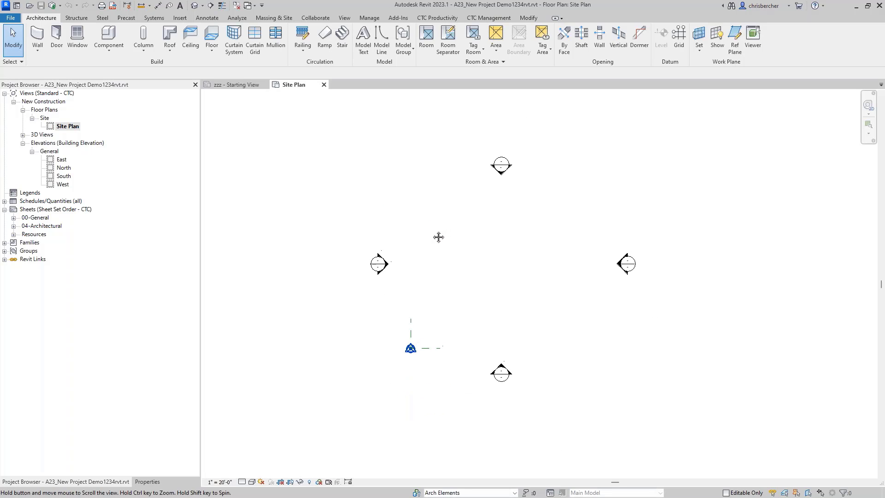
{"action": "middle_click_drag", "start_coordinate": [439, 237], "coordinate": [432, 239]}
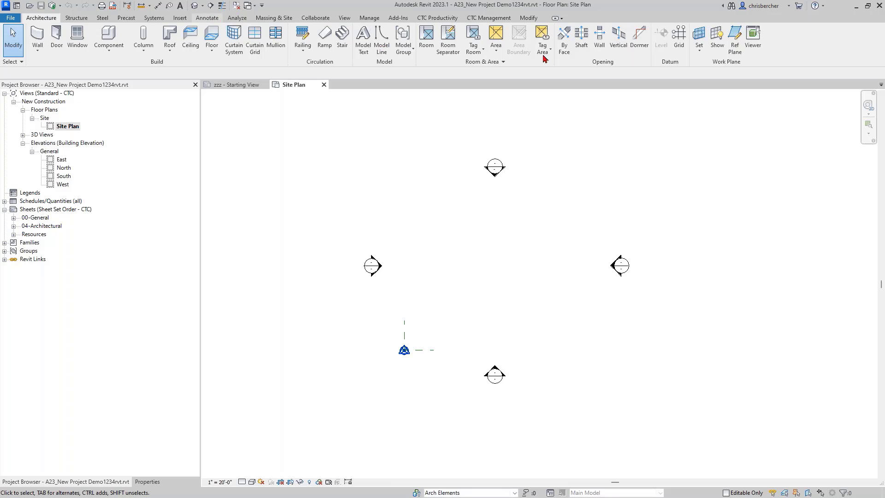
Step: Draw a scope box enclosing all four elevation markers
{"action": "left_click", "coordinate": [208, 18]}
{"action": "left_click", "coordinate": [344, 20]}
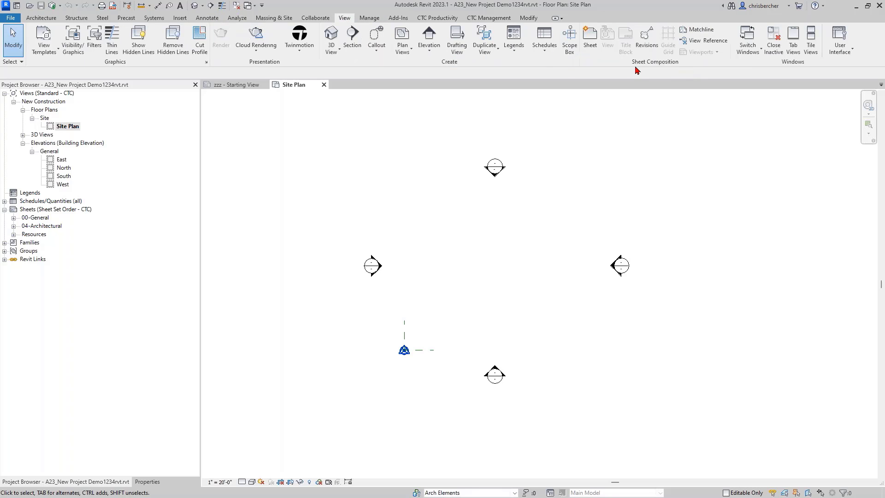
{"action": "left_click", "coordinate": [569, 40]}
{"action": "left_click", "coordinate": [329, 154]}
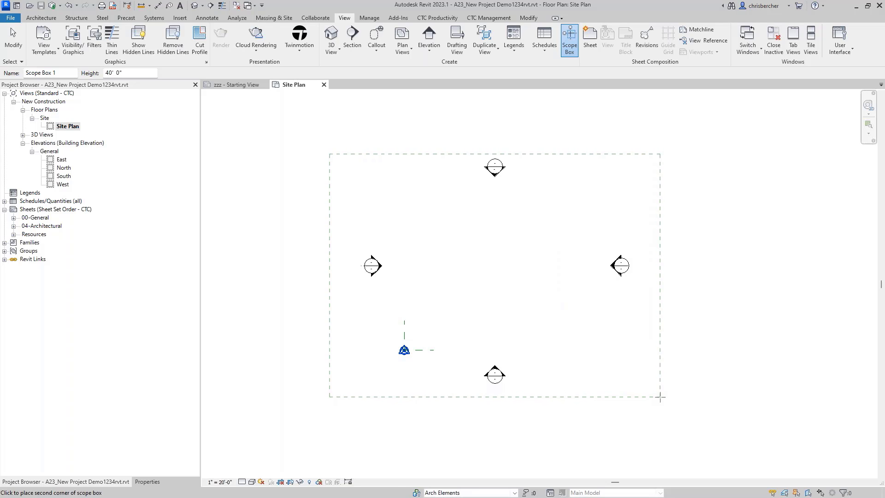
{"action": "left_click", "coordinate": [664, 395]}
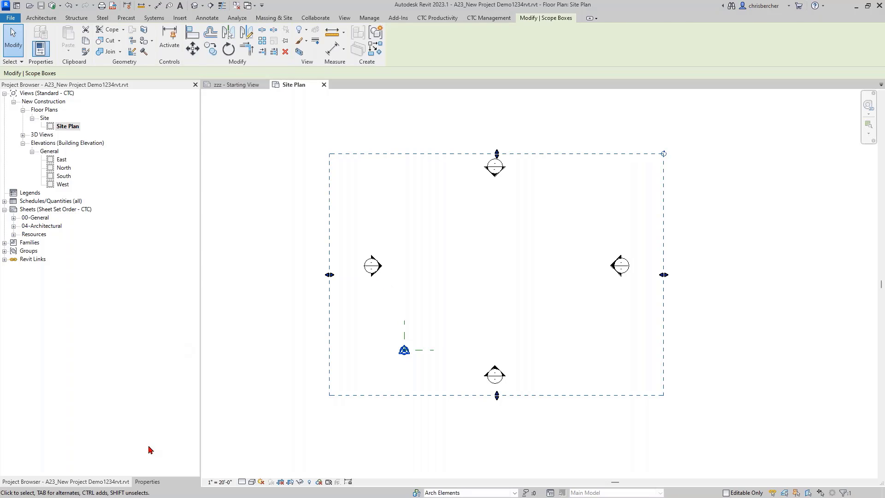
Step: Name the new scope box Overall
{"action": "key", "text": "Escape"}
{"action": "left_click", "coordinate": [149, 482]}
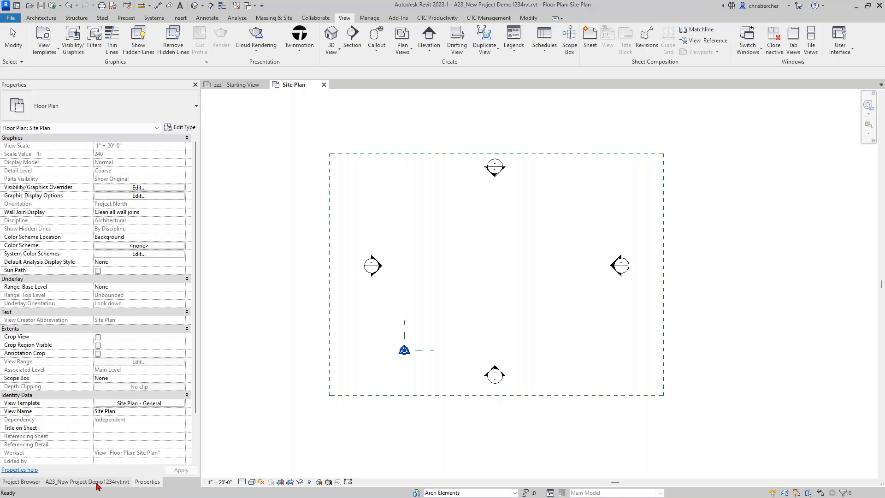
{"action": "left_click", "coordinate": [101, 483]}
{"action": "left_click", "coordinate": [144, 483]}
{"action": "left_click", "coordinate": [331, 319]}
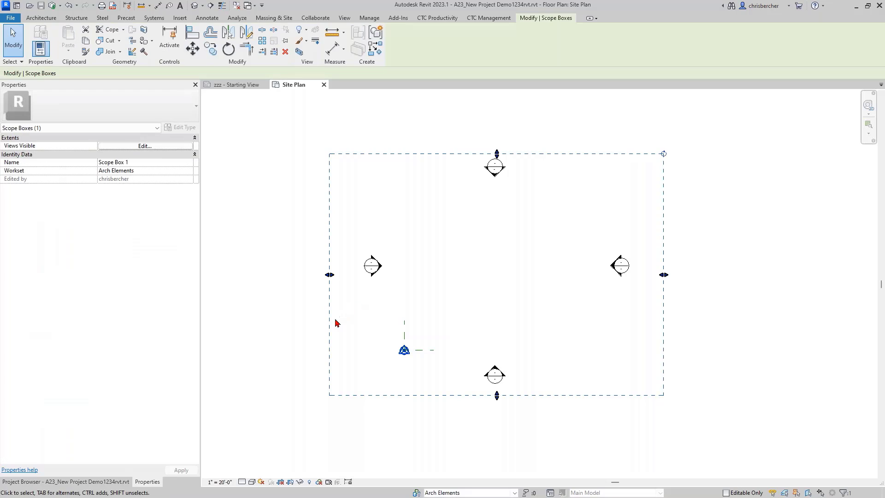
{"action": "left_click", "coordinate": [140, 162]}
{"action": "type", "text": "Overall"}
{"action": "key", "text": "Return"}
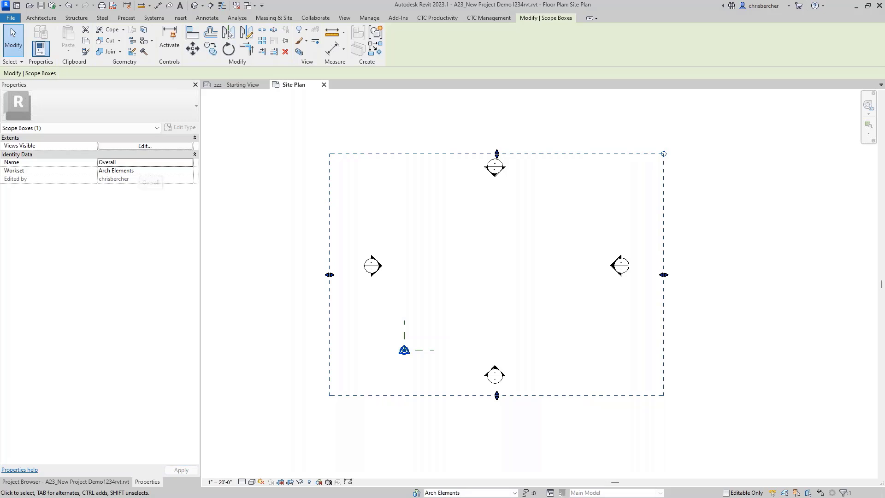
{"action": "left_click_drag", "start_coordinate": [329, 200], "coordinate": [329, 199], "text": "ctrl"}
Step: Paste a copy of the Overall scope box at zero offset
{"action": "left_click", "coordinate": [569, 33]}
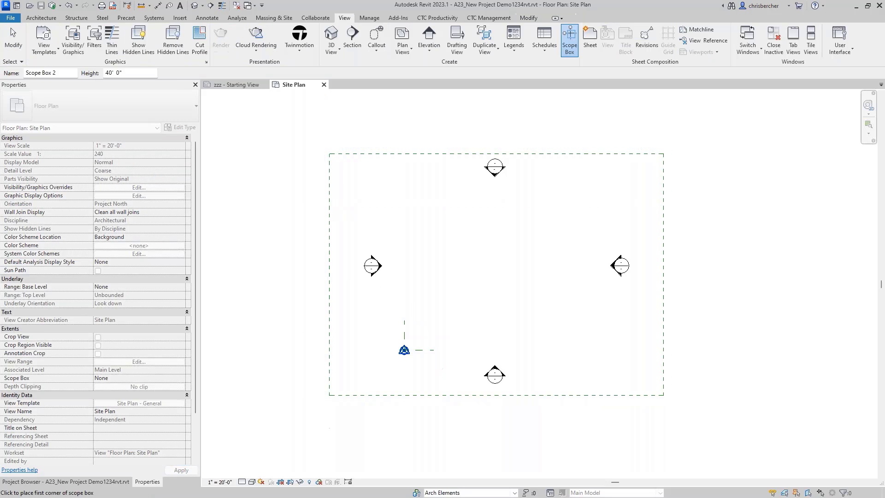
{"action": "key", "text": "Escape"}
{"action": "left_click", "coordinate": [330, 252]}
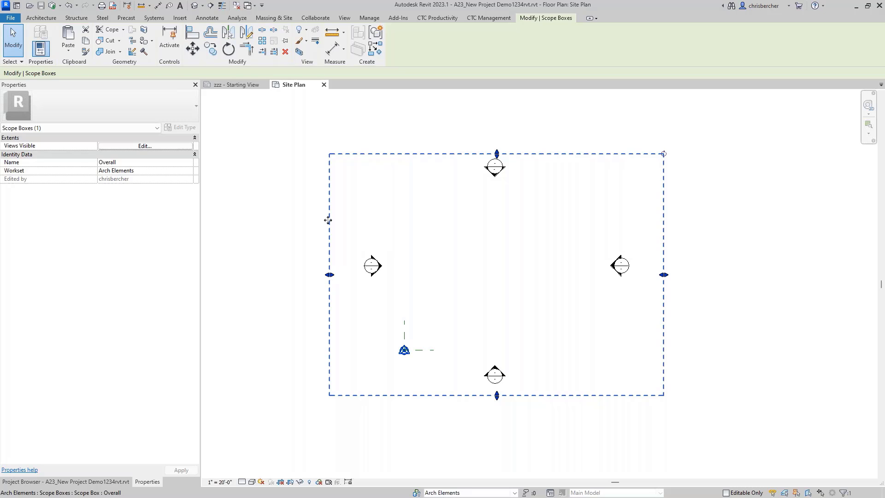
{"action": "key", "text": "ctrl+c"}
{"action": "key", "text": "ctrl+v"}
{"action": "type", "text": "0"}
{"action": "key", "text": "Return"}
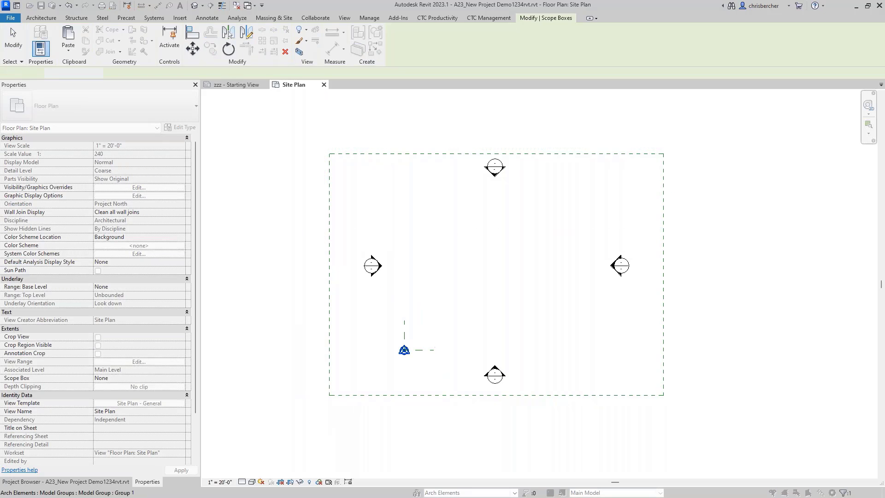
{"action": "left_click", "coordinate": [362, 218]}
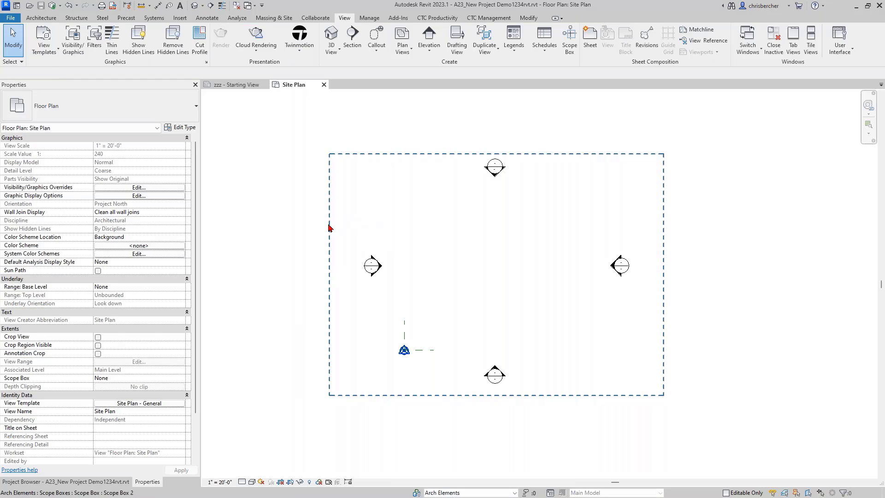
Step: Rename the copy Area A and shrink it to the left part of the site
{"action": "left_click", "coordinate": [329, 228]}
{"action": "left_click", "coordinate": [168, 162]}
{"action": "type", "text": "Area A"}
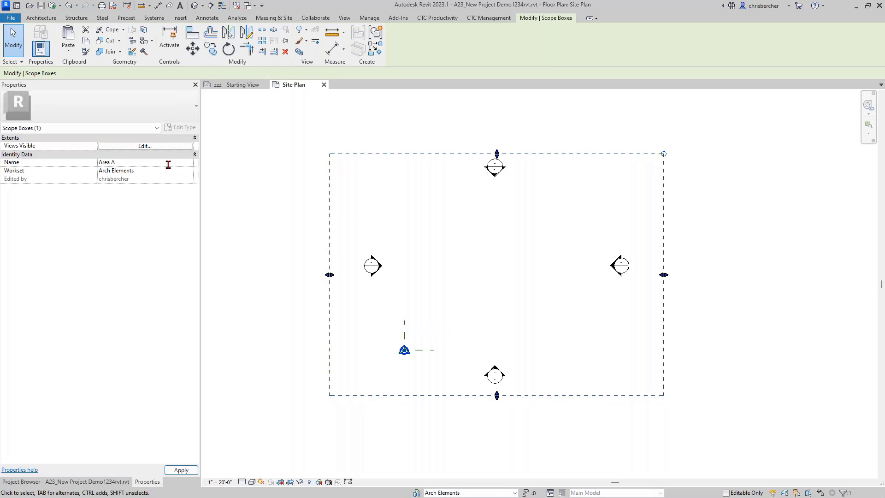
{"action": "key", "text": "Return"}
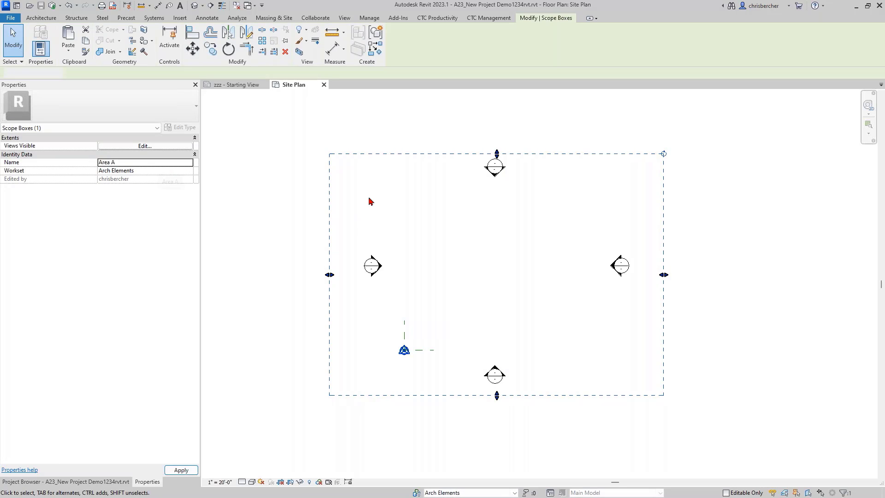
{"action": "left_click_drag", "start_coordinate": [662, 275], "coordinate": [517, 281]}
{"action": "left_click", "coordinate": [655, 356]}
Step: Paste Area A in place as Area B and resize it to the right part, overlapping Area A
{"action": "left_click", "coordinate": [663, 352]}
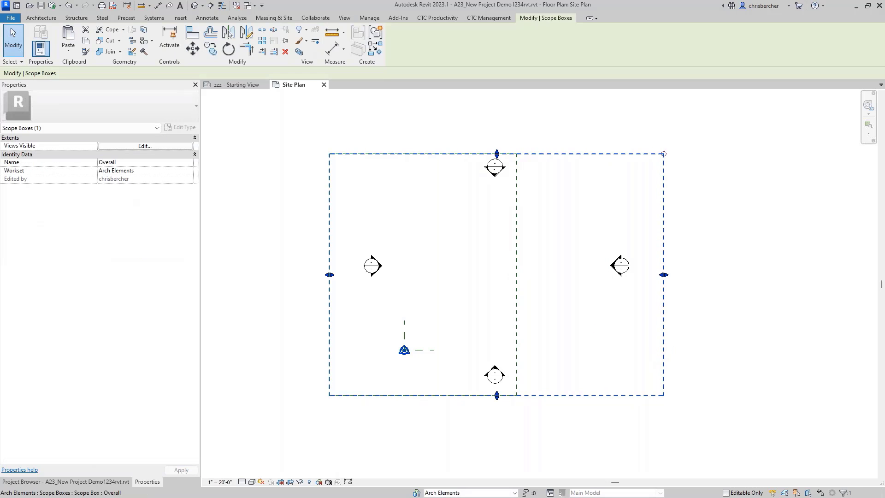
{"action": "key", "text": "ctrl+c"}
{"action": "key", "text": "ctrl+v"}
{"action": "key", "text": "p"}
{"action": "key", "text": "s"}
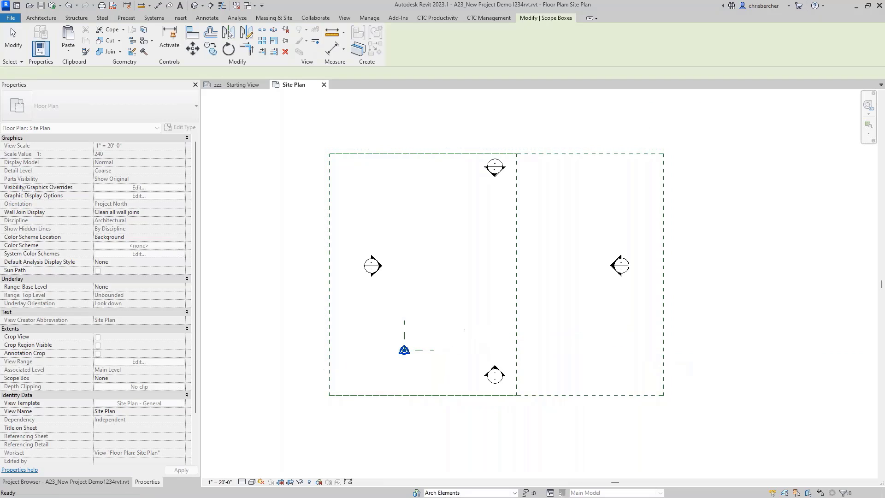
{"action": "left_click", "coordinate": [585, 356]}
{"action": "left_click", "coordinate": [663, 331]}
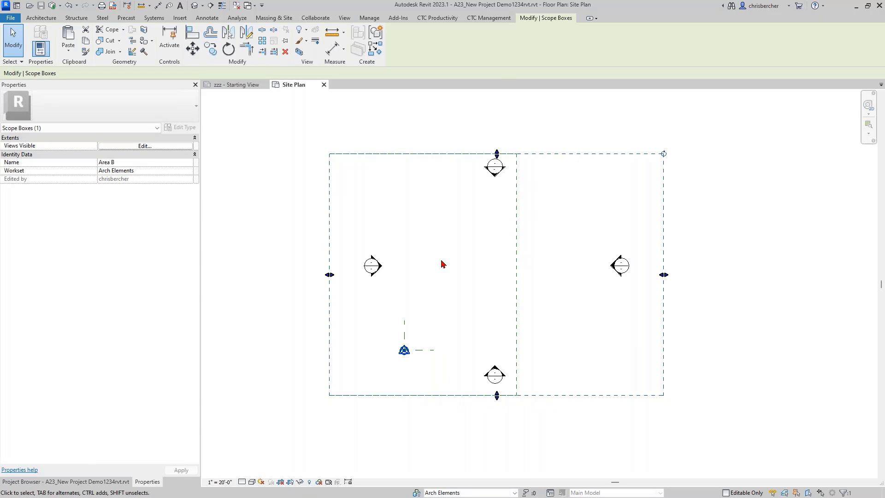
{"action": "left_click_drag", "start_coordinate": [329, 275], "coordinate": [474, 275]}
{"action": "left_click", "coordinate": [427, 134]}
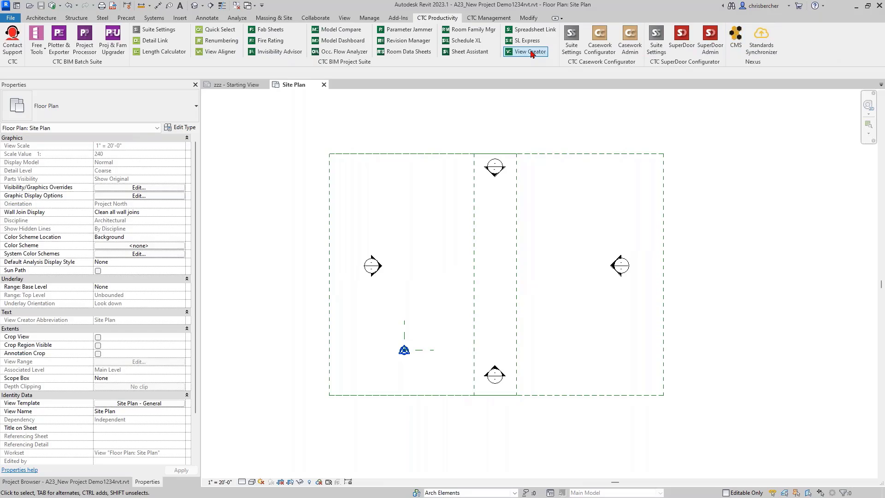
Step: In View Creator, batch-add Third Level and Fourth Level after Second Level and create/update levels
{"action": "left_click", "coordinate": [533, 52]}
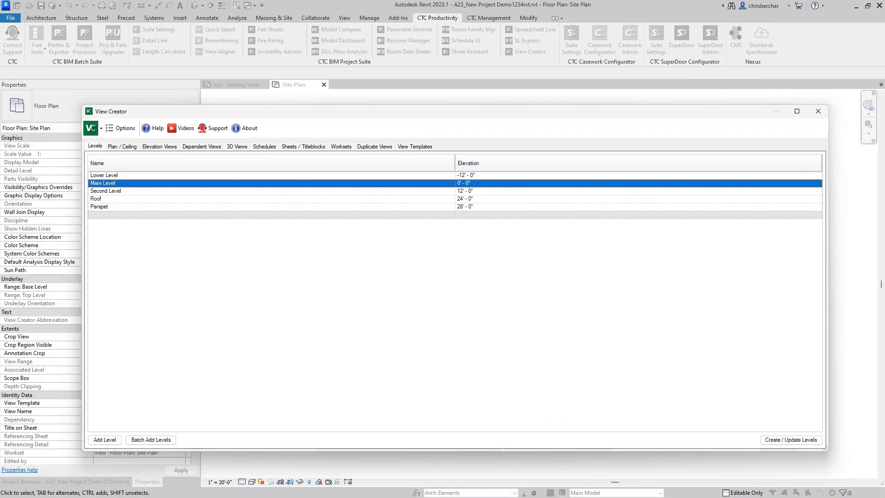
{"action": "left_click_drag", "start_coordinate": [557, 116], "coordinate": [565, 79]}
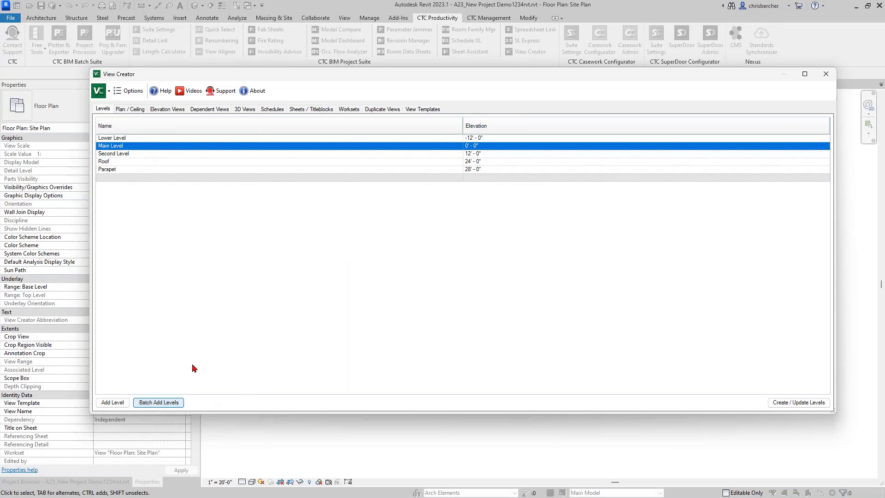
{"action": "left_click", "coordinate": [490, 195]}
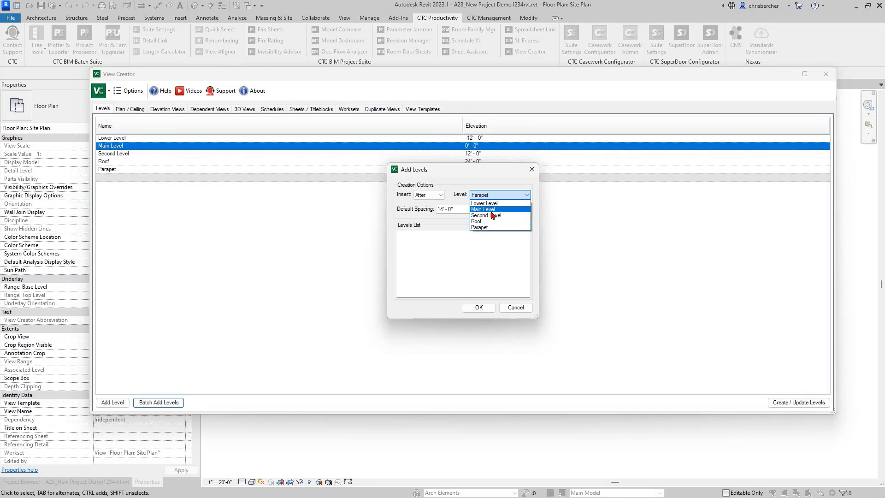
{"action": "left_click", "coordinate": [494, 216]}
{"action": "left_click", "coordinate": [431, 238]}
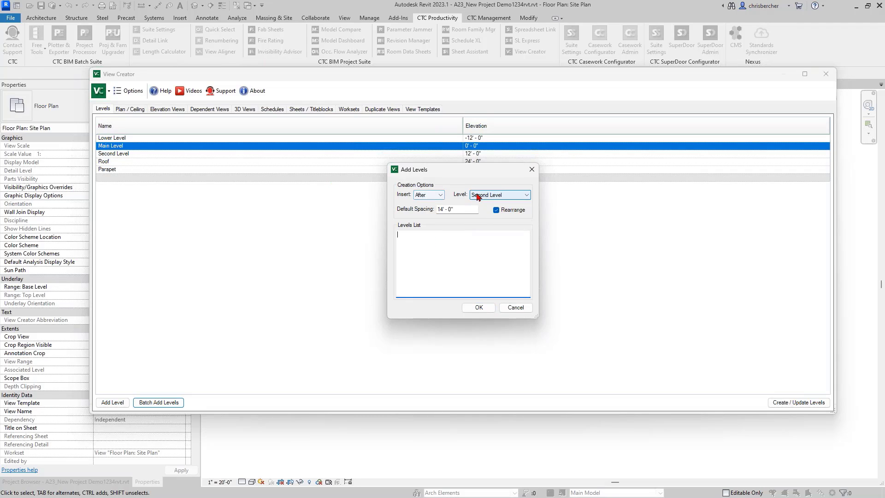
{"action": "left_click", "coordinate": [425, 246]}
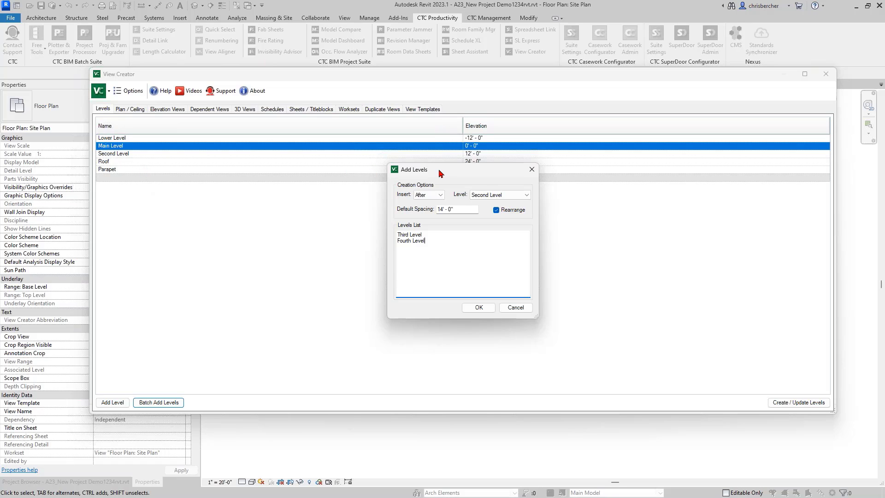
{"action": "left_click", "coordinate": [479, 308]}
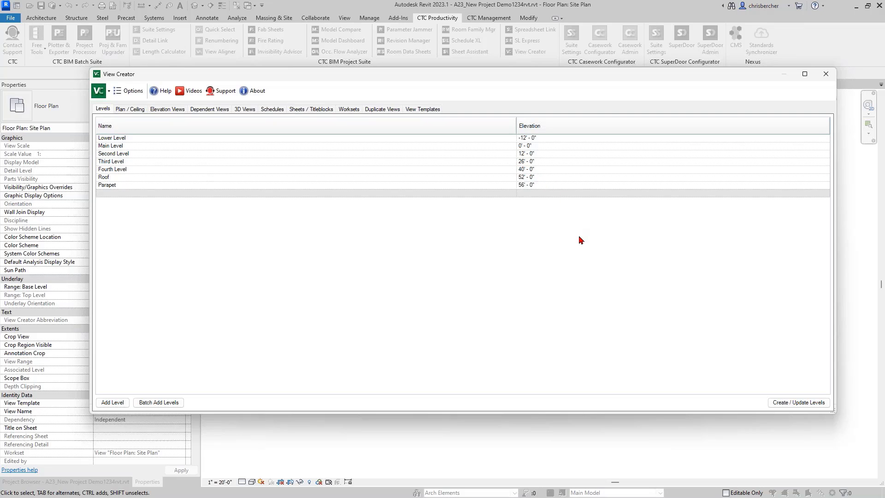
{"action": "left_click", "coordinate": [776, 404]}
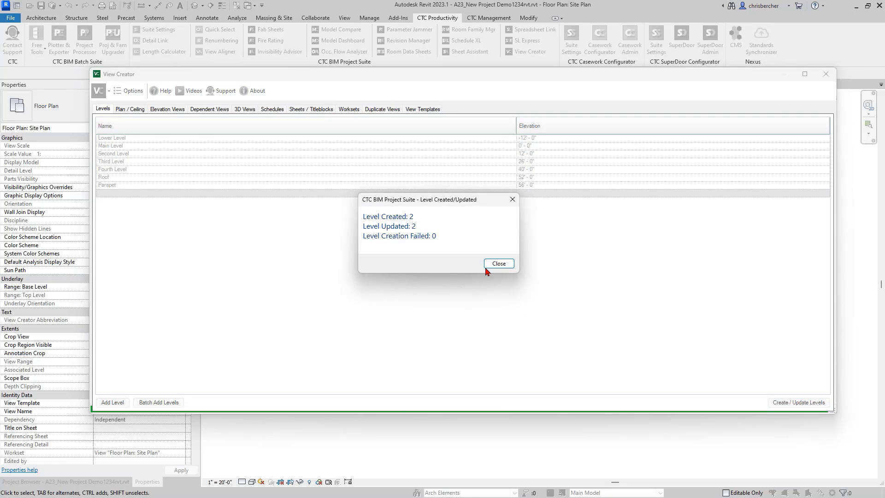
{"action": "left_click", "coordinate": [499, 264]}
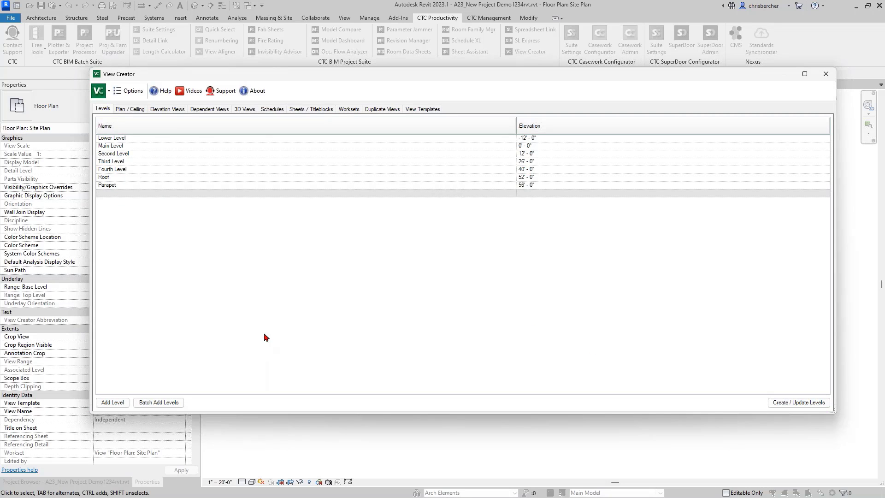
Step: In the East elevation, stretch Third Level's ends to match the other level lines
{"action": "left_click_drag", "start_coordinate": [342, 82], "coordinate": [437, 109]}
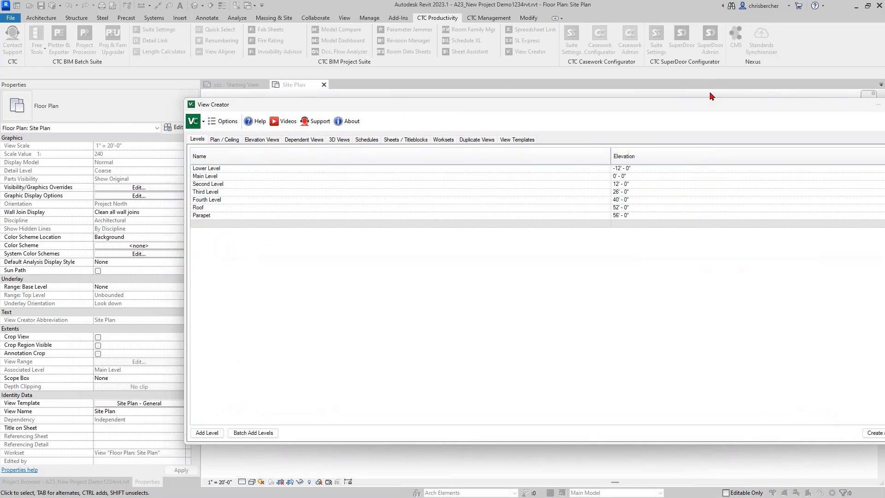
{"action": "left_click_drag", "start_coordinate": [662, 107], "coordinate": [581, 98]}
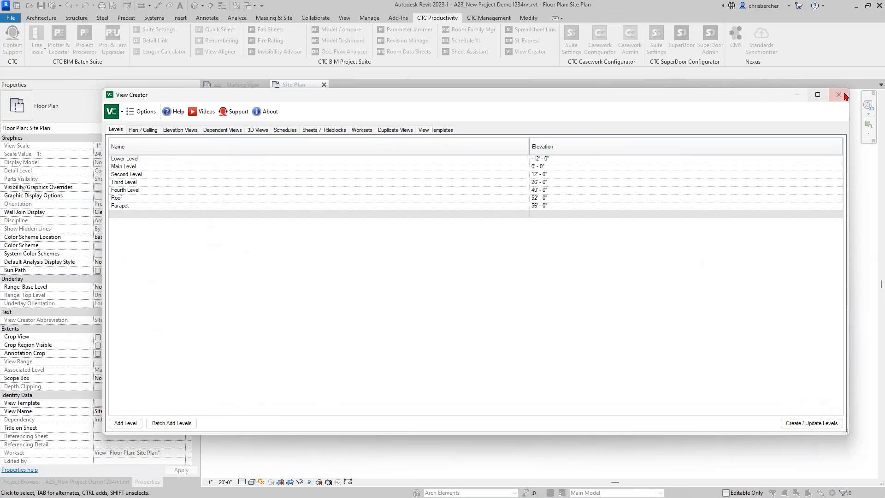
{"action": "left_click", "coordinate": [103, 481]}
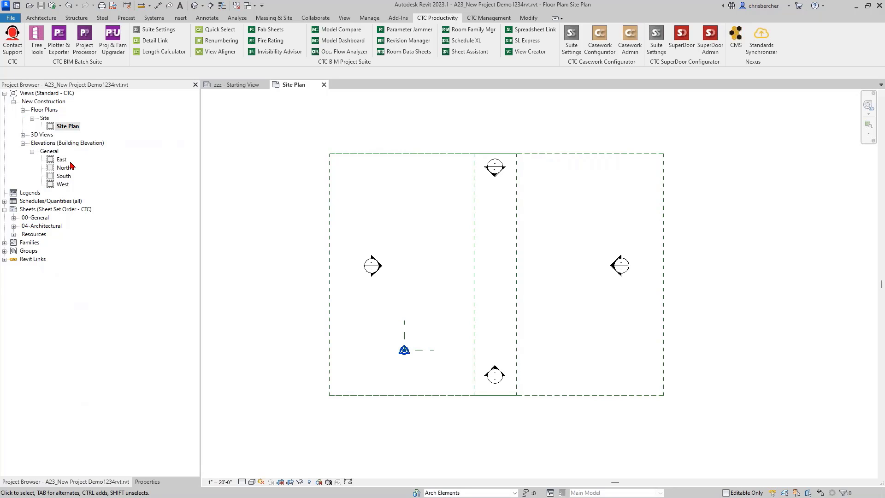
{"action": "double_click", "coordinate": [65, 160]}
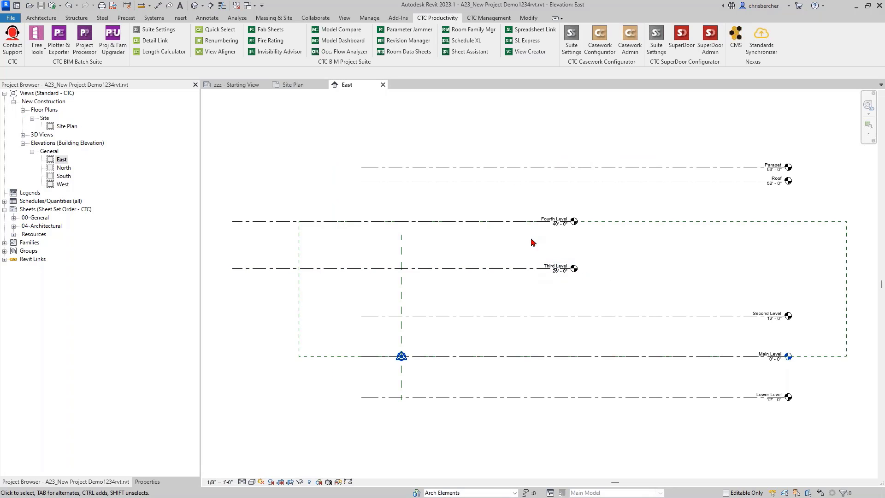
{"action": "left_click", "coordinate": [515, 271]}
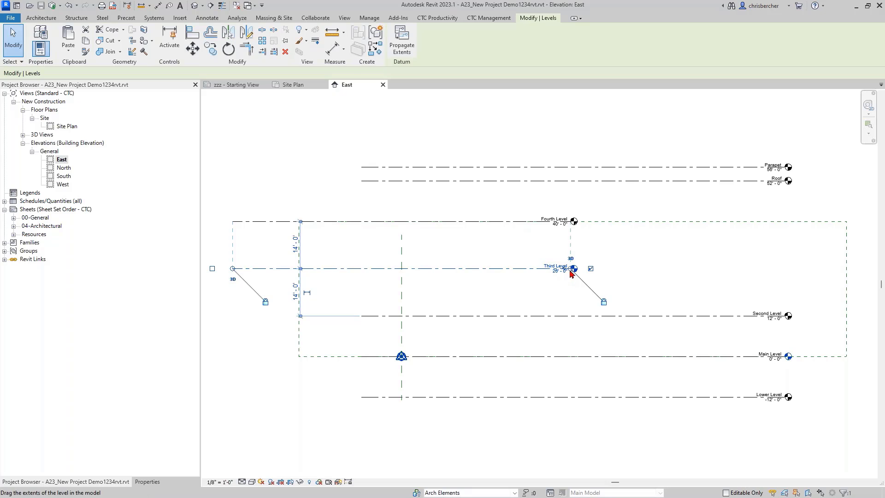
{"action": "left_click_drag", "start_coordinate": [574, 269], "coordinate": [789, 289]}
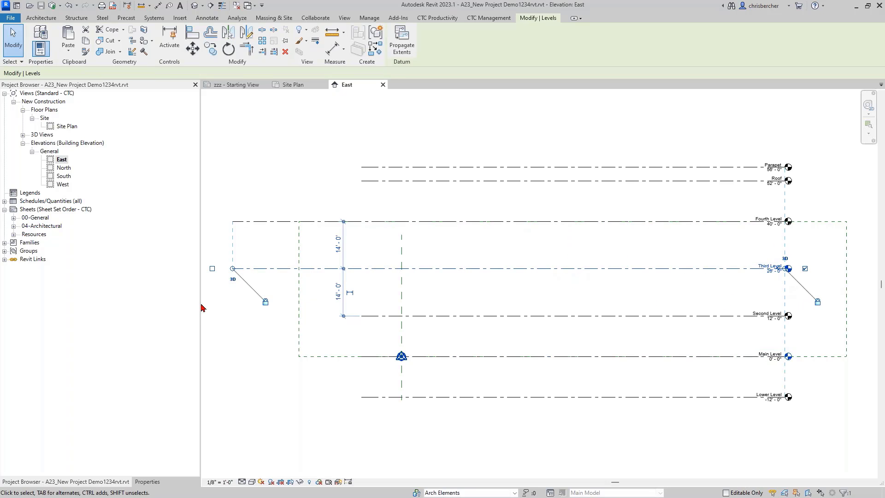
{"action": "left_click_drag", "start_coordinate": [233, 268], "coordinate": [362, 269]}
{"action": "left_click", "coordinate": [282, 272]}
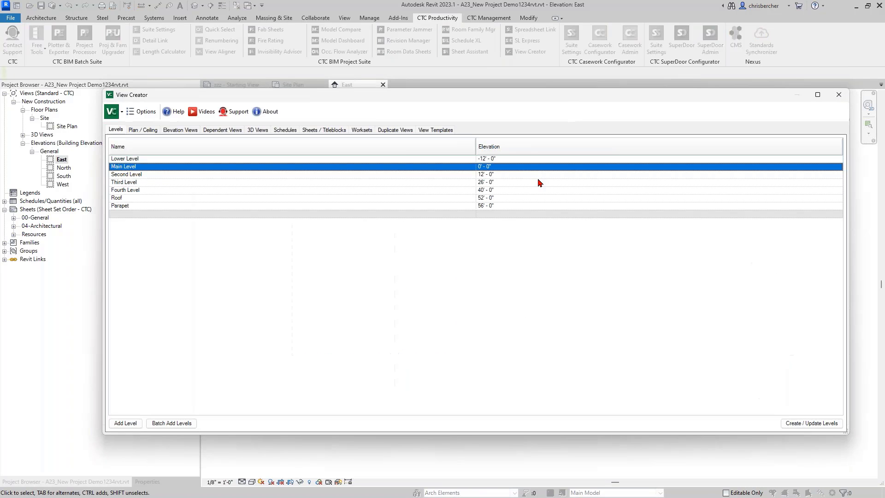
Step: On the Plan / Ceiling tab, enter 04 as a level abbreviation and sort levels by abbreviation
{"action": "left_click", "coordinate": [140, 130]}
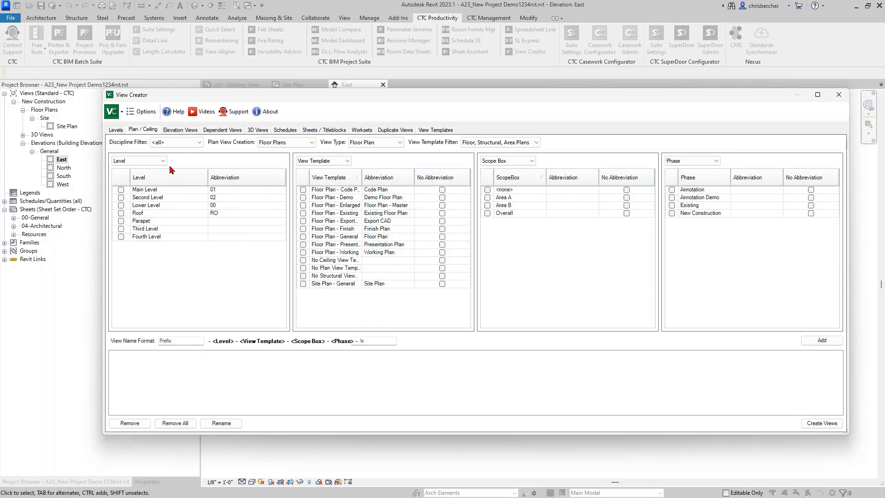
{"action": "left_click", "coordinate": [252, 229]}
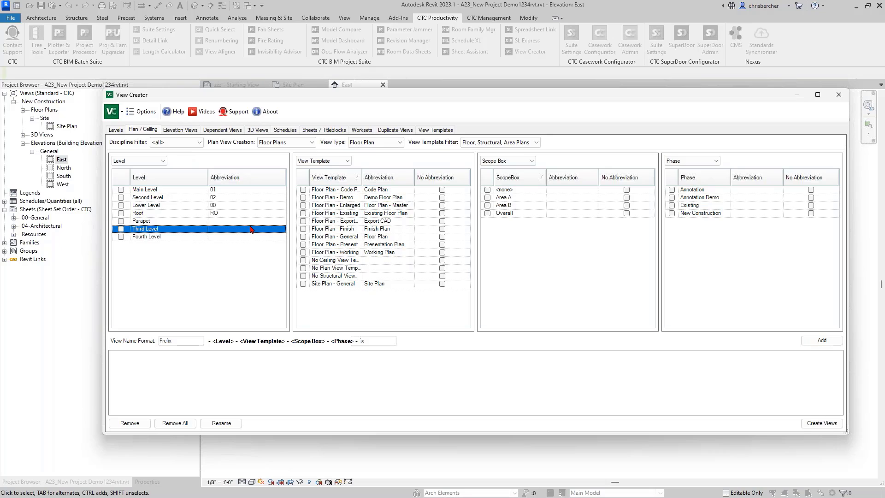
{"action": "left_click", "coordinate": [252, 229]}
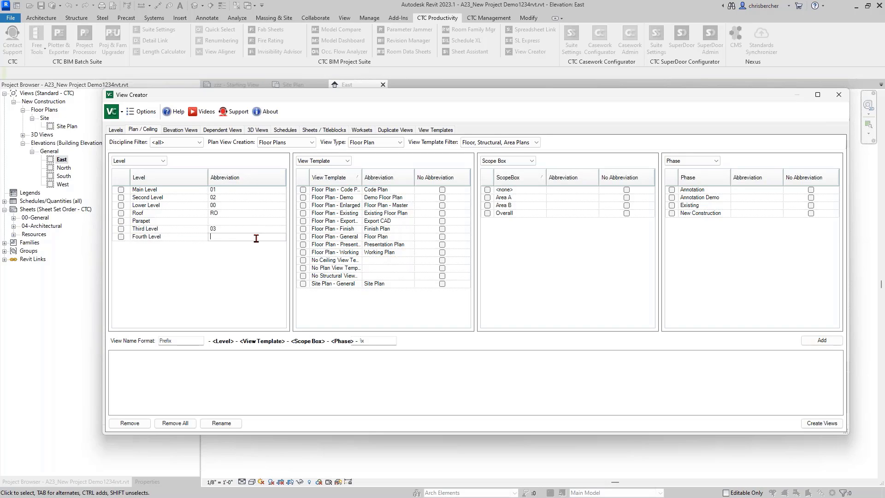
{"action": "type", "text": "04"}
{"action": "left_click", "coordinate": [244, 180]}
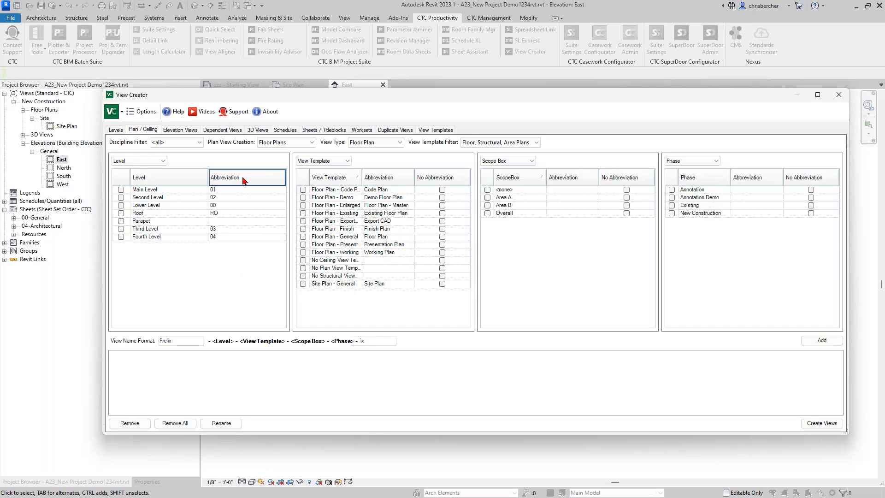
{"action": "left_click", "coordinate": [220, 180]}
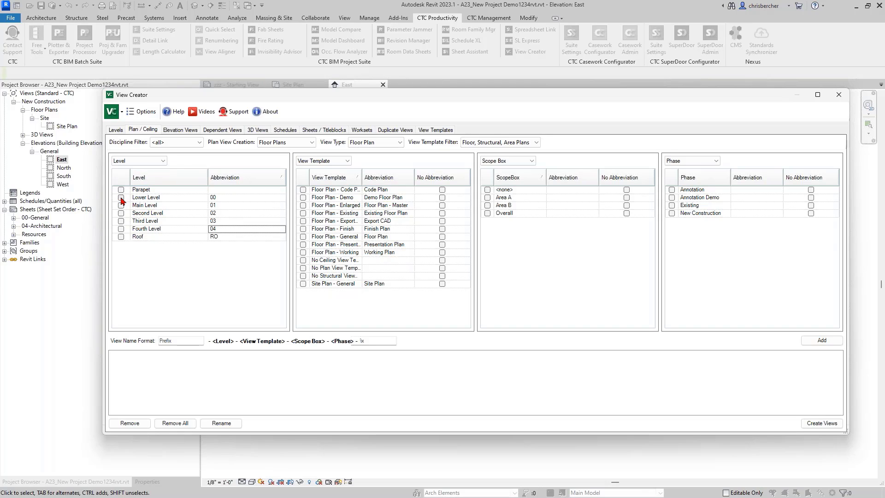
Step: Check Lower Level through Roof, abbreviate Roof as 05, and widen the View Template column
{"action": "left_click_drag", "start_coordinate": [122, 200], "coordinate": [116, 239]}
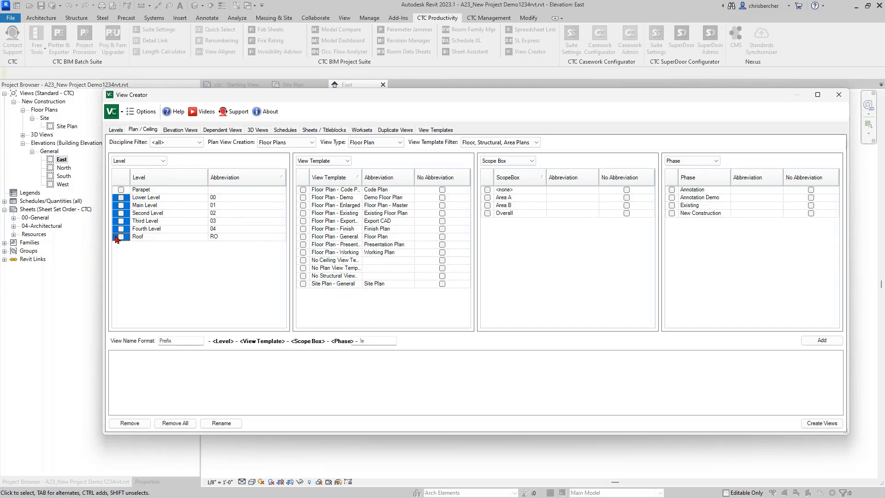
{"action": "left_click", "coordinate": [117, 237]}
{"action": "left_click", "coordinate": [227, 235]}
{"action": "type", "text": "05"}
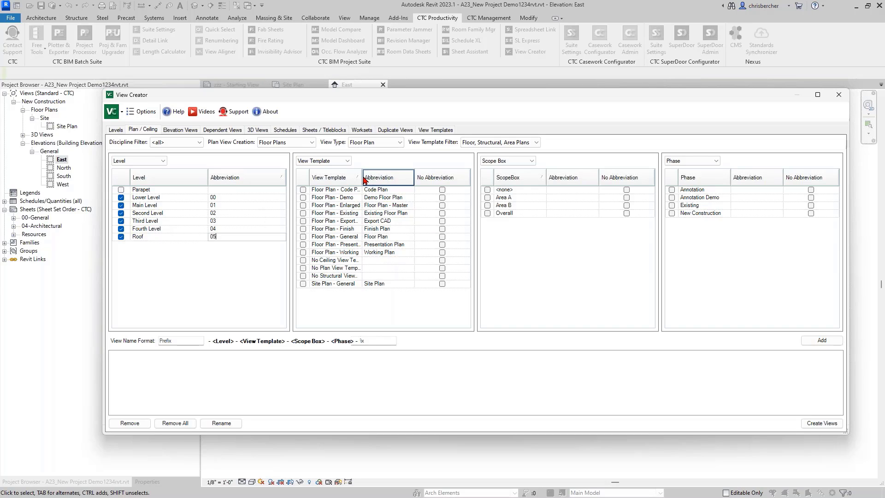
{"action": "left_click_drag", "start_coordinate": [363, 180], "coordinate": [374, 172]}
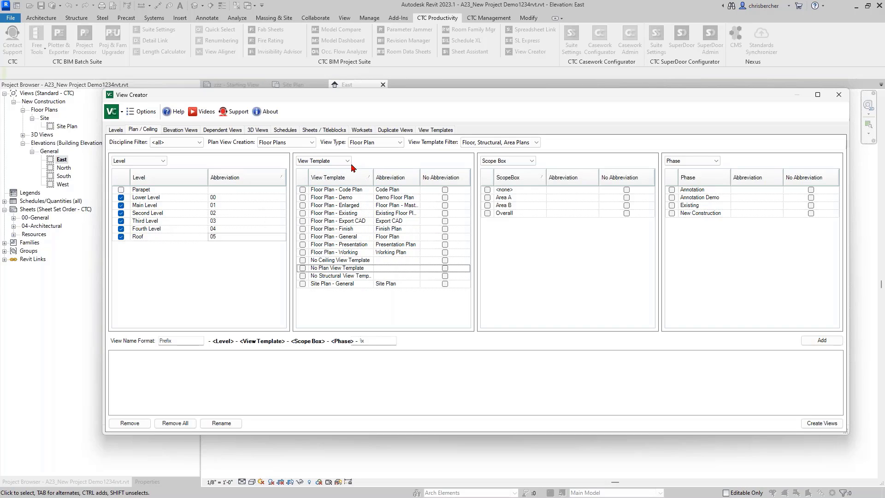
Step: Check the seven Floor Plan templates: Code Plan, Enlarged, Export CAD, Finish, General, Presentation, Working
{"action": "left_click", "coordinate": [303, 190]}
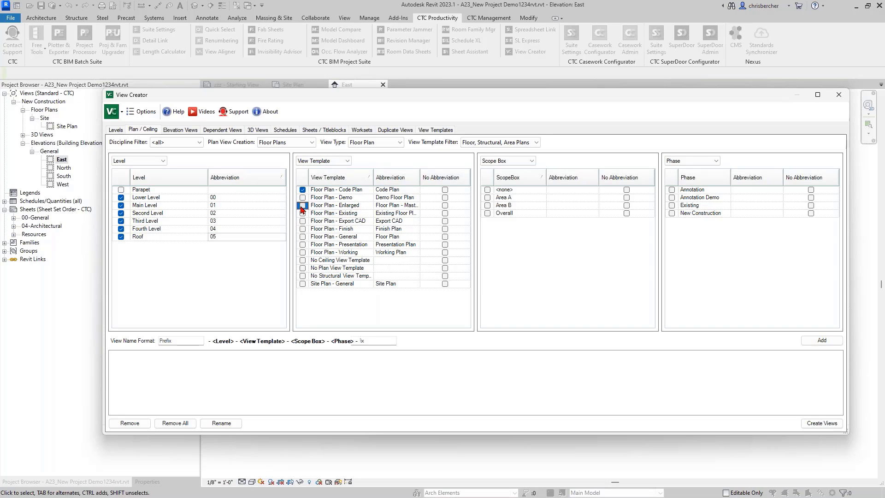
{"action": "left_click", "coordinate": [302, 206]}
{"action": "left_click", "coordinate": [303, 220]}
{"action": "left_click", "coordinate": [303, 228]}
{"action": "left_click", "coordinate": [303, 237]}
{"action": "left_click", "coordinate": [303, 244]}
{"action": "left_click", "coordinate": [303, 252]}
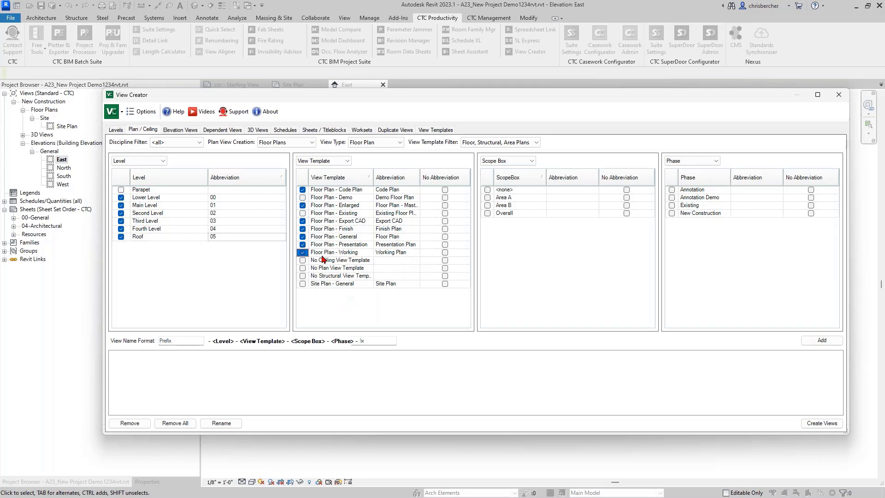
Step: Use Overall scope box and New Construction phase without abbreviations; abbreviate Existing as EXG
{"action": "left_click", "coordinate": [488, 213]}
{"action": "left_click", "coordinate": [627, 214]}
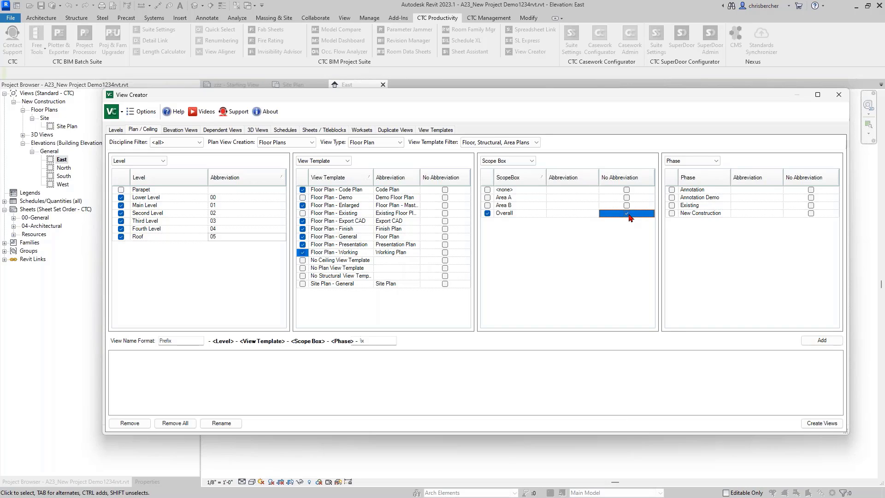
{"action": "left_click", "coordinate": [672, 213]}
{"action": "left_click", "coordinate": [812, 213]}
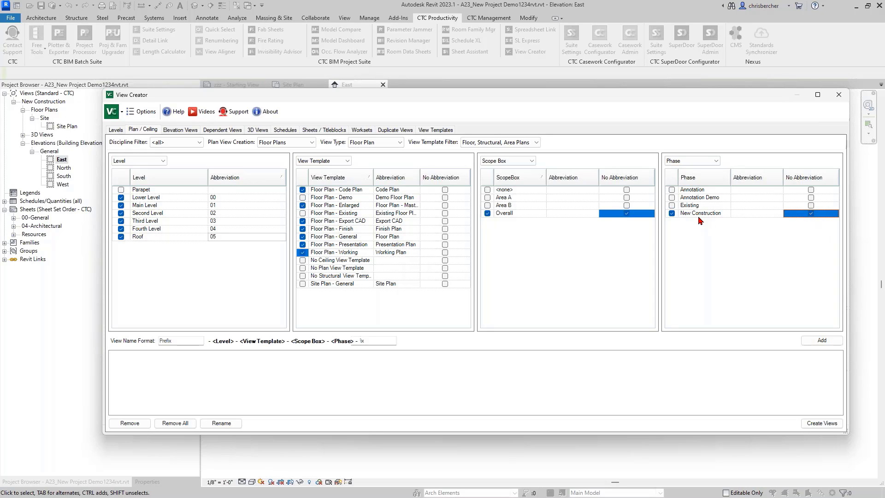
{"action": "left_click", "coordinate": [742, 206]}
{"action": "type", "text": "EXG"}
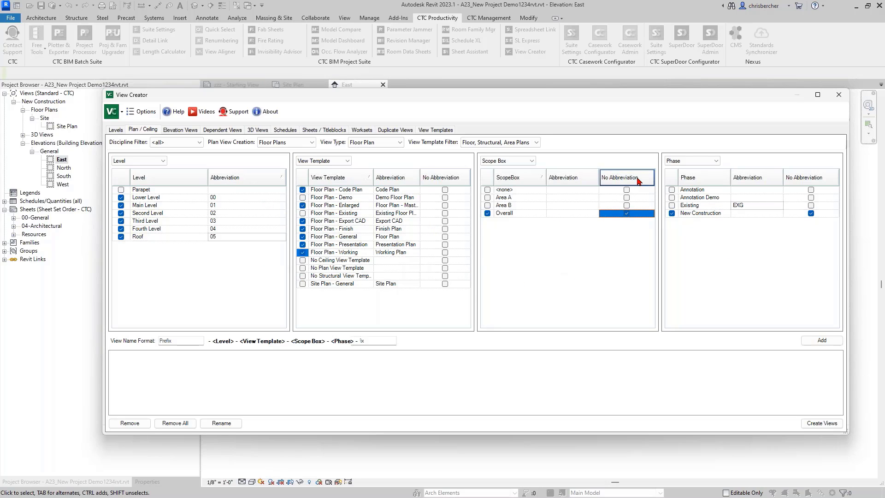
Step: Switch the fourth list to Scope Boxes and back to Phases, then generate the queued view names
{"action": "left_click", "coordinate": [705, 161]}
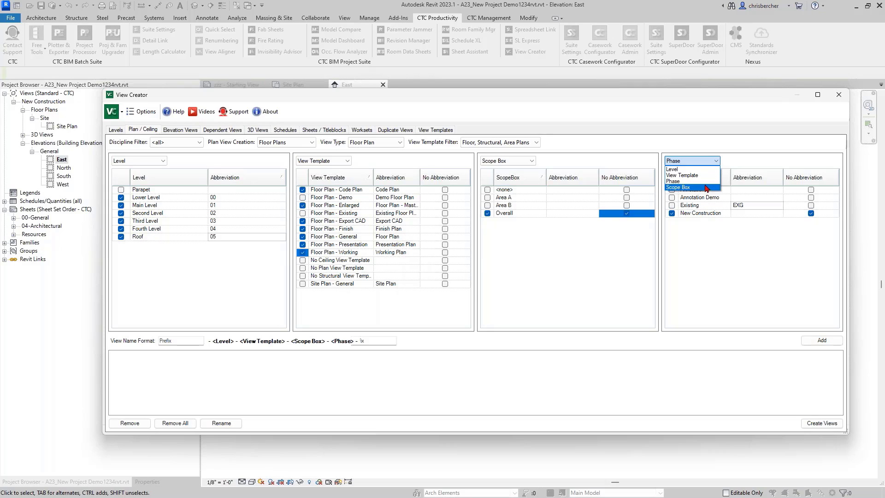
{"action": "left_click", "coordinate": [706, 188]}
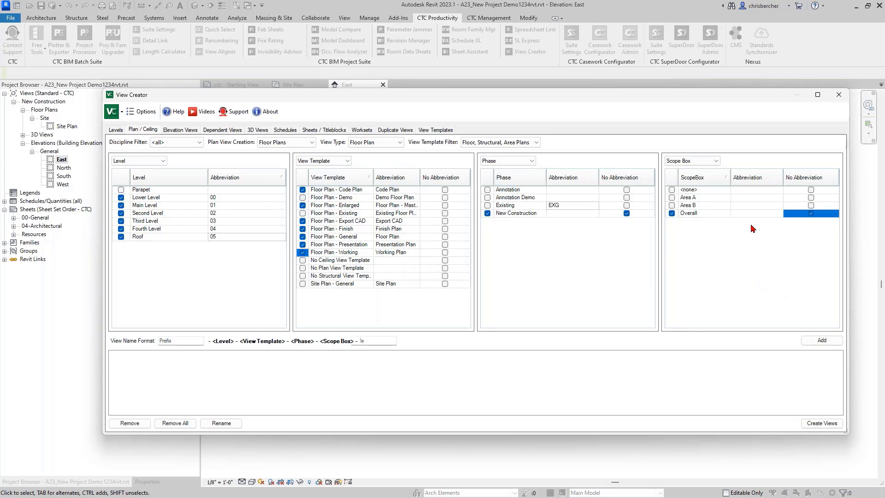
{"action": "left_click", "coordinate": [706, 161]}
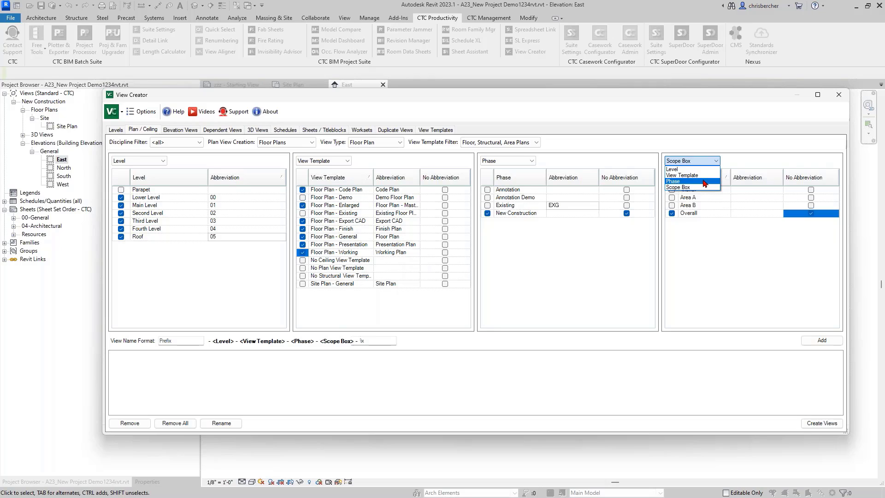
{"action": "left_click", "coordinate": [705, 182]}
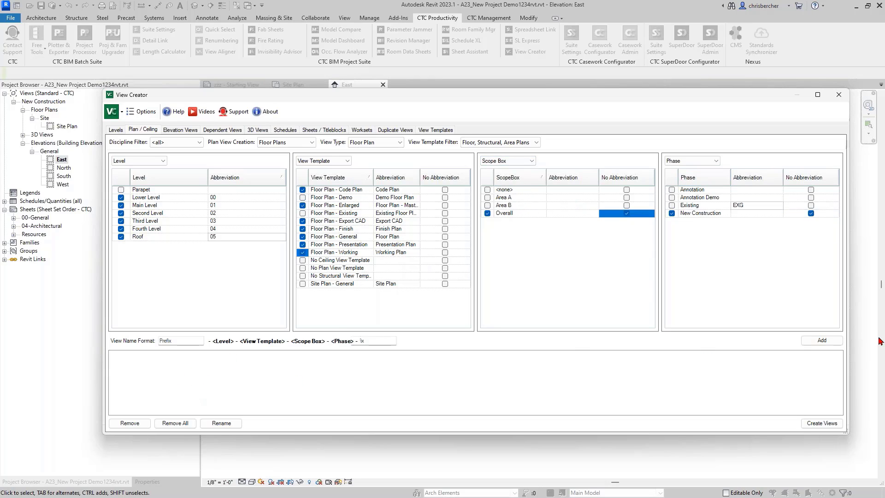
{"action": "left_click", "coordinate": [817, 342]}
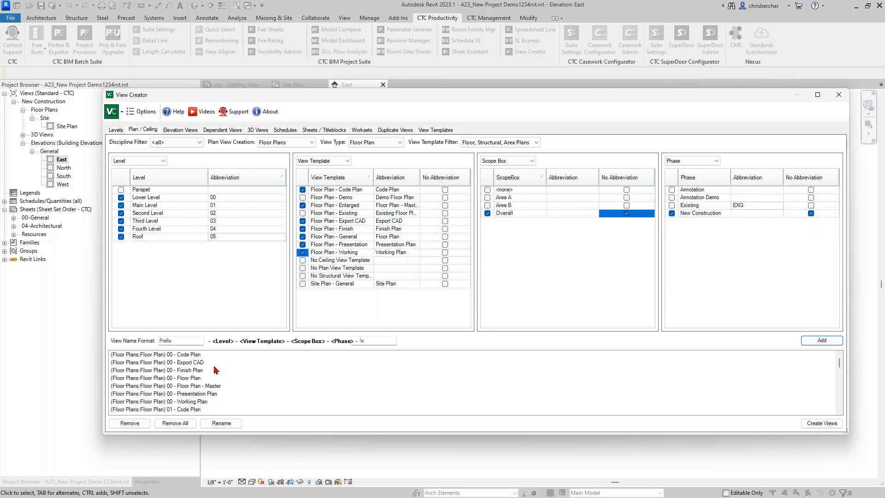
Step: Include 'Overall' in the view names, rebuild the name list, and create the 42 floor plans
{"action": "left_click", "coordinate": [626, 213]}
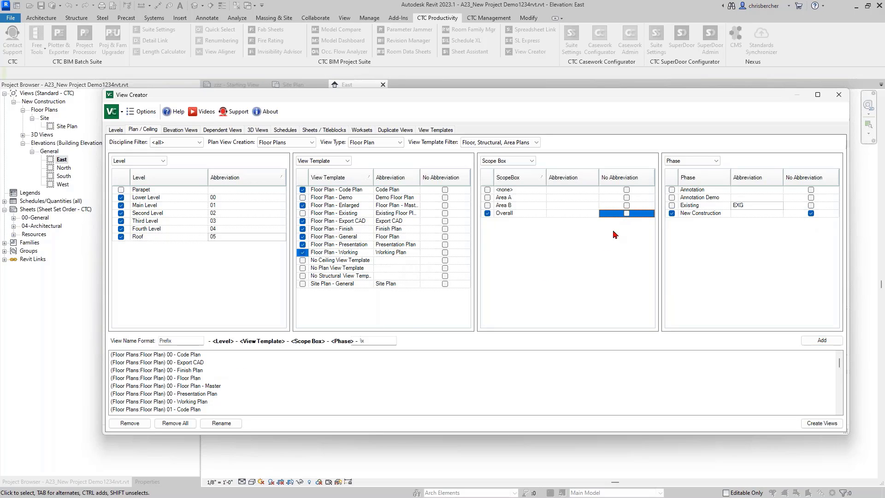
{"action": "left_click", "coordinate": [175, 423]}
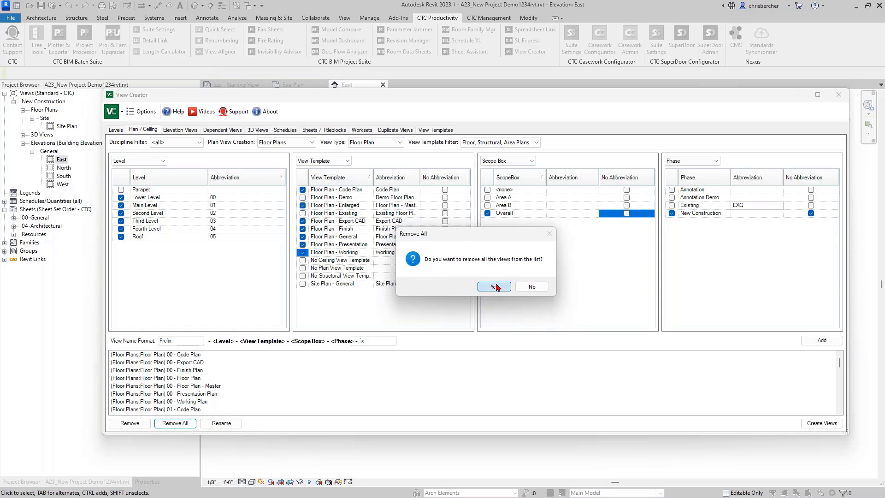
{"action": "left_click", "coordinate": [495, 287]}
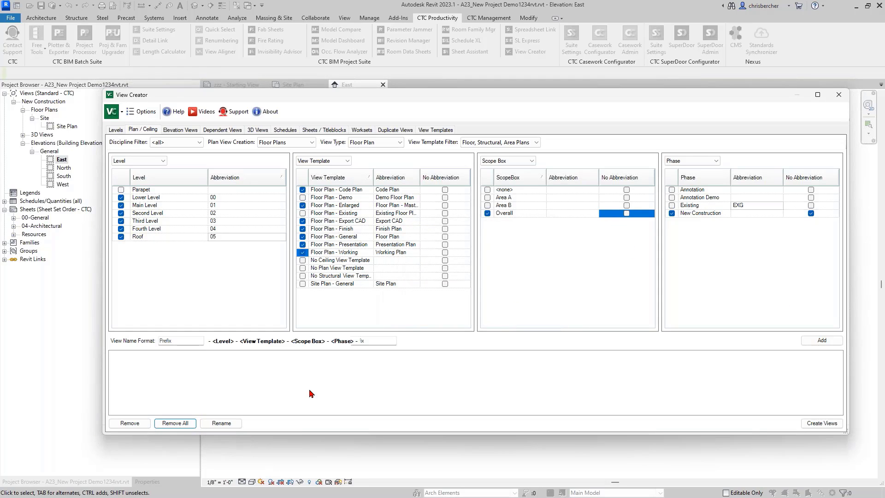
{"action": "left_click", "coordinate": [825, 343]}
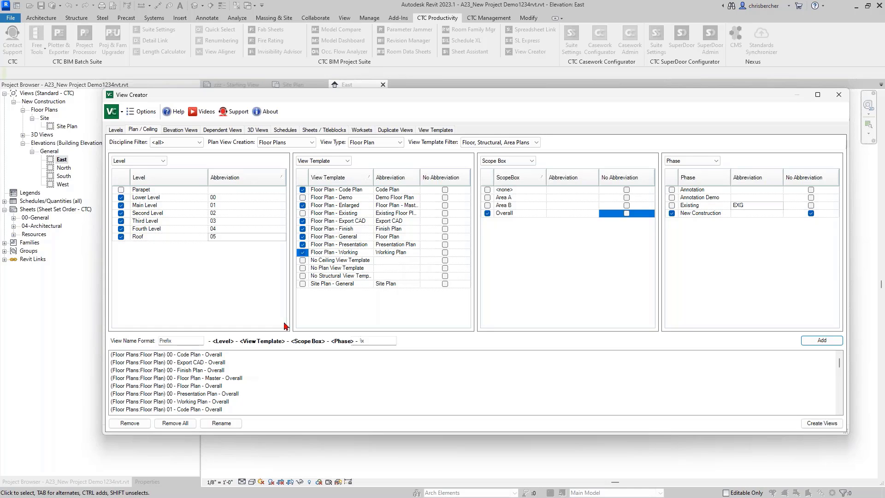
{"action": "left_click", "coordinate": [821, 423]}
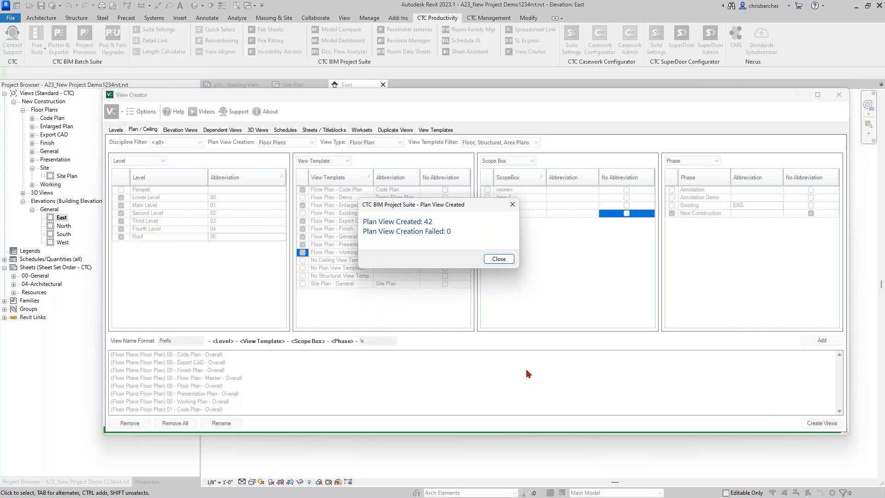
{"action": "left_click", "coordinate": [499, 259]}
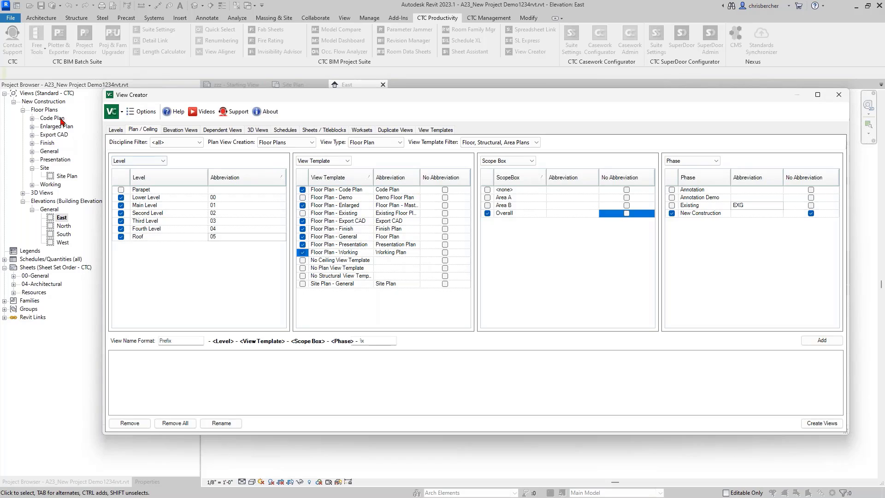
Step: Bring the View Creator fully on screen and switch plan creation to reflected ceiling plans
{"action": "left_click_drag", "start_coordinate": [468, 99], "coordinate": [539, 92]}
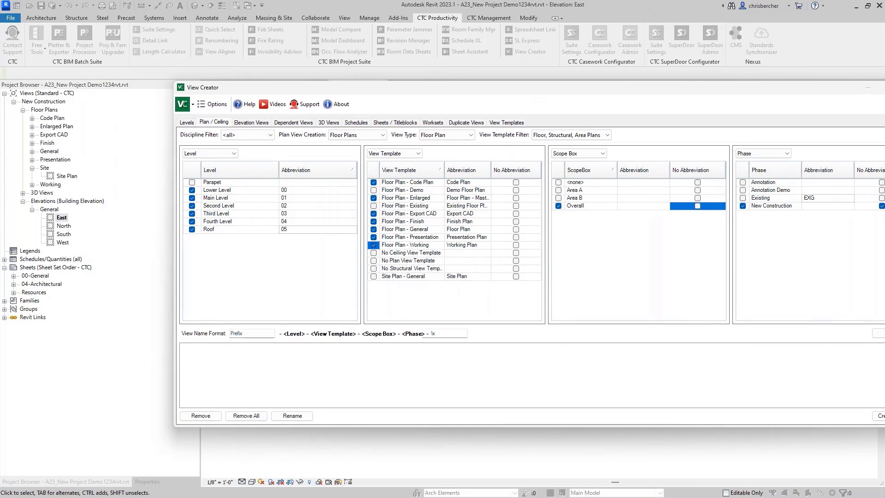
{"action": "double_click", "coordinate": [737, 91]}
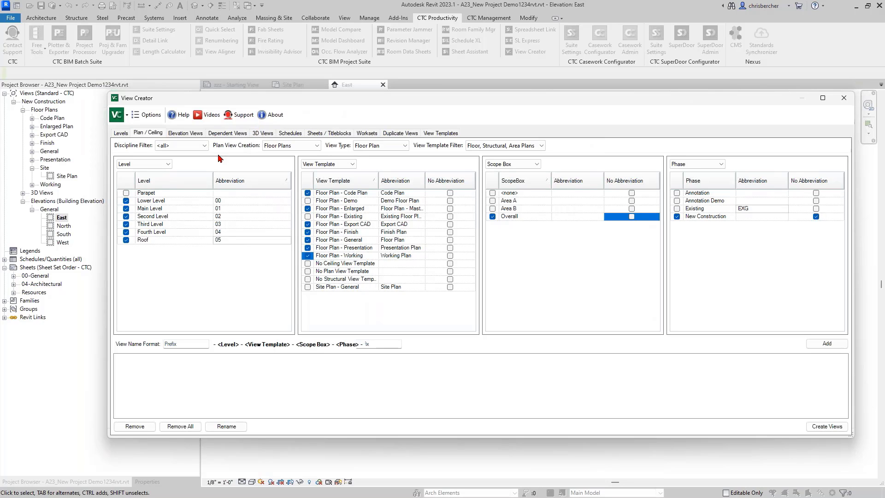
{"action": "left_click", "coordinate": [228, 133]}
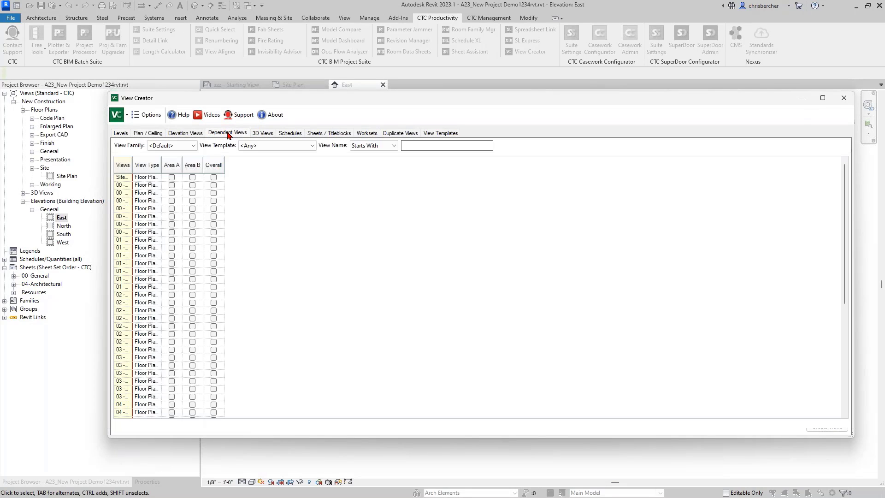
{"action": "left_click", "coordinate": [136, 135]}
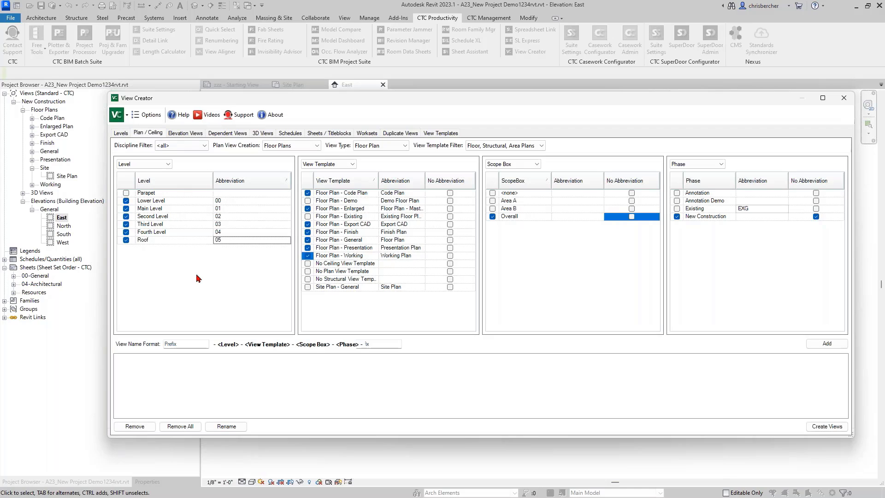
{"action": "left_click", "coordinate": [283, 145]}
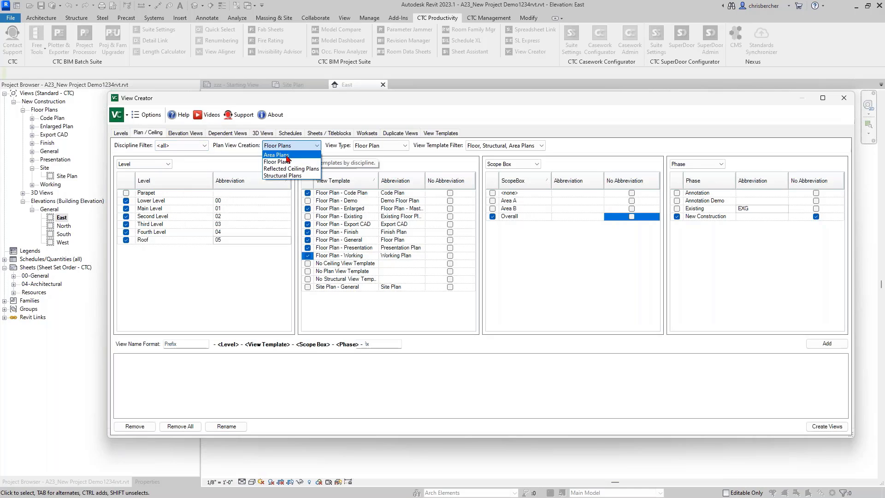
{"action": "left_click", "coordinate": [287, 164]}
{"action": "left_click", "coordinate": [282, 145]}
{"action": "left_click", "coordinate": [290, 168]}
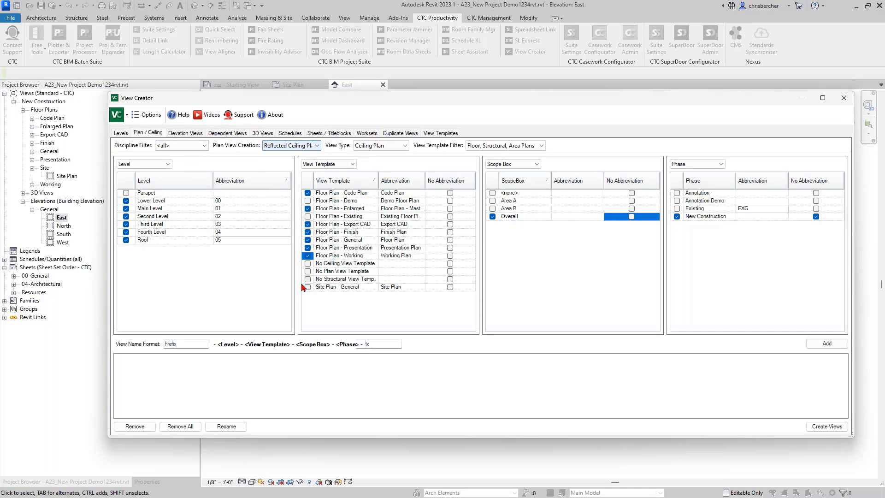
Step: Exclude the Roof level, deselect all floor plan templates, and sort templates by name
{"action": "left_click", "coordinate": [126, 240]}
{"action": "left_click", "coordinate": [328, 164]}
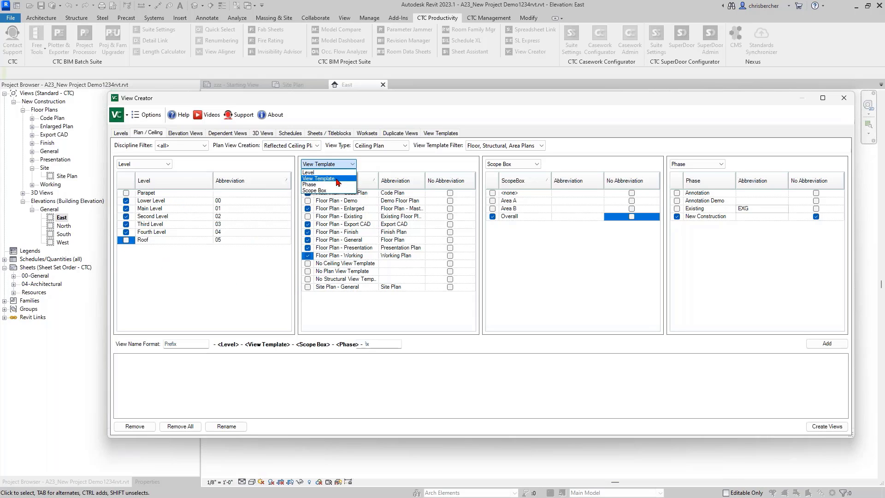
{"action": "left_click", "coordinate": [368, 172]}
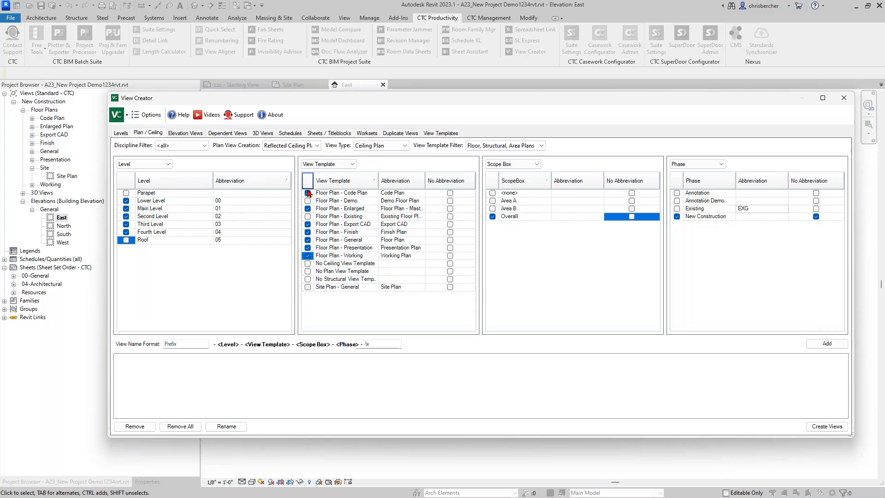
{"action": "left_click", "coordinate": [308, 241]}
{"action": "left_click", "coordinate": [308, 248]}
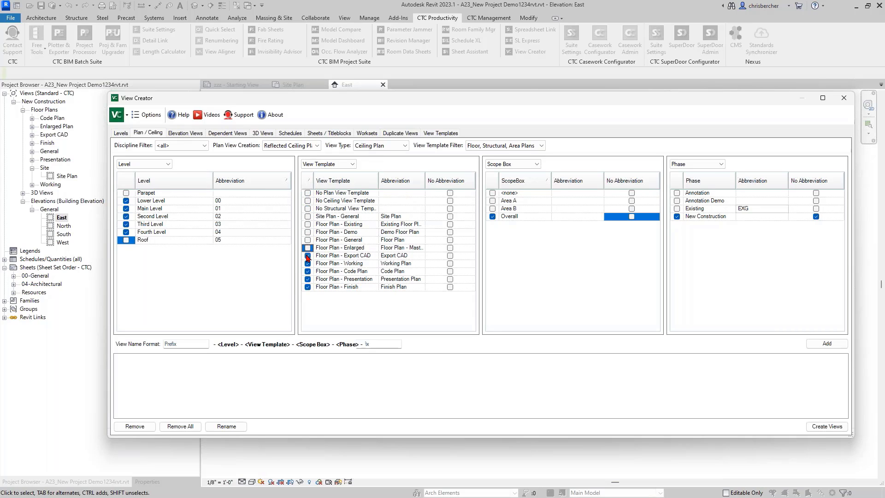
{"action": "left_click", "coordinate": [308, 256]}
{"action": "left_click", "coordinate": [308, 264]}
{"action": "left_click", "coordinate": [308, 272]}
{"action": "left_click", "coordinate": [308, 280]}
{"action": "left_click", "coordinate": [308, 288]}
{"action": "left_click", "coordinate": [335, 180]}
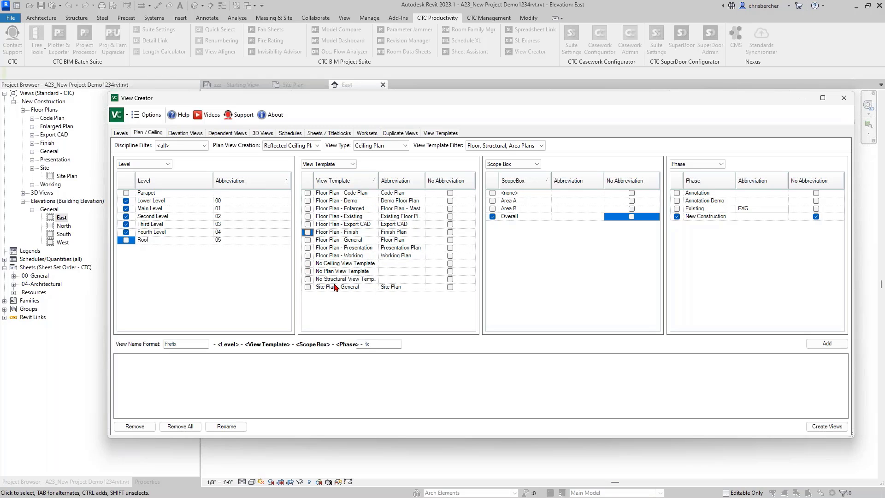
Step: Keep Ceiling Plan as view type and include No Ceiling View Template abbreviated 'Reflected Ceiling Plan'
{"action": "left_click", "coordinate": [317, 165]}
{"action": "left_click", "coordinate": [372, 145]}
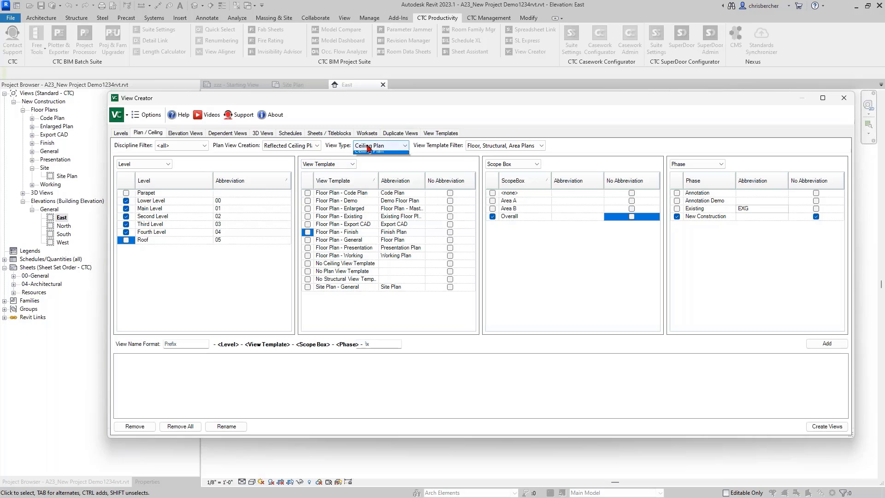
{"action": "left_click", "coordinate": [379, 154]}
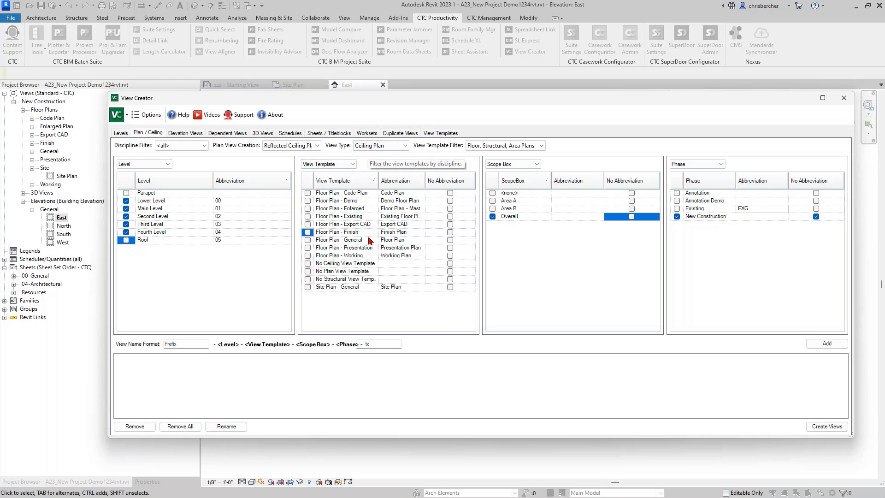
{"action": "left_click", "coordinate": [308, 263]}
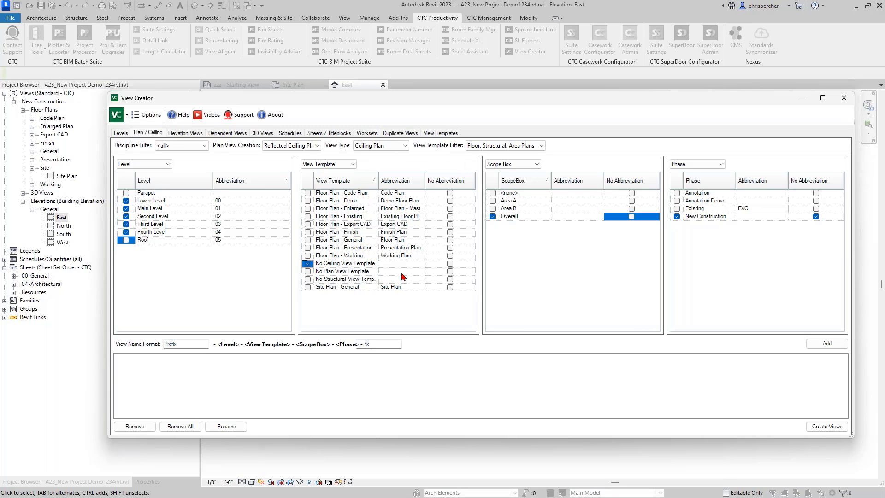
{"action": "left_click", "coordinate": [402, 263]}
{"action": "type", "text": "Reflected Ceiling Plan"}
Step: Add the five ceiling plan names and create the reflected ceiling plans for levels 00–04
{"action": "left_click", "coordinate": [814, 343]}
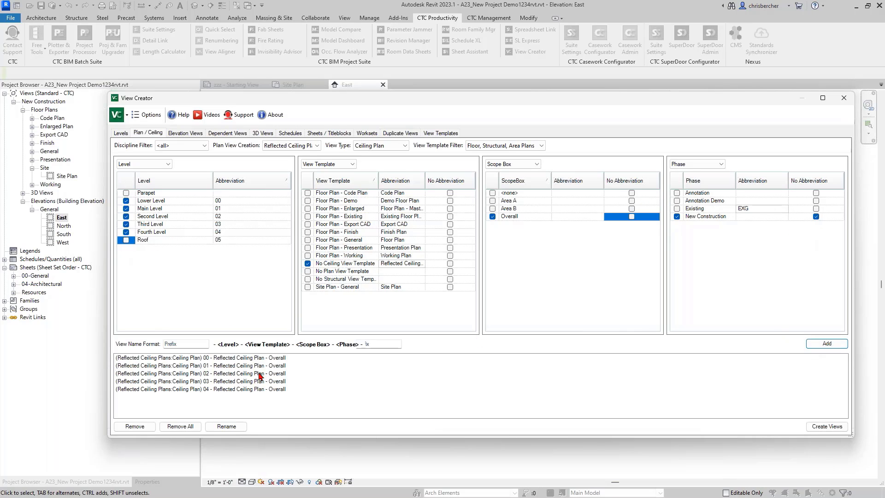
{"action": "left_click", "coordinate": [827, 427]}
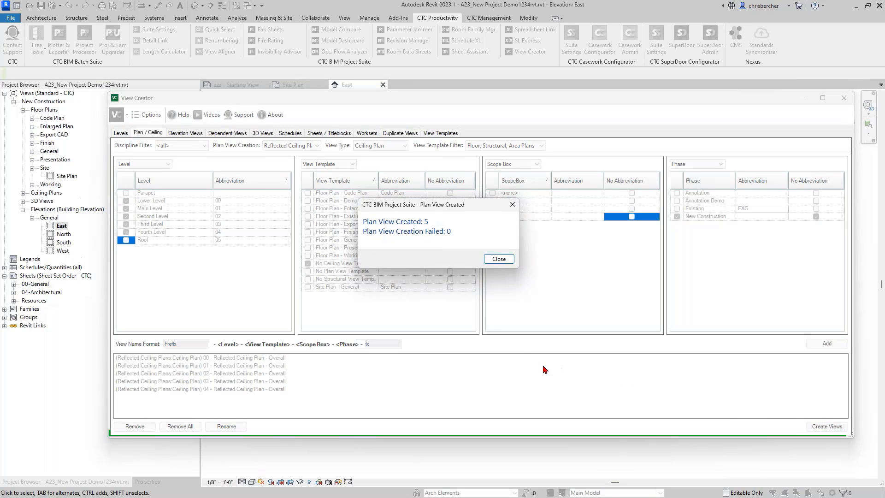
{"action": "left_click", "coordinate": [504, 258]}
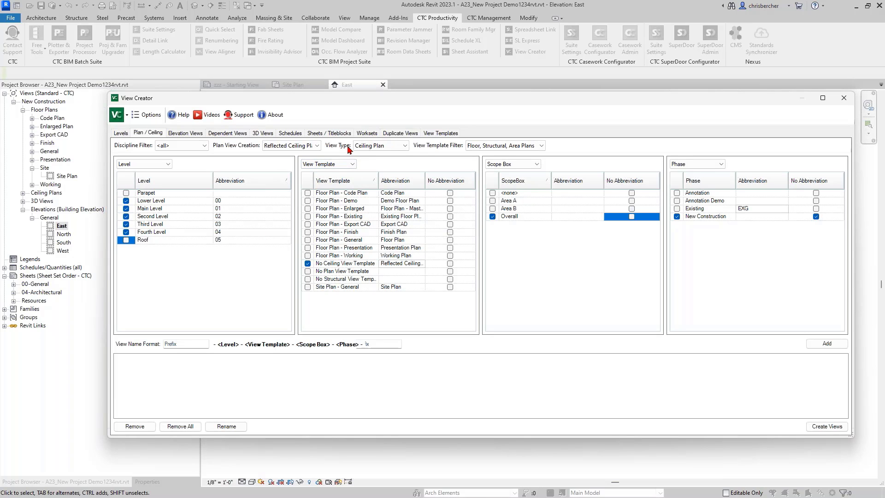
Step: Switch plan creation to Structural Plans and filter the view templates to Ceiling Plans
{"action": "left_click", "coordinate": [287, 146]}
{"action": "left_click", "coordinate": [295, 177]}
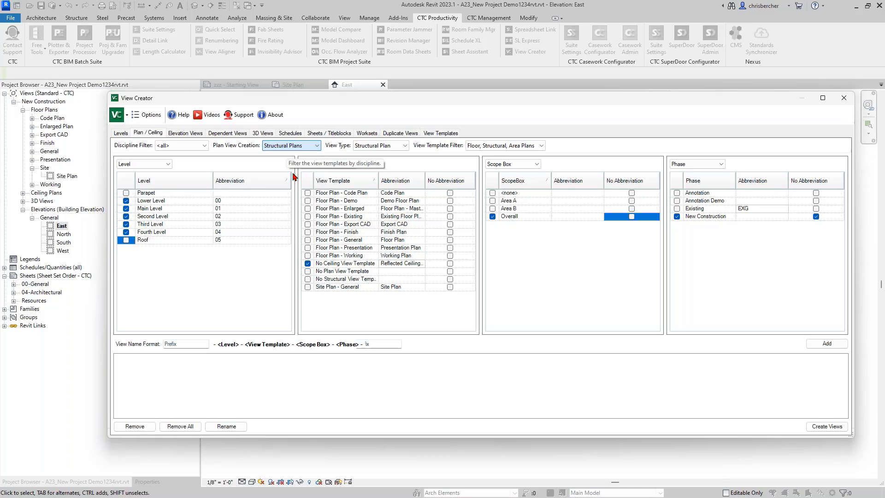
{"action": "left_click", "coordinate": [485, 146]}
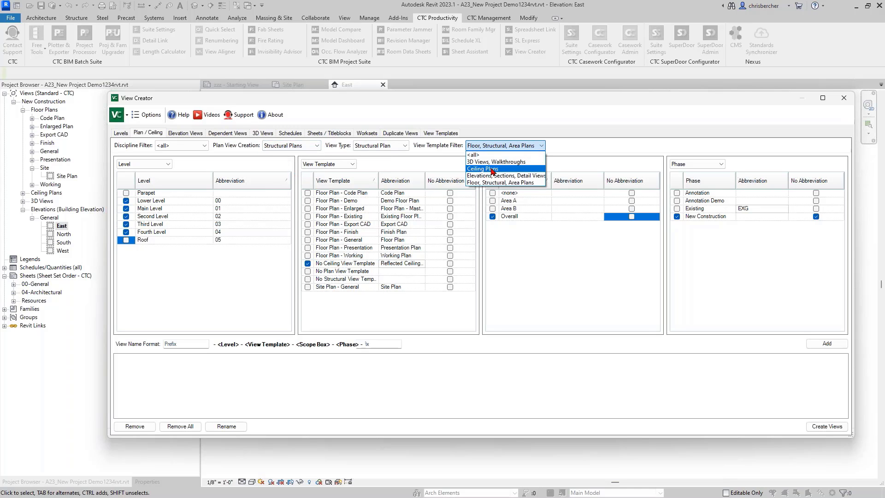
{"action": "left_click", "coordinate": [559, 157]}
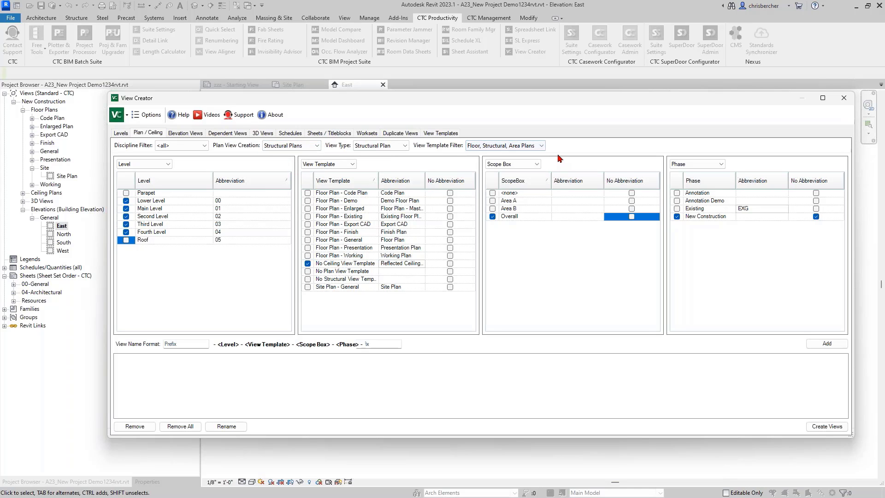
{"action": "left_click", "coordinate": [511, 148]}
{"action": "left_click", "coordinate": [489, 163]}
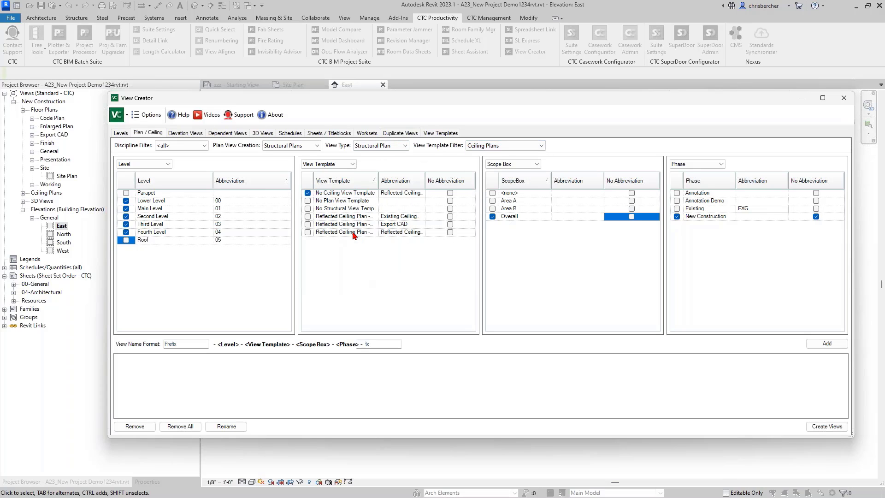
Step: Clear No Ceiling View Template, select all No Abbreviation entries, and go to Dependent Views
{"action": "left_click", "coordinate": [308, 193]}
{"action": "left_click", "coordinate": [454, 180]}
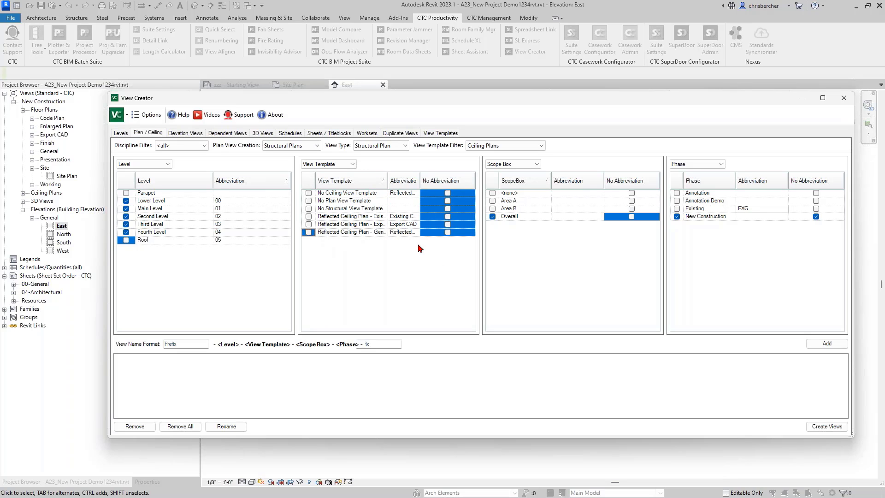
{"action": "left_click", "coordinate": [244, 134]}
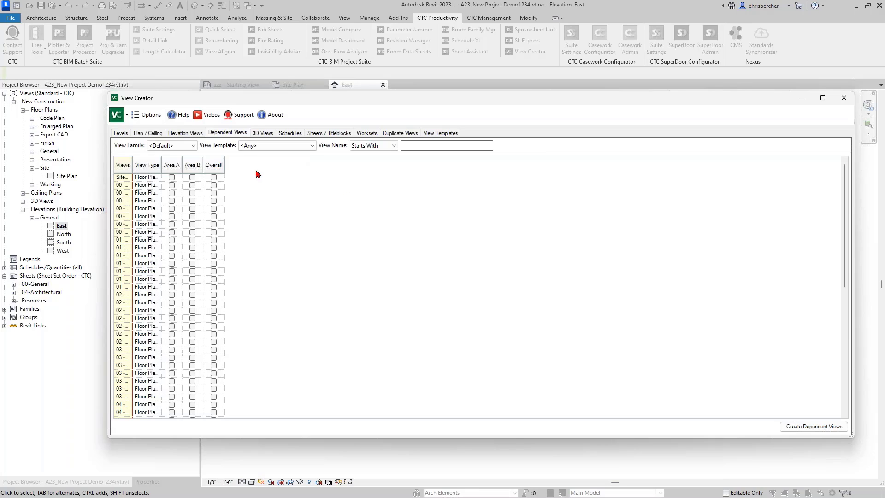
Step: Widen the Views and View Type columns and sort the view list by view type
{"action": "left_click", "coordinate": [132, 165]}
{"action": "left_click_drag", "start_coordinate": [151, 161], "coordinate": [220, 162]}
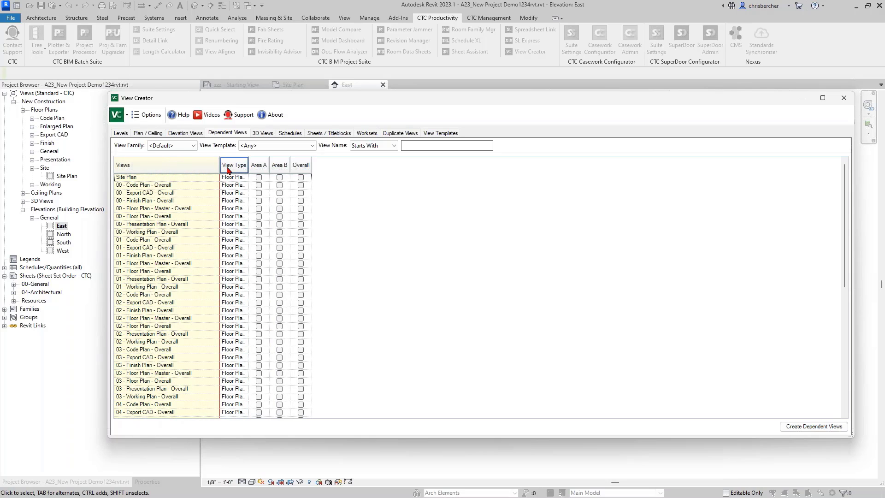
{"action": "left_click", "coordinate": [276, 165]}
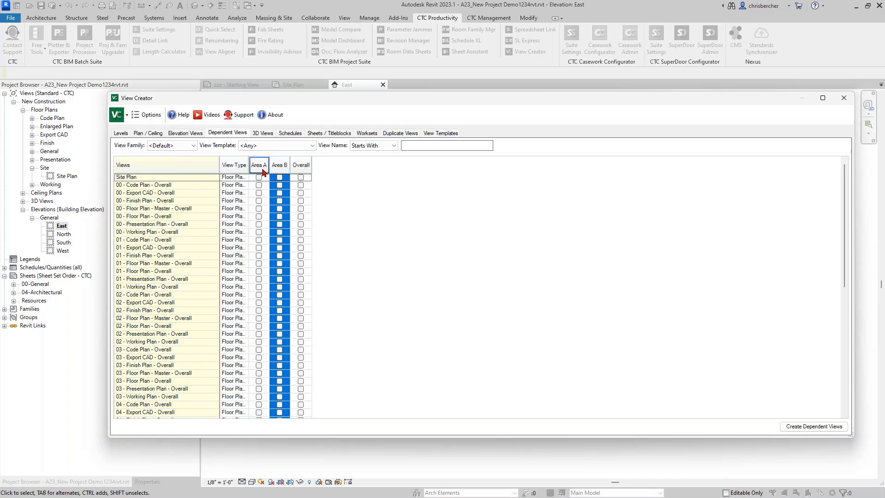
{"action": "double_click", "coordinate": [259, 167]}
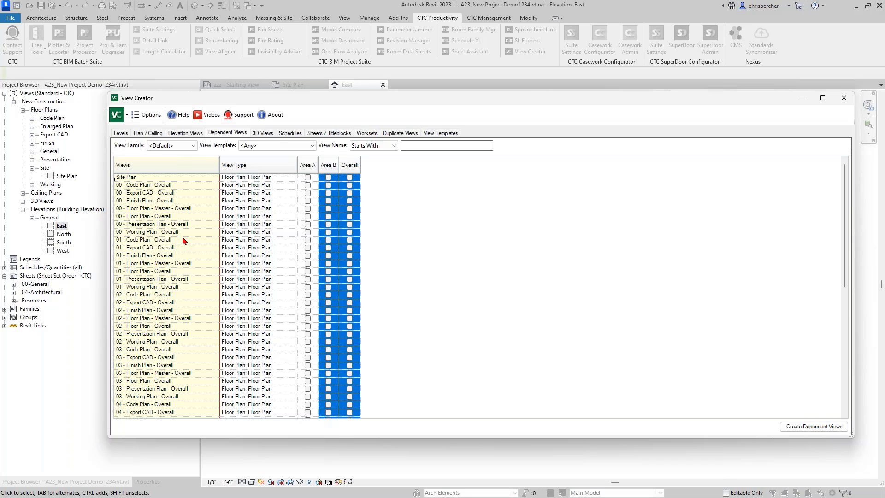
{"action": "left_click", "coordinate": [177, 165]}
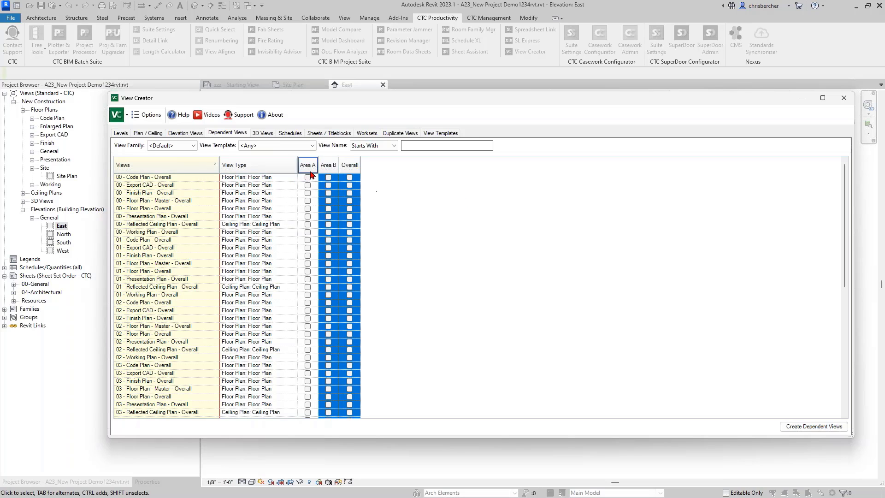
{"action": "left_click", "coordinate": [275, 165]}
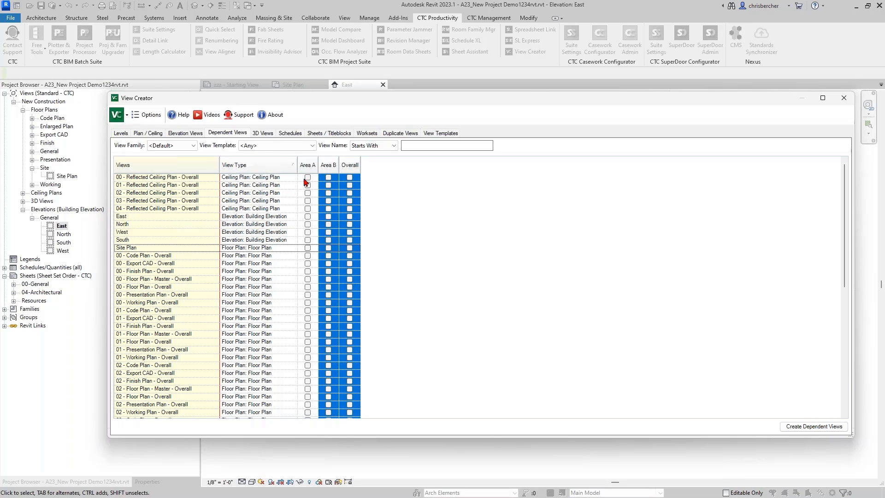
Step: Tick Area A and Area B for all ceiling and floor plans and create the 94 dependent views
{"action": "left_click_drag", "start_coordinate": [308, 178], "coordinate": [328, 208]}
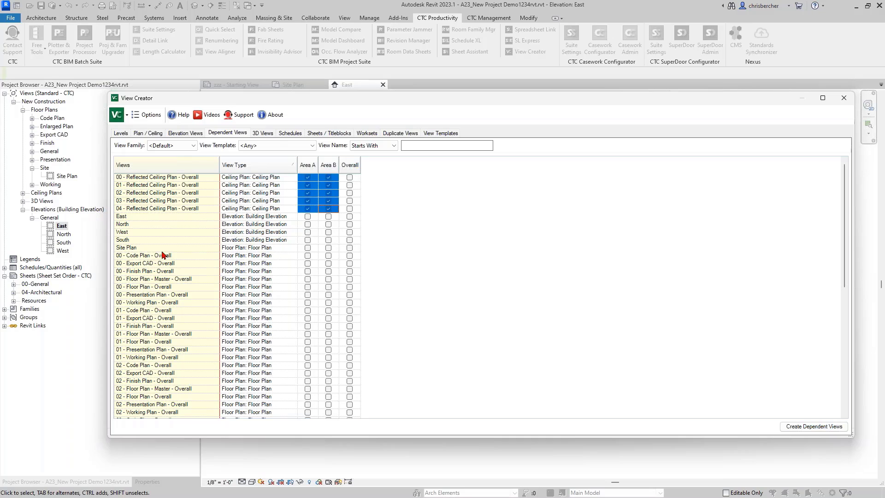
{"action": "scroll", "coordinate": [212, 256], "scroll_direction": "down", "scroll_amount": 1}
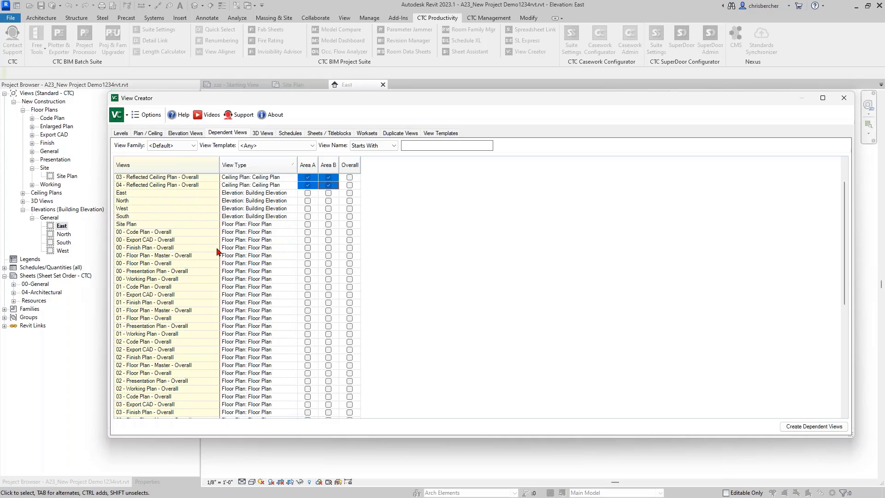
{"action": "left_click", "coordinate": [308, 234]}
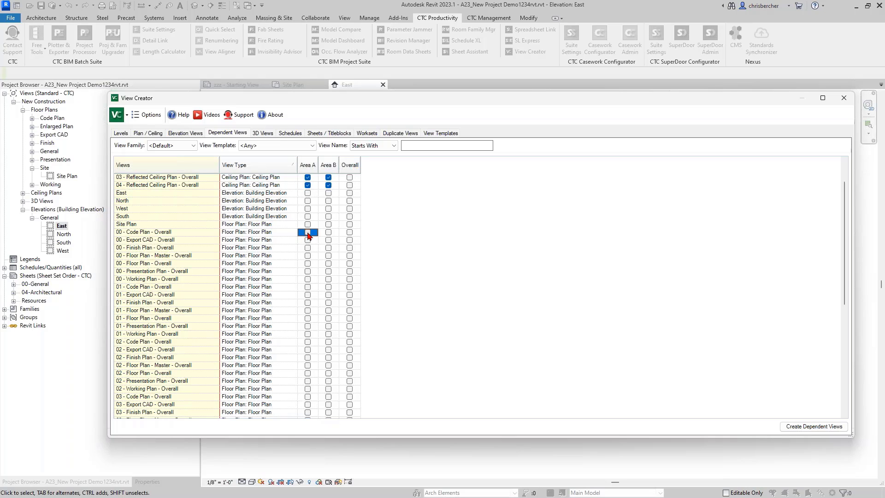
{"action": "left_click_drag", "start_coordinate": [309, 235], "coordinate": [333, 420]}
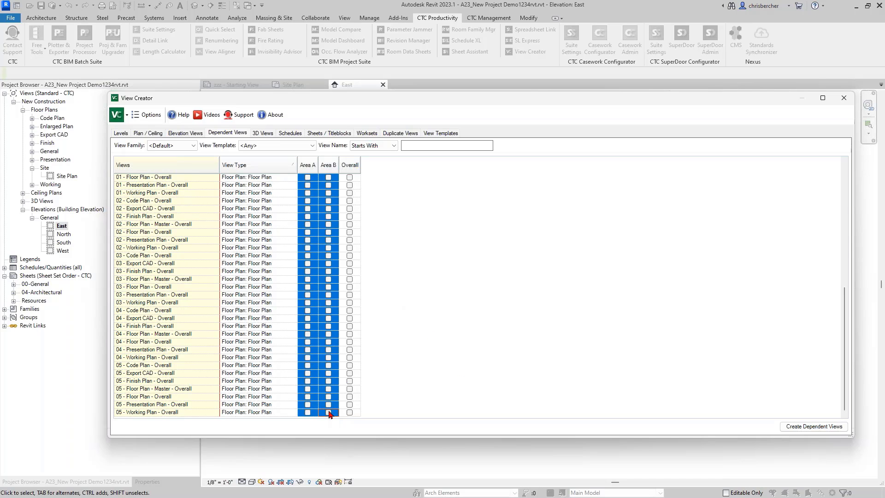
{"action": "left_click", "coordinate": [329, 412]}
{"action": "scroll", "coordinate": [327, 302], "scroll_direction": "up", "scroll_amount": 7}
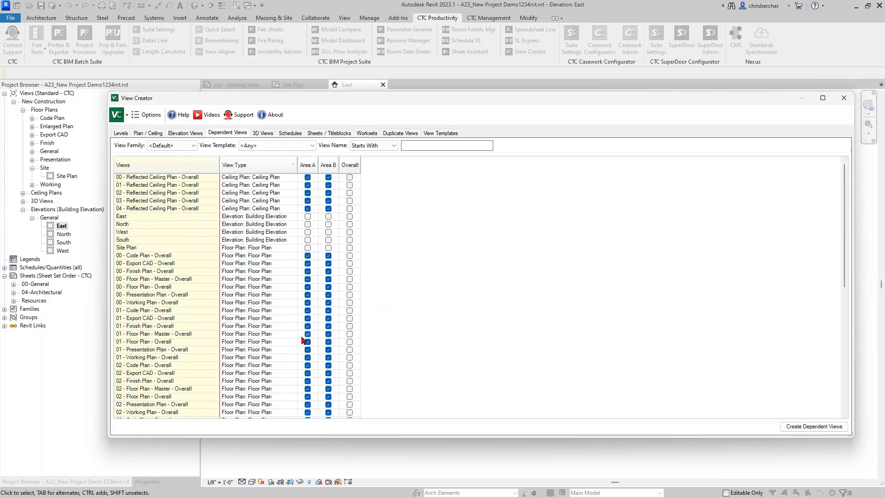
{"action": "scroll", "coordinate": [375, 285], "scroll_direction": "down", "scroll_amount": 2}
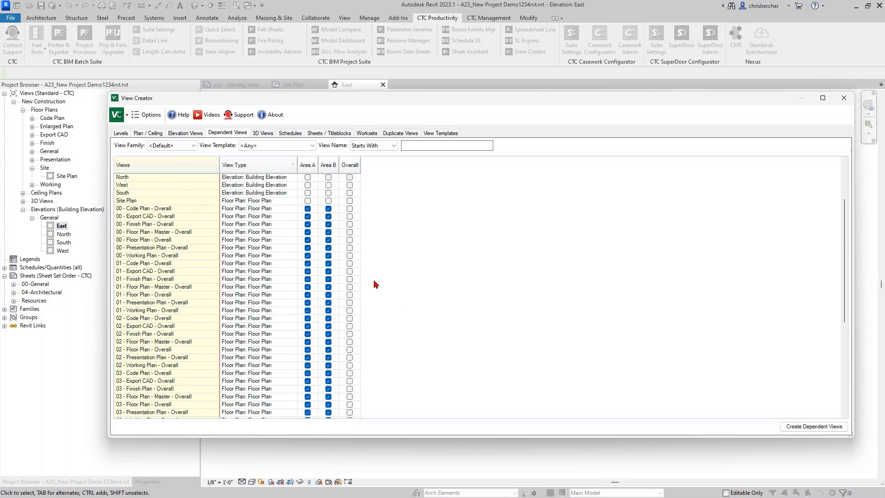
{"action": "left_click", "coordinate": [827, 429]}
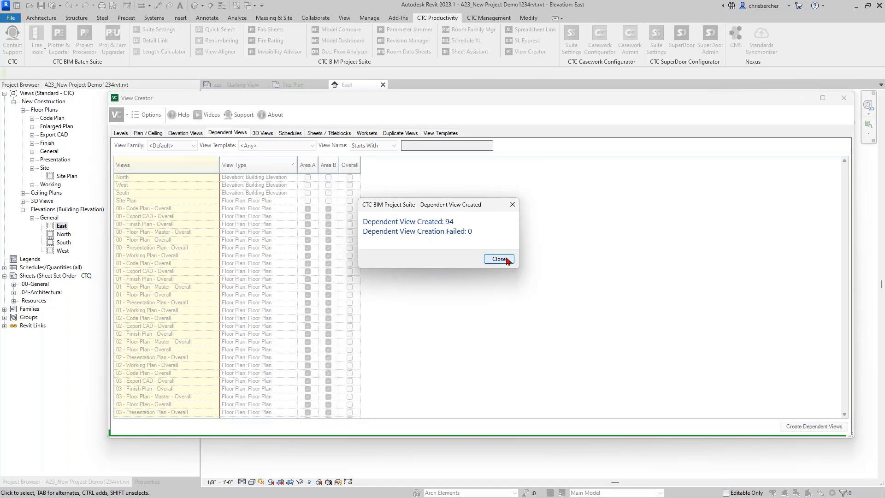
{"action": "left_click", "coordinate": [507, 260]}
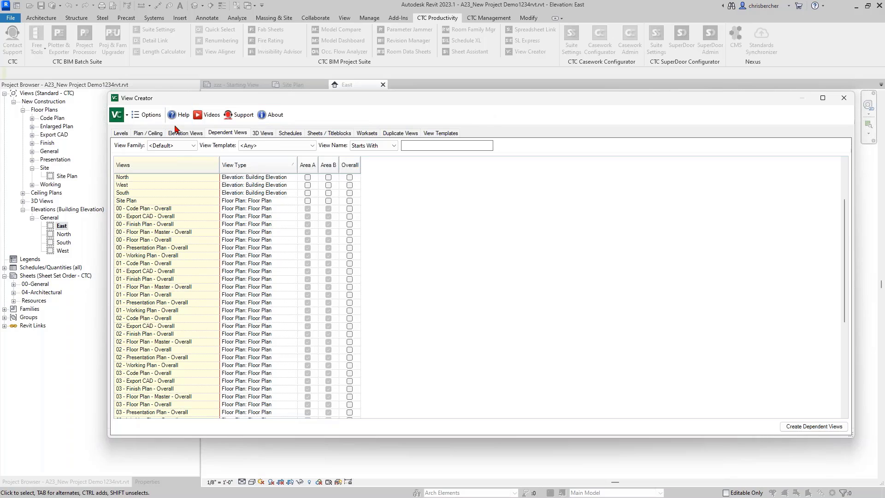
Step: Review the 3D Views and Schedules settings, then show Sheets / Titleblocks listing A000, G000 and zzz
{"action": "left_click", "coordinate": [259, 133]}
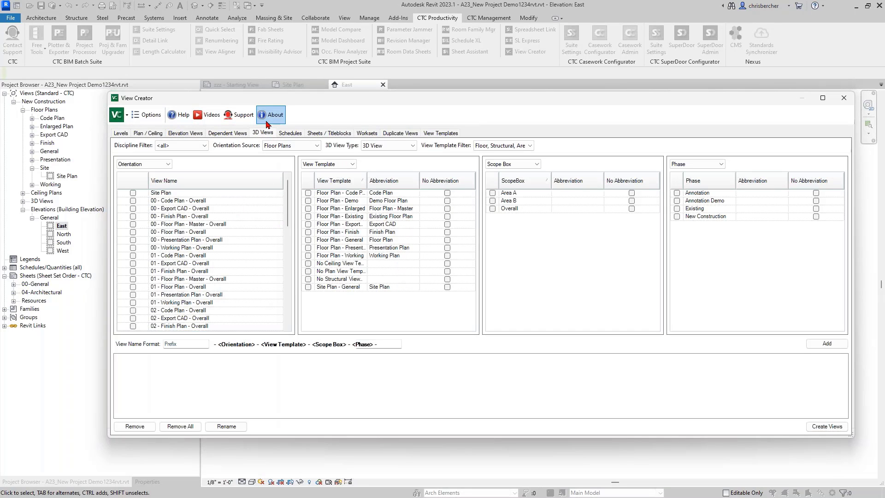
{"action": "left_click", "coordinate": [283, 134]}
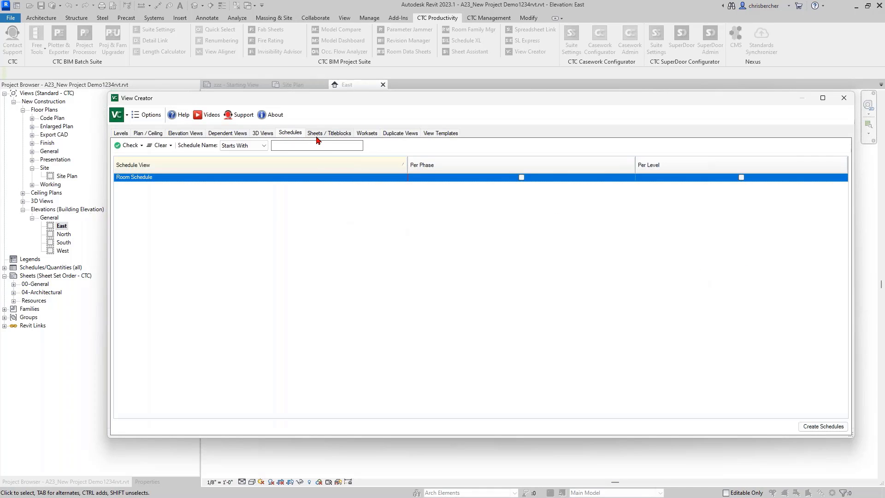
{"action": "left_click_drag", "start_coordinate": [718, 106], "coordinate": [703, 113]}
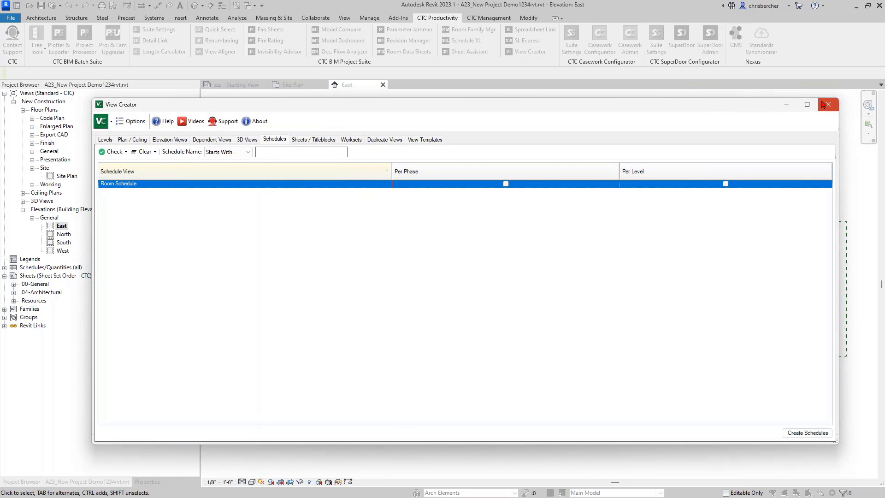
{"action": "left_click", "coordinate": [319, 140]}
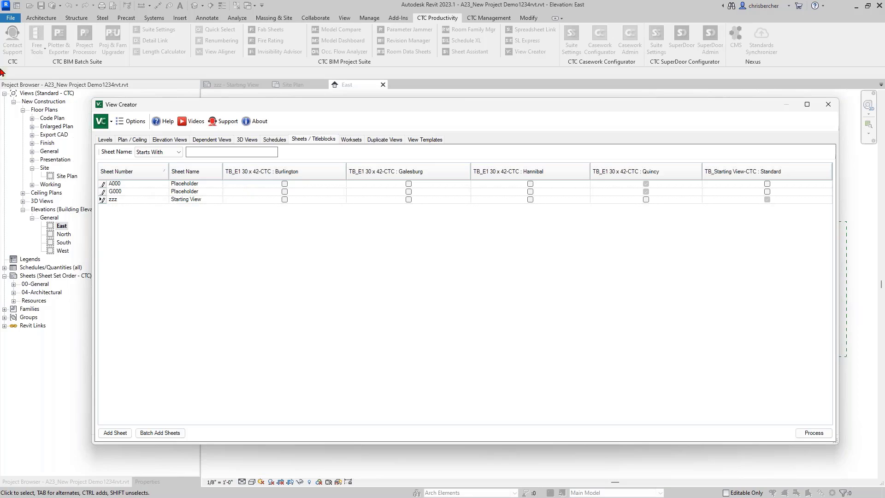
Step: Launch Batch Add Sheets and add Sheet Sort Order as a column in the Sheets spreadsheet
{"action": "left_click", "coordinate": [155, 432]}
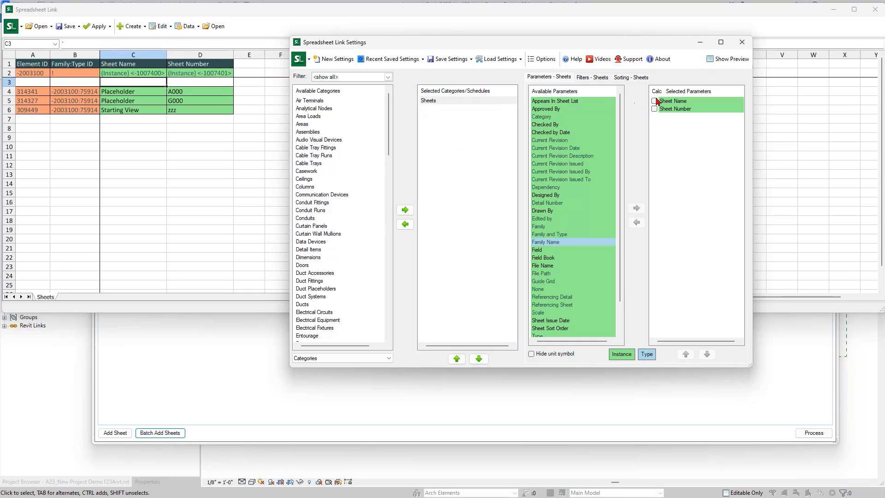
{"action": "double_click", "coordinate": [557, 329]}
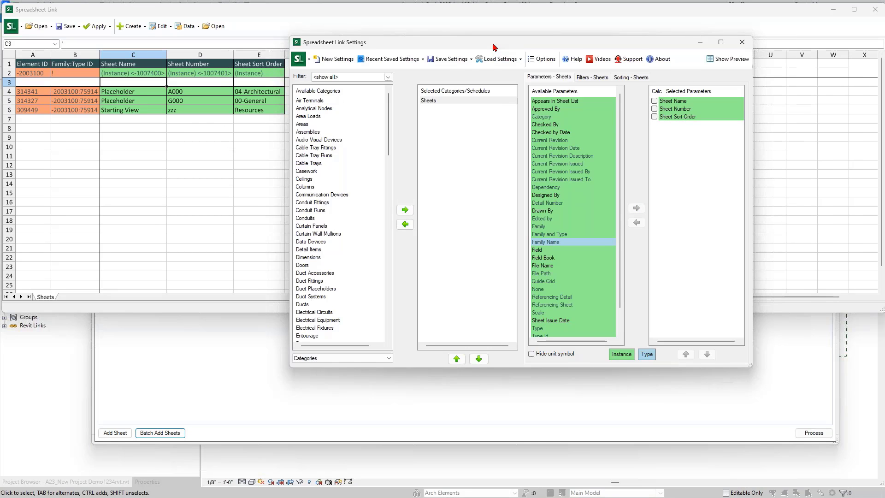
{"action": "left_click_drag", "start_coordinate": [493, 46], "coordinate": [529, 45]}
{"action": "left_click", "coordinate": [134, 31]}
Step: Create 150 new sheets using the Standard titleblock
{"action": "left_click", "coordinate": [134, 32]}
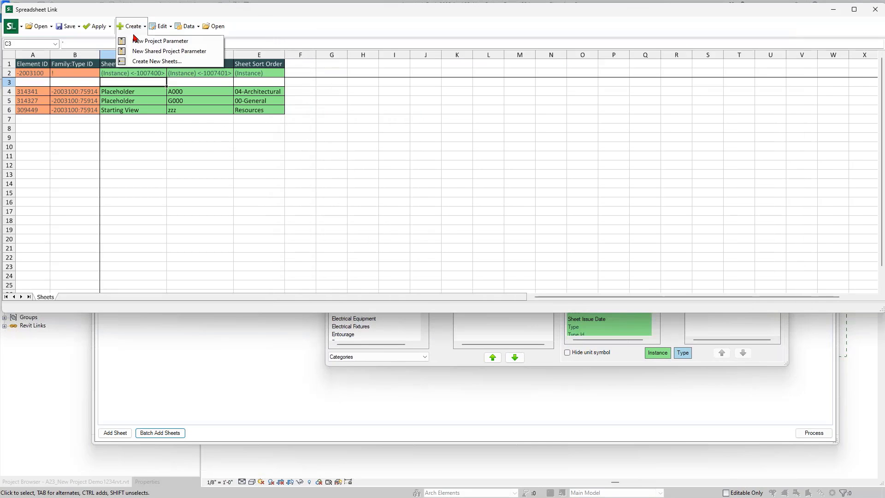
{"action": "left_click", "coordinate": [137, 62]}
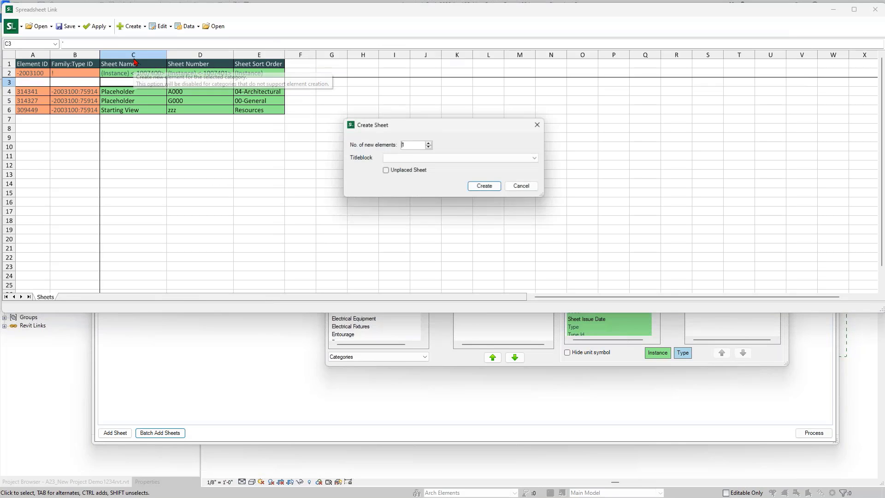
{"action": "double_click", "coordinate": [409, 144]}
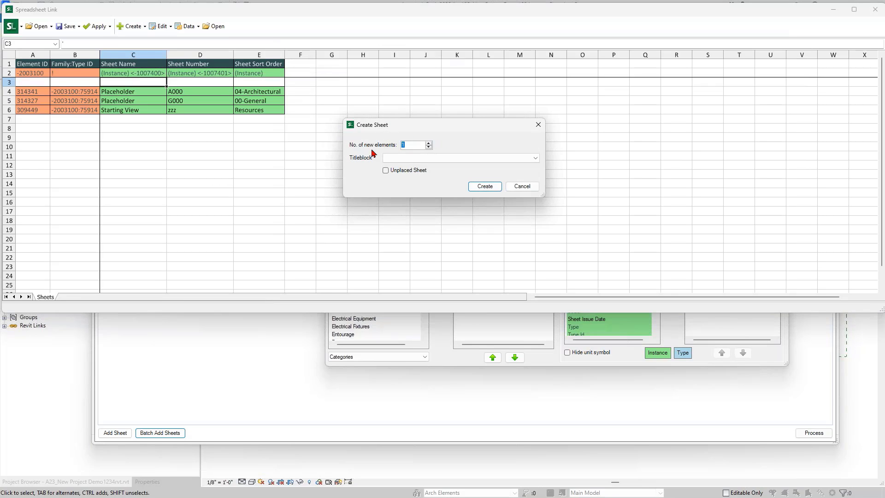
{"action": "left_click", "coordinate": [408, 158]}
{"action": "left_click", "coordinate": [427, 190]}
{"action": "left_click", "coordinate": [480, 187]}
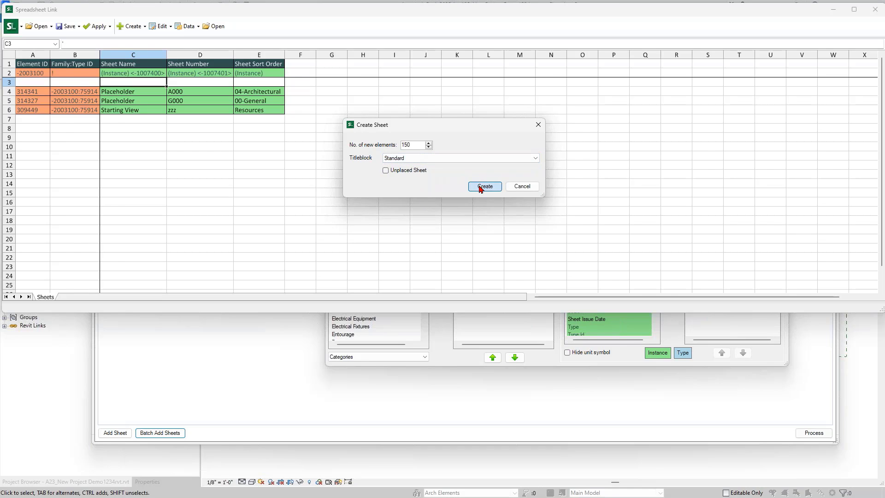
Step: Copy the Placeholder sheet's name, number A000 and 04-Architectural sort order into row 7
{"action": "scroll", "coordinate": [235, 177], "scroll_direction": "up", "scroll_amount": 20}
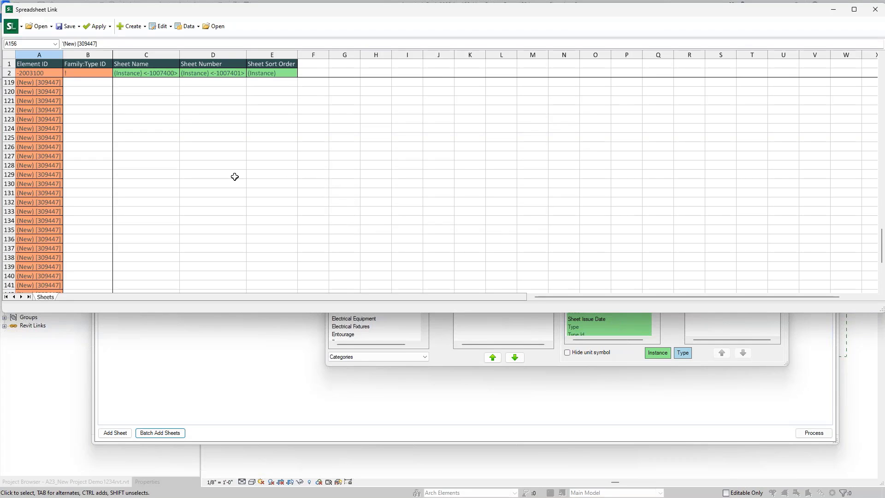
{"action": "scroll", "coordinate": [235, 177], "scroll_direction": "up", "scroll_amount": 9}
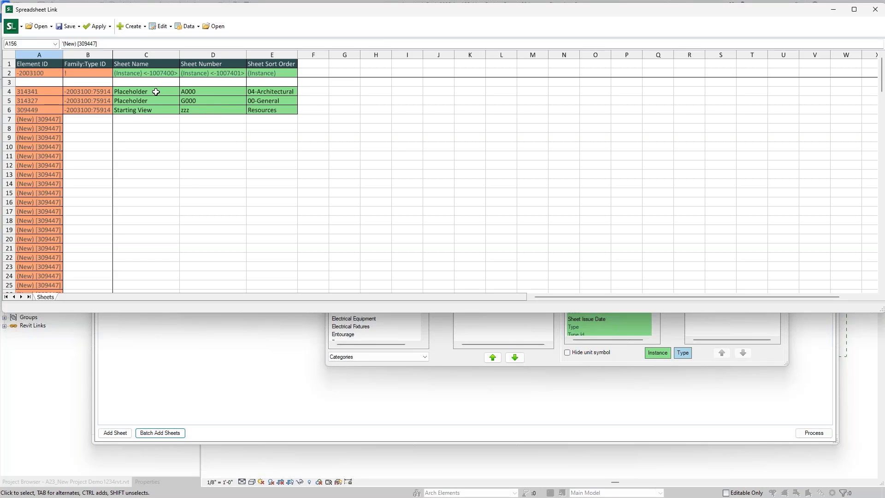
{"action": "left_click_drag", "start_coordinate": [156, 92], "coordinate": [290, 91]}
{"action": "key", "text": "ctrl+c"}
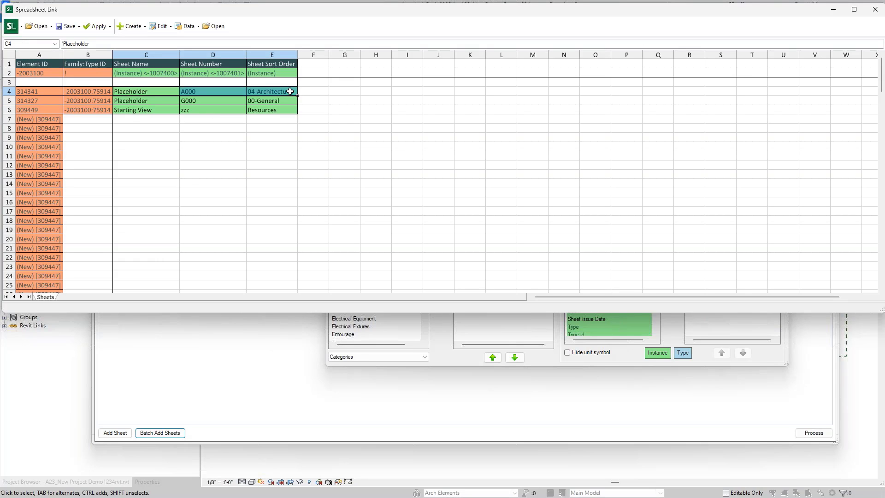
{"action": "left_click", "coordinate": [152, 121]}
{"action": "key", "text": "ctrl+v"}
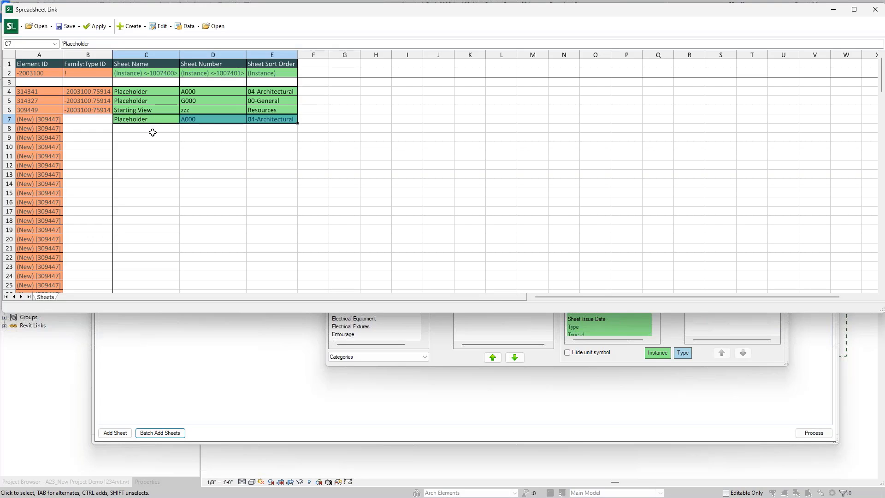
Step: Number the following sheets A001–A010 and start the next series at A100
{"action": "left_click", "coordinate": [203, 122]}
{"action": "left_click_drag", "start_coordinate": [246, 123], "coordinate": [243, 206]}
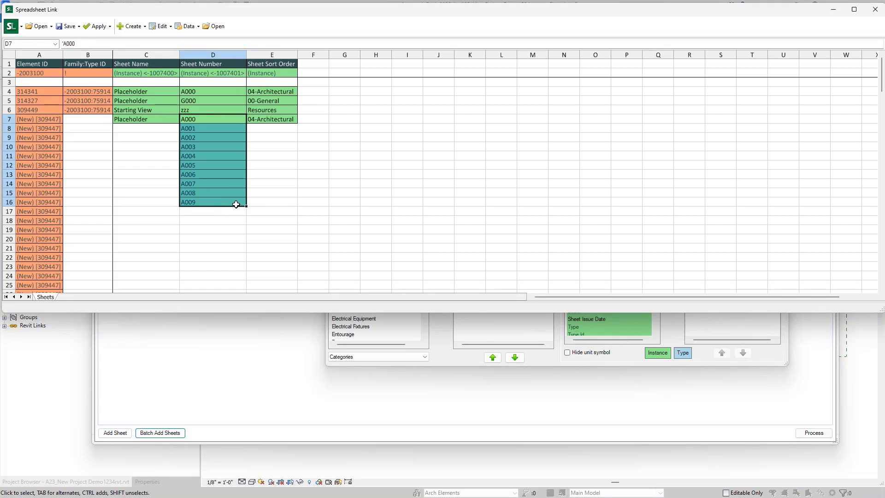
{"action": "left_click_drag", "start_coordinate": [243, 214], "coordinate": [234, 221]}
{"action": "left_click", "coordinate": [233, 221]}
{"action": "type", "text": "A1"}
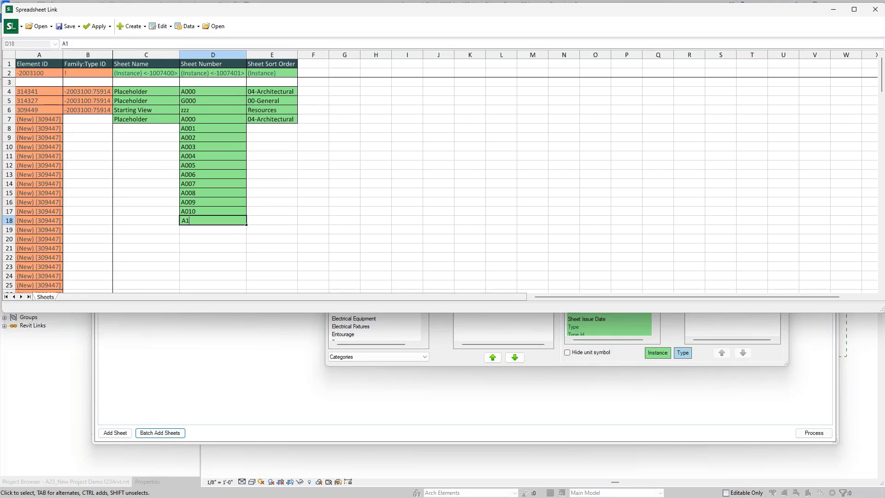
{"action": "type", "text": "00"}
{"action": "key", "text": "Return"}
Step: Continue numbering A101–A110 and start the next series at A200
{"action": "left_click", "coordinate": [237, 221]}
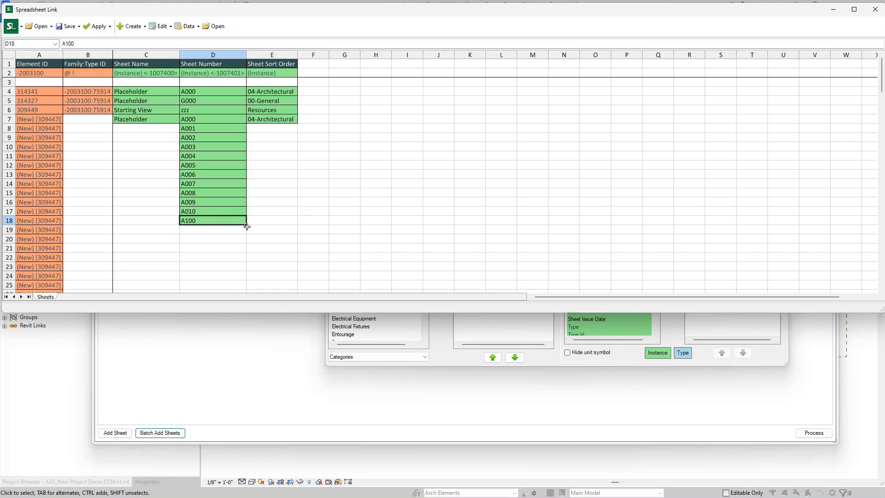
{"action": "left_click_drag", "start_coordinate": [246, 224], "coordinate": [223, 248]}
{"action": "scroll", "coordinate": [213, 186], "scroll_direction": "down", "scroll_amount": 4}
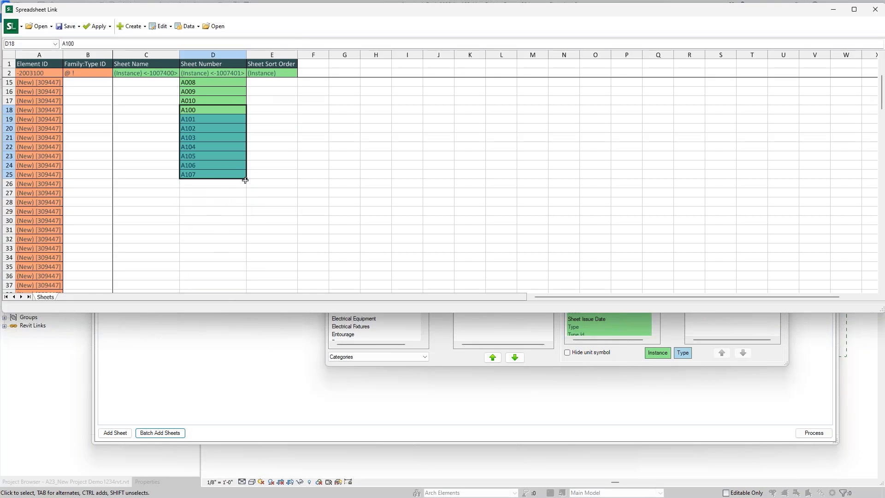
{"action": "left_click_drag", "start_coordinate": [246, 179], "coordinate": [233, 212]}
{"action": "left_click", "coordinate": [233, 212]}
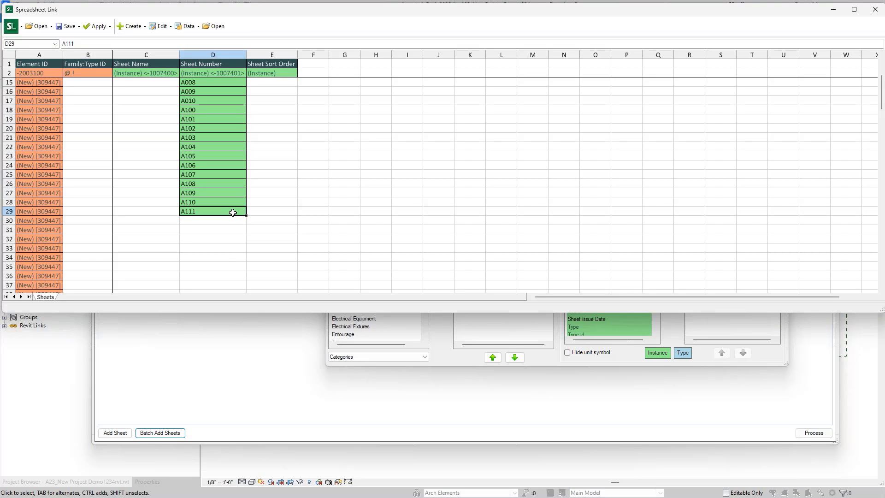
{"action": "type", "text": "A200"}
{"action": "key", "text": "Return"}
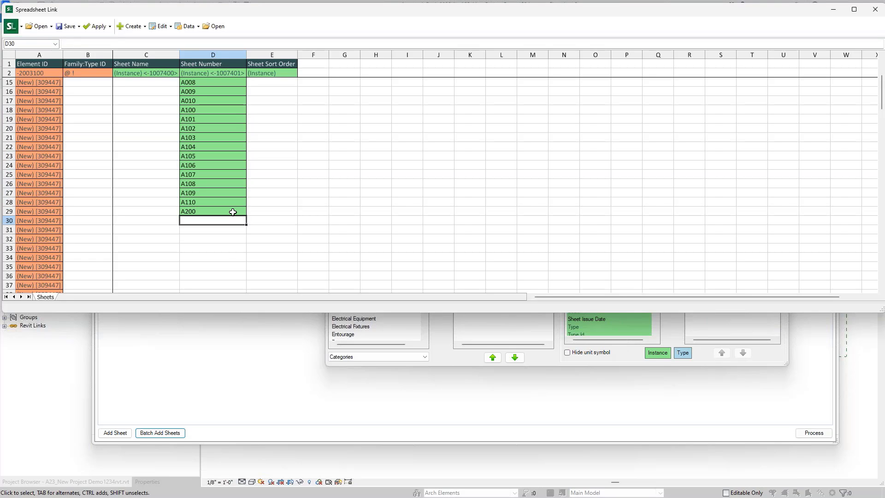
Step: Fill sheet numbers A201–A210 and replace A211 with A300
{"action": "left_click", "coordinate": [233, 212]}
{"action": "left_click_drag", "start_coordinate": [243, 221], "coordinate": [244, 268]}
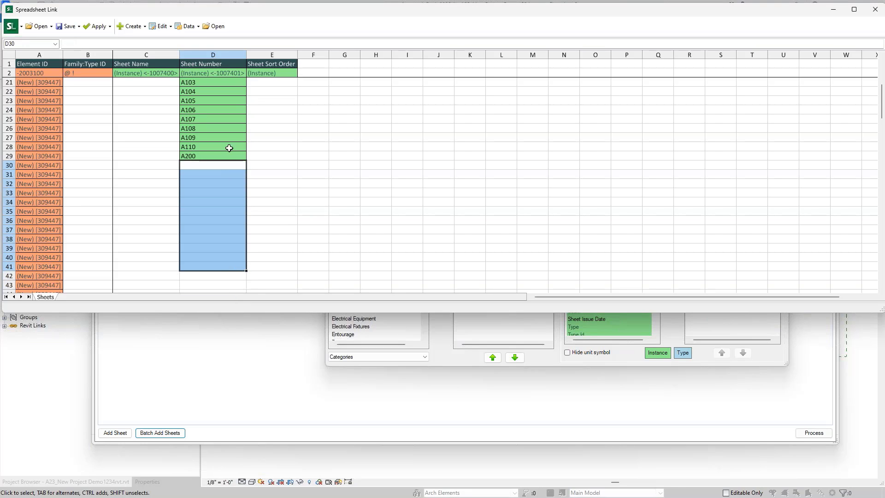
{"action": "left_click", "coordinate": [223, 156]}
{"action": "left_click_drag", "start_coordinate": [247, 160], "coordinate": [247, 282]}
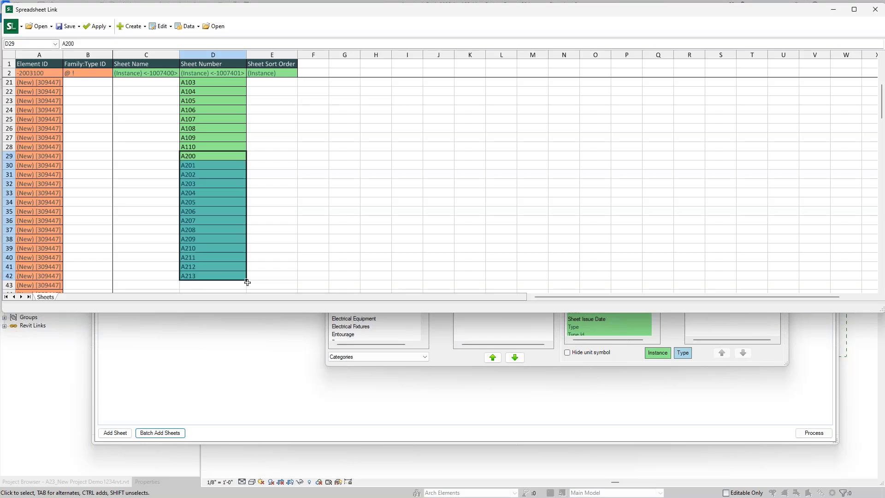
{"action": "left_click", "coordinate": [211, 280]}
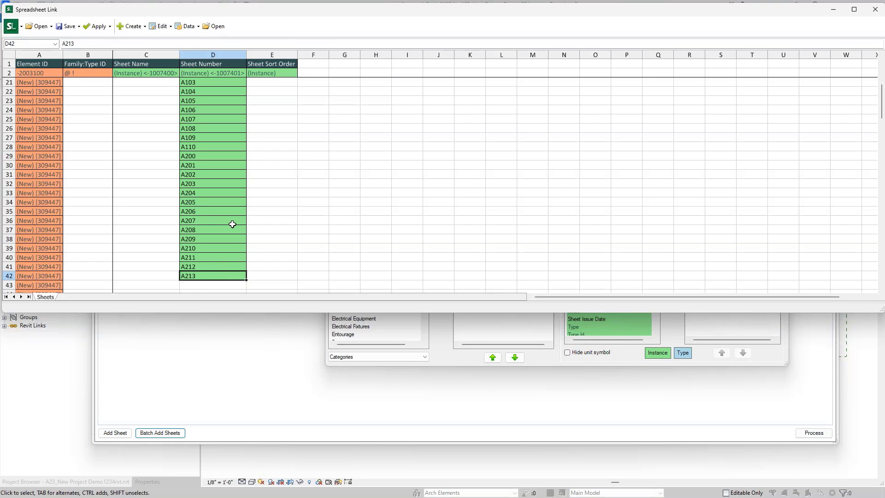
{"action": "left_click", "coordinate": [226, 248]}
{"action": "left_click", "coordinate": [221, 256]}
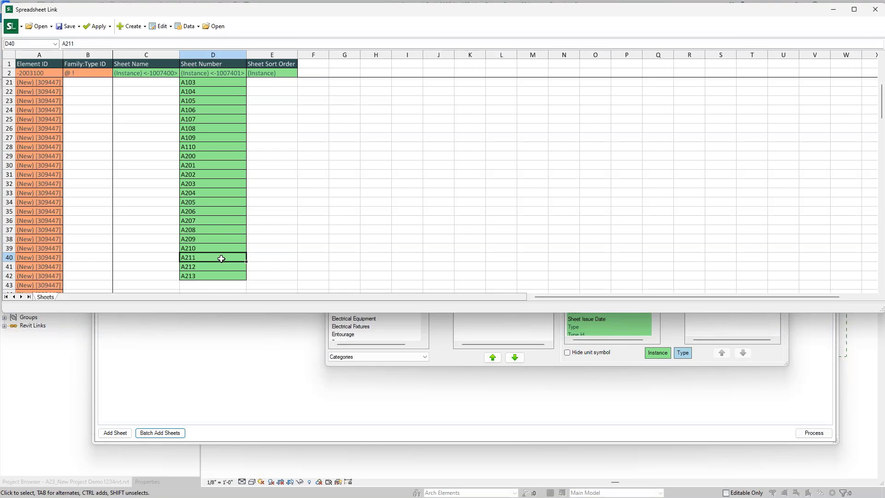
{"action": "type", "text": "A300"}
{"action": "key", "text": "Return"}
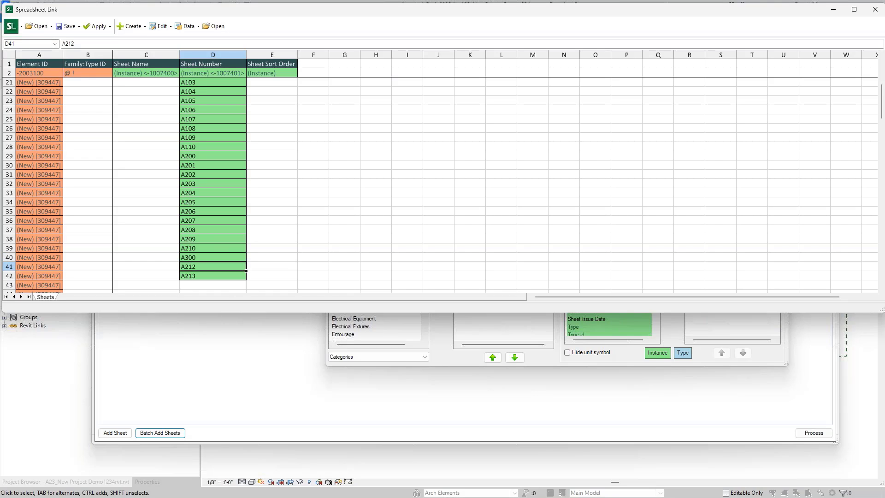
Step: Continue the A300 sheet number series down through A307
{"action": "scroll", "coordinate": [245, 226], "scroll_direction": "down", "scroll_amount": 2}
{"action": "left_click", "coordinate": [247, 203]}
{"action": "left_click", "coordinate": [241, 203]}
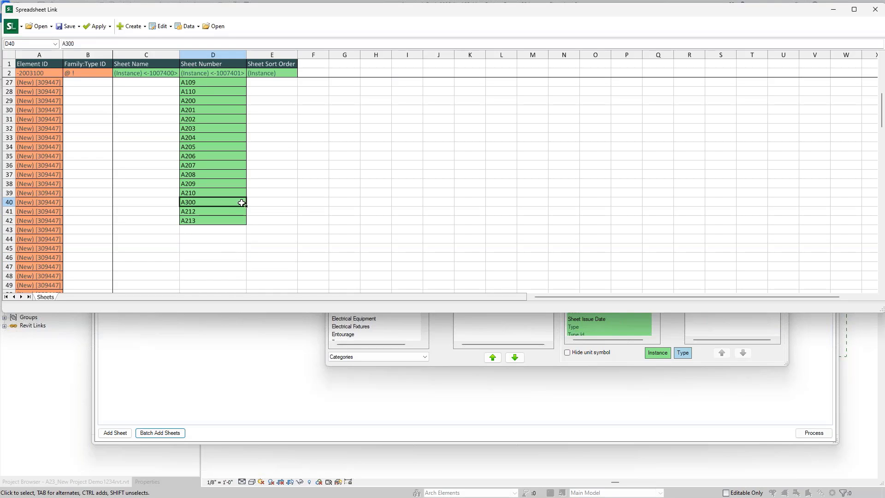
{"action": "left_click_drag", "start_coordinate": [246, 207], "coordinate": [243, 270]}
{"action": "scroll", "coordinate": [215, 230], "scroll_direction": "up", "scroll_amount": 2}
{"action": "scroll", "coordinate": [214, 231], "scroll_direction": "up", "scroll_amount": 6}
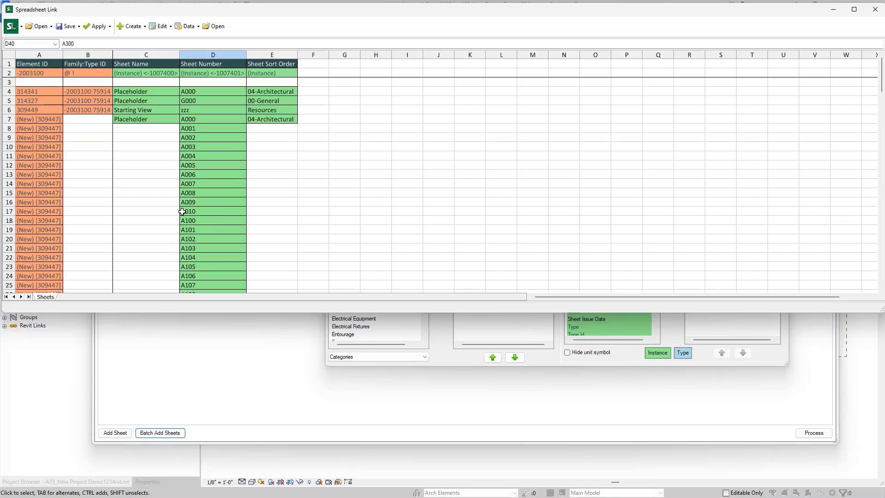
Step: Copy the Placeholder sheet name down the new sheet rows
{"action": "left_click", "coordinate": [157, 116]}
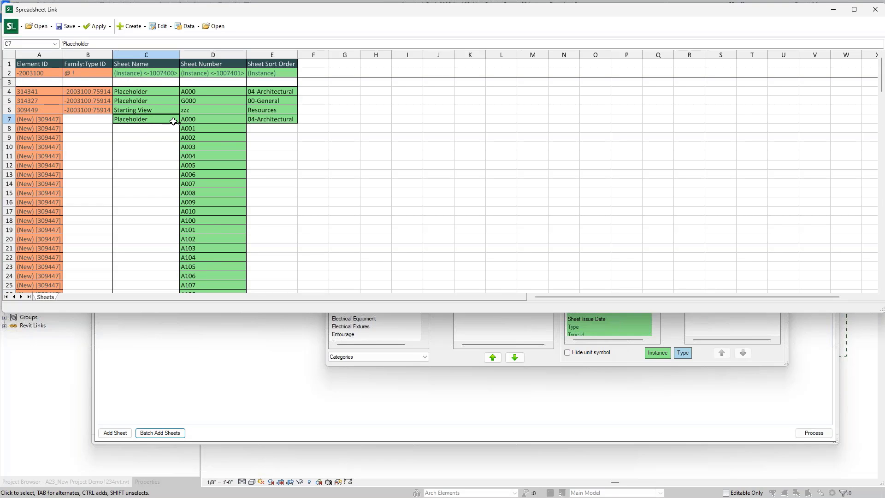
{"action": "double_click", "coordinate": [179, 123]}
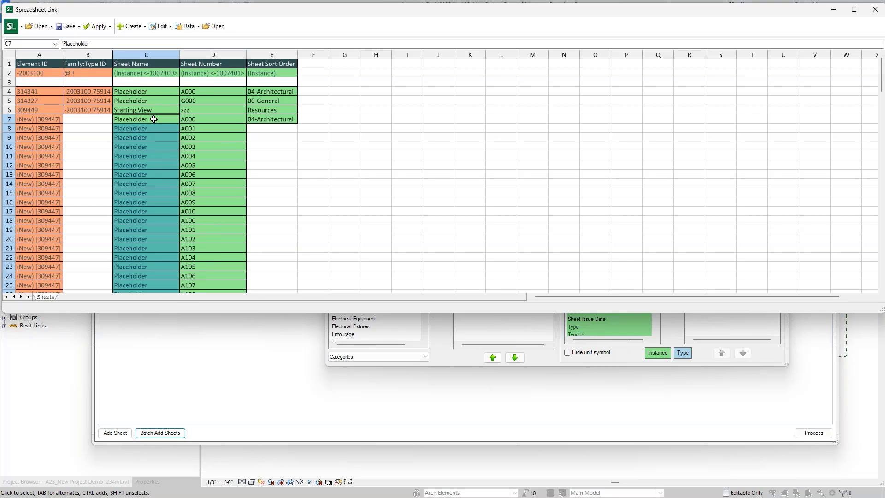
{"action": "left_click", "coordinate": [153, 119]}
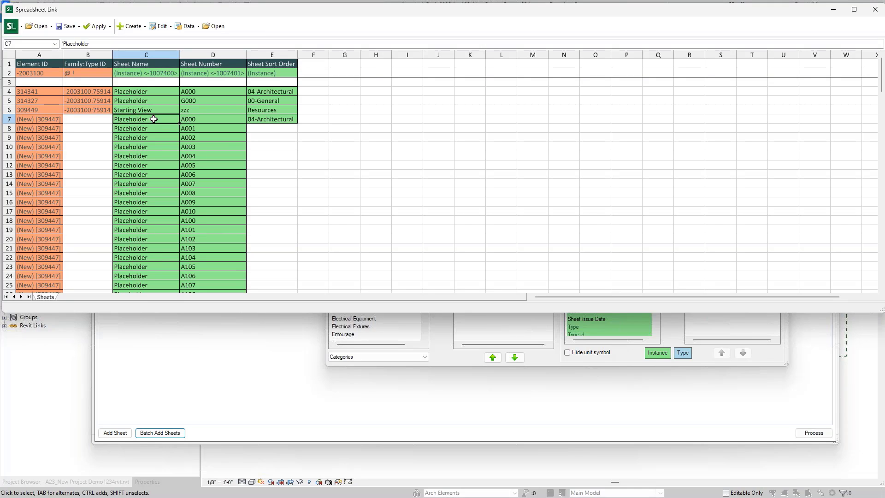
Step: Rename the first five sheets COVER SHEET, NOTES, ABBREVIATIONS, CODE SHEETS and CODE PLAN LOWER
{"action": "type", "text": "Cover"}
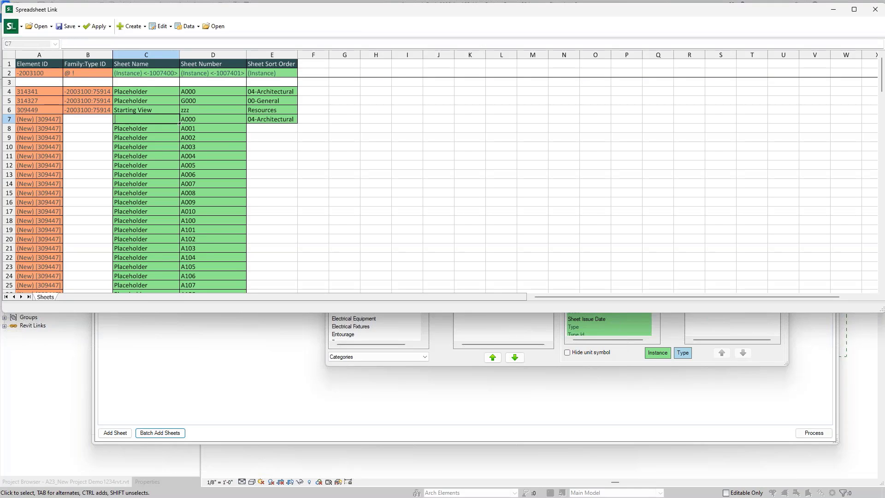
{"action": "type", "text": " SHEET"}
{"action": "key", "text": "Return"}
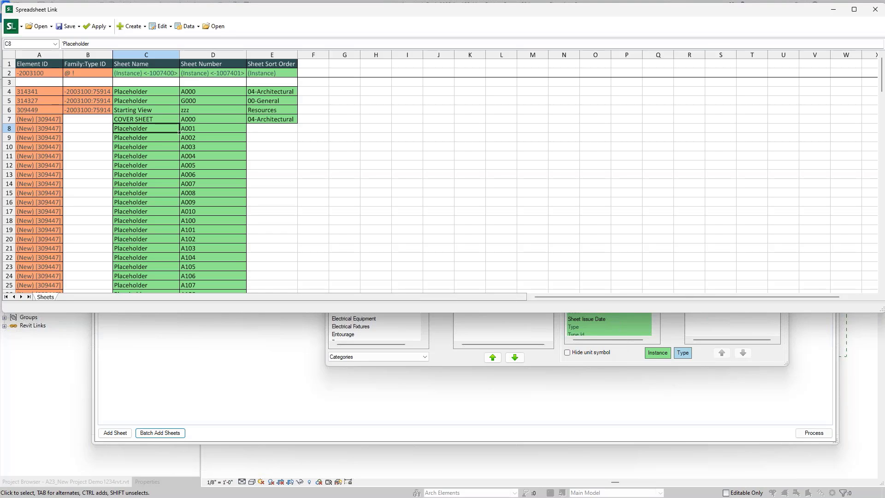
{"action": "type", "text": "NOTES"}
{"action": "key", "text": "Return"}
{"action": "type", "text": "ABBREVIA"}
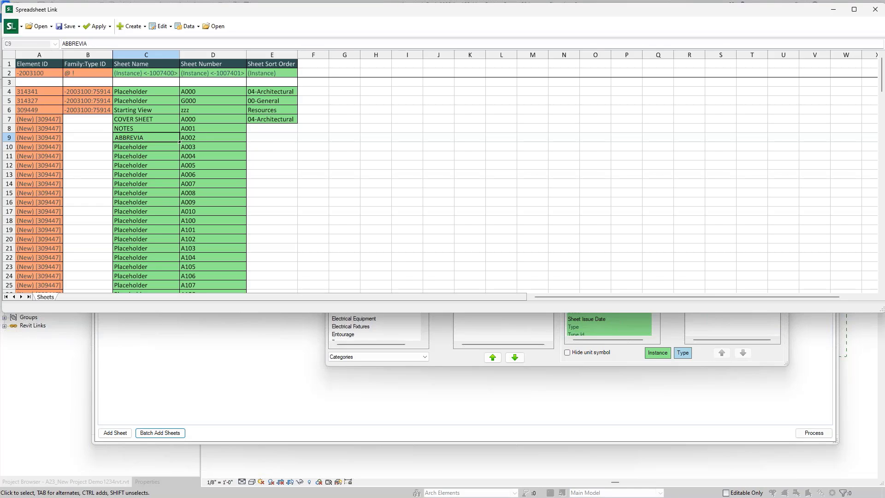
{"action": "type", "text": "TIONS"}
{"action": "key", "text": "Return"}
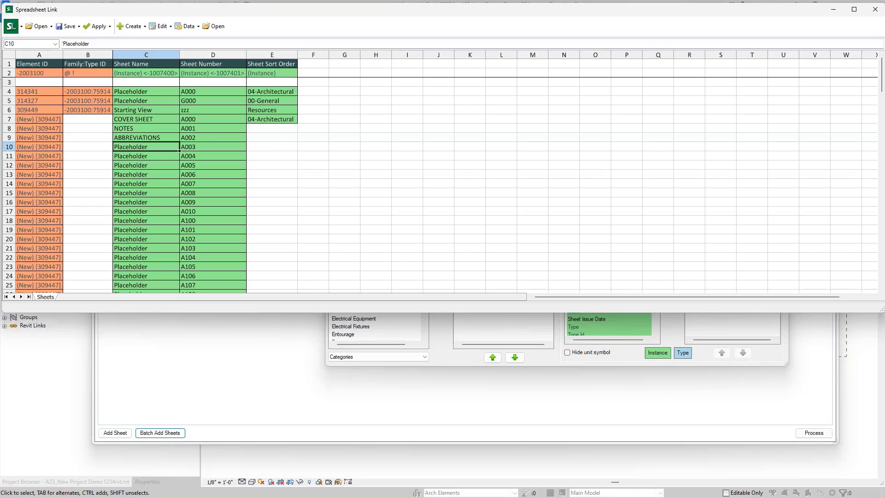
{"action": "type", "text": "CODE SHEETS"}
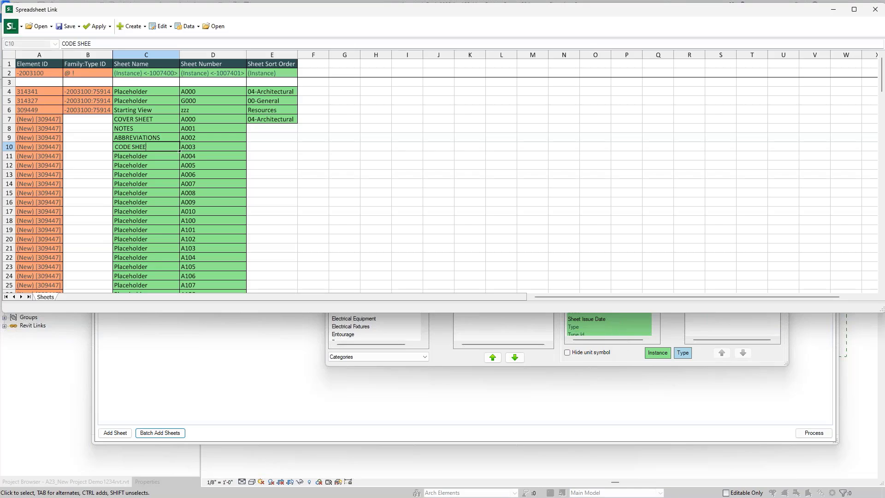
{"action": "key", "text": "Return"}
{"action": "type", "text": "CODE P"}
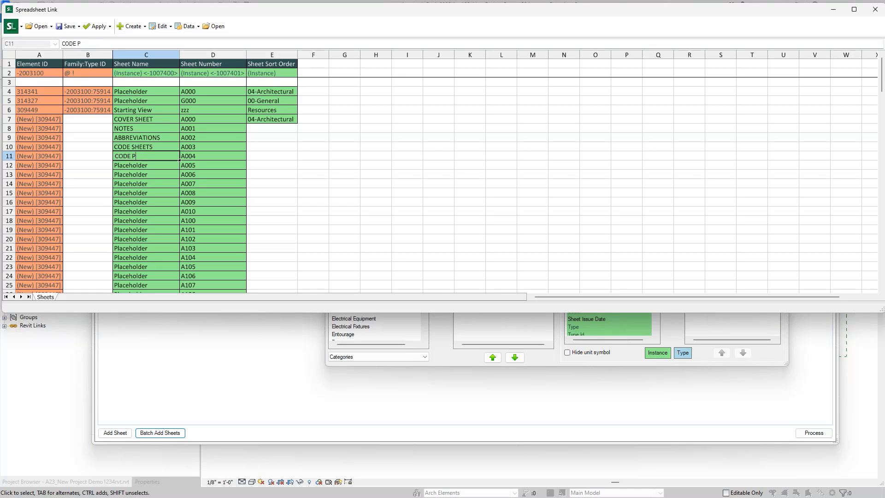
{"action": "type", "text": "PLAN"}
{"action": "type", "text": "LAN"}
{"action": "type", "text": " LOWE"}
{"action": "type", "text": "R"}
{"action": "key", "text": "Return"}
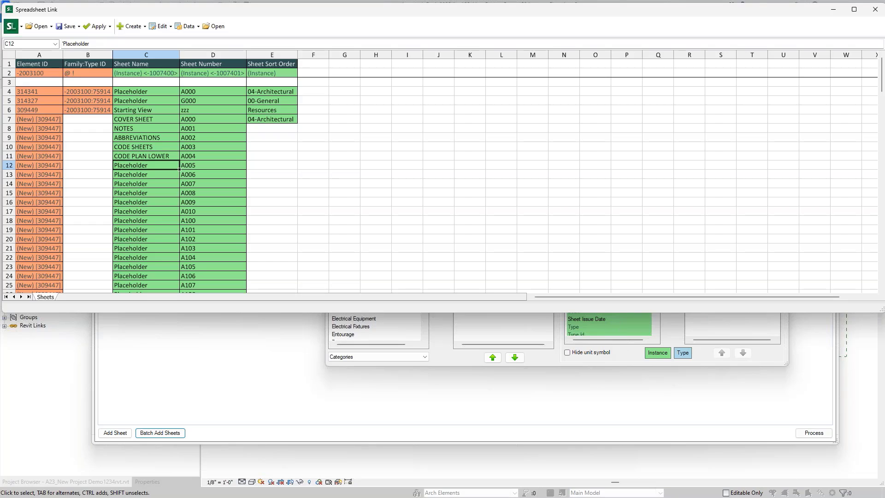
Step: Extend the Placeholder sheet name down the remaining new sheet rows
{"action": "left_click", "coordinate": [267, 121]}
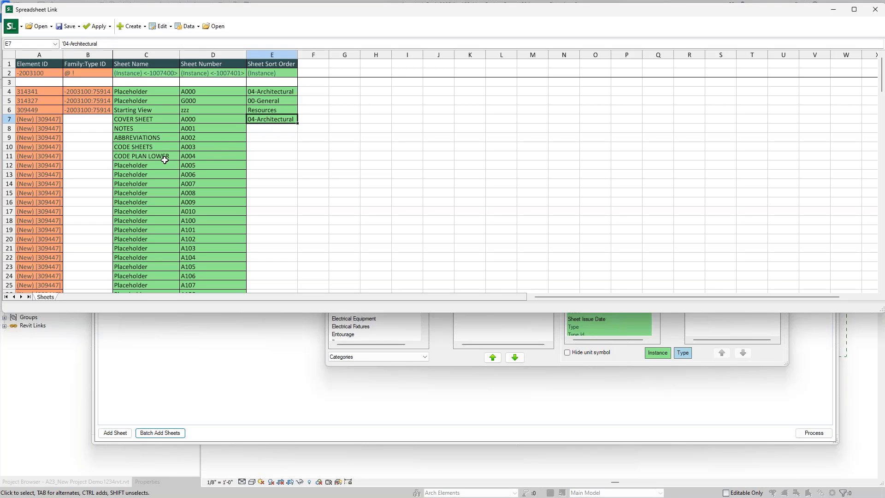
{"action": "scroll", "coordinate": [144, 154], "scroll_direction": "down", "scroll_amount": 7}
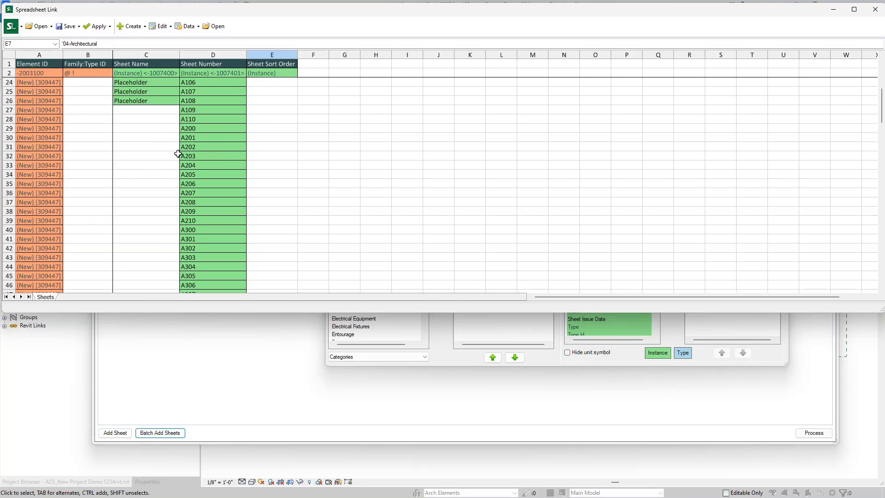
{"action": "left_click", "coordinate": [170, 102]}
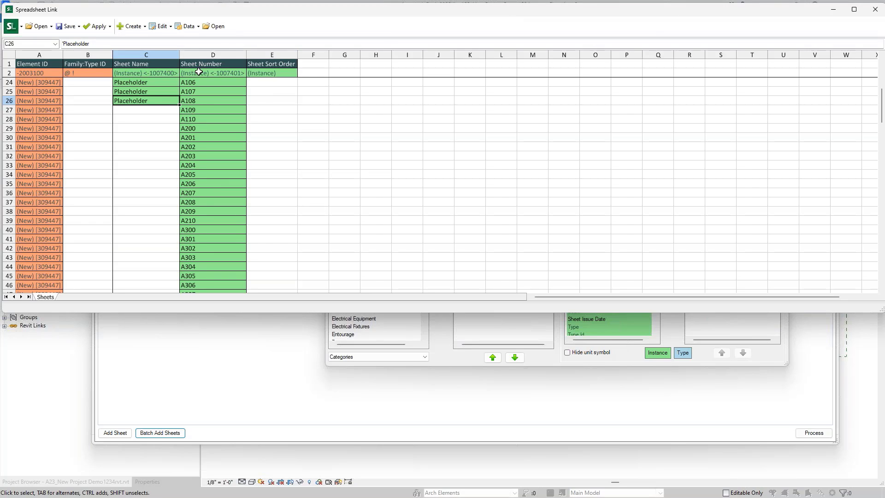
{"action": "left_click_drag", "start_coordinate": [180, 105], "coordinate": [180, 305]}
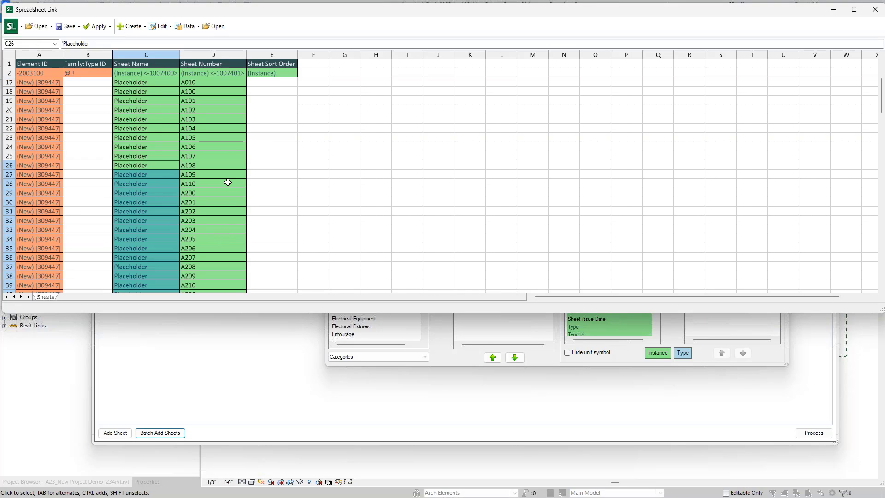
Step: Copy 04-Architectural down the Sheet Sort Order column, then check the Apply options
{"action": "left_click", "coordinate": [272, 119]}
{"action": "left_click_drag", "start_coordinate": [297, 124], "coordinate": [277, 303]}
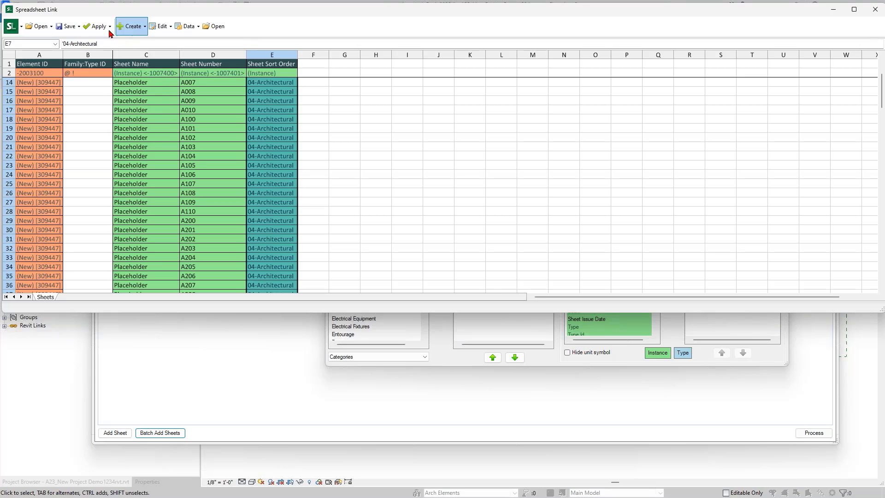
{"action": "left_click", "coordinate": [92, 30]}
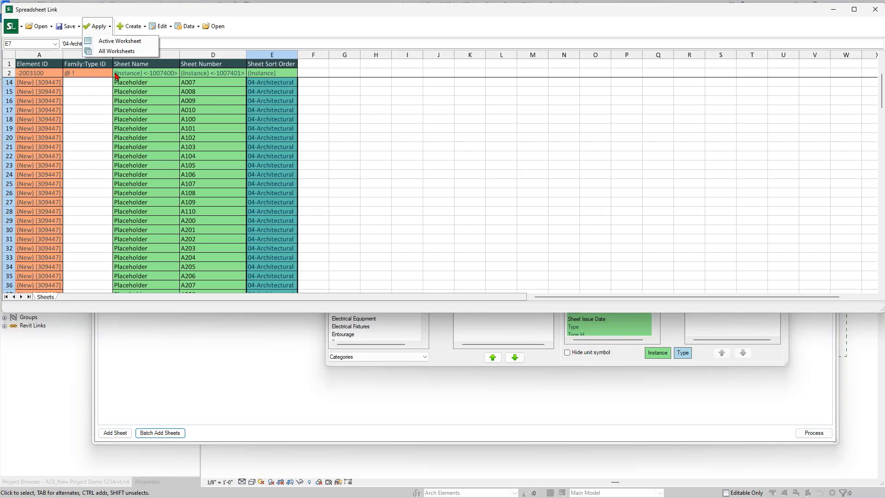
Step: Clear the current settings and load Batch Add Sheet List.xlsx from RET Settings\Spreadsheet Link
{"action": "left_click", "coordinate": [439, 31]}
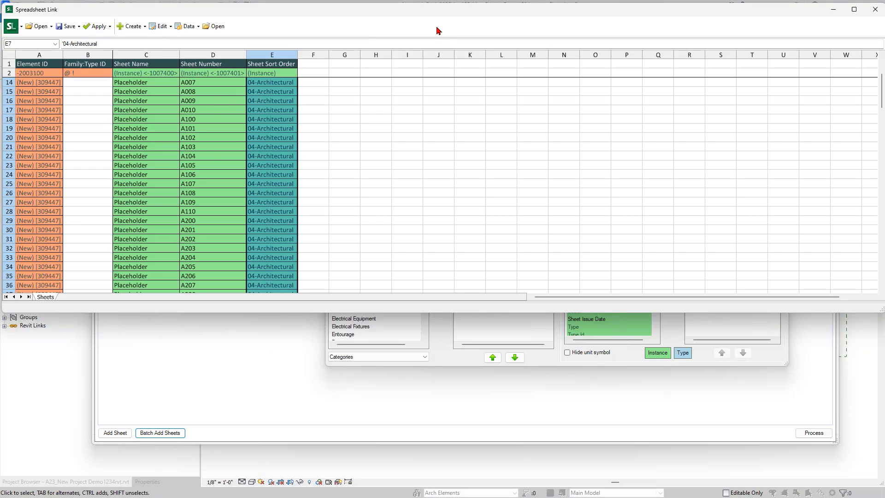
{"action": "left_click", "coordinate": [50, 27]}
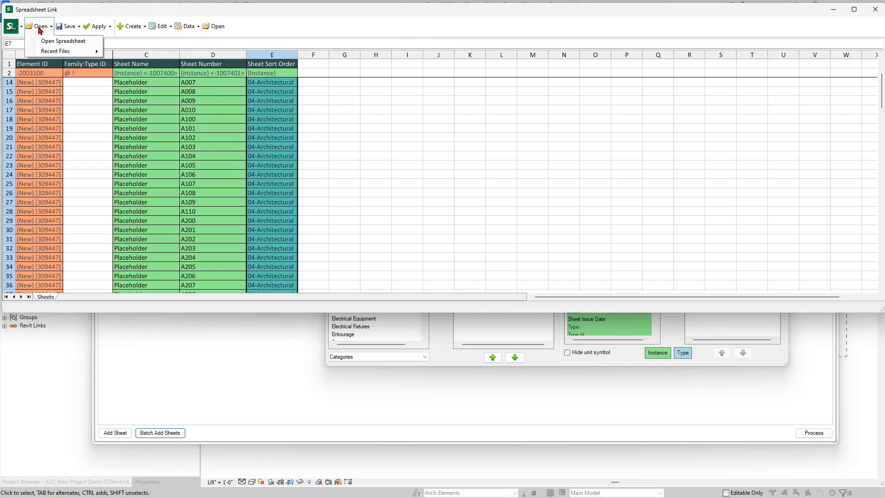
{"action": "left_click", "coordinate": [54, 46]}
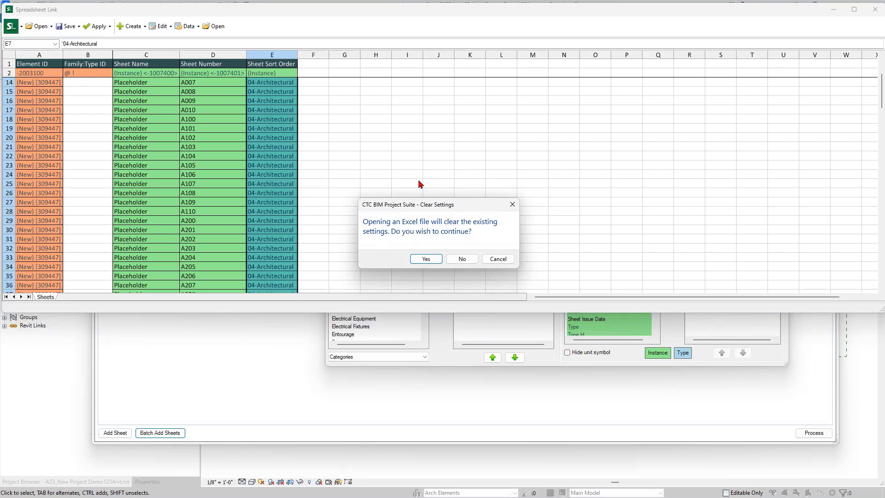
{"action": "left_click", "coordinate": [425, 260]}
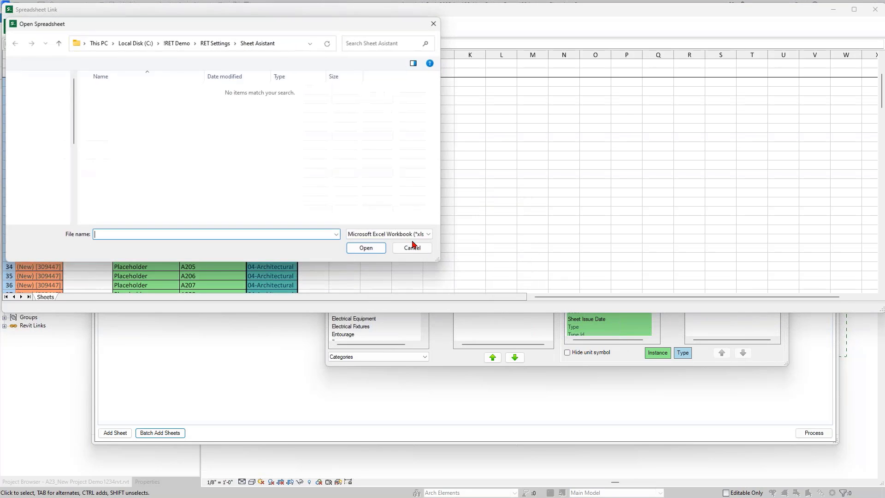
{"action": "left_click", "coordinate": [216, 43]}
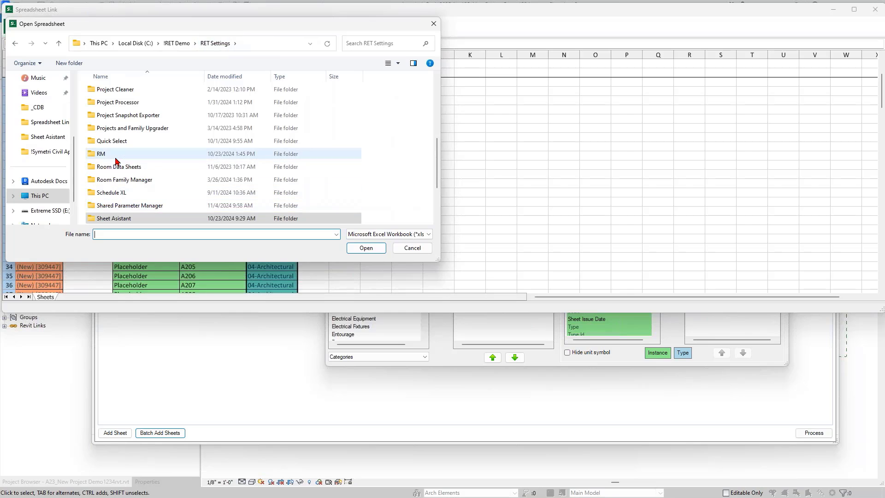
{"action": "scroll", "coordinate": [125, 184], "scroll_direction": "down", "scroll_amount": 2}
{"action": "left_click", "coordinate": [129, 156]}
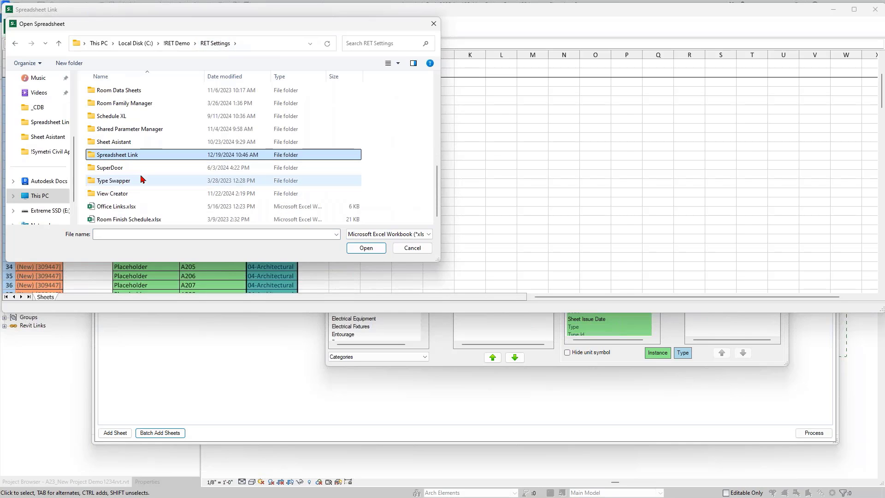
{"action": "double_click", "coordinate": [133, 156]}
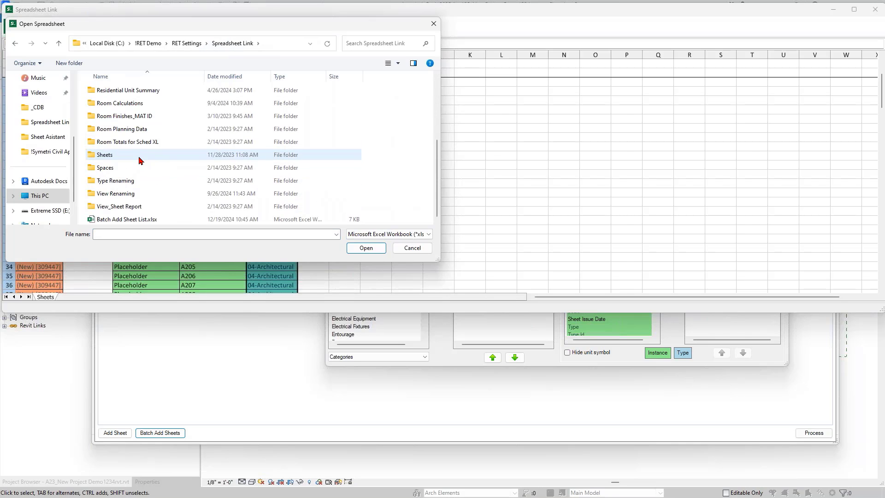
{"action": "left_click", "coordinate": [132, 220]}
{"action": "left_click", "coordinate": [367, 248]}
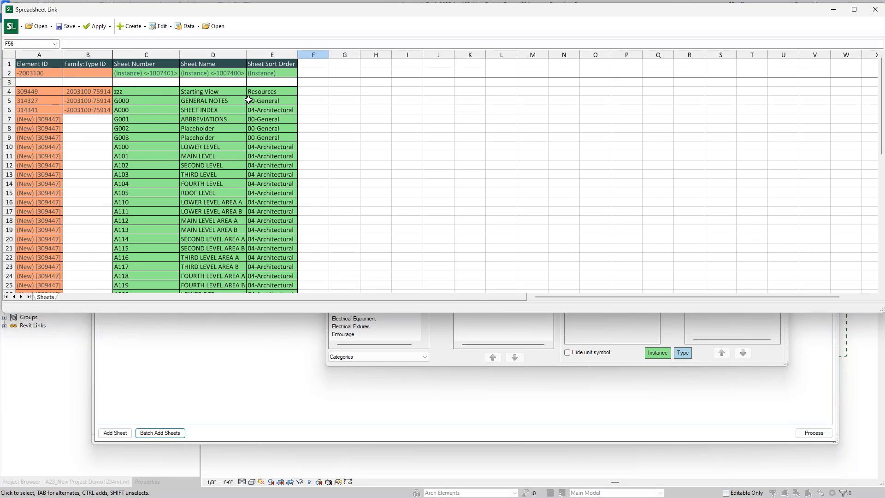
Step: Review the sheet rows, then apply the active worksheet to Revit, creating 50 sheets and updating 52
{"action": "scroll", "coordinate": [151, 172], "scroll_direction": "down", "scroll_amount": 10}
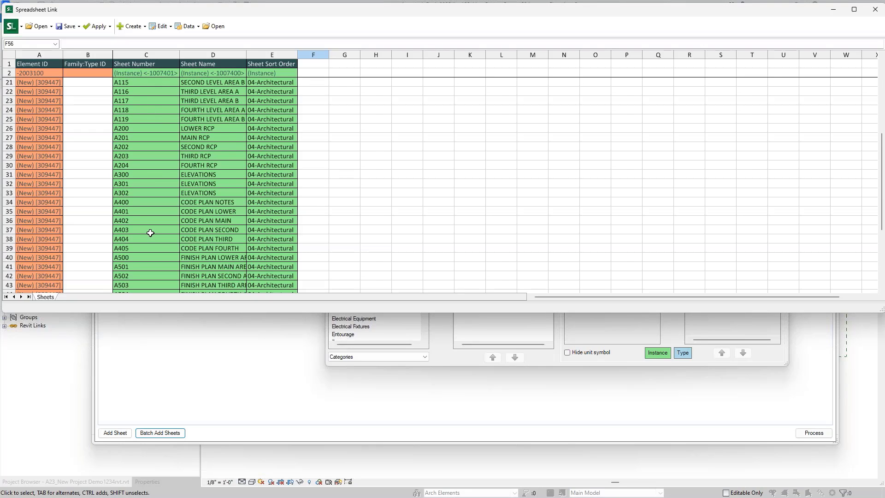
{"action": "scroll", "coordinate": [152, 230], "scroll_direction": "up", "scroll_amount": 3}
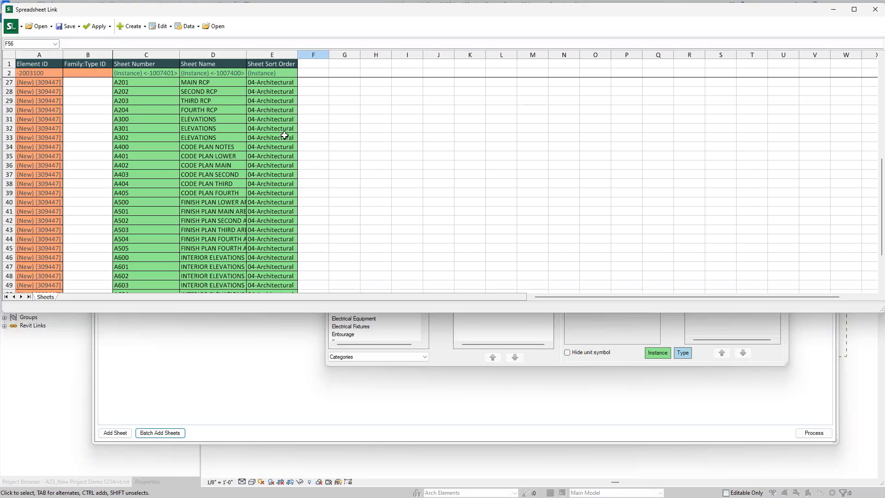
{"action": "scroll", "coordinate": [275, 164], "scroll_direction": "up", "scroll_amount": 3}
{"action": "scroll", "coordinate": [275, 164], "scroll_direction": "up", "scroll_amount": 5}
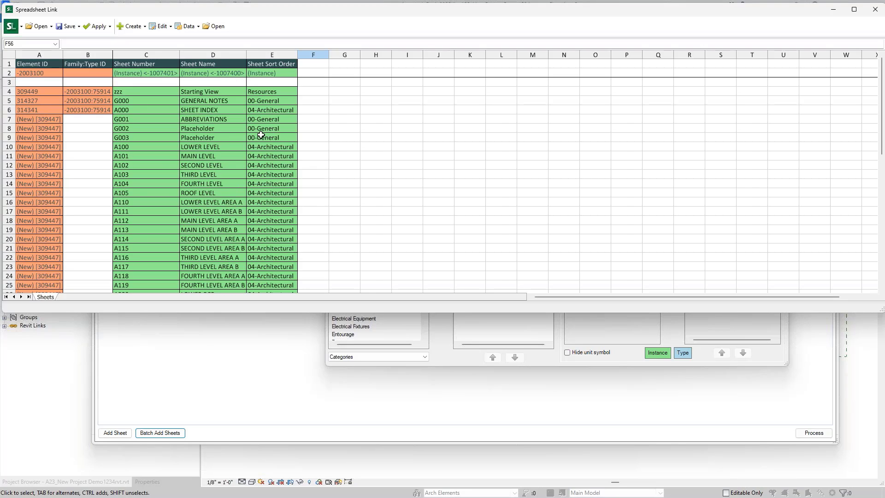
{"action": "scroll", "coordinate": [265, 159], "scroll_direction": "down", "scroll_amount": 2}
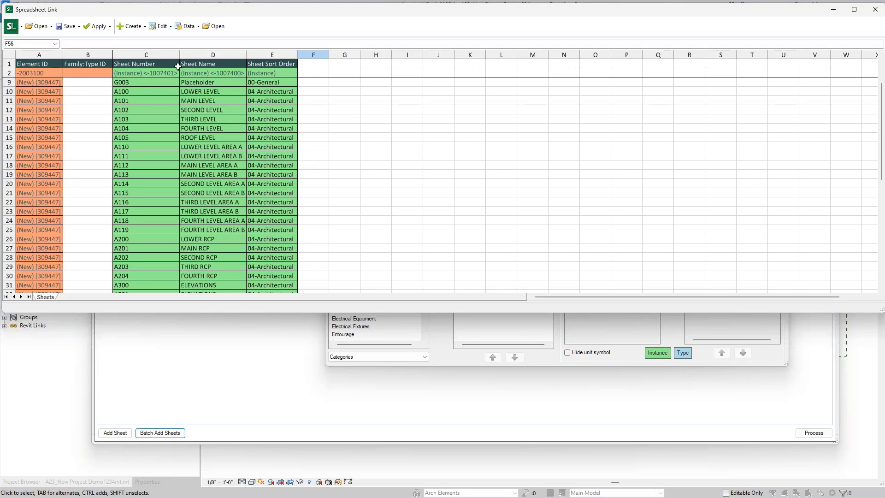
{"action": "left_click", "coordinate": [98, 26]}
{"action": "left_click", "coordinate": [113, 41]}
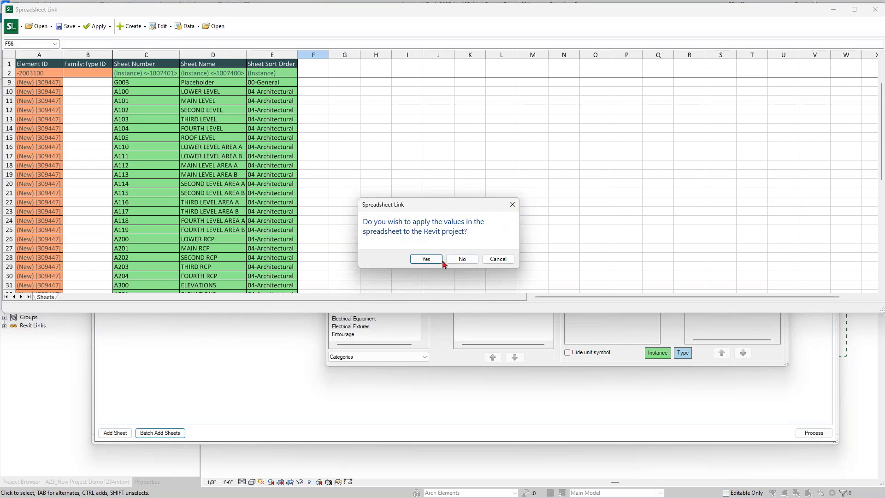
{"action": "left_click", "coordinate": [426, 261]}
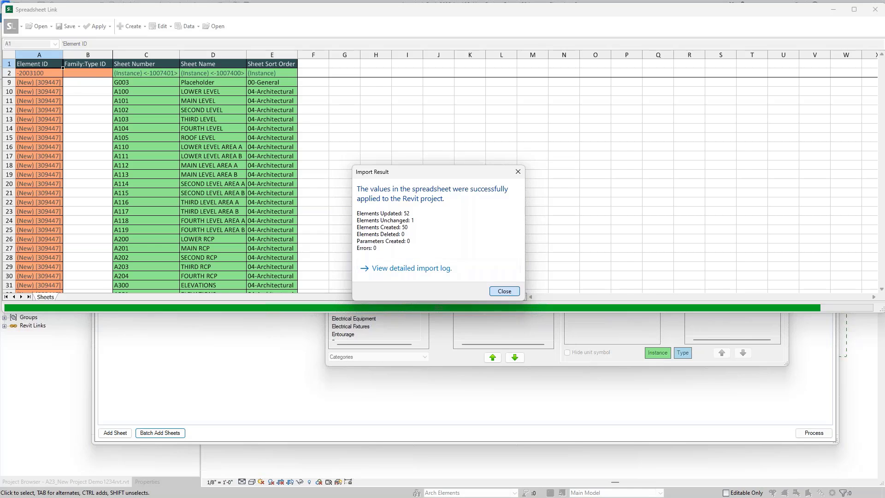
Step: Close the import result and the Spreadsheet Link windows to get back to View Creator's sheet list
{"action": "left_click", "coordinate": [505, 291]}
{"action": "left_click", "coordinate": [583, 320]}
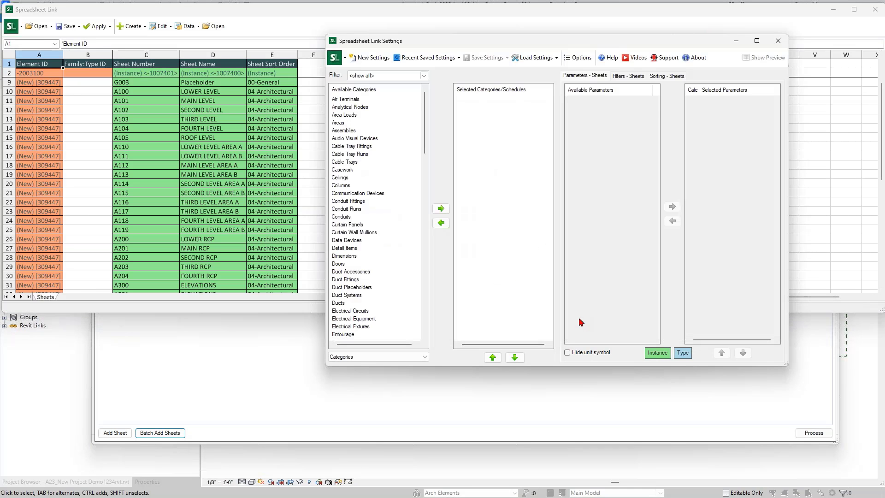
{"action": "left_click", "coordinate": [778, 41]}
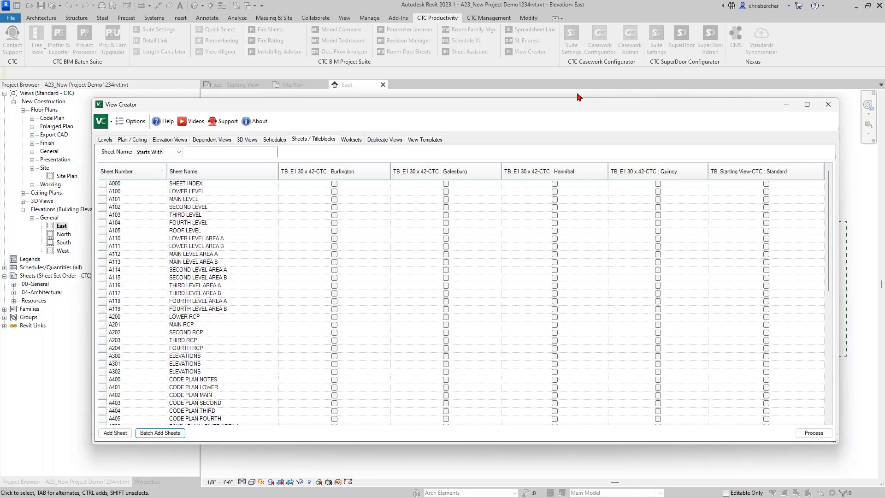
Step: Tick the Standard titleblock cells for the sheets from A000 down to the last sheet in View Creator
{"action": "left_click_drag", "start_coordinate": [573, 108], "coordinate": [568, 106]}
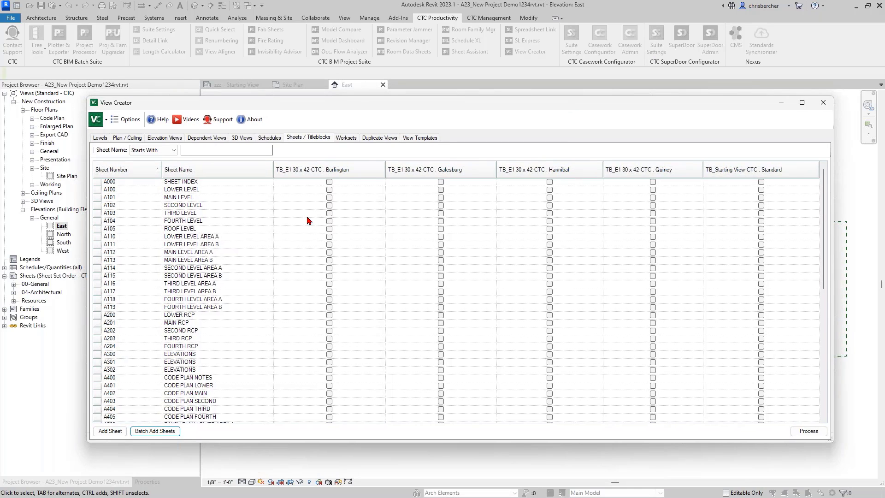
{"action": "left_click_drag", "start_coordinate": [309, 108], "coordinate": [345, 81]}
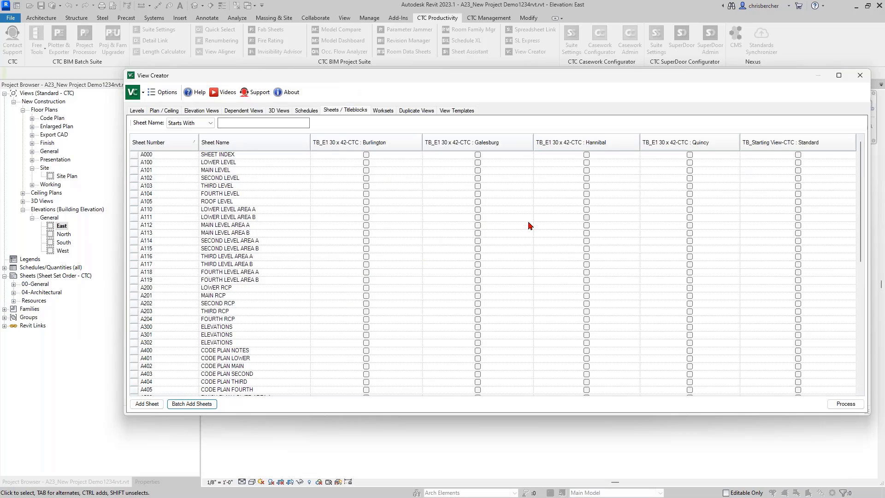
{"action": "scroll", "coordinate": [625, 252], "scroll_direction": "down", "scroll_amount": 1}
{"action": "scroll", "coordinate": [627, 258], "scroll_direction": "down", "scroll_amount": 7}
{"action": "scroll", "coordinate": [666, 287], "scroll_direction": "up", "scroll_amount": 8}
{"action": "left_click", "coordinate": [798, 156]}
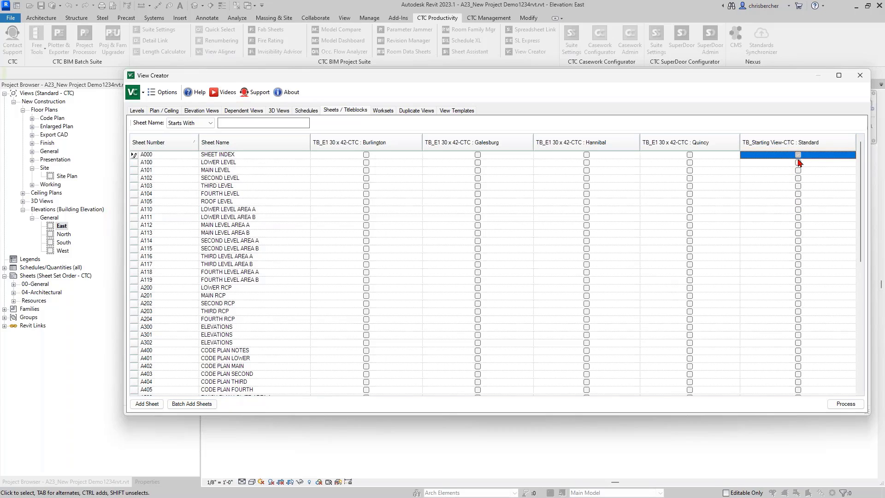
{"action": "left_click", "coordinate": [799, 328], "text": "shift"}
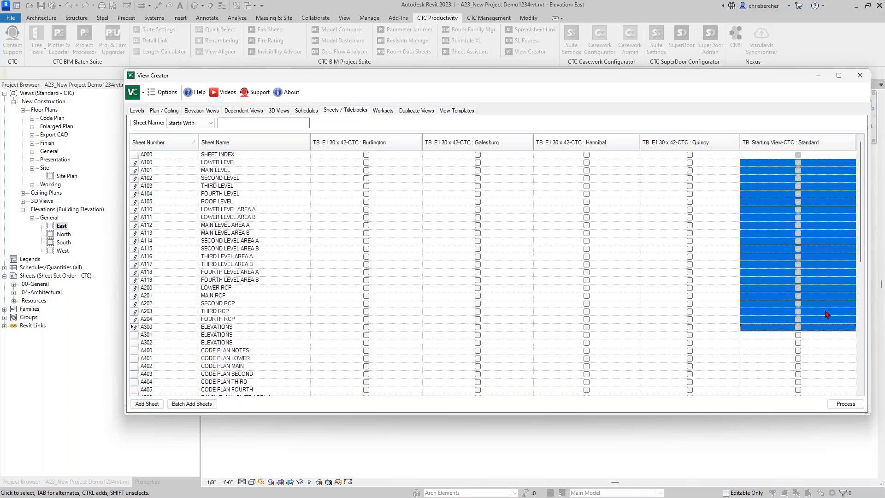
{"action": "scroll", "coordinate": [830, 314], "scroll_direction": "down", "scroll_amount": 4}
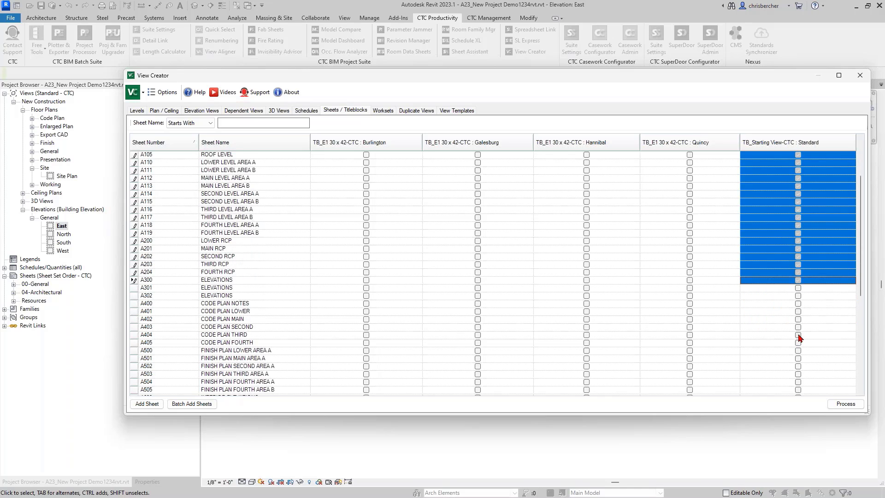
{"action": "left_click", "coordinate": [798, 265]}
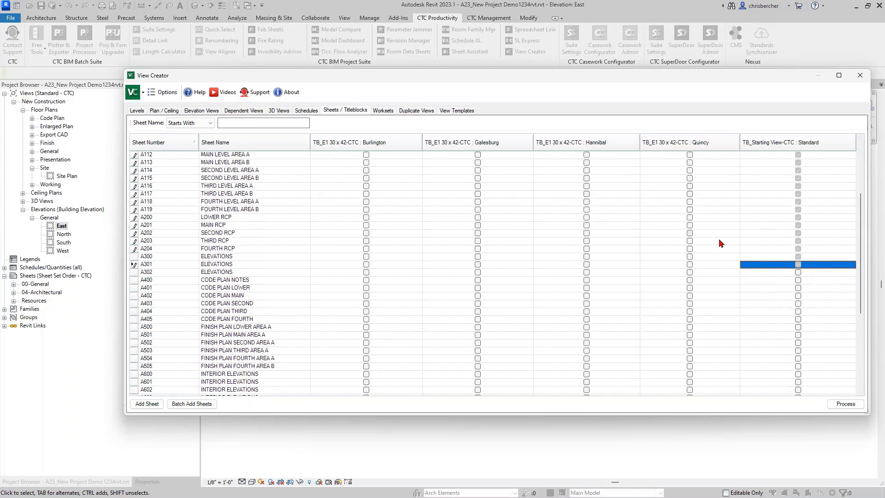
{"action": "scroll", "coordinate": [783, 288], "scroll_direction": "down", "scroll_amount": 4}
{"action": "left_click", "coordinate": [798, 388], "text": "shift"}
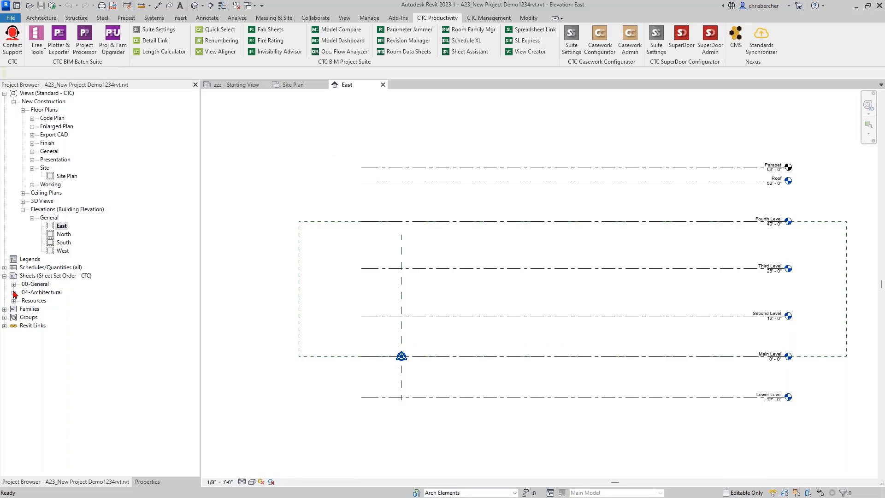
Step: Expand the 04-Architectural and 00-General sheet groups, then switch to the Site Plan view
{"action": "left_click", "coordinate": [14, 292]}
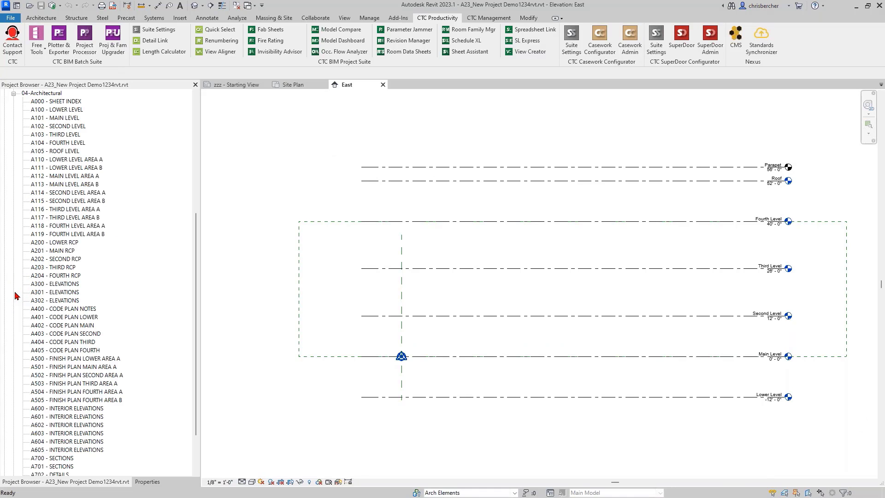
{"action": "scroll", "coordinate": [19, 207], "scroll_direction": "down", "scroll_amount": 5}
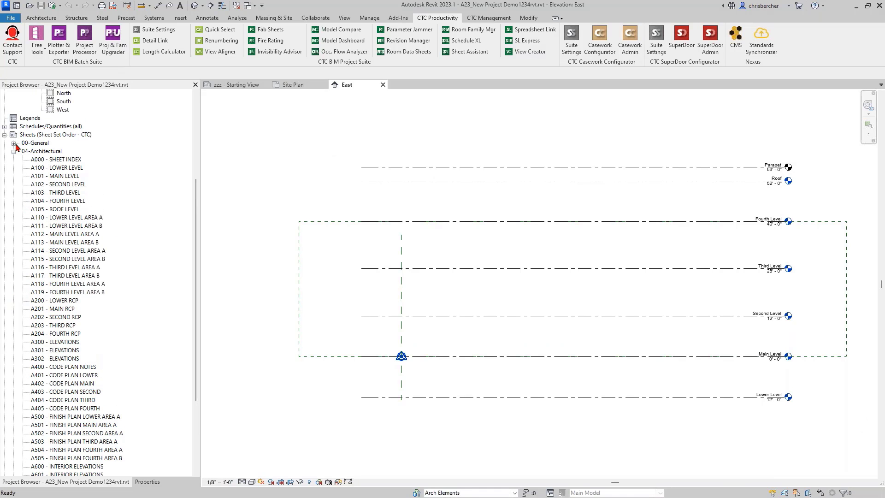
{"action": "left_click", "coordinate": [14, 143]}
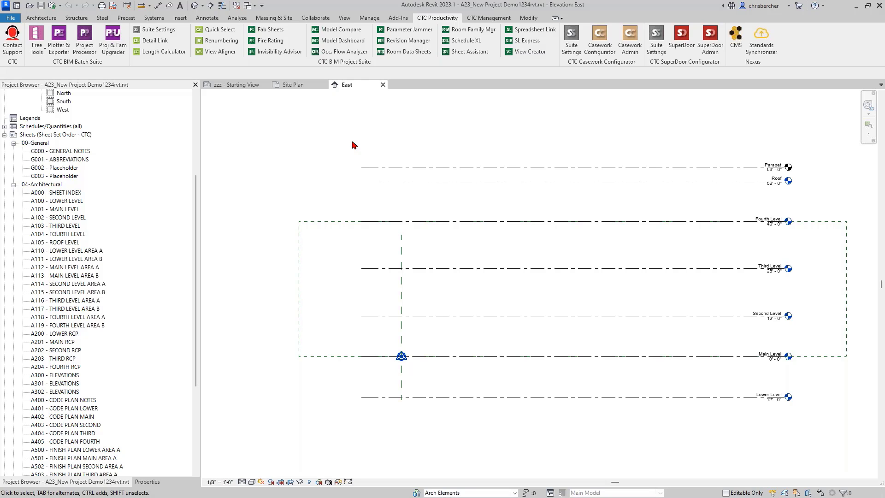
{"action": "left_click", "coordinate": [296, 87]}
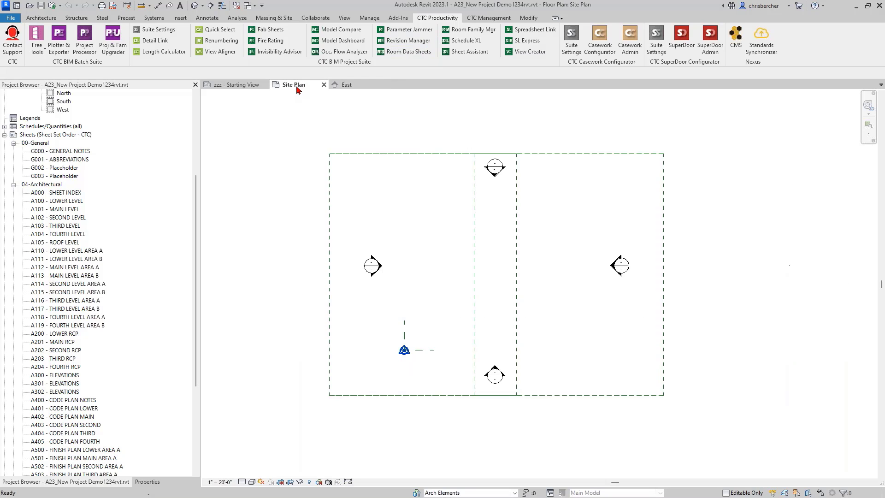
Step: Launch the CTC Import and Link Manager and filter it to Revit links only
{"action": "left_click", "coordinate": [489, 17]}
{"action": "left_click", "coordinate": [208, 54]}
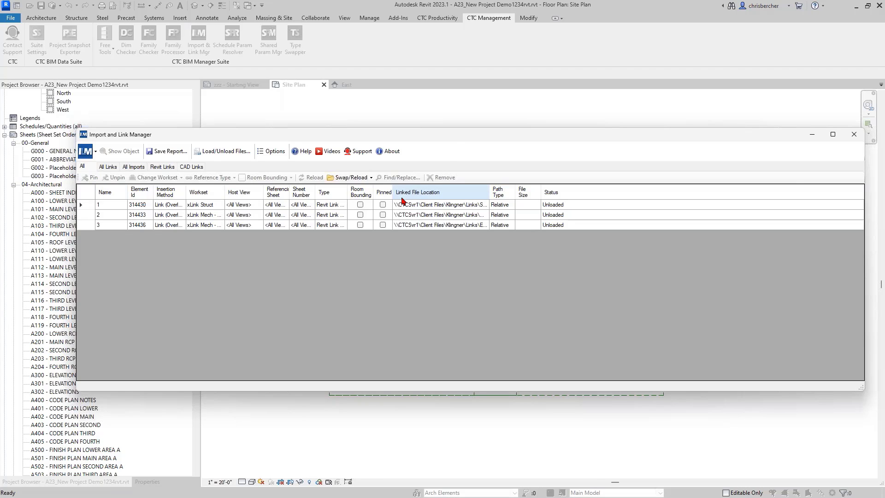
{"action": "left_click_drag", "start_coordinate": [439, 137], "coordinate": [429, 116]}
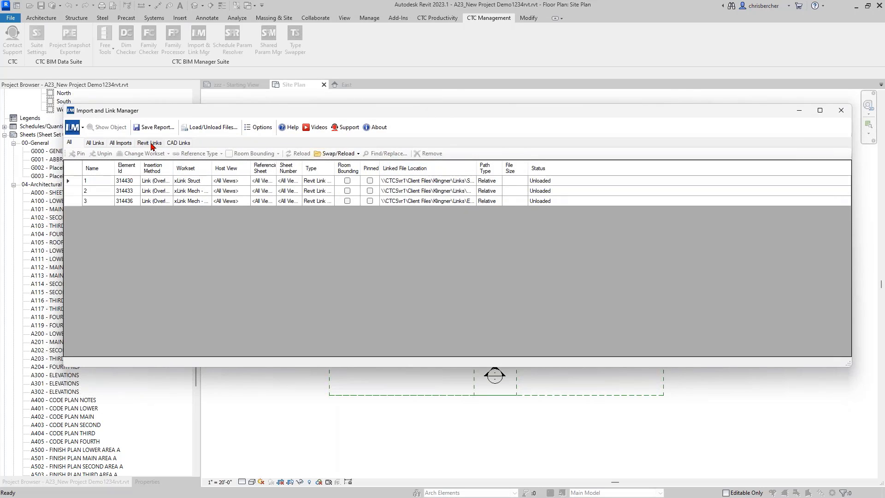
{"action": "left_click", "coordinate": [172, 144]}
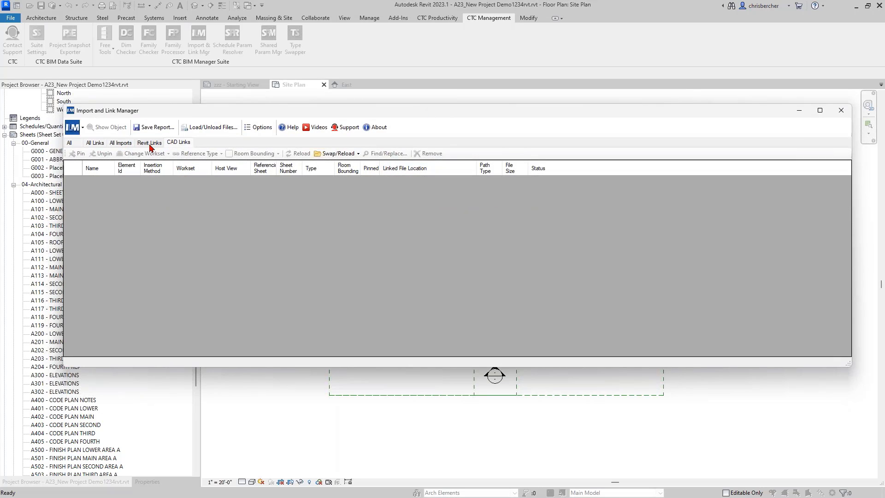
{"action": "left_click", "coordinate": [150, 146]}
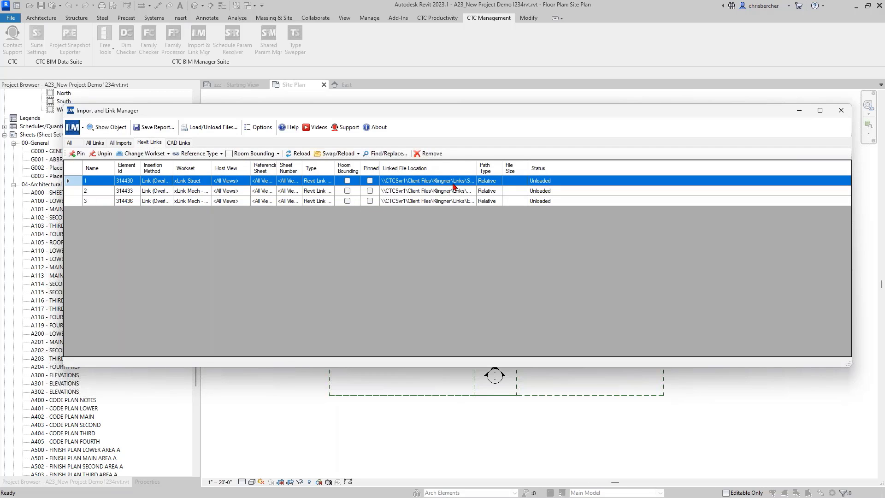
Step: Reload the structural link from the S23 model in !RET Demo\Revit Models\!2023
{"action": "left_click", "coordinate": [339, 153]}
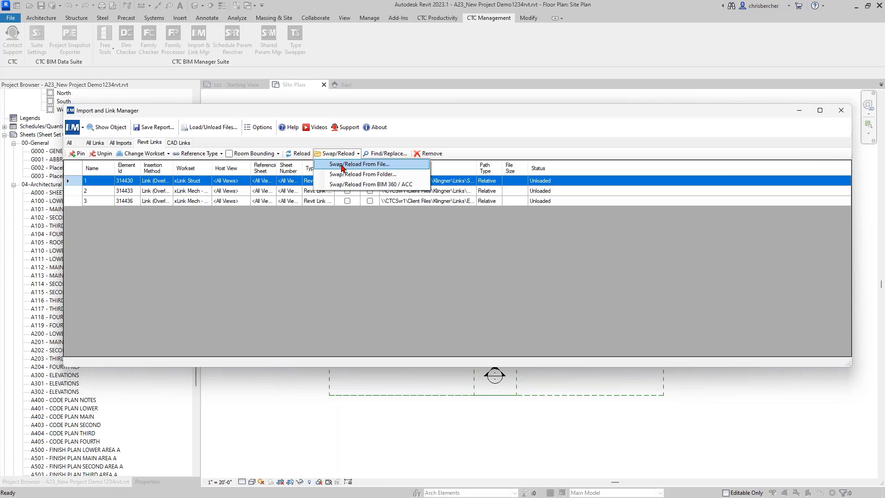
{"action": "left_click", "coordinate": [344, 164]}
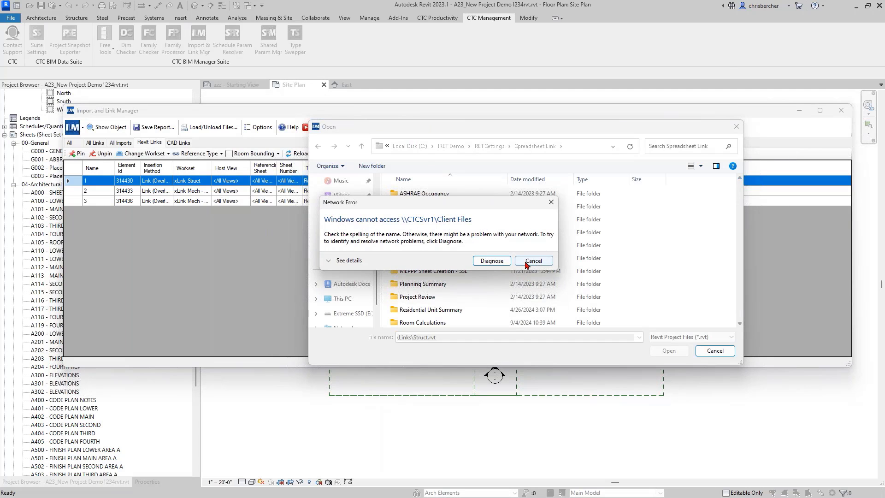
{"action": "left_click", "coordinate": [533, 261]}
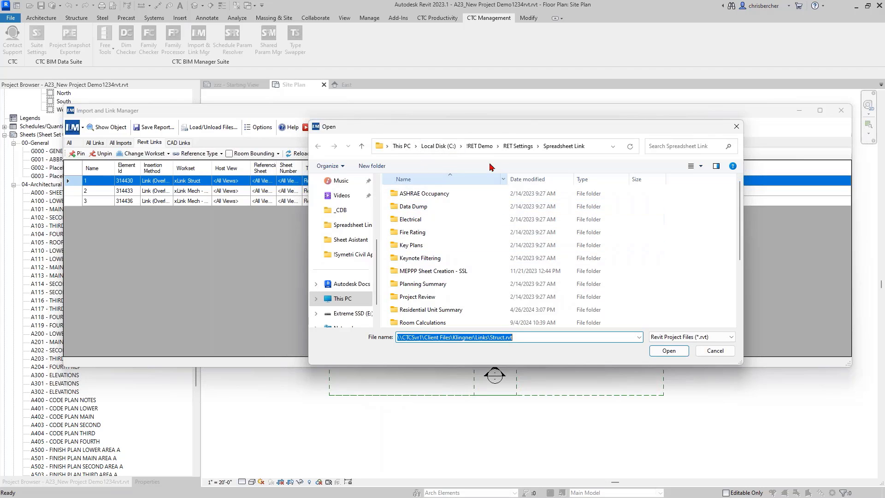
{"action": "left_click_drag", "start_coordinate": [450, 132], "coordinate": [398, 118]}
{"action": "left_click", "coordinate": [417, 134]}
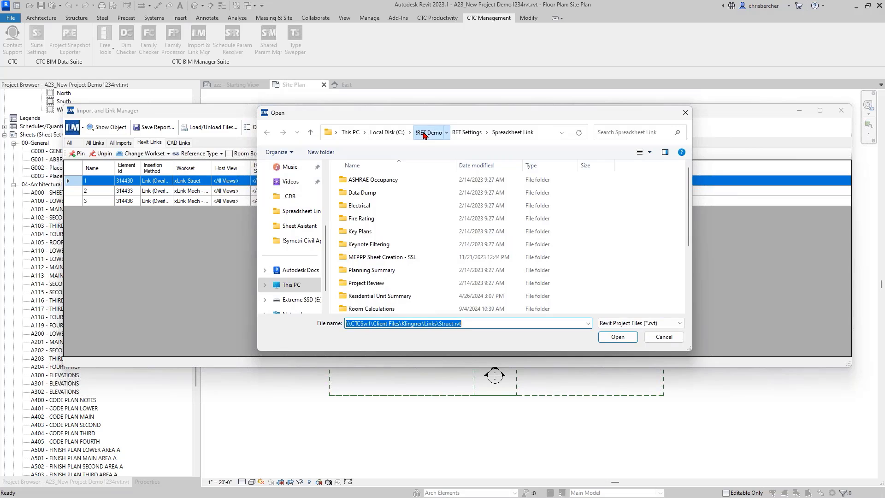
{"action": "left_click", "coordinate": [379, 286]}
{"action": "double_click", "coordinate": [378, 286]}
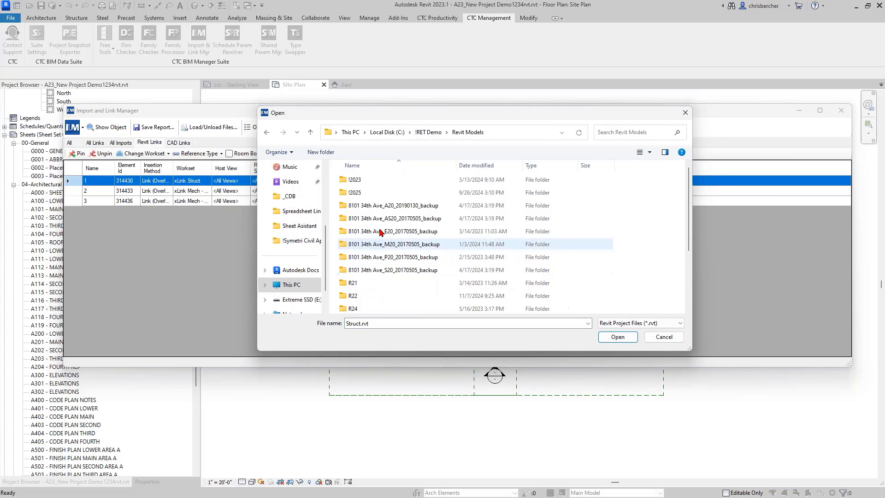
{"action": "double_click", "coordinate": [394, 180]}
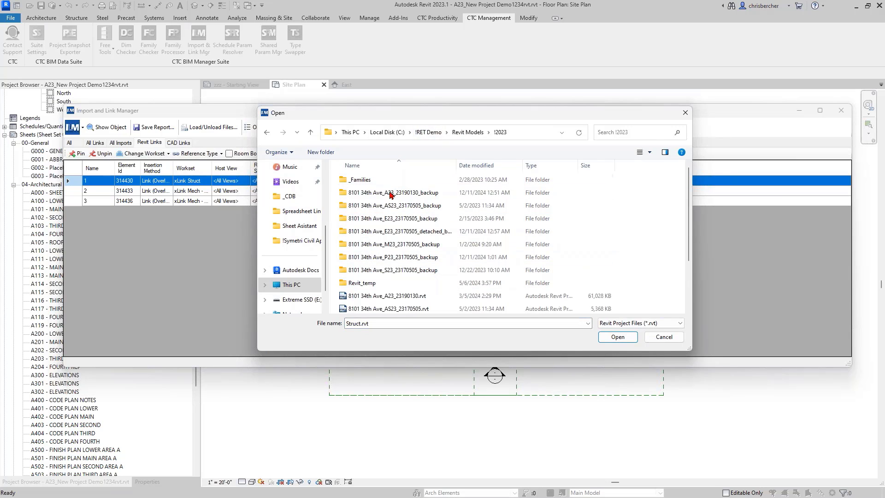
{"action": "scroll", "coordinate": [398, 271], "scroll_direction": "down", "scroll_amount": 3}
{"action": "left_click", "coordinate": [394, 308]}
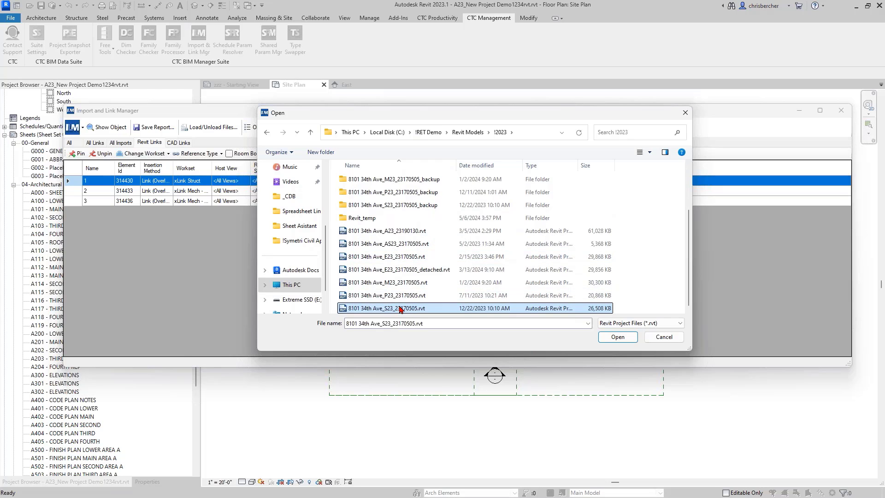
{"action": "left_click", "coordinate": [618, 337]}
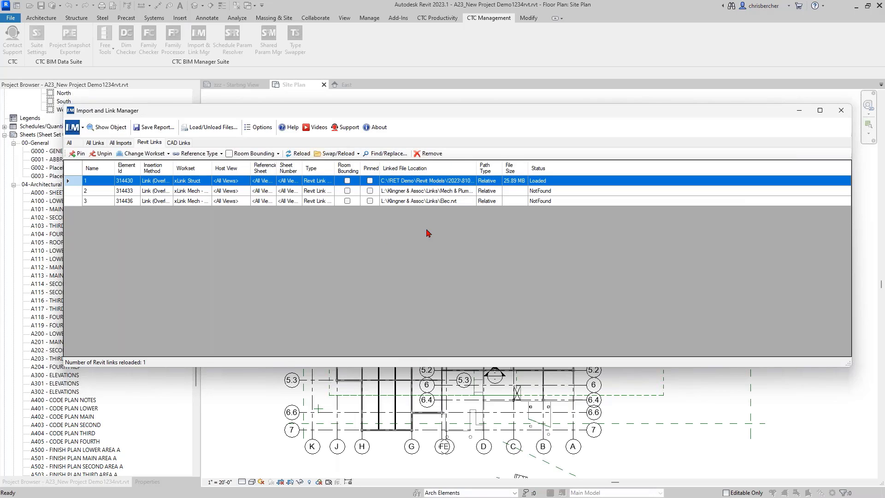
{"action": "left_click_drag", "start_coordinate": [502, 167], "coordinate": [503, 166]}
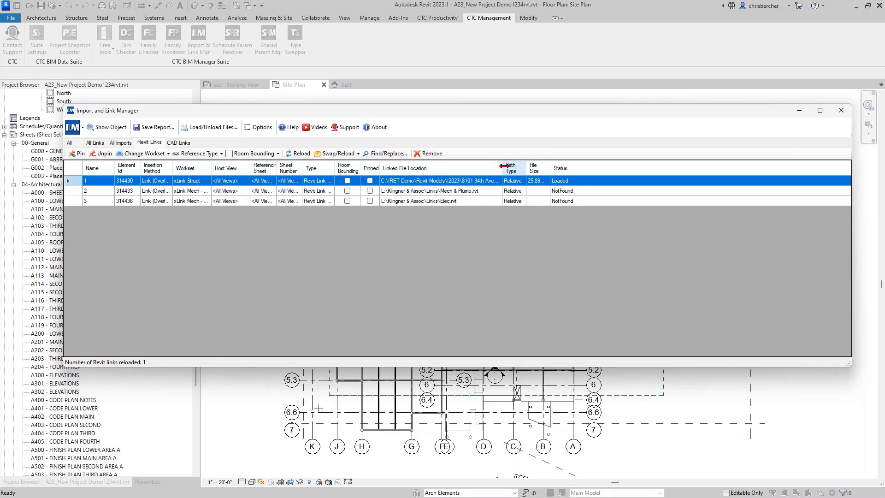
{"action": "left_click", "coordinate": [454, 194]}
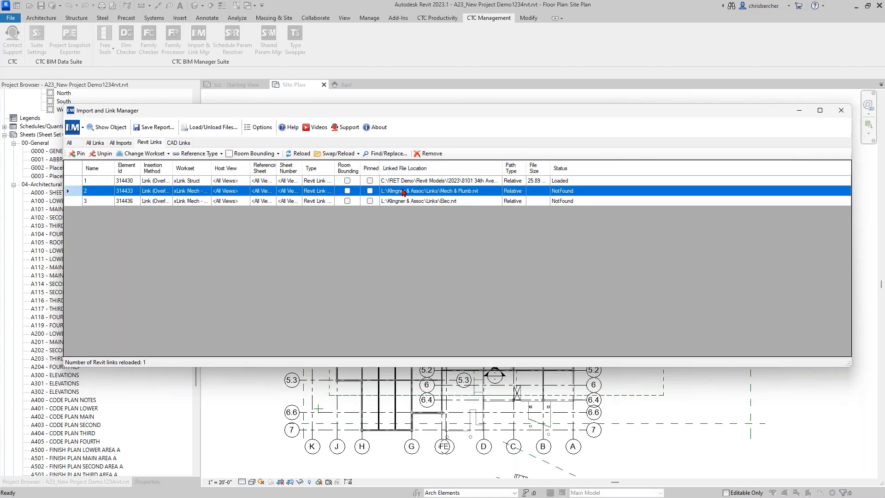
{"action": "left_click", "coordinate": [348, 153]}
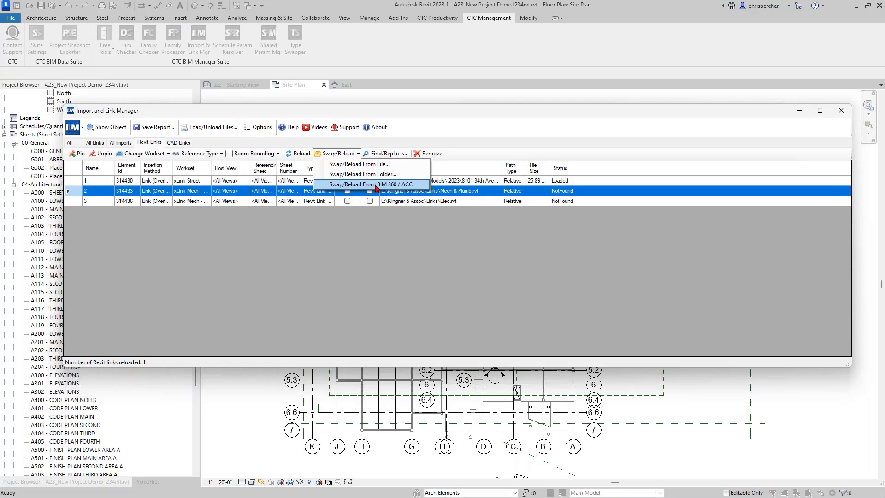
{"action": "left_click", "coordinate": [366, 185]}
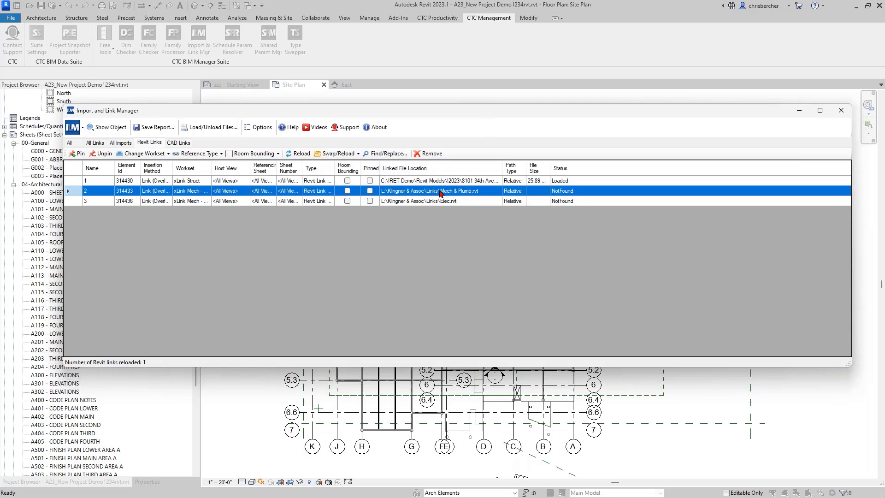
{"action": "left_click", "coordinate": [338, 154]}
{"action": "left_click", "coordinate": [347, 164]}
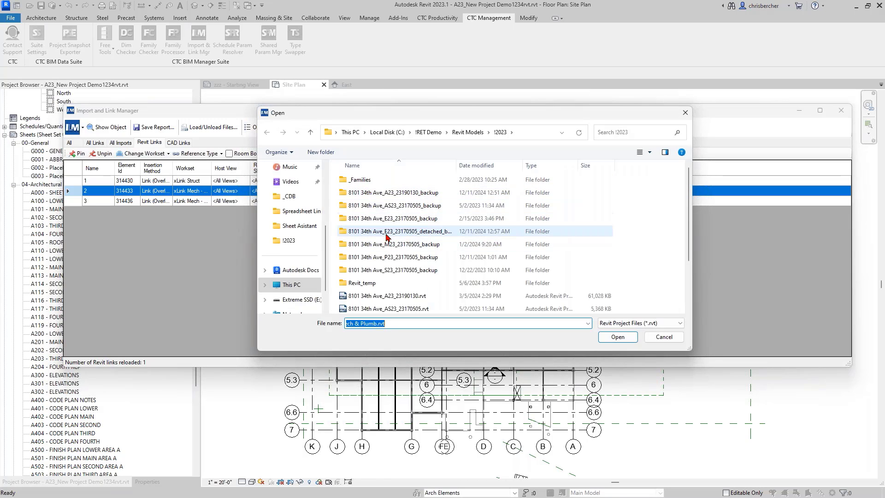
{"action": "scroll", "coordinate": [387, 235], "scroll_direction": "down", "scroll_amount": 2}
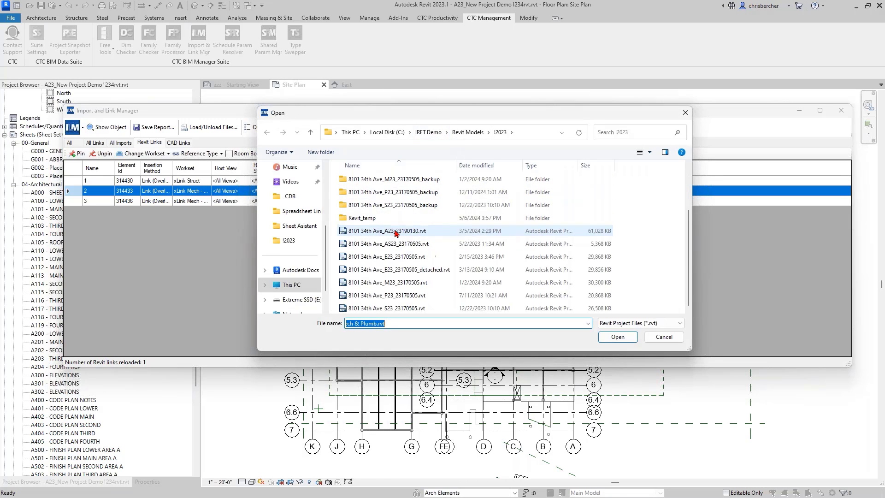
{"action": "left_click_drag", "start_coordinate": [400, 115], "coordinate": [391, 134]}
{"action": "left_click", "coordinate": [406, 301]}
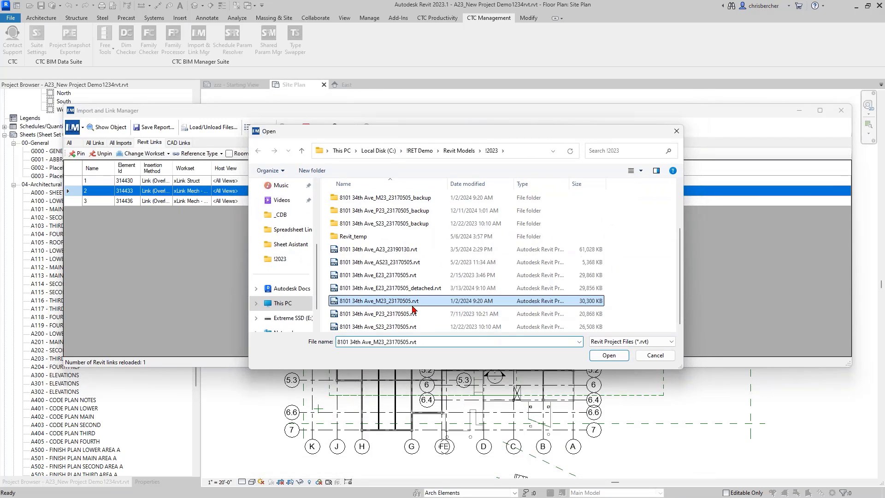
{"action": "left_click", "coordinate": [607, 357]}
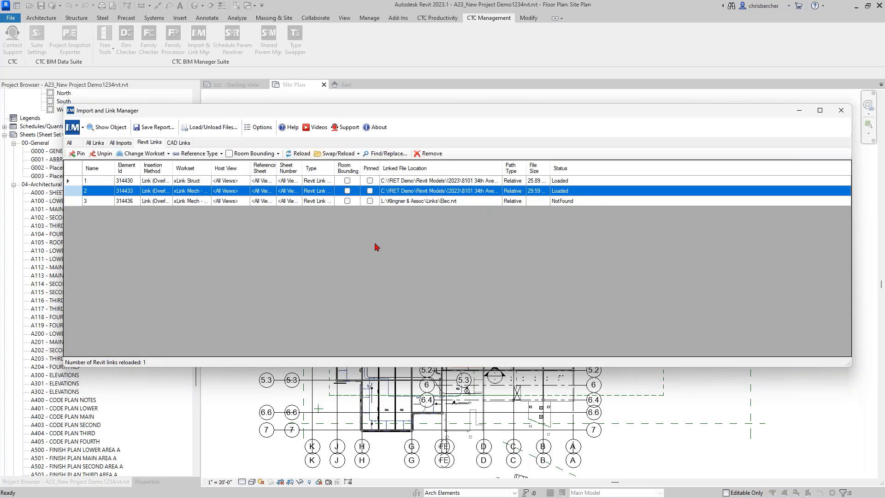
{"action": "left_click", "coordinate": [450, 203]}
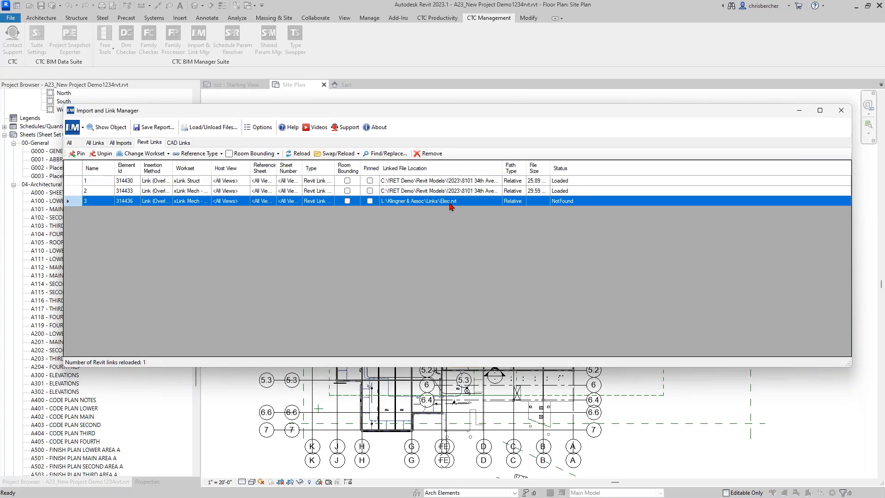
{"action": "right_click", "coordinate": [417, 206]}
{"action": "left_click", "coordinate": [394, 226]}
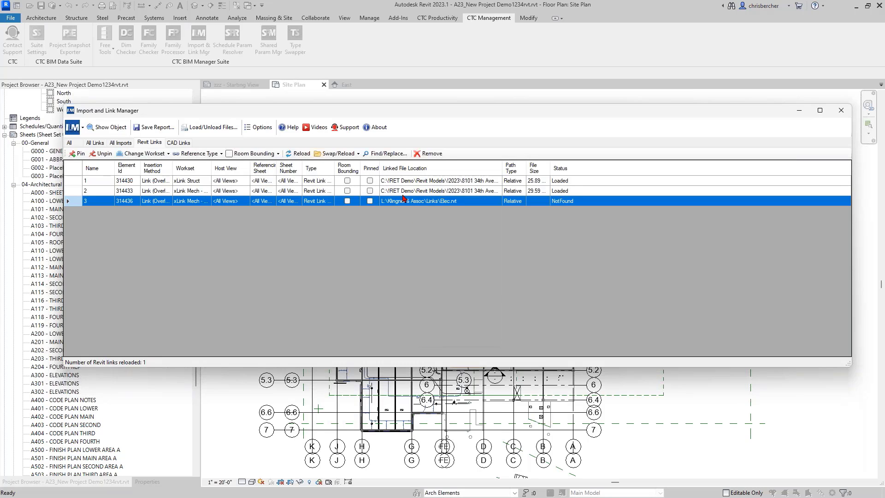
{"action": "left_click", "coordinate": [342, 157]}
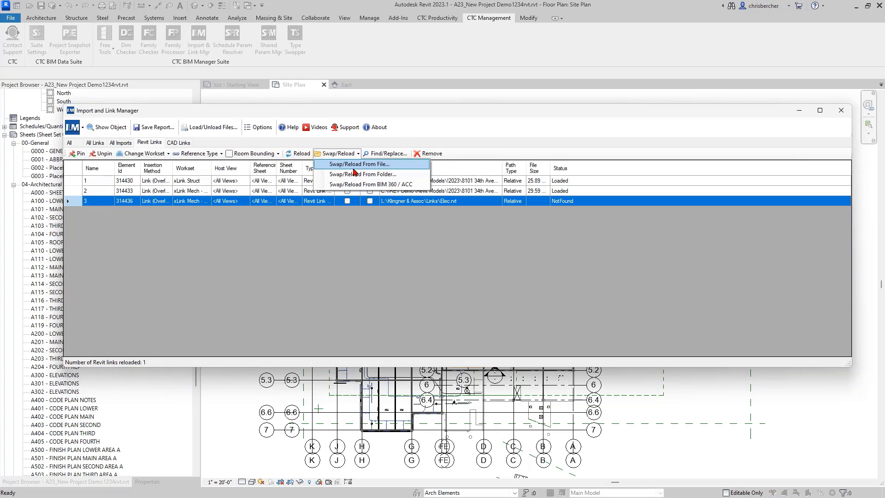
{"action": "left_click", "coordinate": [354, 165]}
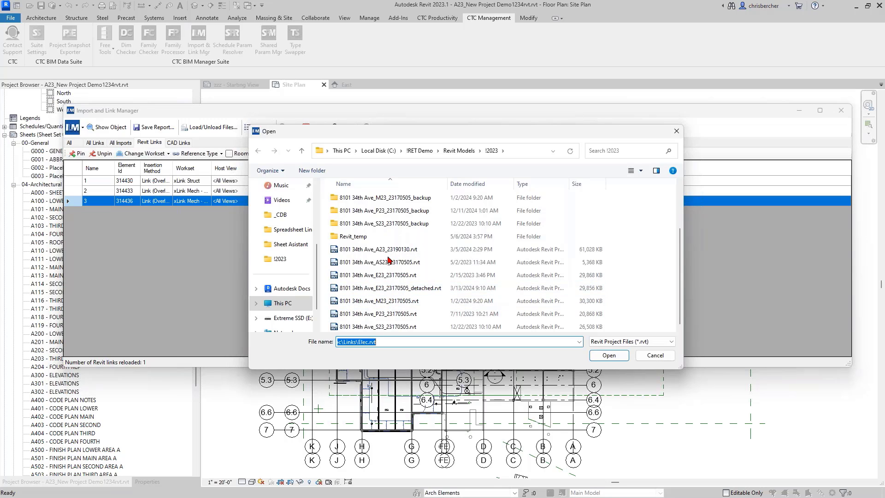
{"action": "left_click", "coordinate": [390, 277]}
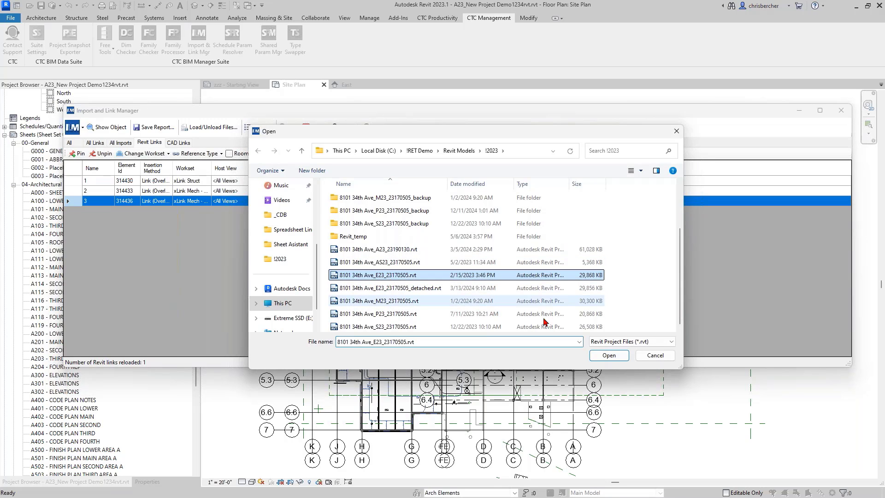
{"action": "left_click", "coordinate": [612, 356]}
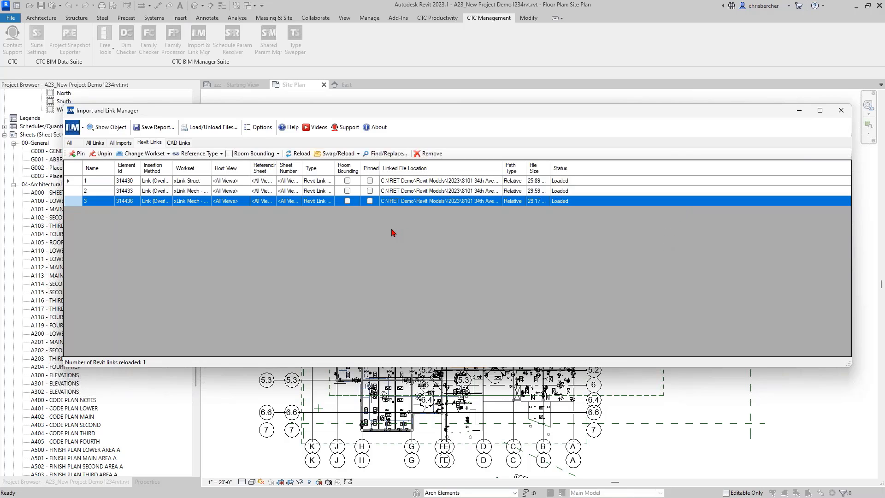
Step: Autofit the Workset column, review the worksets list, and close the Import and Link Manager
{"action": "right_click", "coordinate": [403, 220]}
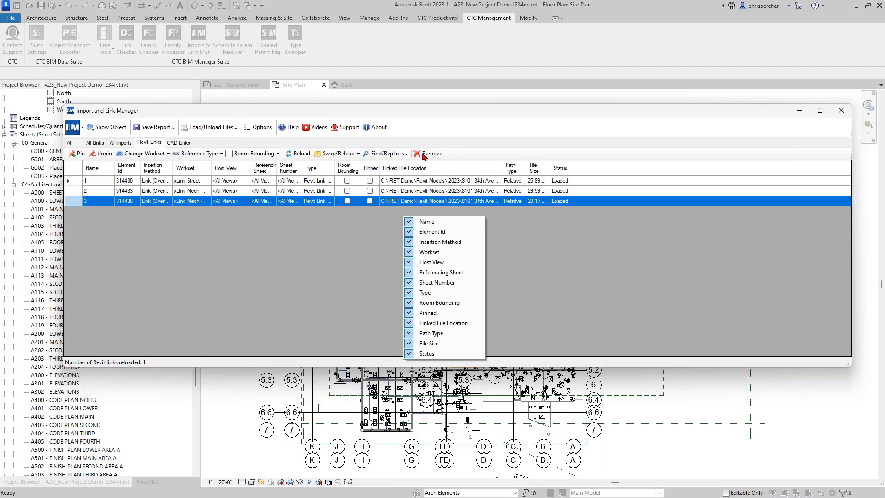
{"action": "left_click", "coordinate": [326, 259]}
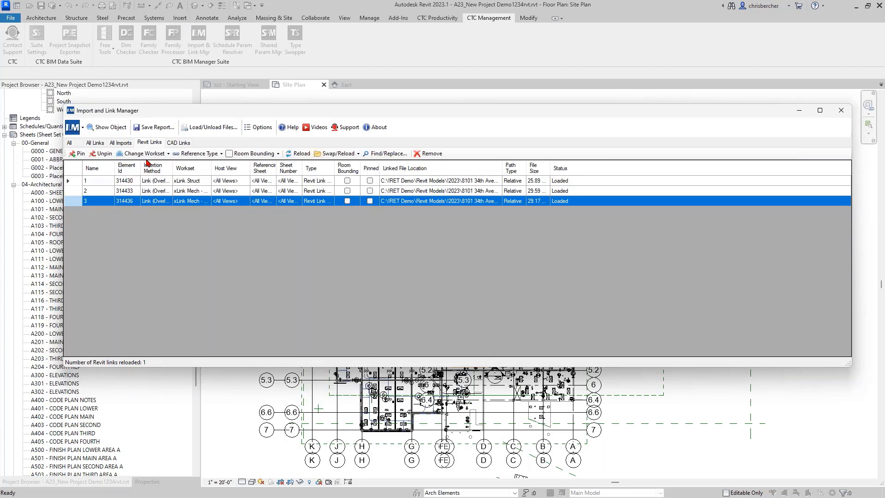
{"action": "double_click", "coordinate": [211, 168]}
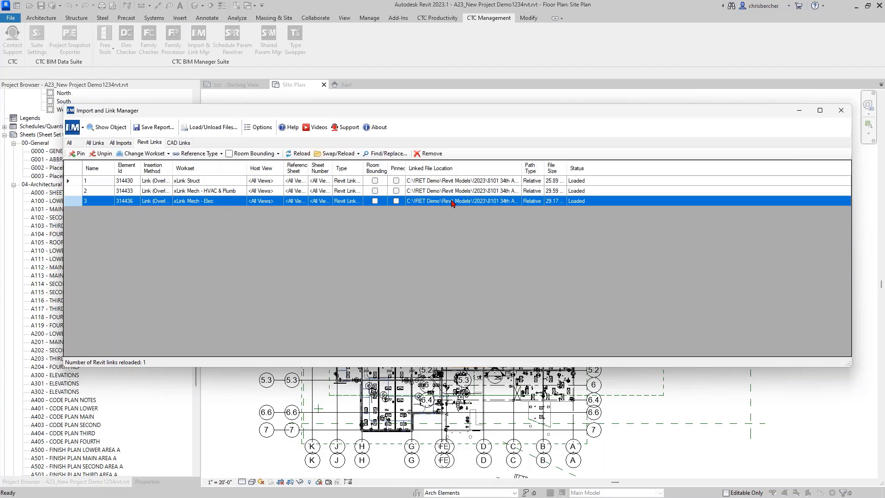
{"action": "left_click", "coordinate": [169, 154]}
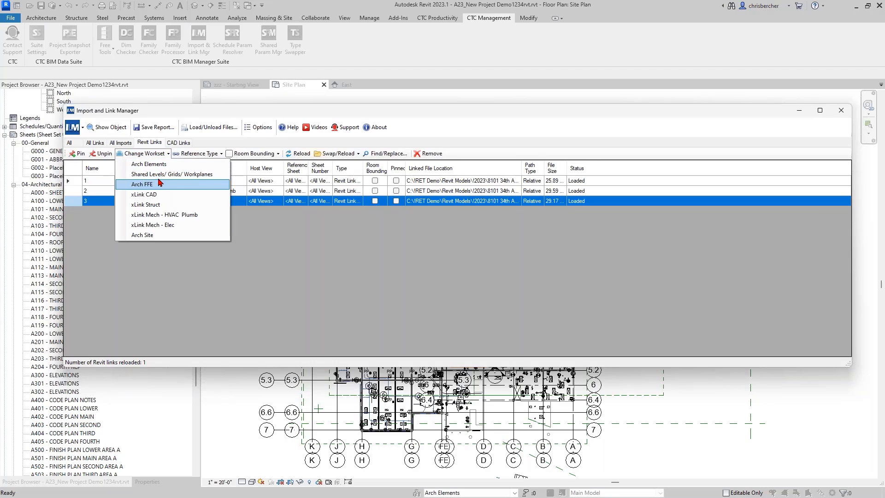
{"action": "left_click", "coordinate": [272, 234]}
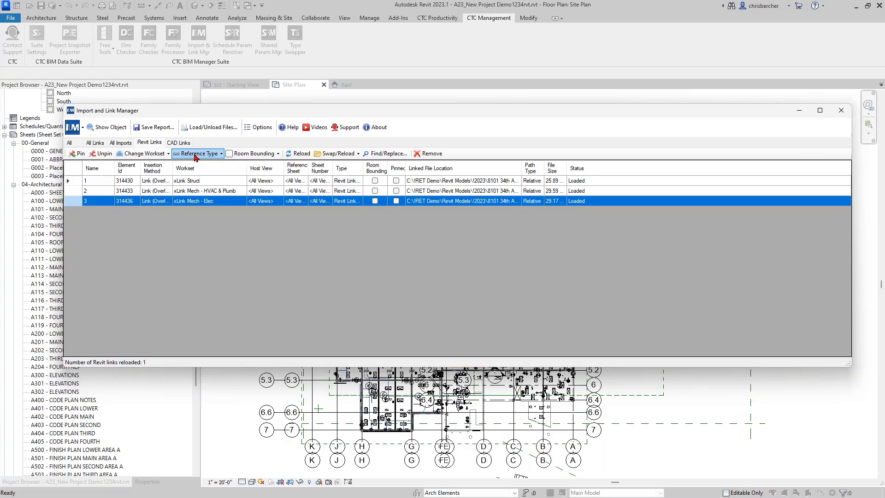
{"action": "left_click", "coordinate": [839, 112]}
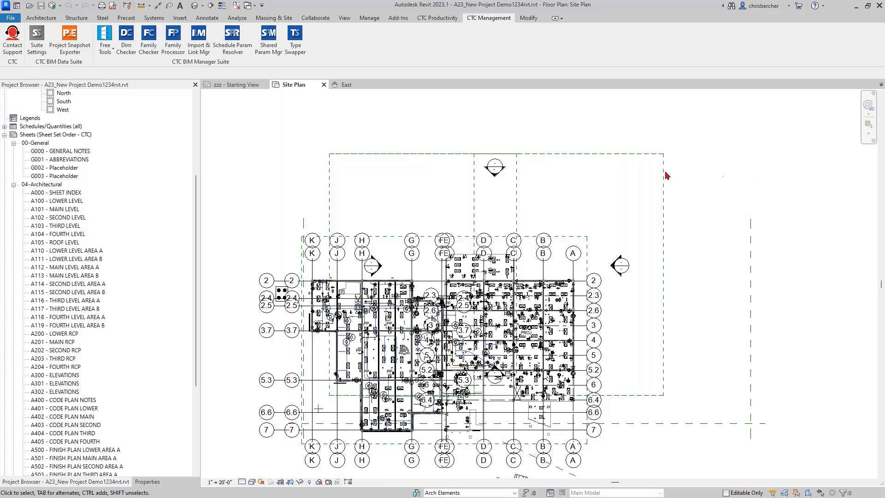
Step: Window-select the scope boxes and elevation markers and drag them onto the building footprint
{"action": "middle_click_drag", "start_coordinate": [648, 200], "coordinate": [662, 182]}
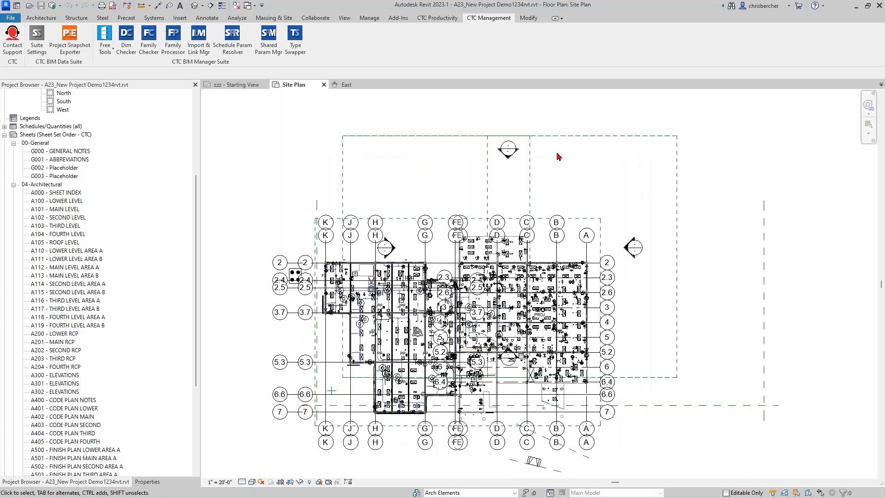
{"action": "left_click_drag", "start_coordinate": [575, 186], "coordinate": [466, 182]}
{"action": "scroll", "coordinate": [644, 194], "scroll_direction": "down", "scroll_amount": 2}
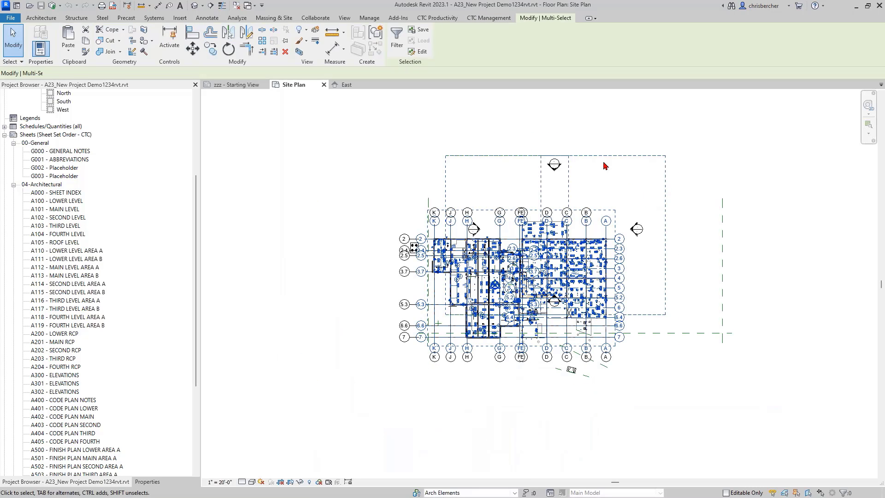
{"action": "left_click", "coordinate": [694, 159]}
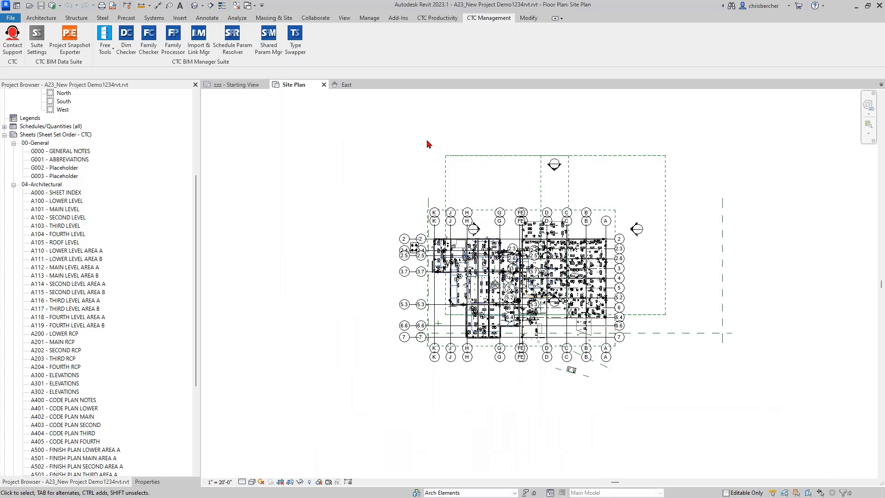
{"action": "left_click_drag", "start_coordinate": [424, 133], "coordinate": [697, 325]}
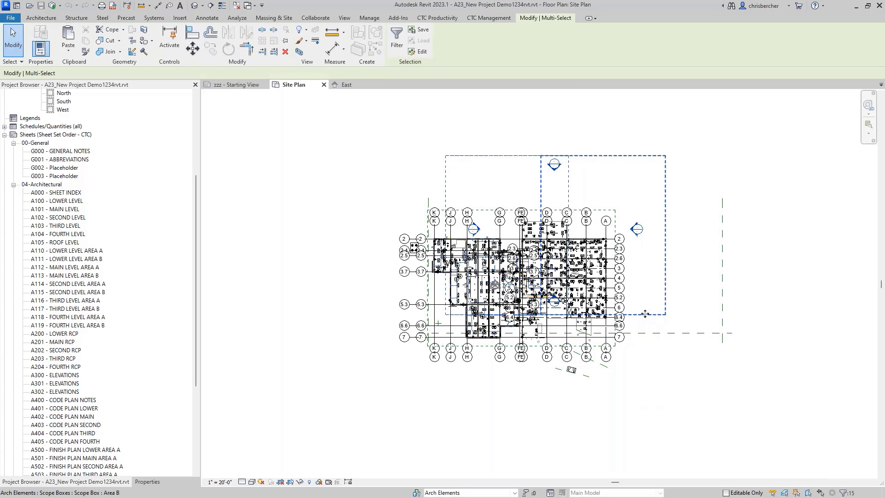
{"action": "left_click_drag", "start_coordinate": [606, 369], "coordinate": [601, 369]}
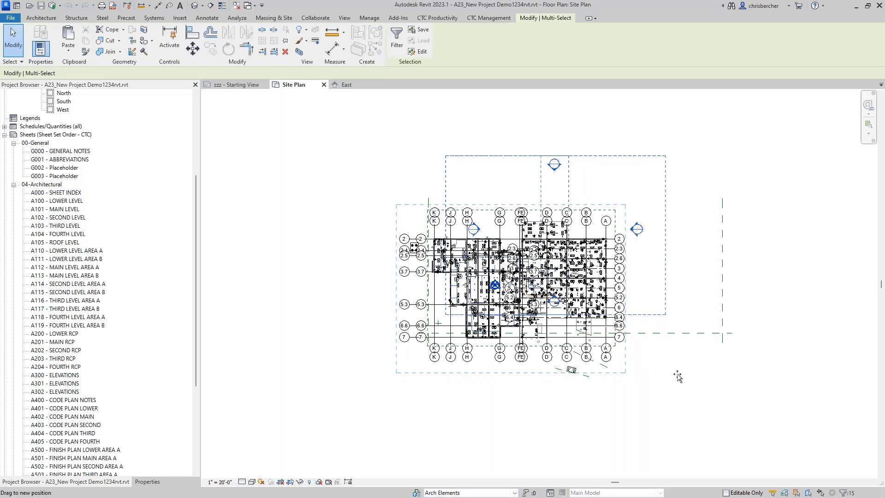
{"action": "left_click", "coordinate": [679, 378]}
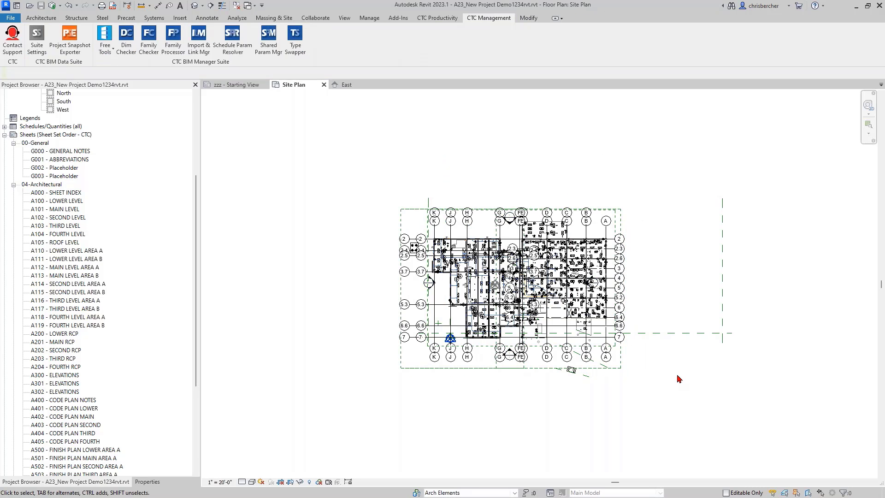
{"action": "middle_click_drag", "start_coordinate": [678, 378], "coordinate": [656, 378]}
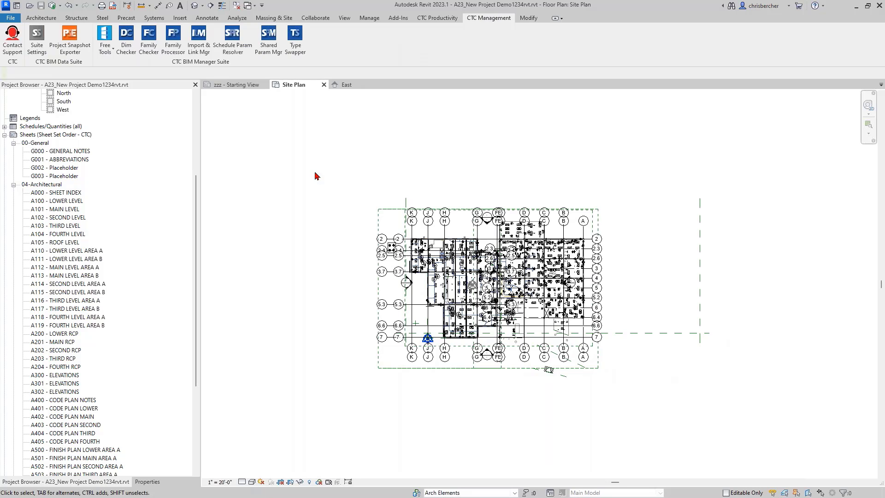
{"action": "left_click", "coordinate": [426, 19]}
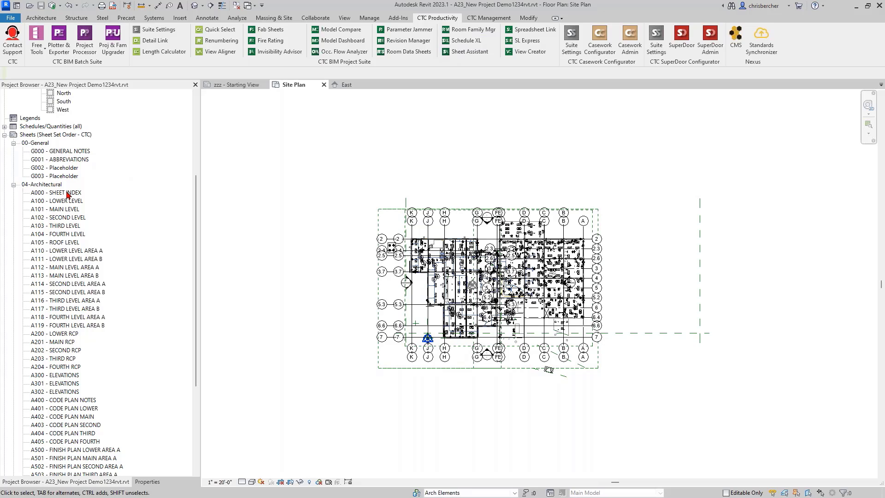
Step: Open sheet A100 - LOWER LEVEL, select its Starting View title block and show its Properties
{"action": "double_click", "coordinate": [67, 193]}
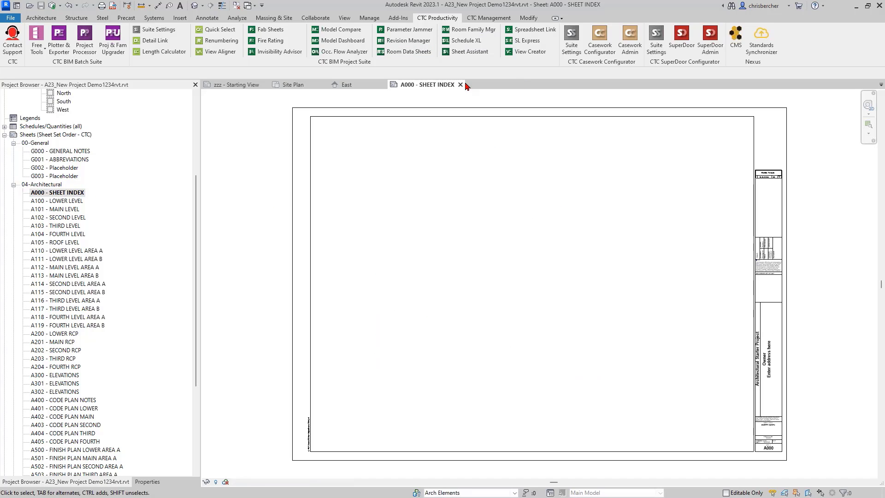
{"action": "left_click", "coordinate": [460, 84]}
{"action": "double_click", "coordinate": [65, 202]}
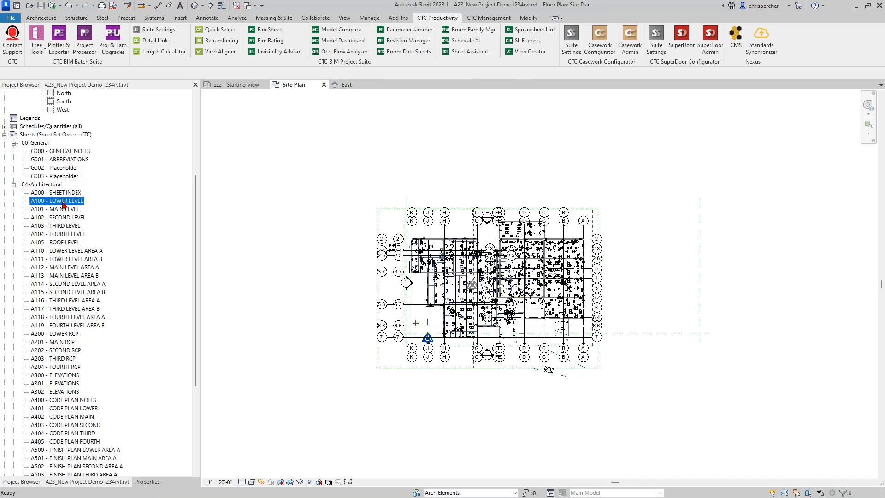
{"action": "scroll", "coordinate": [92, 231], "scroll_direction": "up", "scroll_amount": 5}
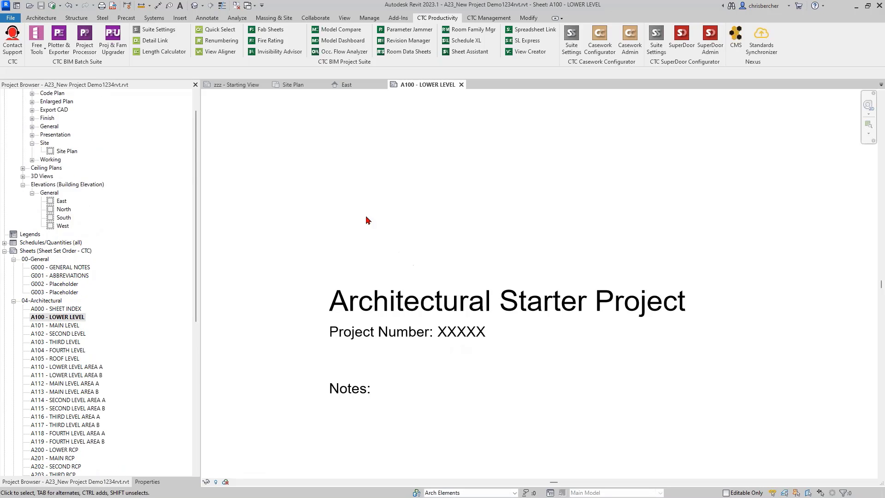
{"action": "middle_click_drag", "start_coordinate": [344, 214], "coordinate": [358, 202]}
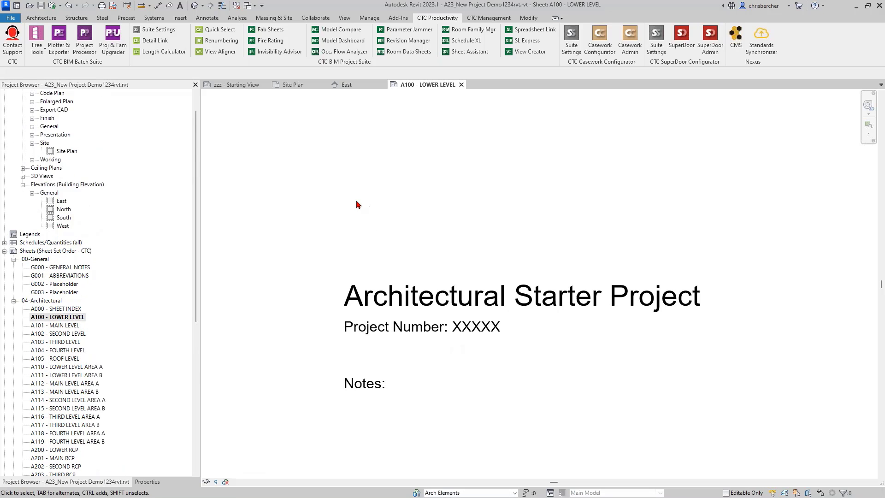
{"action": "left_click", "coordinate": [391, 300]}
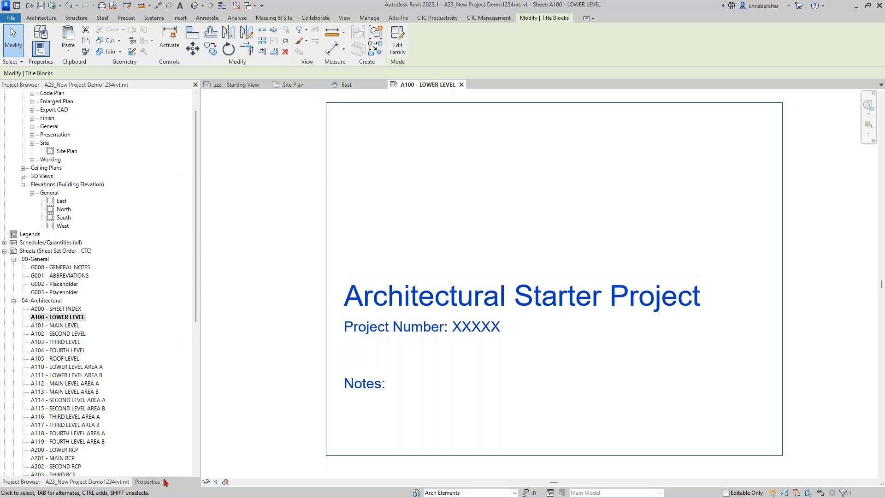
{"action": "left_click", "coordinate": [148, 482]}
Step: Switch the A100 title block to TB_E1 30 x 42-CTC : Burlington and zoom to fit the sheet
{"action": "left_click", "coordinate": [99, 106]}
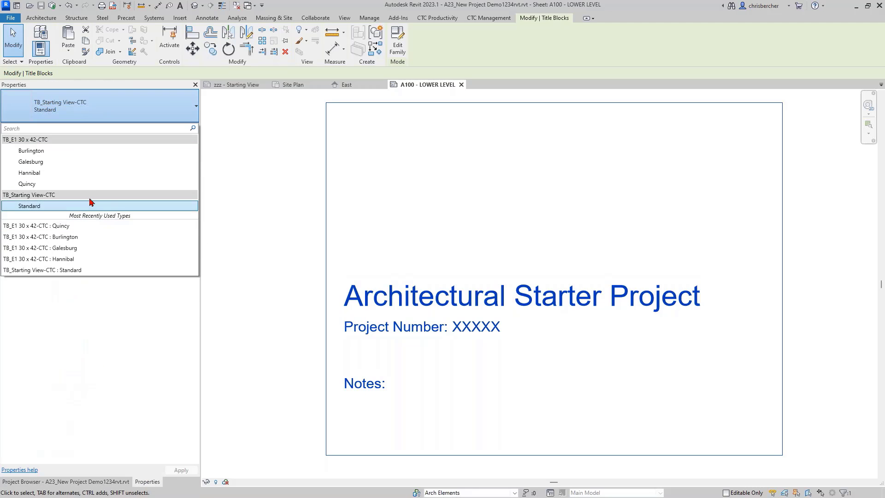
{"action": "left_click", "coordinate": [33, 151]}
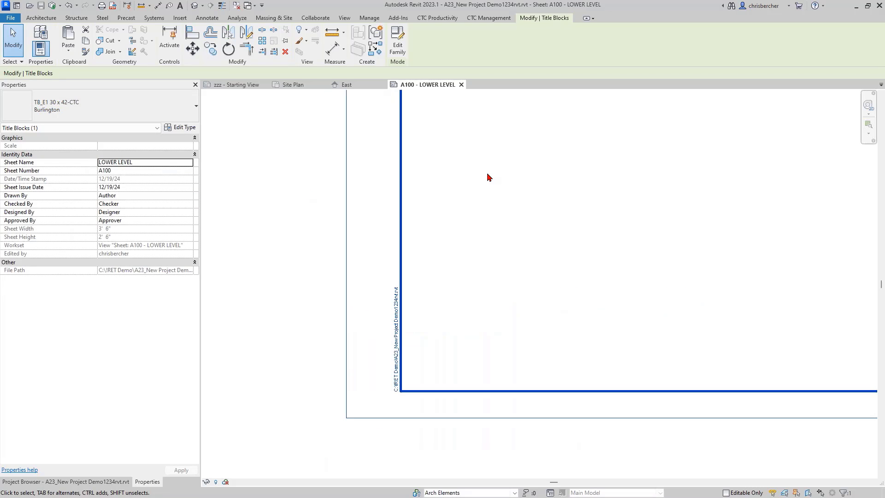
{"action": "scroll", "coordinate": [490, 177], "scroll_direction": "down", "scroll_amount": 4}
{"action": "key", "text": "z"}
{"action": "key", "text": "f"}
{"action": "middle_click_drag", "start_coordinate": [536, 201], "coordinate": [569, 222]}
{"action": "middle_click_drag", "start_coordinate": [473, 196], "coordinate": [488, 184]}
{"action": "left_click", "coordinate": [258, 196]}
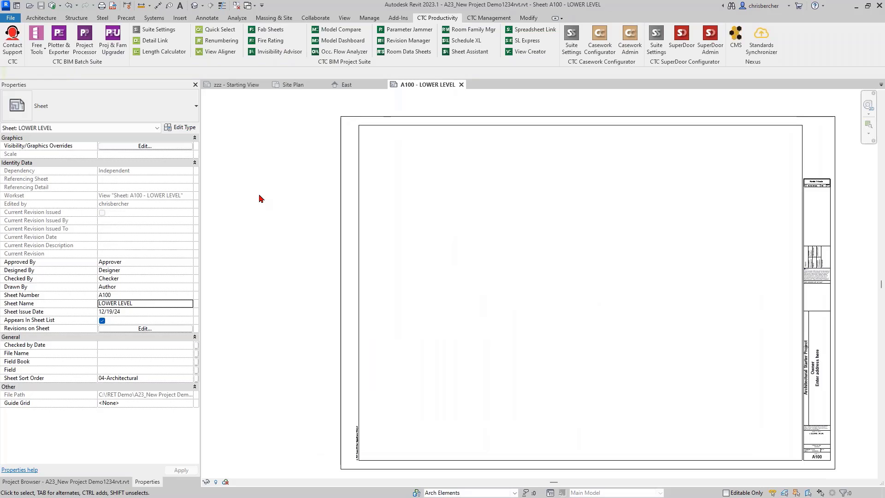
{"action": "left_click", "coordinate": [107, 482]}
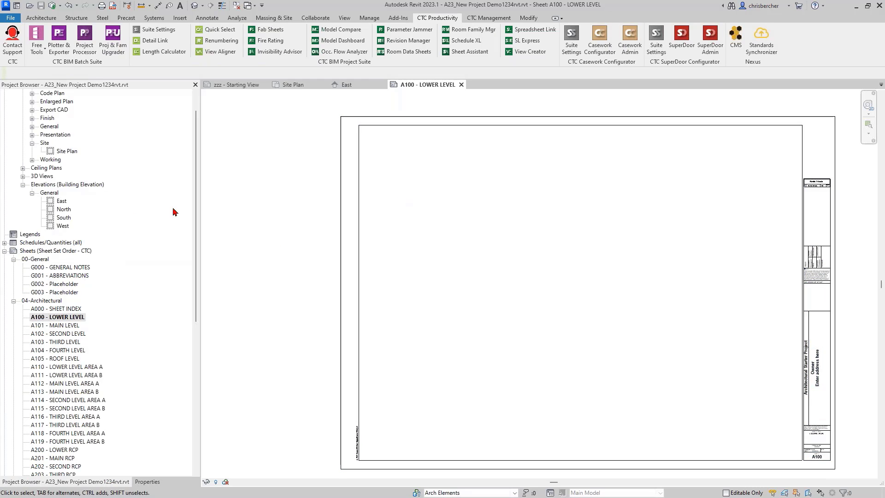
{"action": "scroll", "coordinate": [39, 124], "scroll_direction": "up", "scroll_amount": 1}
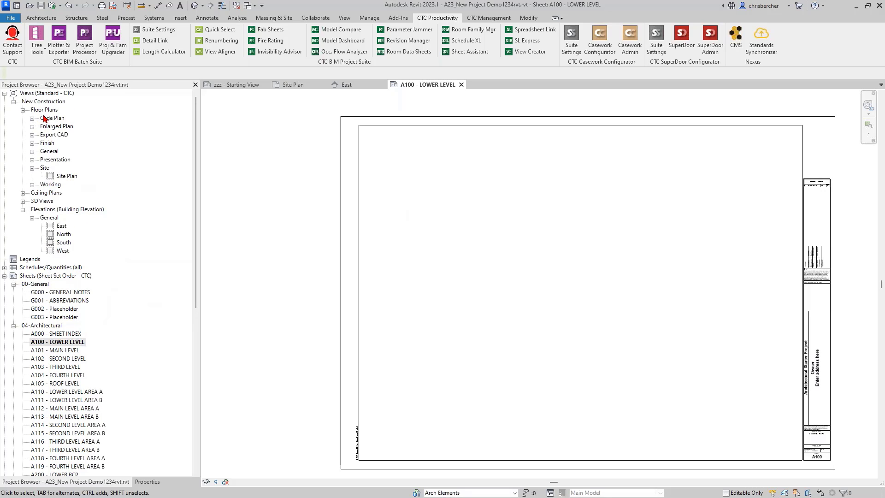
Step: Place the 00 - Floor Plan - Overall - Area A view on the left side of sheet A100
{"action": "left_click", "coordinate": [32, 152]}
{"action": "left_click", "coordinate": [41, 162]}
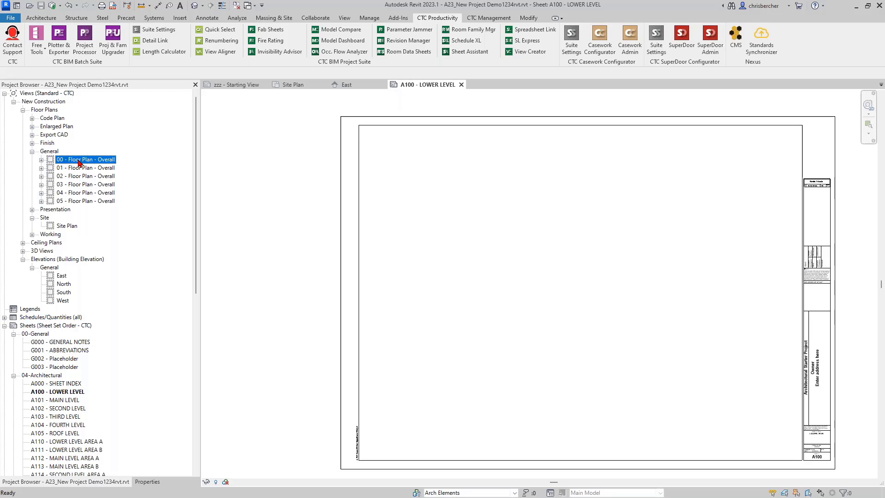
{"action": "left_click", "coordinate": [41, 159]}
{"action": "left_click_drag", "start_coordinate": [89, 170], "coordinate": [524, 332]}
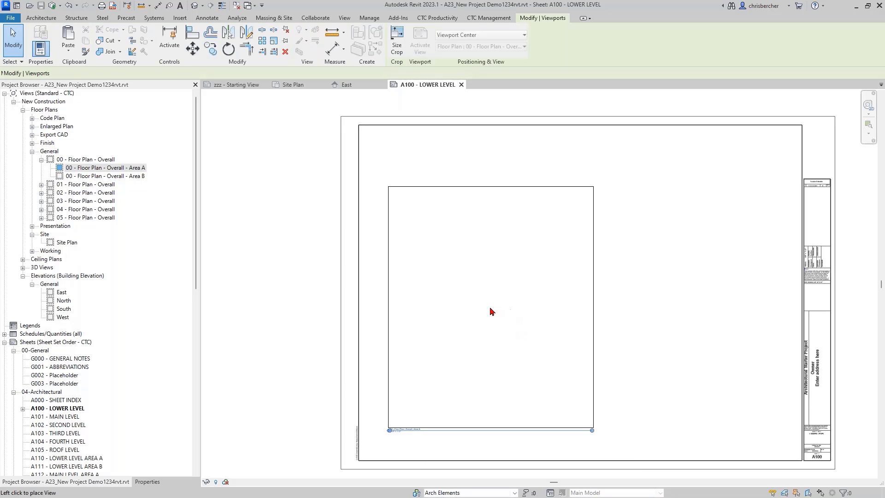
{"action": "left_click", "coordinate": [478, 328]}
{"action": "key", "text": "Escape"}
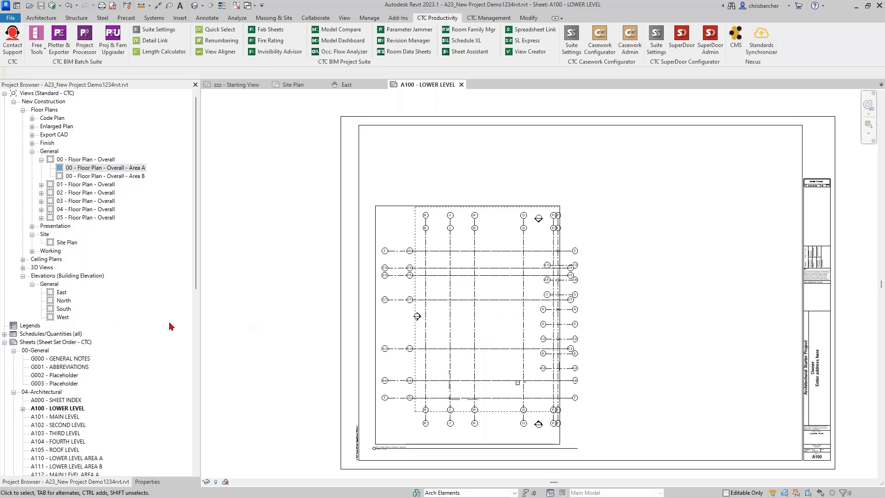
{"action": "left_click", "coordinate": [463, 290]}
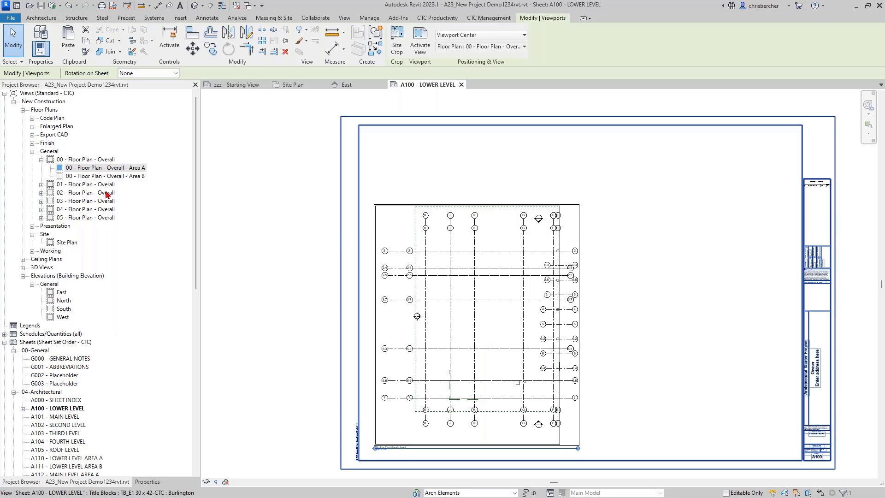
Step: Expand the schedules list, pan the sheet and bring the CMS window over it
{"action": "scroll", "coordinate": [60, 330], "scroll_direction": "down", "scroll_amount": 2}
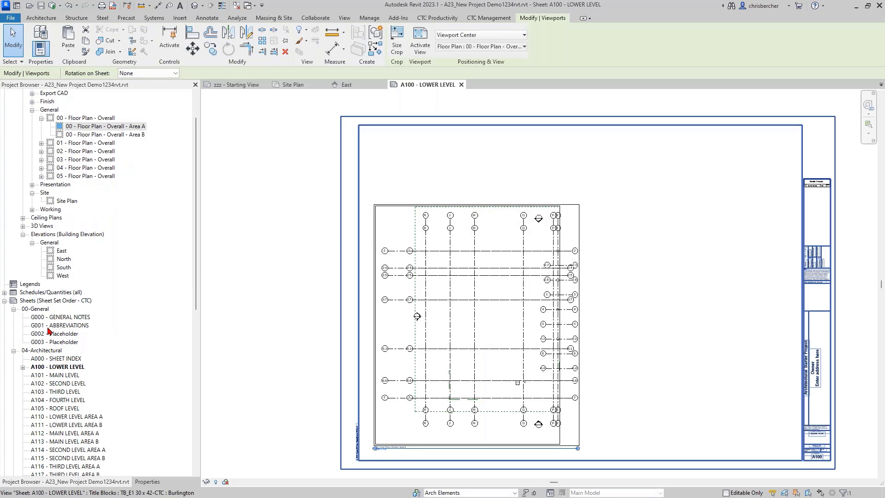
{"action": "left_click", "coordinate": [4, 293]}
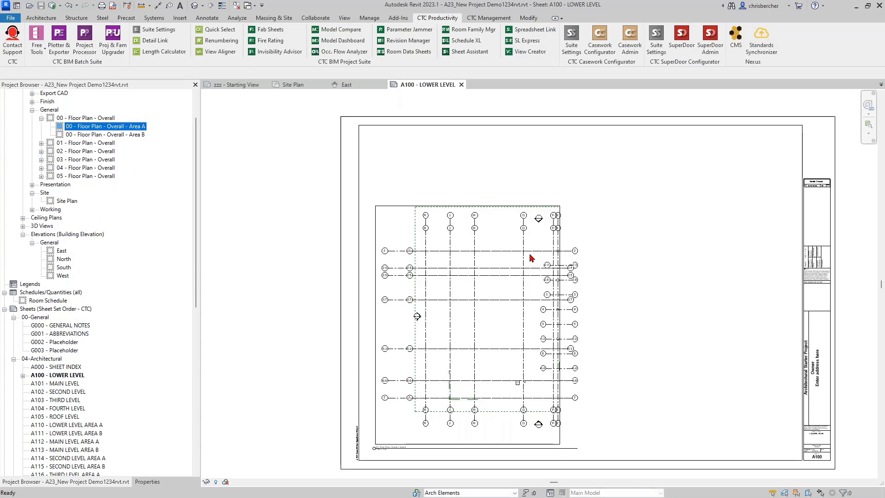
{"action": "middle_click_drag", "start_coordinate": [651, 269], "coordinate": [594, 265]}
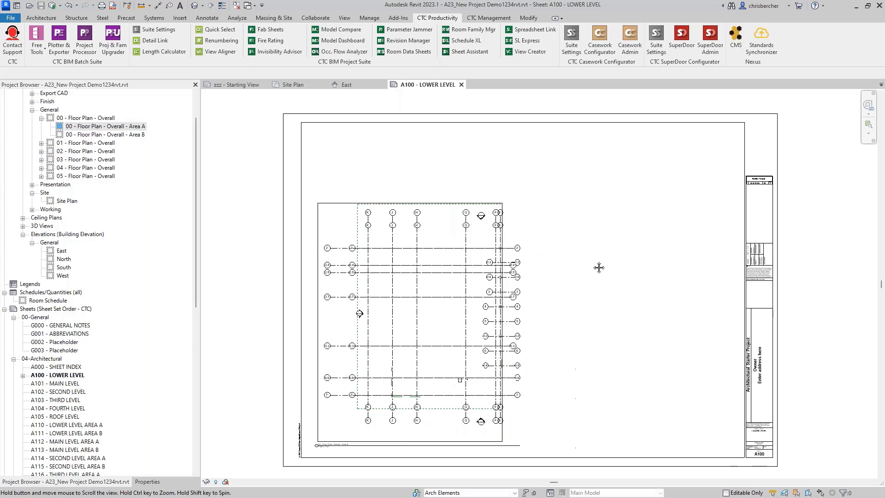
{"action": "middle_click_drag", "start_coordinate": [748, 185], "coordinate": [739, 188]}
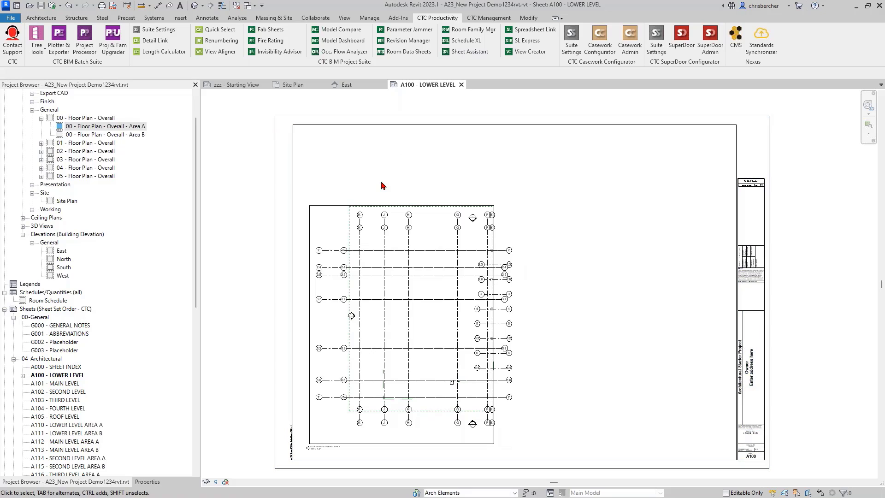
{"action": "scroll", "coordinate": [381, 184], "scroll_direction": "down", "scroll_amount": 1}
{"action": "left_click", "coordinate": [146, 482]}
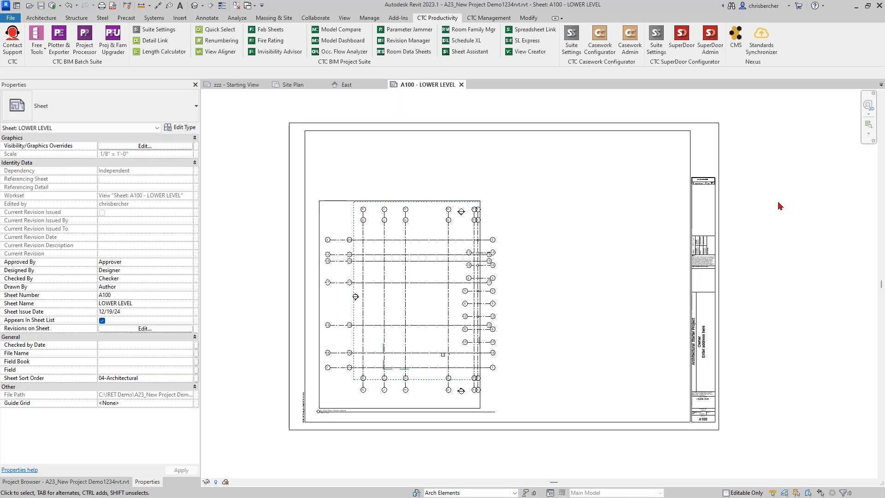
{"action": "left_click_drag", "start_coordinate": [884, 256], "coordinate": [465, 137]}
Step: Clear the CMS search and switch to the CTC Schedules content library
{"action": "left_click", "coordinate": [521, 151]}
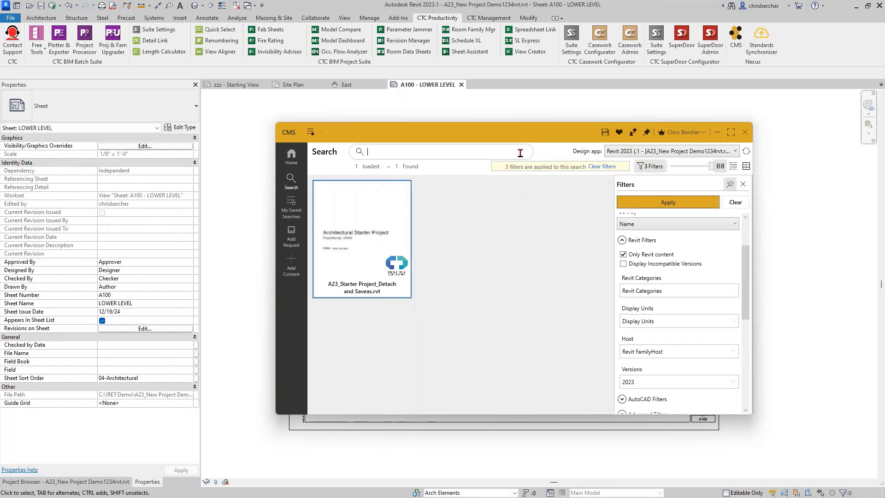
{"action": "left_click", "coordinate": [292, 157]}
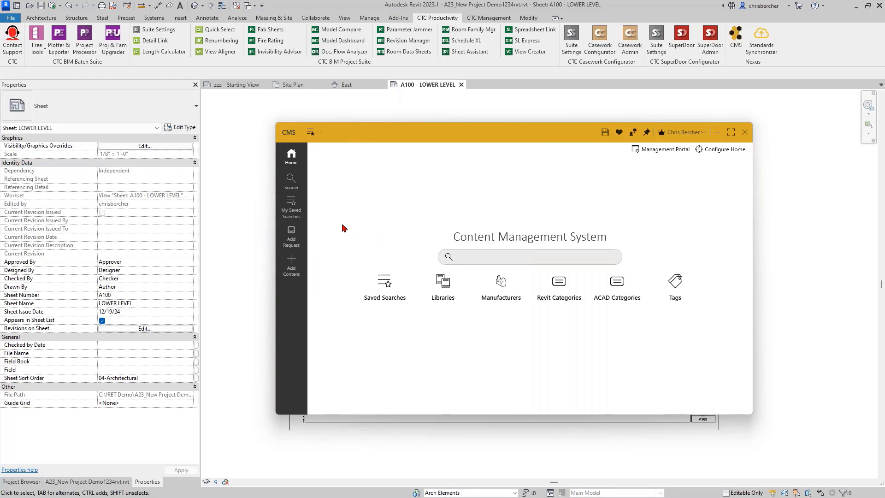
{"action": "left_click", "coordinate": [315, 133]}
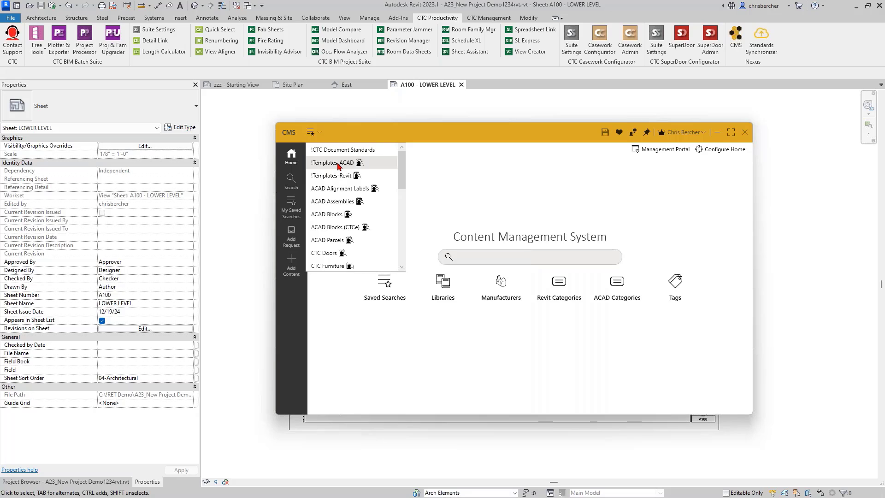
{"action": "scroll", "coordinate": [352, 191], "scroll_direction": "down", "scroll_amount": 1}
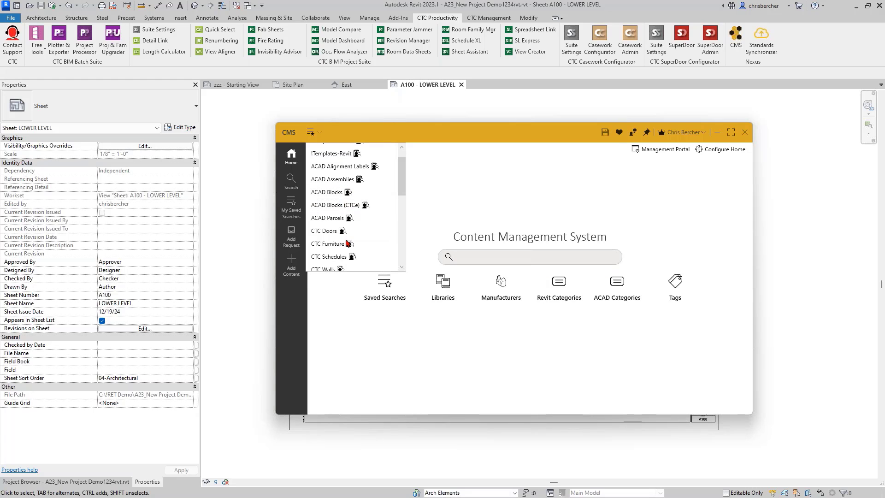
{"action": "left_click", "coordinate": [335, 257]}
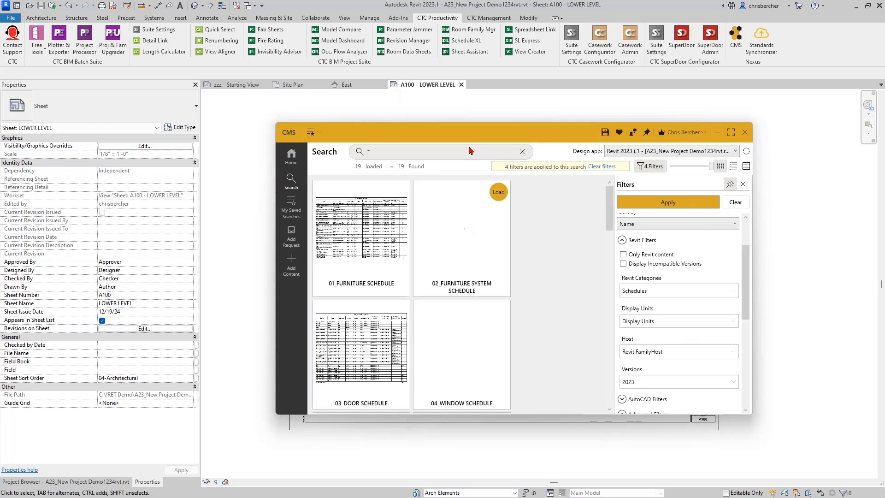
Step: Load 01_FURNITURE SCHEDULE into the project and return to the Project Browser
{"action": "left_click_drag", "start_coordinate": [479, 138], "coordinate": [544, 111]}
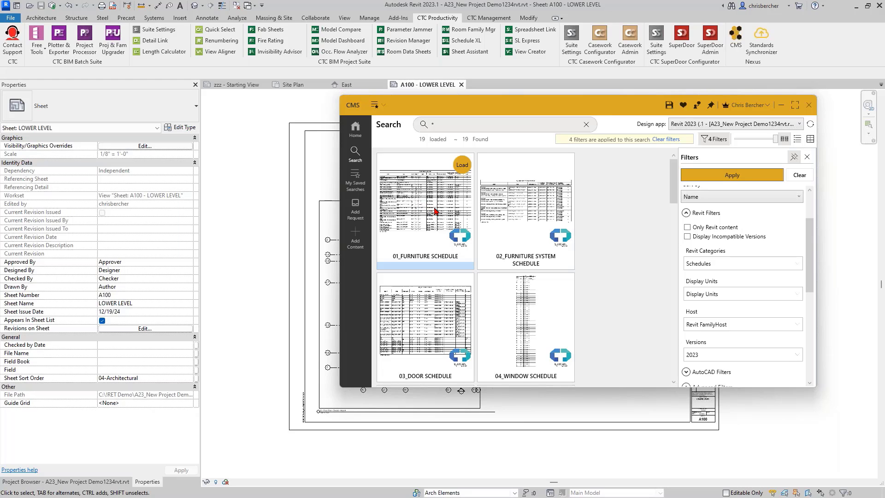
{"action": "left_click", "coordinate": [462, 165]}
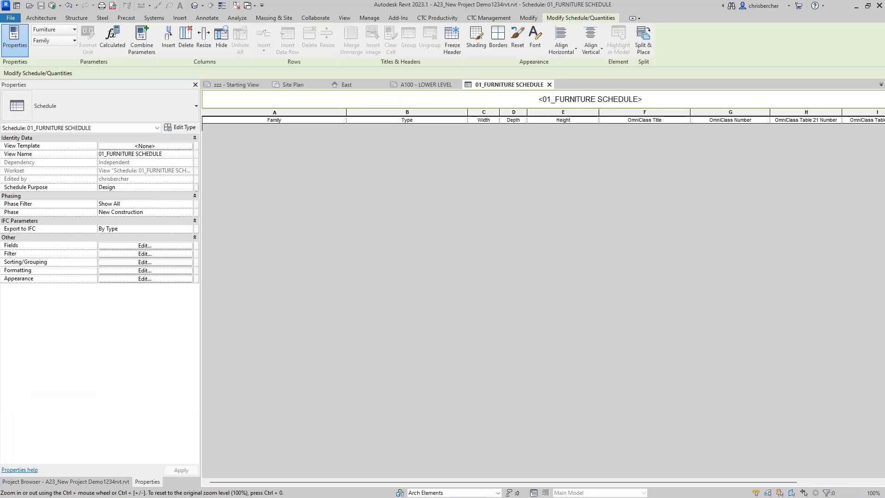
{"action": "left_click", "coordinate": [92, 482]}
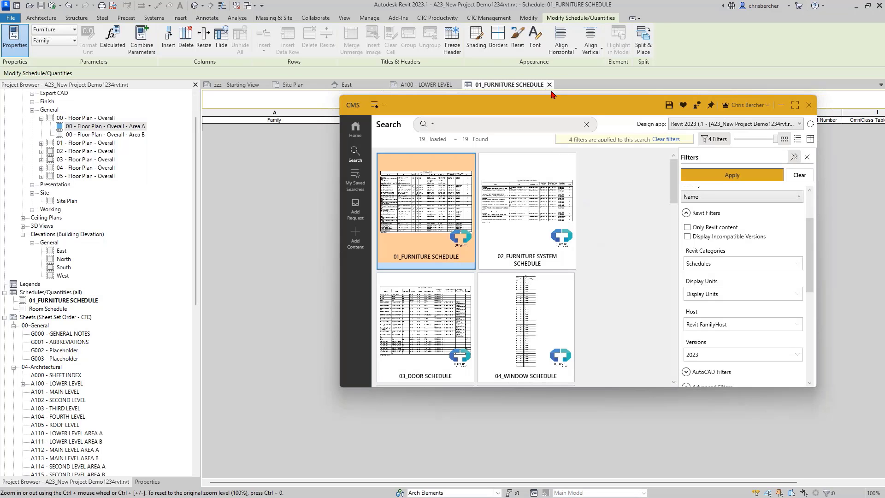
{"action": "left_click_drag", "start_coordinate": [538, 105], "coordinate": [511, 84]}
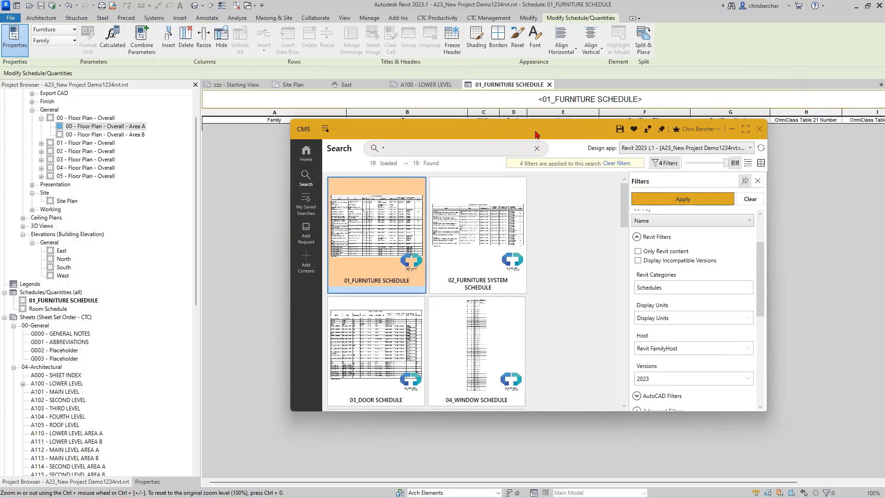
{"action": "left_click_drag", "start_coordinate": [535, 132], "coordinate": [532, 130]}
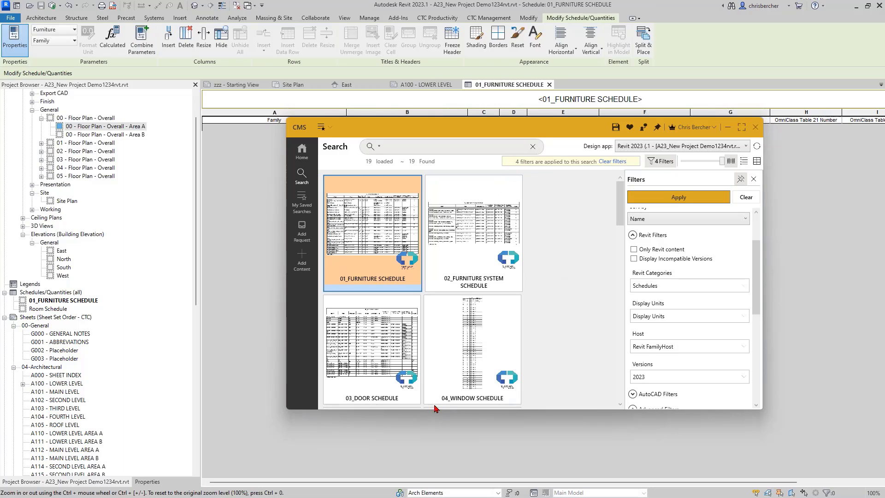
Step: Load 03_DOOR SCHEDULE from the CMS search results
{"action": "key", "text": "Down"}
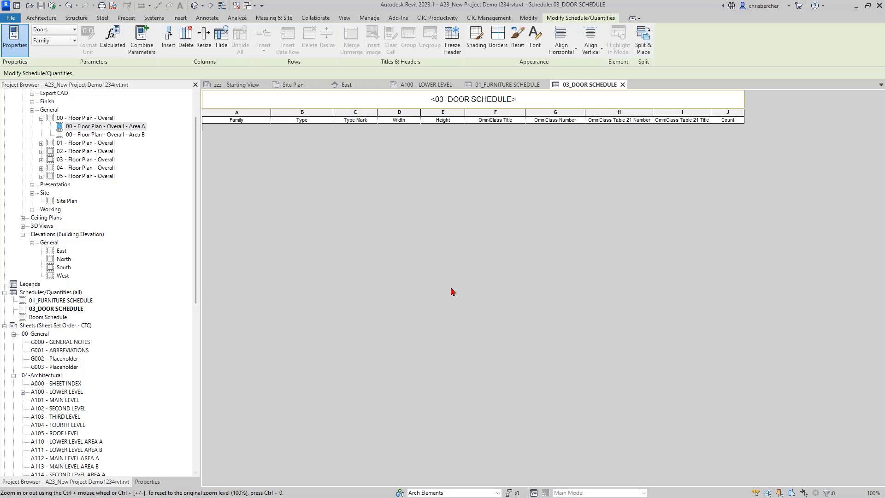
{"action": "key", "text": "alt+Tab"}
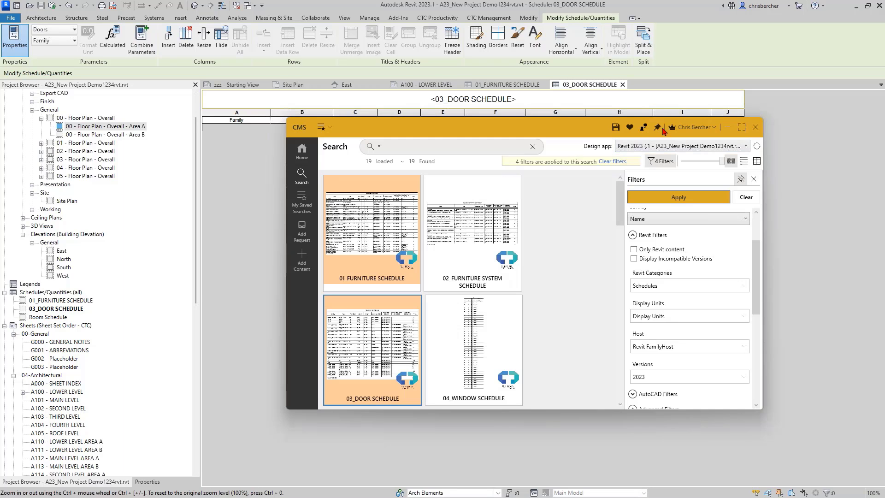
{"action": "left_click_drag", "start_coordinate": [557, 130], "coordinate": [531, 98]}
Step: Load the Room Occupancy Schedule from the CMS results, then minimize CMS
{"action": "scroll", "coordinate": [530, 188], "scroll_direction": "down", "scroll_amount": 5}
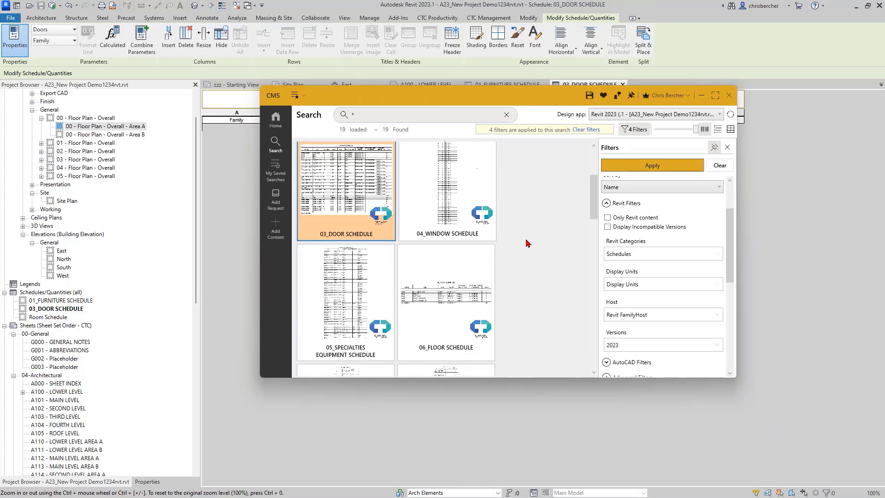
{"action": "scroll", "coordinate": [362, 225], "scroll_direction": "down", "scroll_amount": 10}
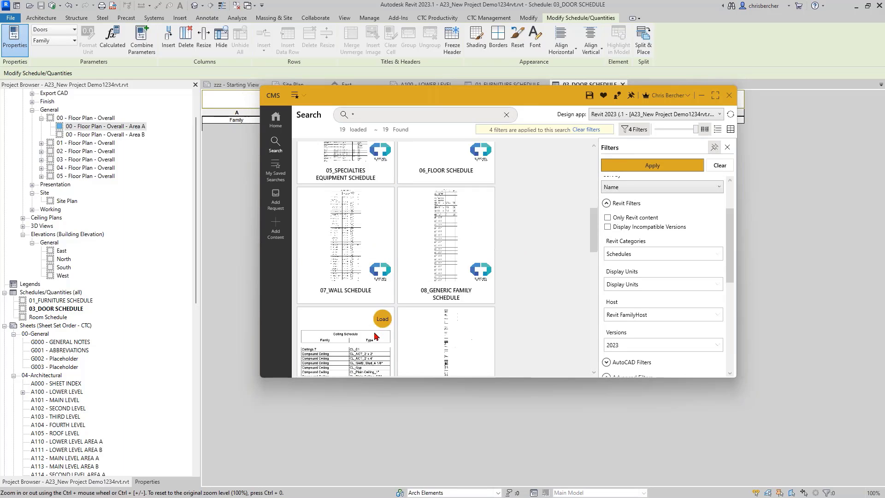
{"action": "scroll", "coordinate": [364, 332], "scroll_direction": "down", "scroll_amount": 5}
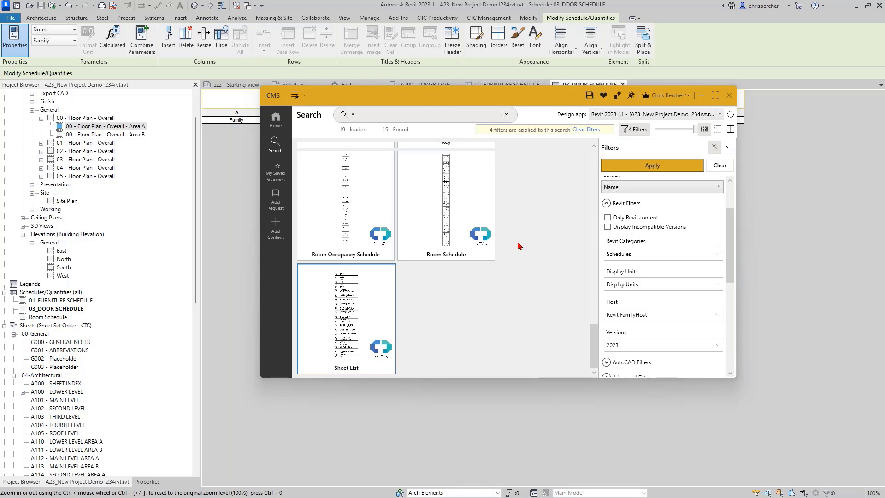
{"action": "scroll", "coordinate": [466, 189], "scroll_direction": "up", "scroll_amount": 2}
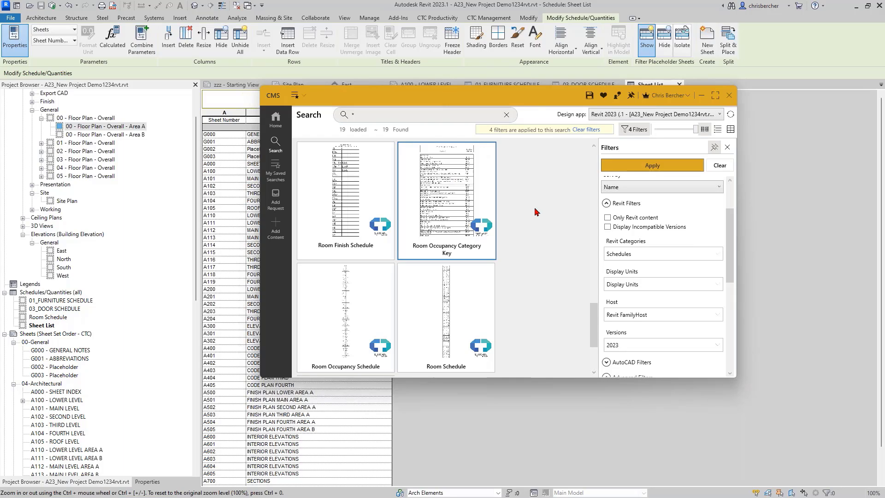
{"action": "scroll", "coordinate": [536, 211], "scroll_direction": "up", "scroll_amount": 10}
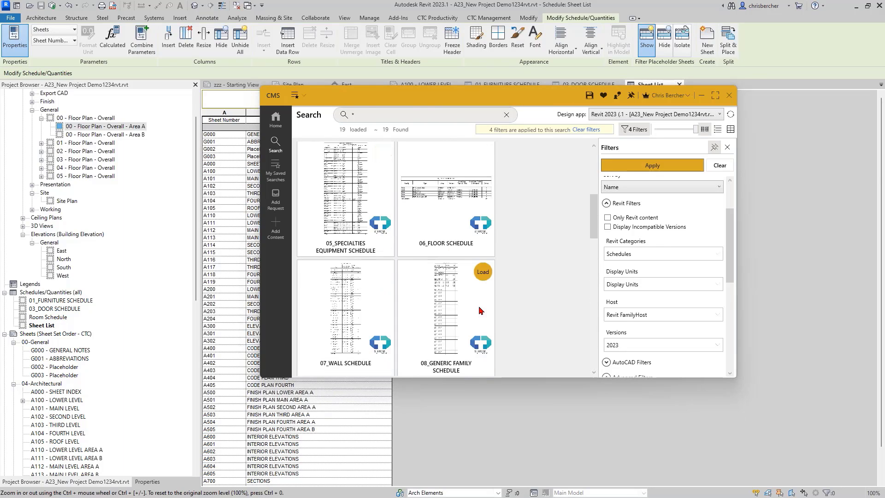
{"action": "scroll", "coordinate": [481, 311], "scroll_direction": "down", "scroll_amount": 10}
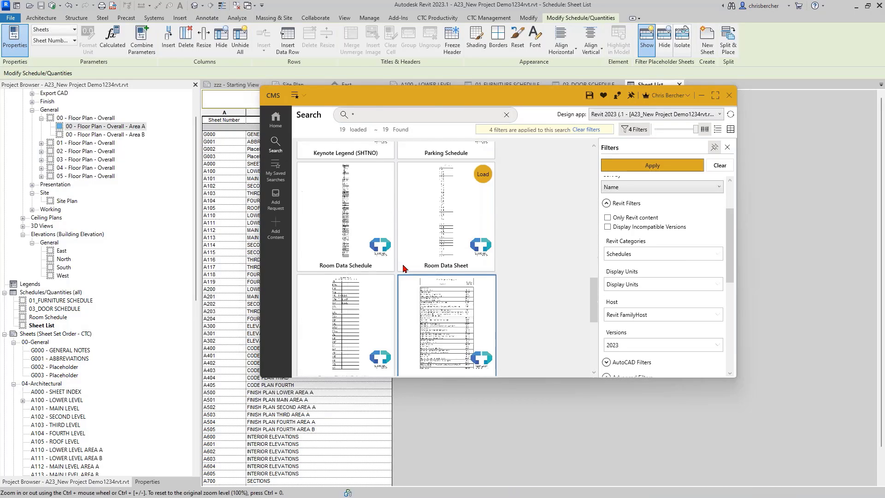
{"action": "scroll", "coordinate": [417, 318], "scroll_direction": "down", "scroll_amount": 5}
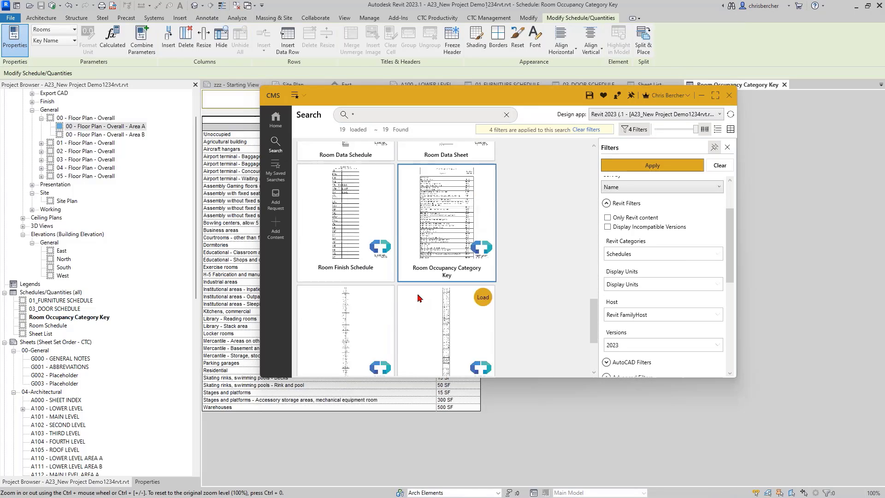
{"action": "scroll", "coordinate": [419, 298], "scroll_direction": "down", "scroll_amount": 1}
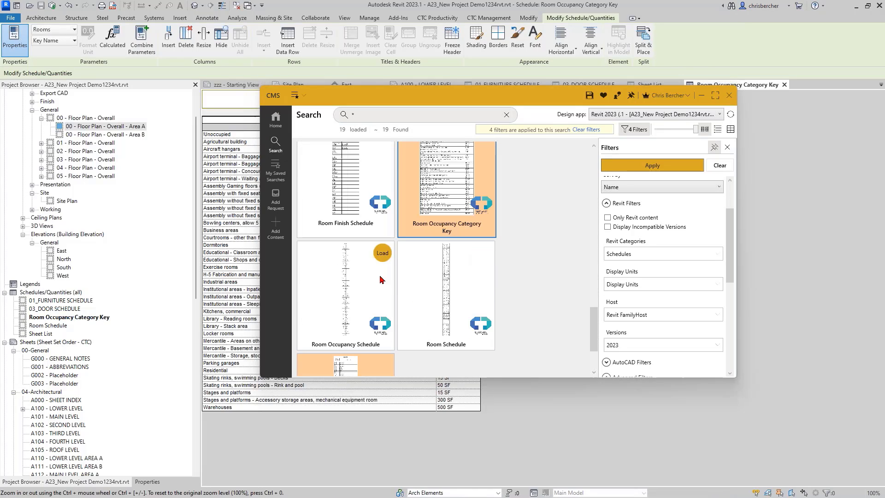
{"action": "left_click", "coordinate": [335, 294]}
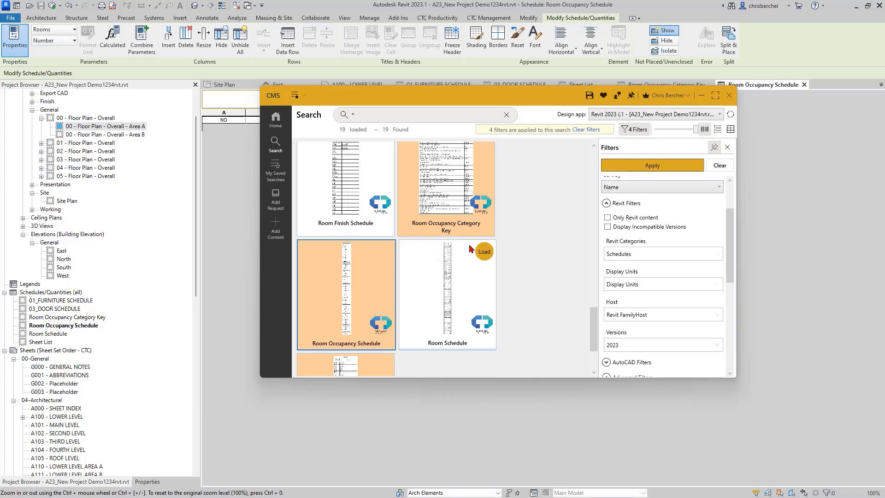
{"action": "left_click", "coordinate": [703, 96]}
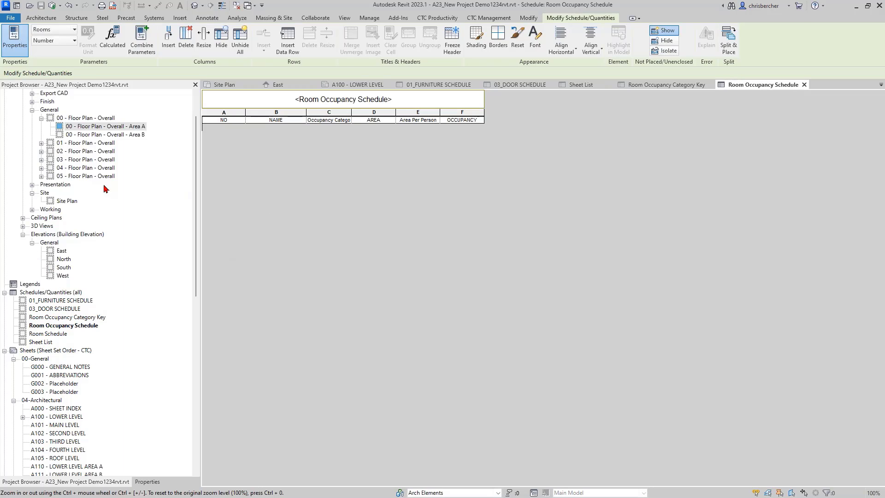
Step: Open sheet A100 - LOWER LEVEL and launch CTC Productivity > Sheet Assistant
{"action": "double_click", "coordinate": [67, 418]}
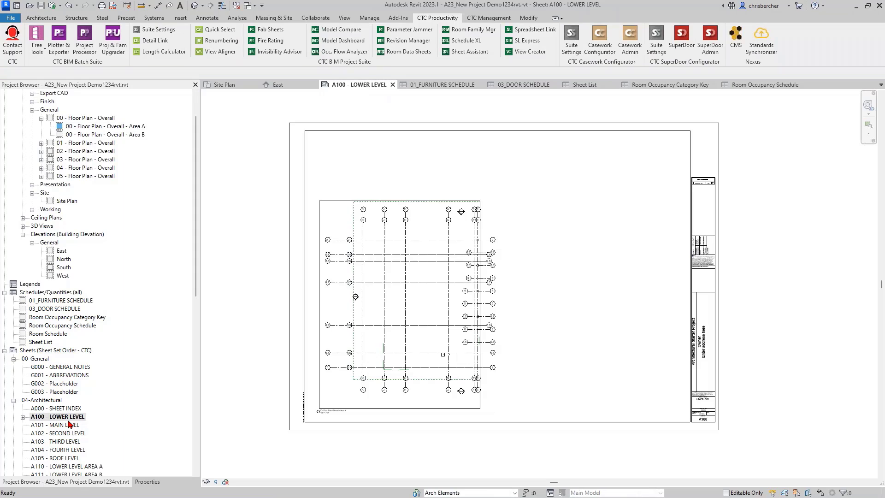
{"action": "scroll", "coordinate": [340, 361], "scroll_direction": "up", "scroll_amount": 1}
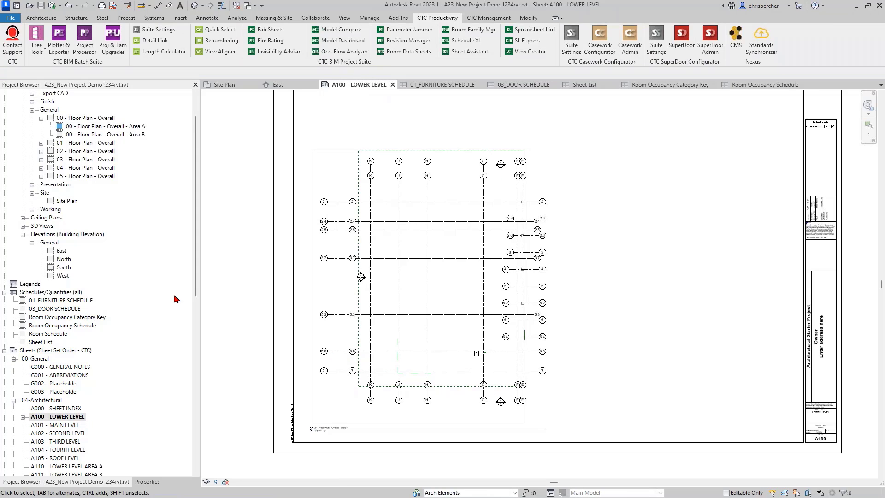
{"action": "left_click", "coordinate": [452, 55]}
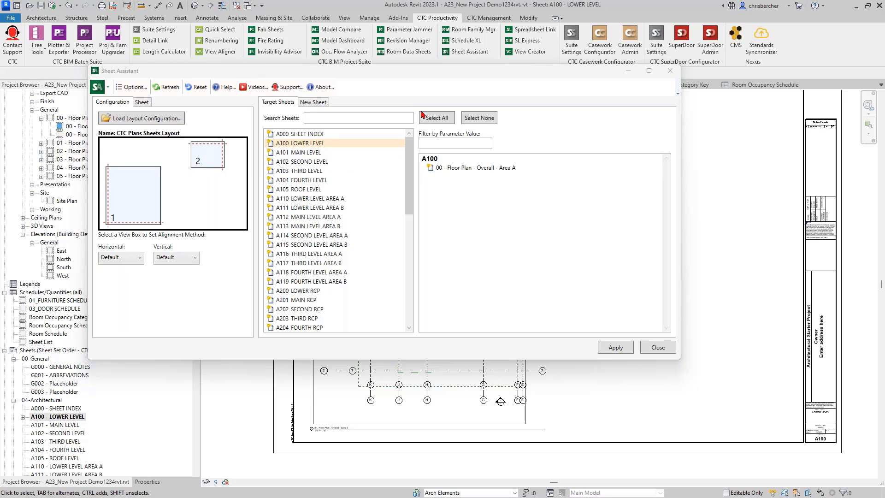
Step: Load CTC Plans Sheets Layout.saslc from !RET Demo > RET Settings > Sheet Asistant
{"action": "left_click_drag", "start_coordinate": [508, 74], "coordinate": [529, 72]}
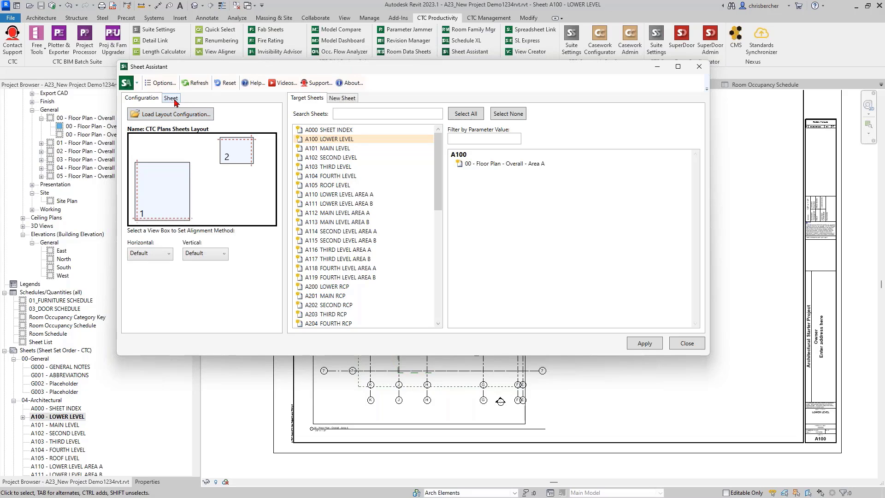
{"action": "left_click", "coordinate": [166, 116]}
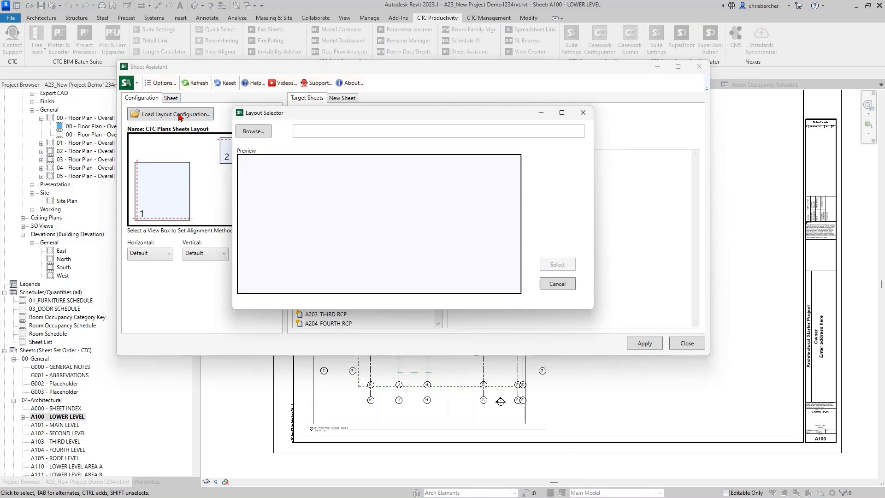
{"action": "left_click", "coordinate": [257, 133]}
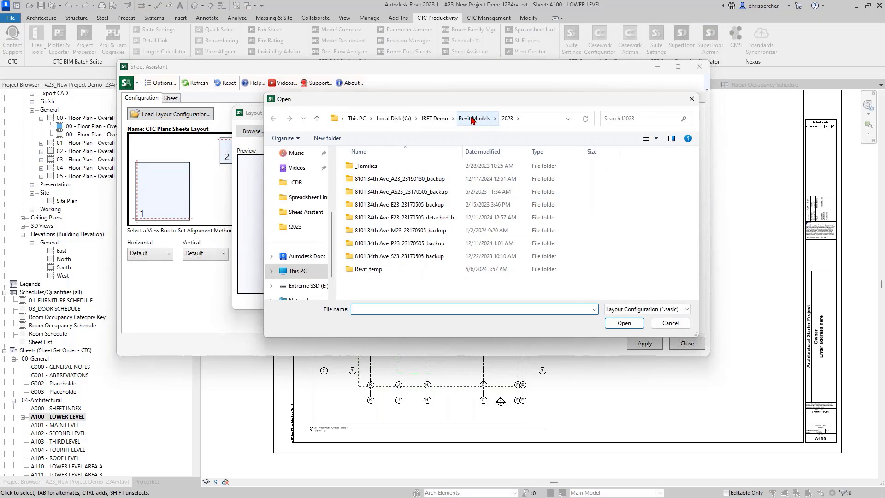
{"action": "left_click", "coordinate": [435, 119]}
{"action": "double_click", "coordinate": [383, 256]}
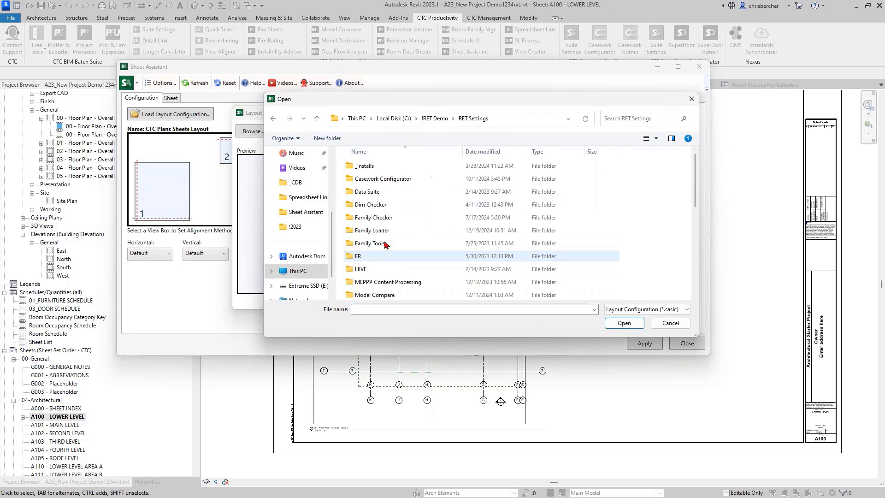
{"action": "left_click", "coordinate": [399, 243]}
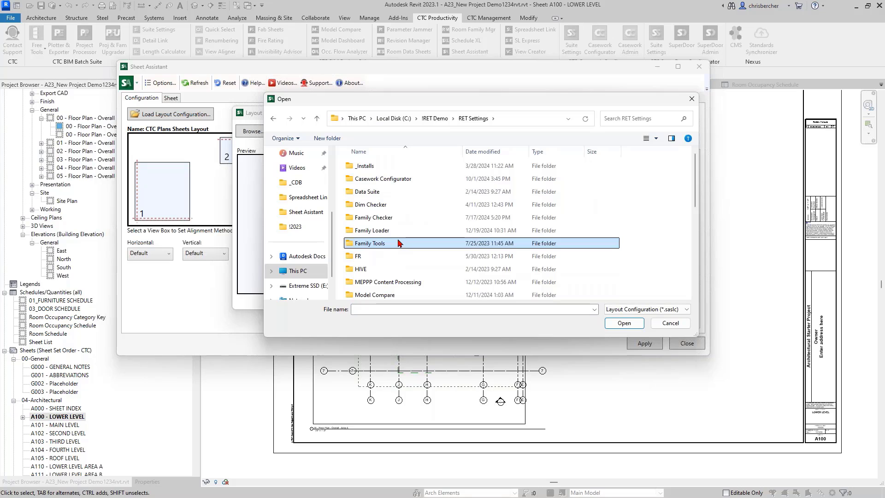
{"action": "key", "text": "s"}
{"action": "double_click", "coordinate": [383, 246]}
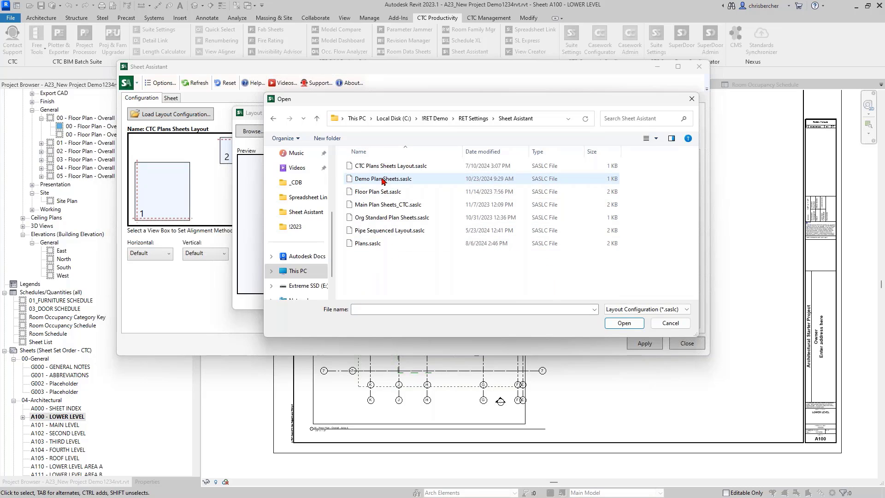
{"action": "double_click", "coordinate": [378, 166]}
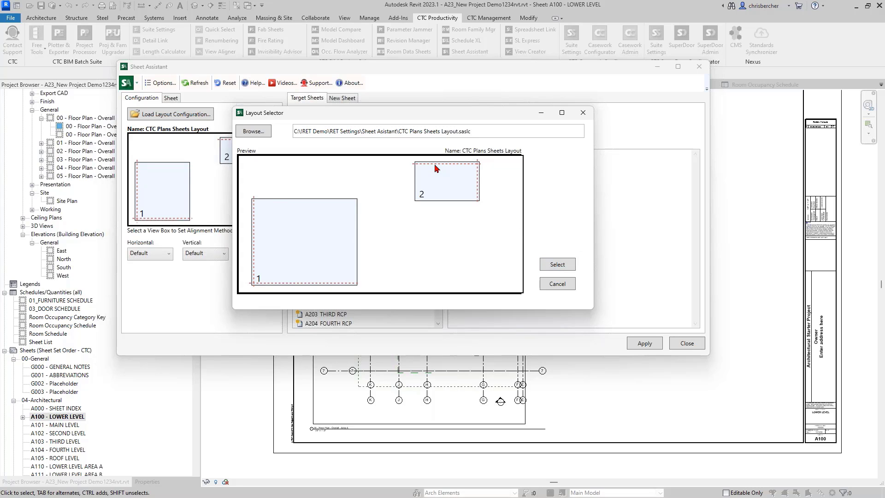
Step: Accept the CTC Plans Sheets Layout and inspect view box 1's Left/Bottom alignment
{"action": "left_click", "coordinate": [557, 264]}
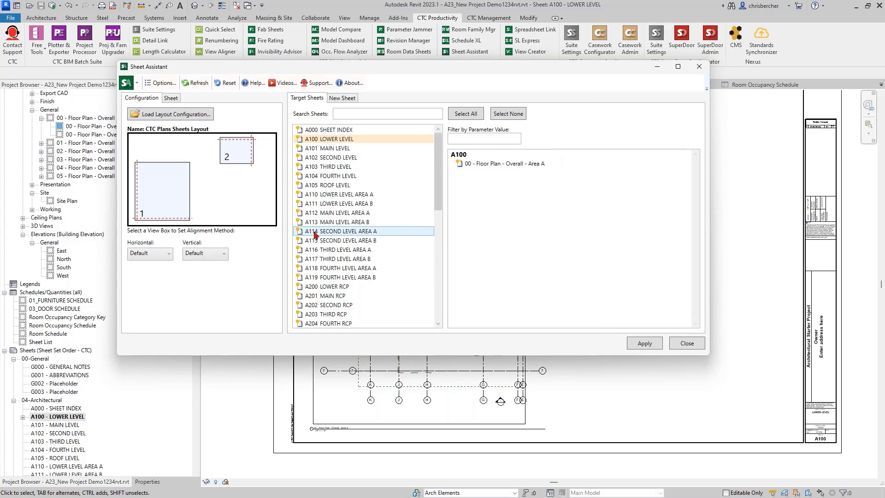
{"action": "left_click", "coordinate": [163, 197]}
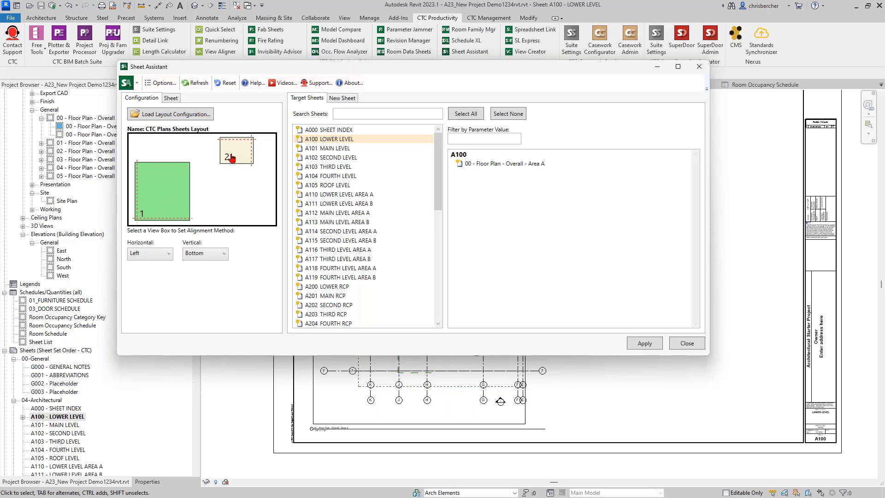
{"action": "mouse_move", "coordinate": [232, 159]}
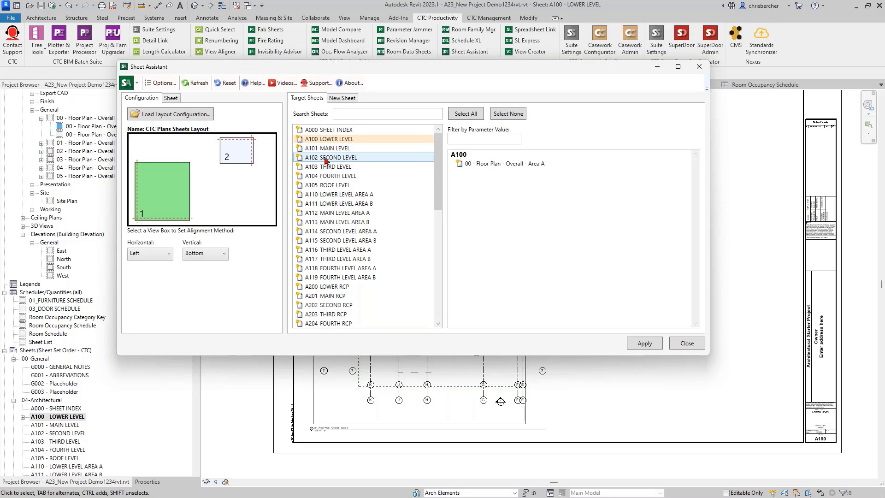
Step: Reset the New Sheet setup and reload CTC Plans Sheets Layout.saslc
{"action": "left_click", "coordinate": [344, 99]}
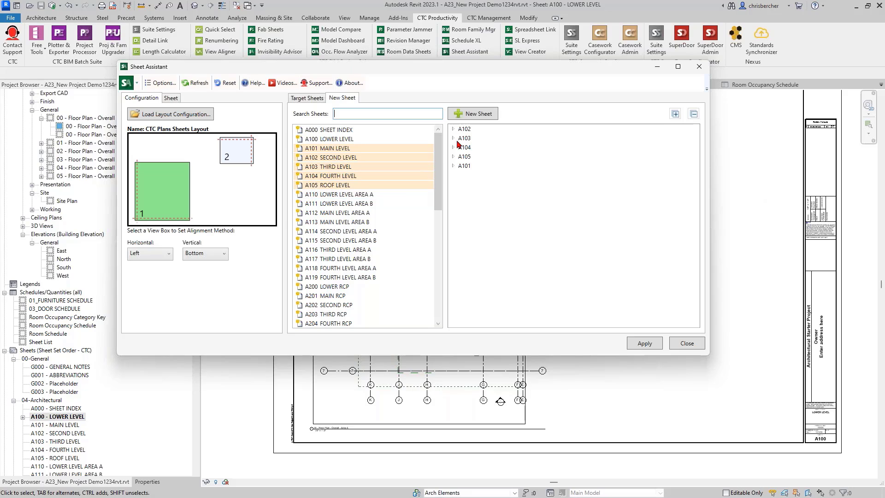
{"action": "left_click", "coordinate": [226, 83]}
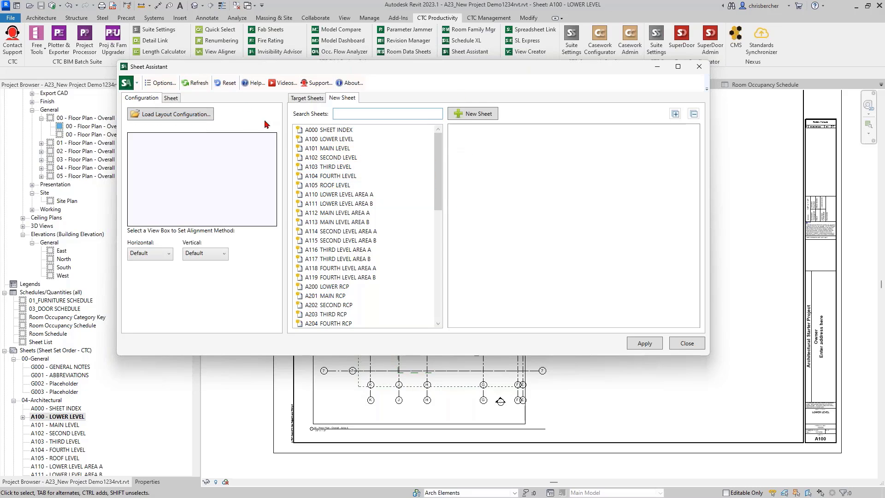
{"action": "left_click", "coordinate": [195, 116]}
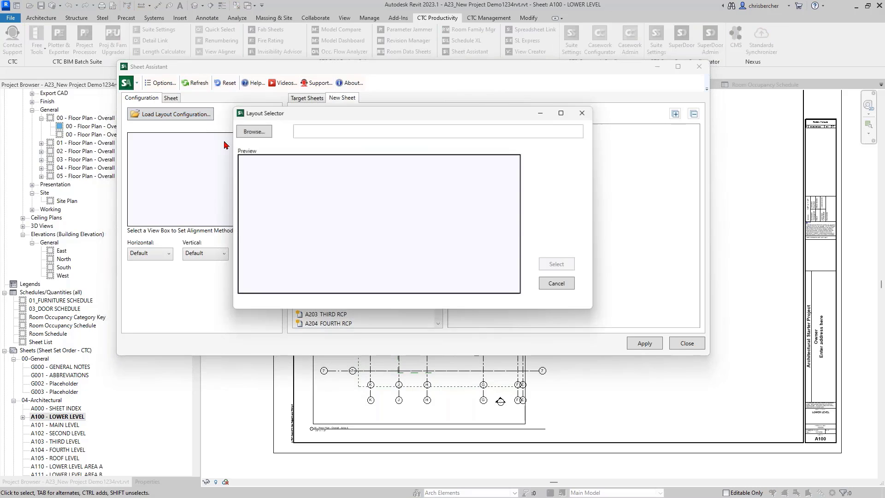
{"action": "left_click", "coordinate": [254, 131]}
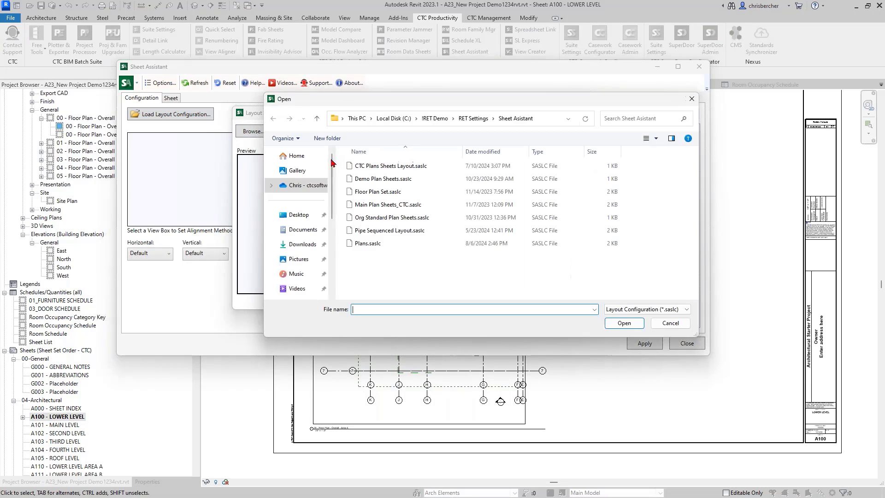
{"action": "left_click", "coordinate": [369, 166]}
{"action": "left_click", "coordinate": [624, 323]}
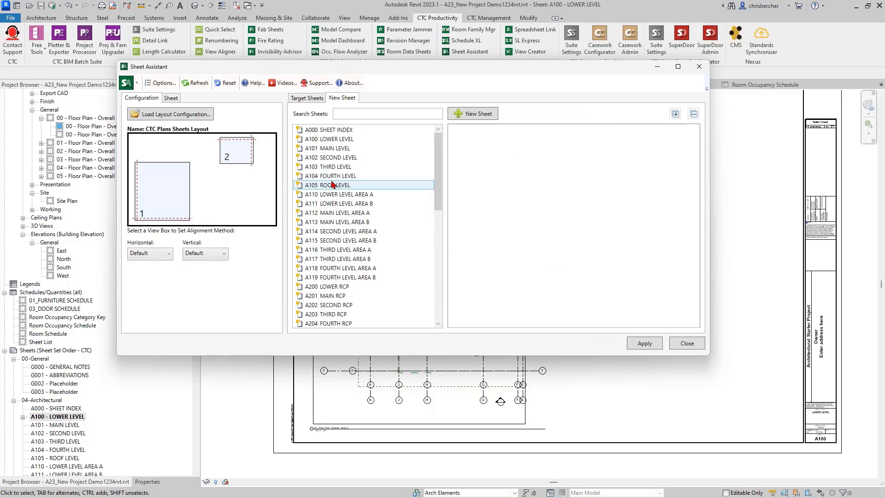
Step: Align view box 2 top-right and pick sheets A100 through A104 as new sheets
{"action": "left_click", "coordinate": [163, 187]}
{"action": "left_click", "coordinate": [231, 158]}
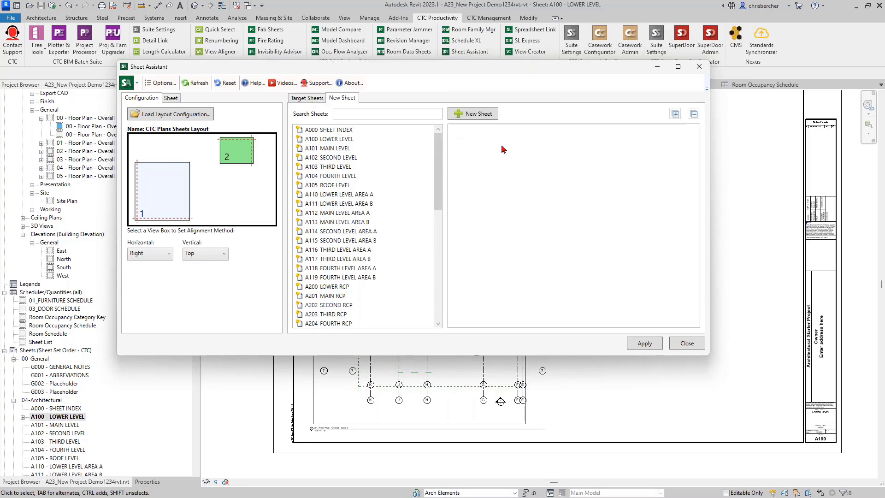
{"action": "left_click", "coordinate": [346, 139]}
{"action": "left_click", "coordinate": [367, 185], "text": "ctrl"}
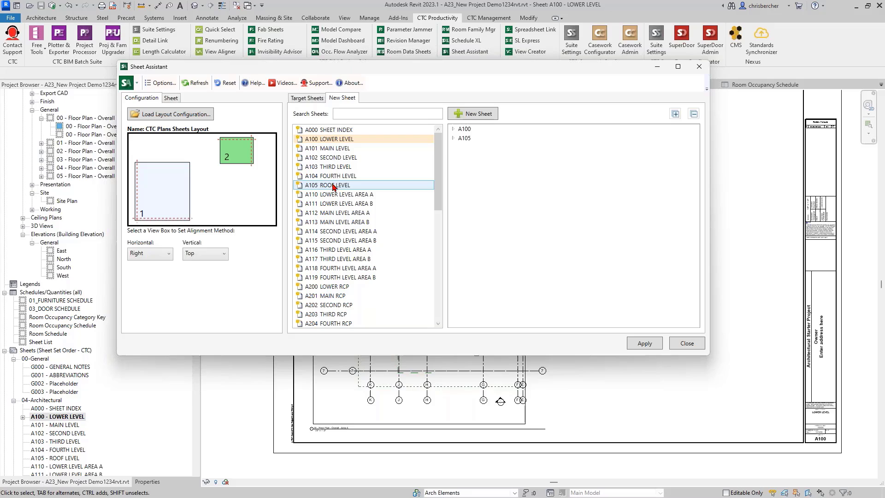
{"action": "left_click", "coordinate": [367, 184], "text": "ctrl"}
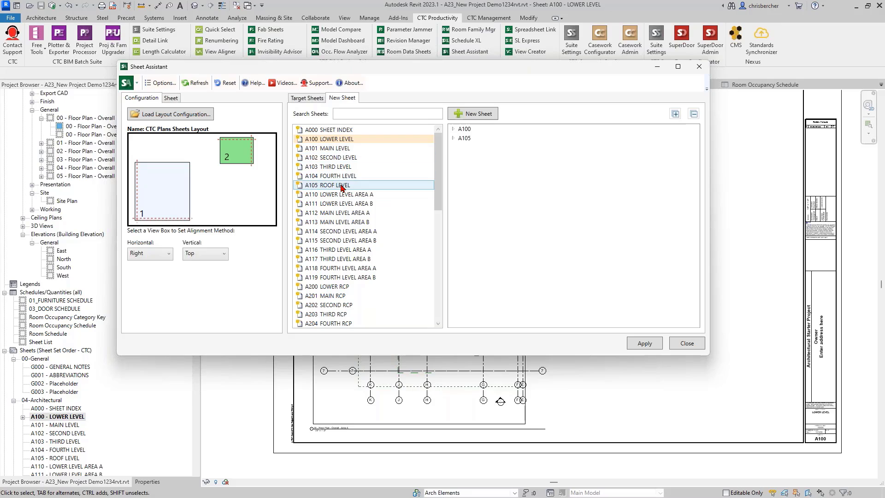
{"action": "left_click", "coordinate": [339, 148], "text": "ctrl"}
{"action": "left_click", "coordinate": [339, 157], "text": "ctrl"}
{"action": "left_click", "coordinate": [339, 166], "text": "ctrl"}
{"action": "left_click", "coordinate": [339, 176], "text": "ctrl"}
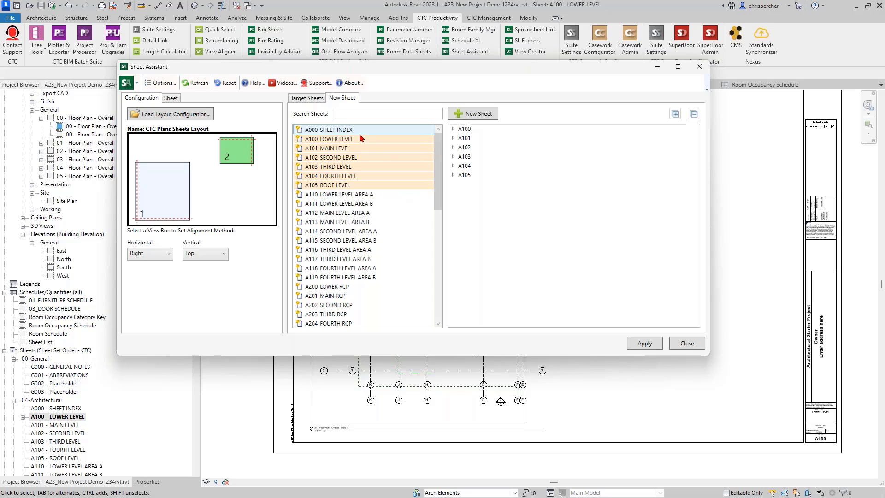
Step: Expand all sheets' view options, leaving A100's schedule slot set to skip
{"action": "left_click", "coordinate": [454, 138]}
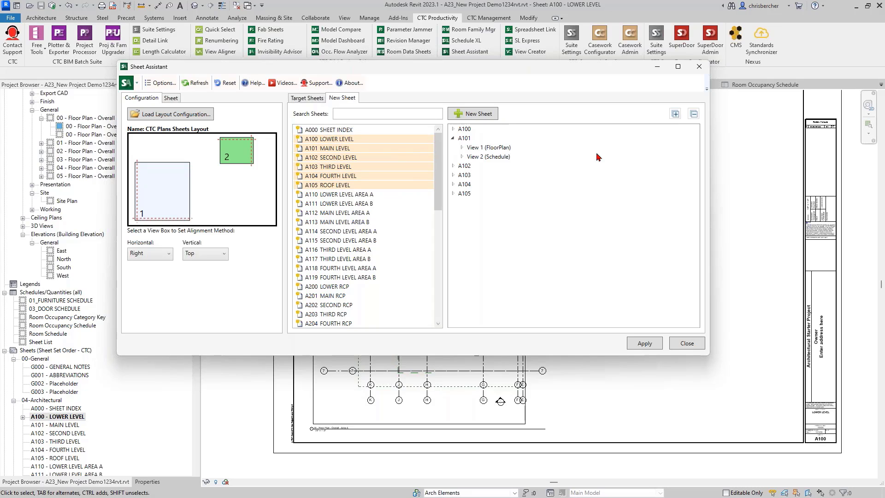
{"action": "left_click", "coordinate": [674, 117]}
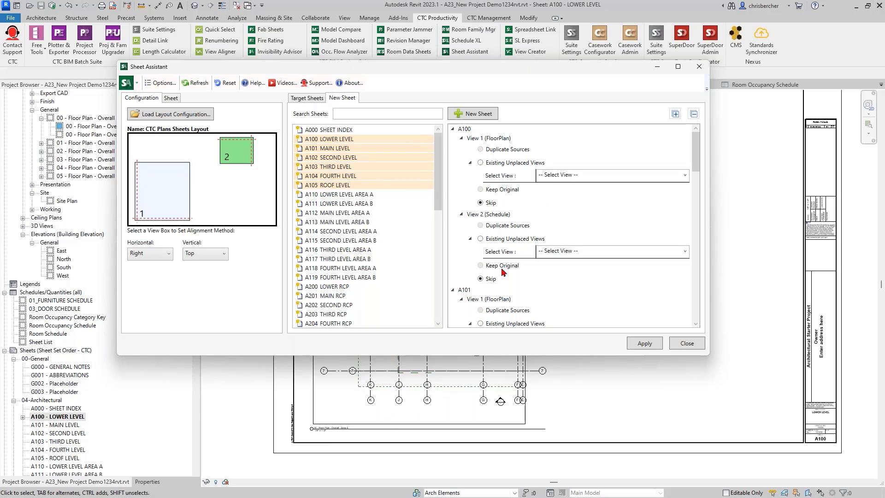
{"action": "left_click", "coordinate": [480, 239]}
{"action": "left_click", "coordinate": [587, 252]}
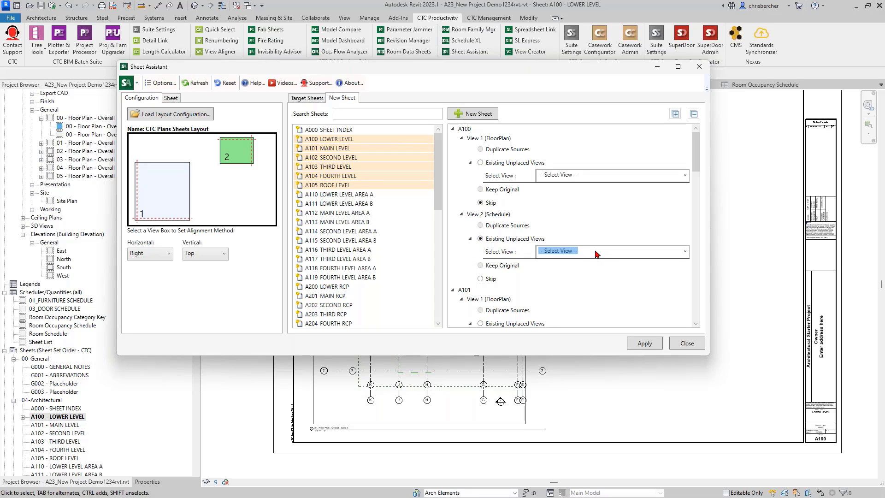
{"action": "left_click", "coordinate": [686, 252]}
{"action": "type", "text": "SXC"}
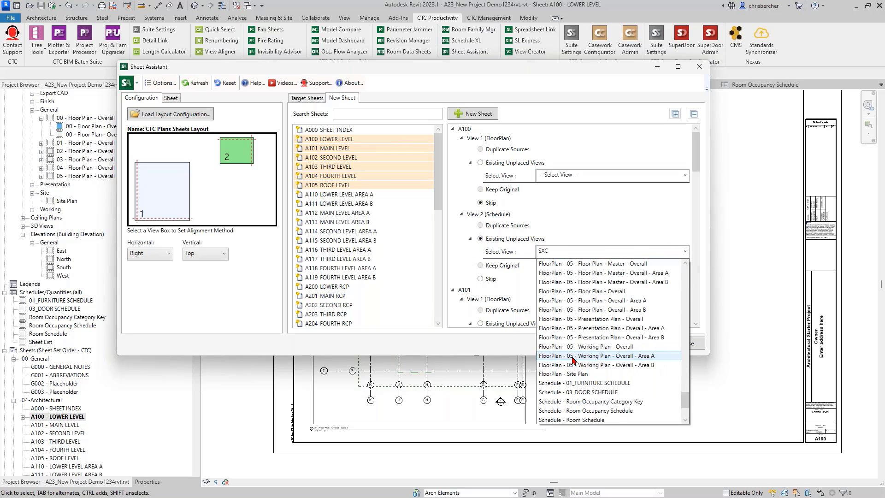
{"action": "scroll", "coordinate": [574, 361], "scroll_direction": "down", "scroll_amount": 1}
{"action": "left_click", "coordinate": [575, 365]}
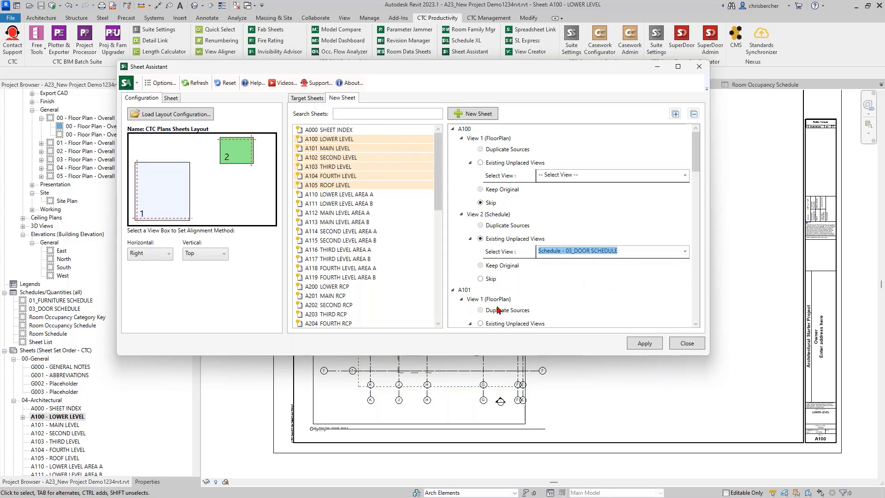
{"action": "left_click", "coordinate": [580, 283]}
{"action": "scroll", "coordinate": [478, 302], "scroll_direction": "down", "scroll_amount": 1}
{"action": "scroll", "coordinate": [479, 175], "scroll_direction": "up", "scroll_amount": 1}
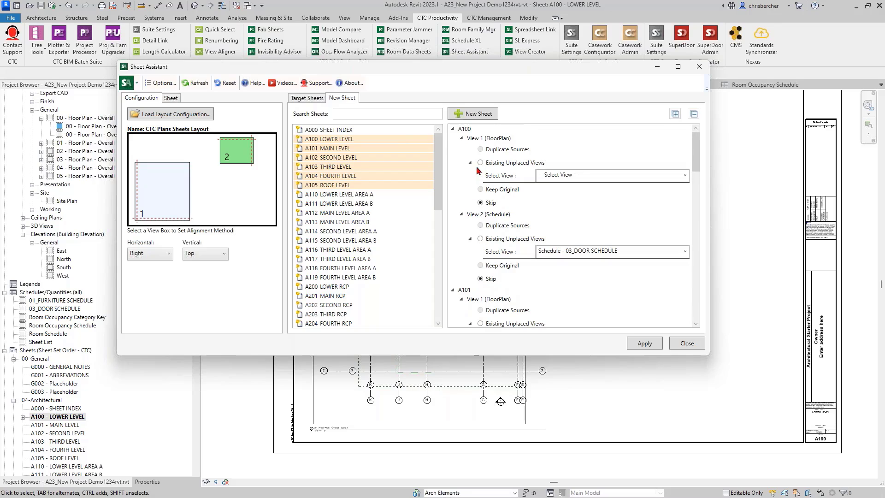
{"action": "left_click", "coordinate": [455, 131]}
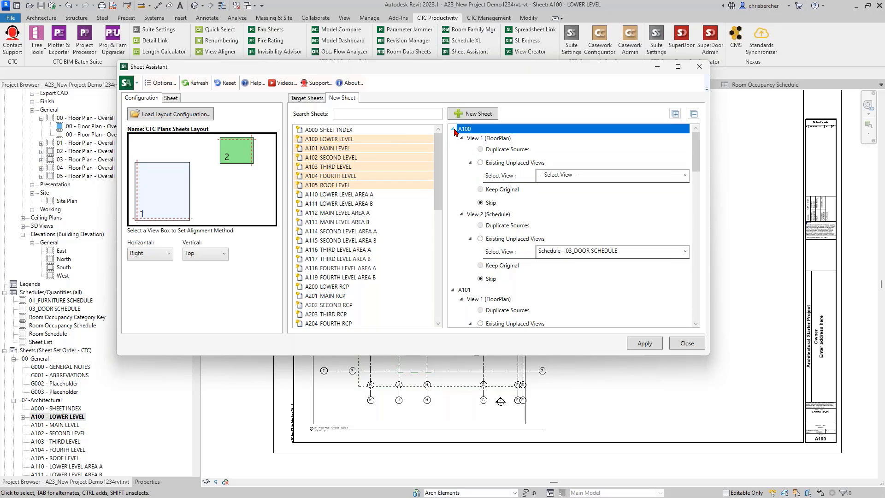
{"action": "left_click", "coordinate": [454, 130]}
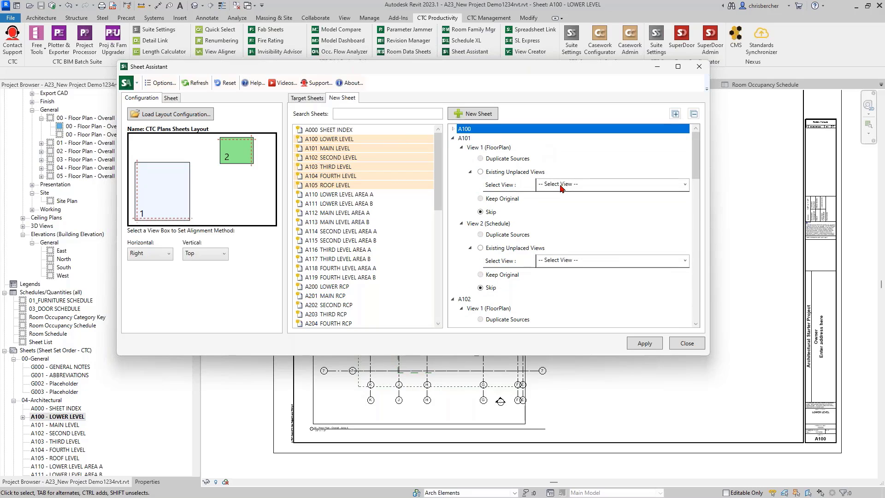
Step: Set A101's View 1 to the unplaced 01 Floor Plan Master Overall Area A view
{"action": "left_click", "coordinate": [481, 171]}
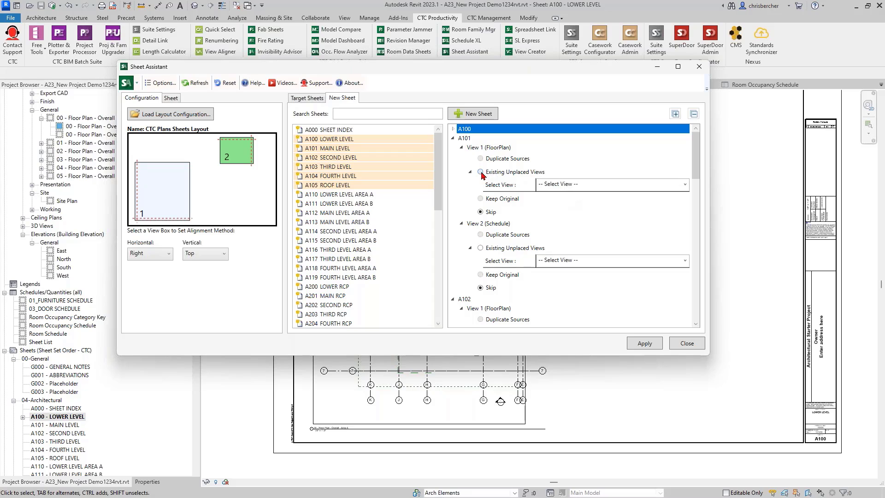
{"action": "left_click", "coordinate": [685, 185]}
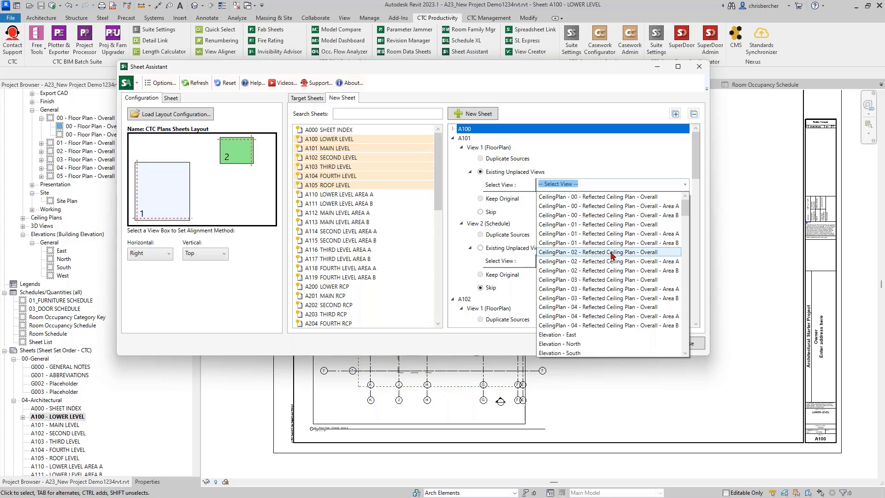
{"action": "scroll", "coordinate": [614, 267], "scroll_direction": "down", "scroll_amount": 5}
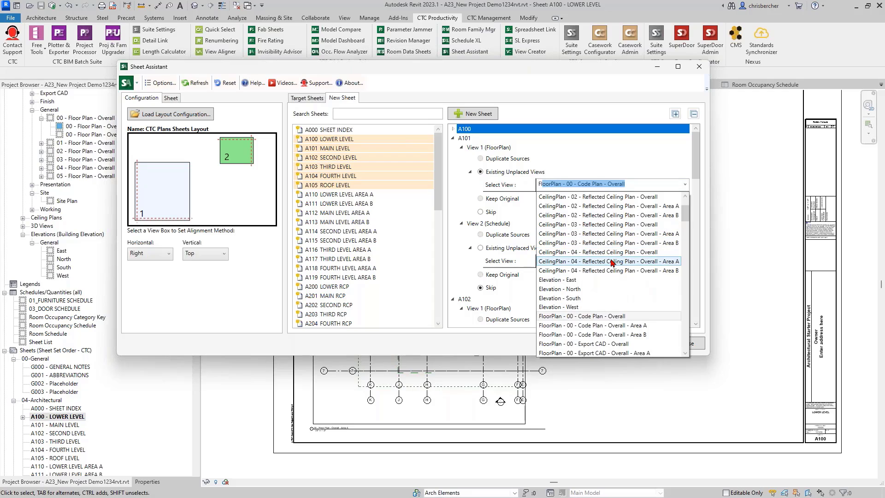
{"action": "scroll", "coordinate": [617, 293], "scroll_direction": "down", "scroll_amount": 3}
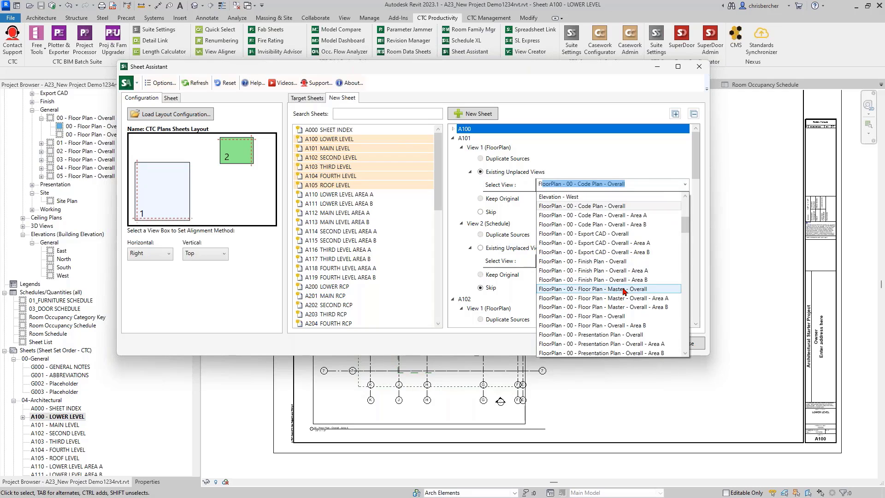
{"action": "left_click", "coordinate": [618, 317]}
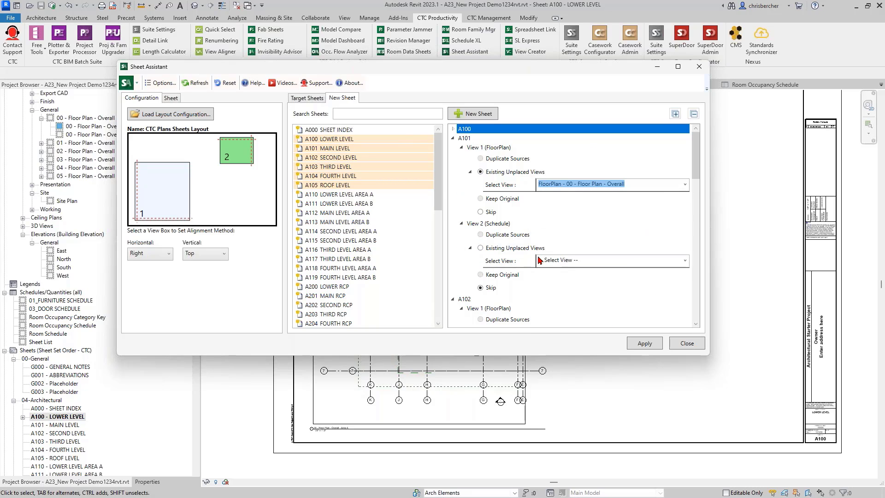
{"action": "left_click", "coordinate": [684, 185]}
{"action": "scroll", "coordinate": [613, 273], "scroll_direction": "down", "scroll_amount": 1}
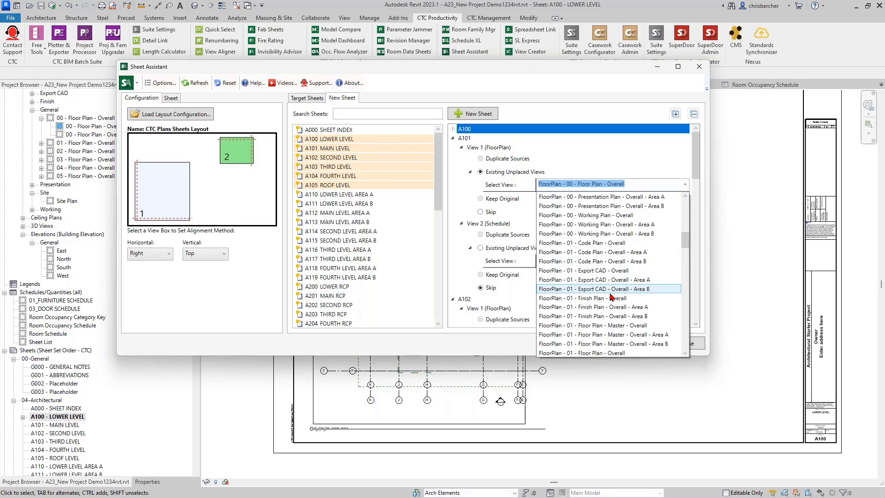
{"action": "left_click", "coordinate": [605, 339]}
{"action": "left_click", "coordinate": [625, 216]}
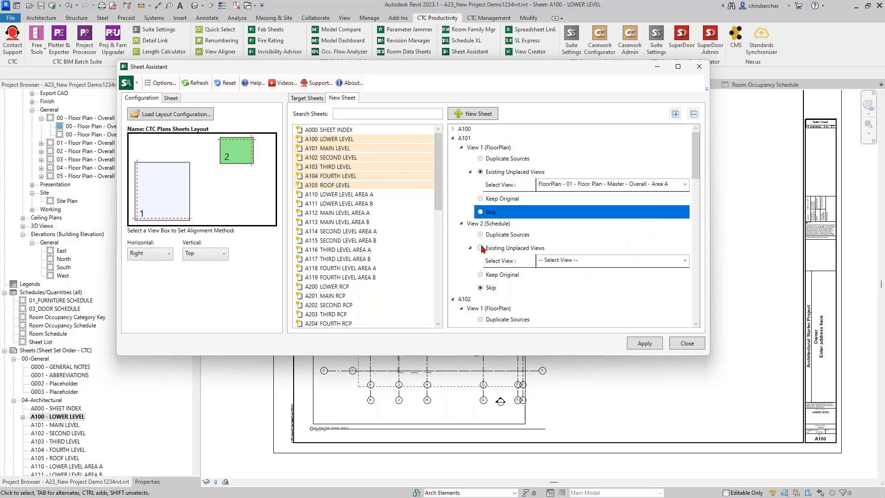
Step: Set A101's View 2 to the unplaced 03_DOOR SCHEDULE
{"action": "left_click", "coordinate": [553, 261]}
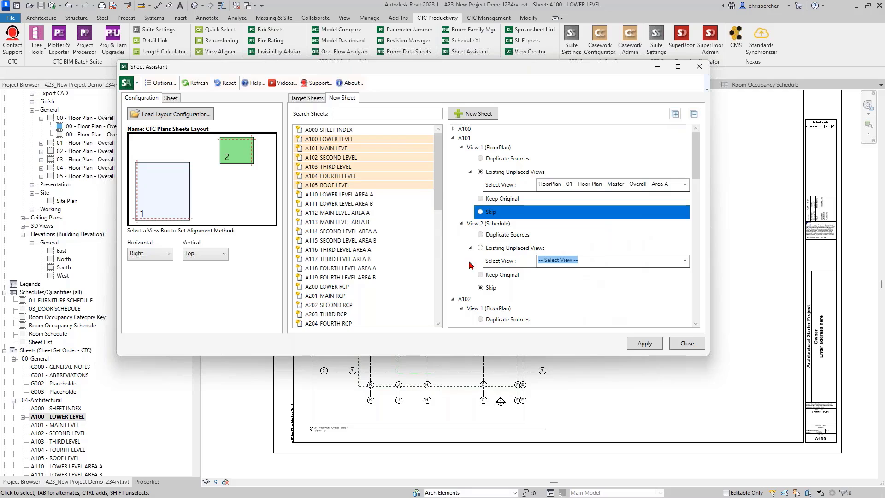
{"action": "left_click", "coordinate": [480, 248]}
{"action": "left_click", "coordinate": [685, 261]}
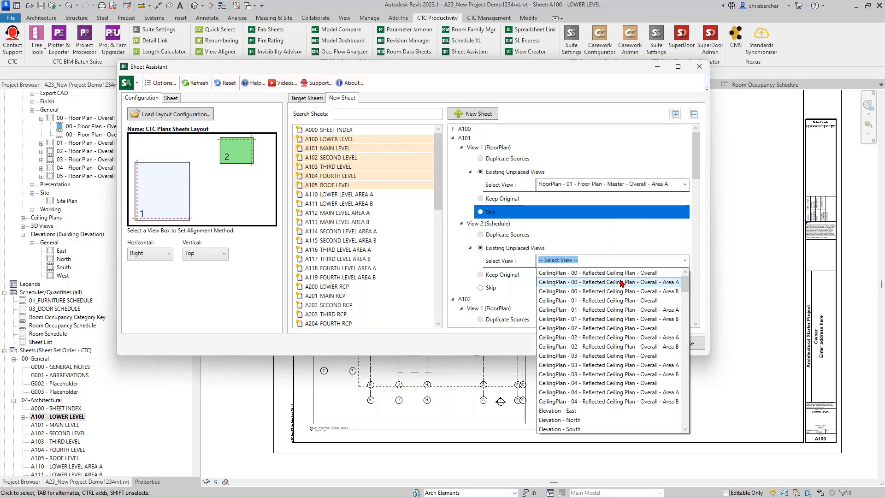
{"action": "type", "text": "Schedule - 01_FURNITURE SCHEDULE"}
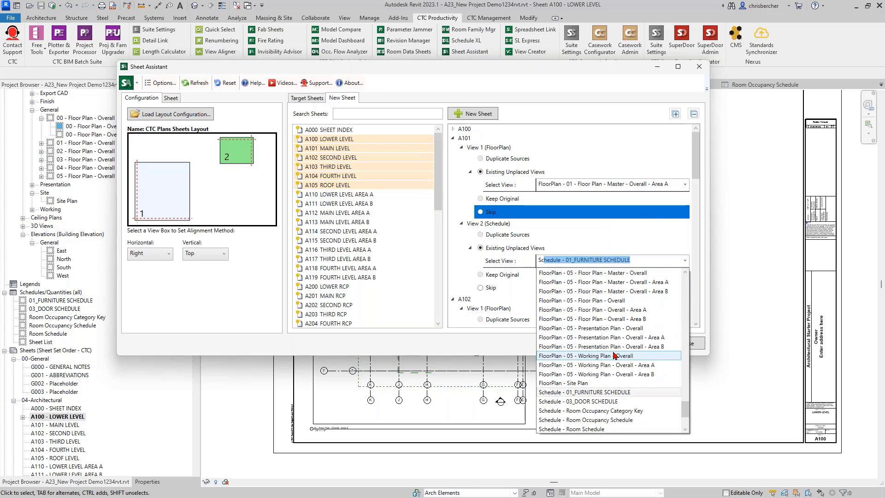
{"action": "left_click", "coordinate": [602, 375]}
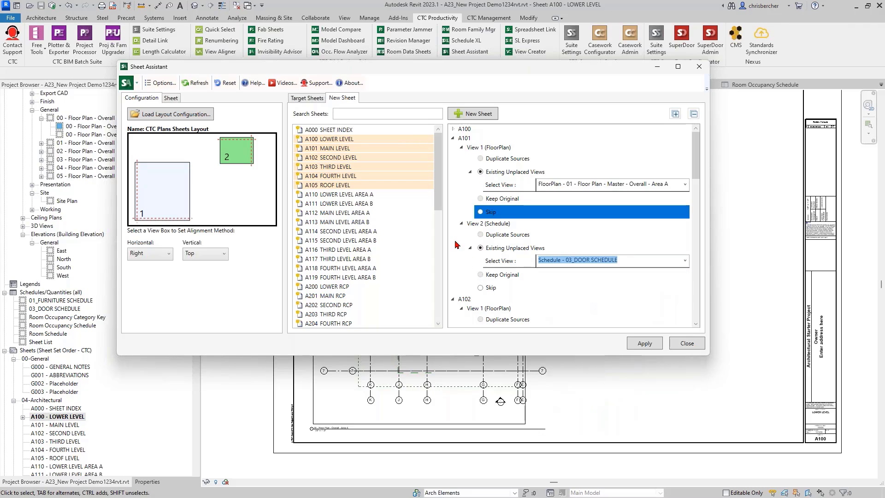
{"action": "scroll", "coordinate": [472, 293], "scroll_direction": "down", "scroll_amount": 2}
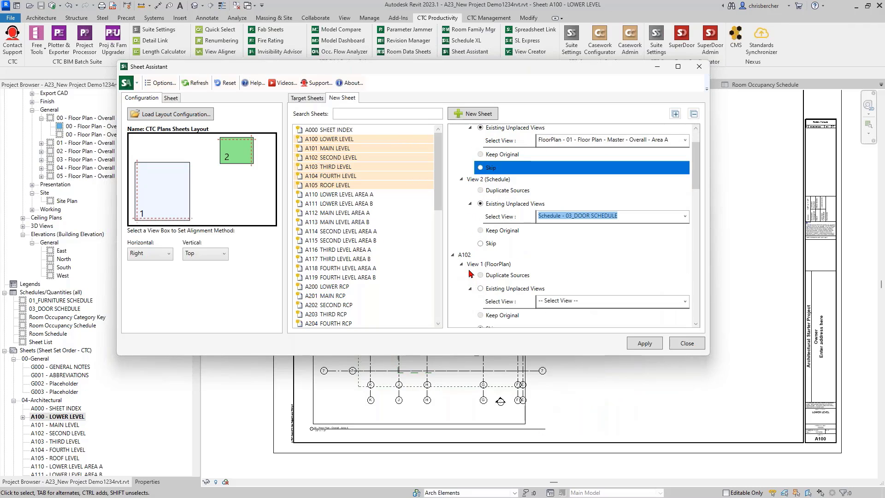
Step: Assign FloorPlan - 02 - Floor Plan - Overall - Area A to sheet A102
{"action": "left_click", "coordinate": [480, 288]}
{"action": "left_click", "coordinate": [569, 301]}
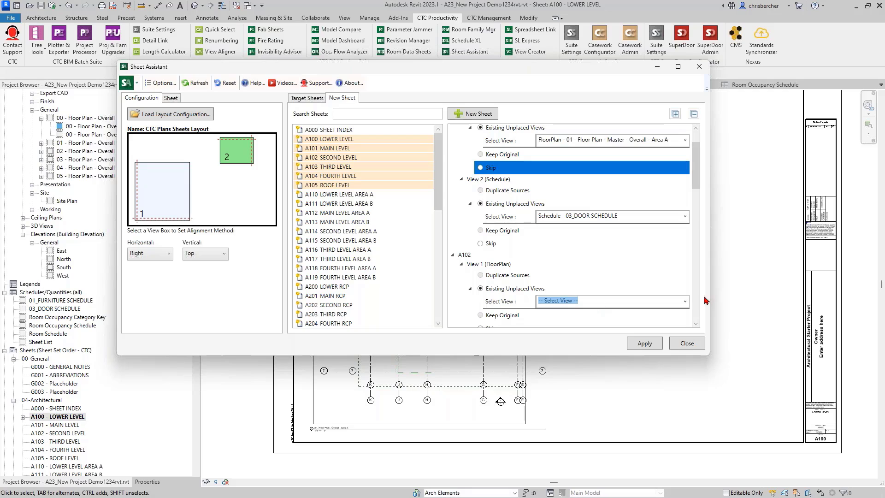
{"action": "left_click", "coordinate": [685, 301]}
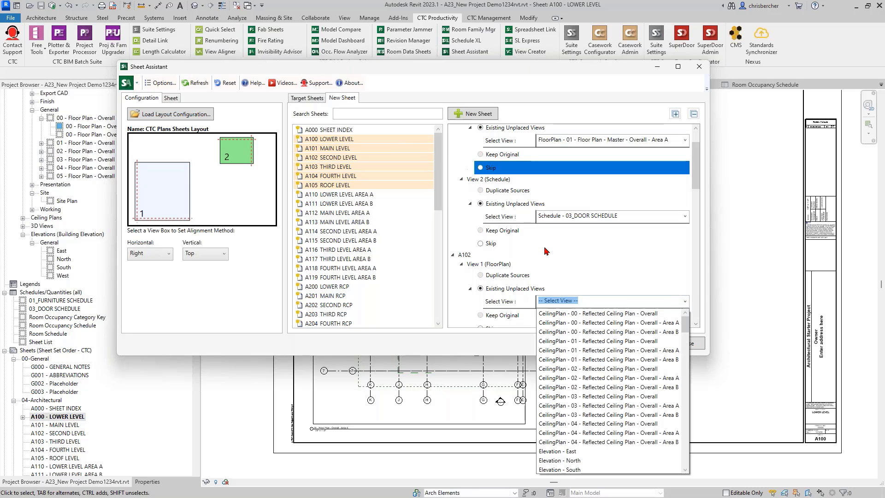
{"action": "scroll", "coordinate": [599, 369], "scroll_direction": "down", "scroll_amount": 10}
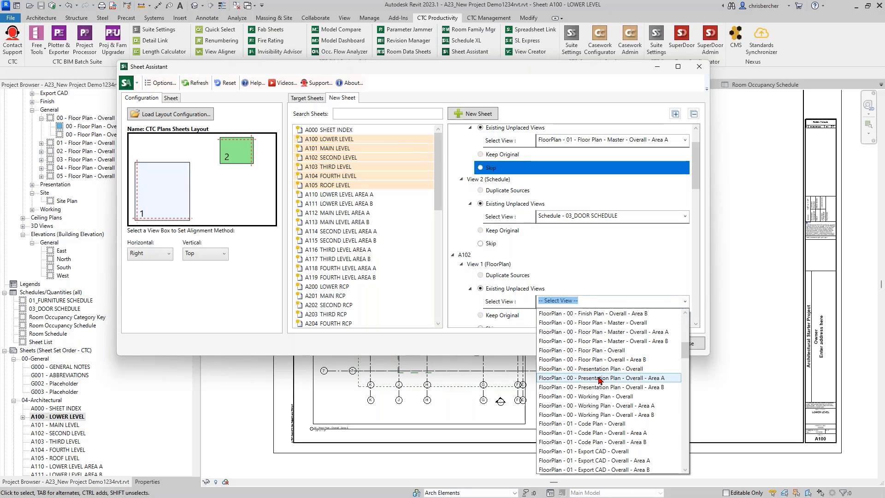
{"action": "scroll", "coordinate": [599, 397], "scroll_direction": "down", "scroll_amount": 1}
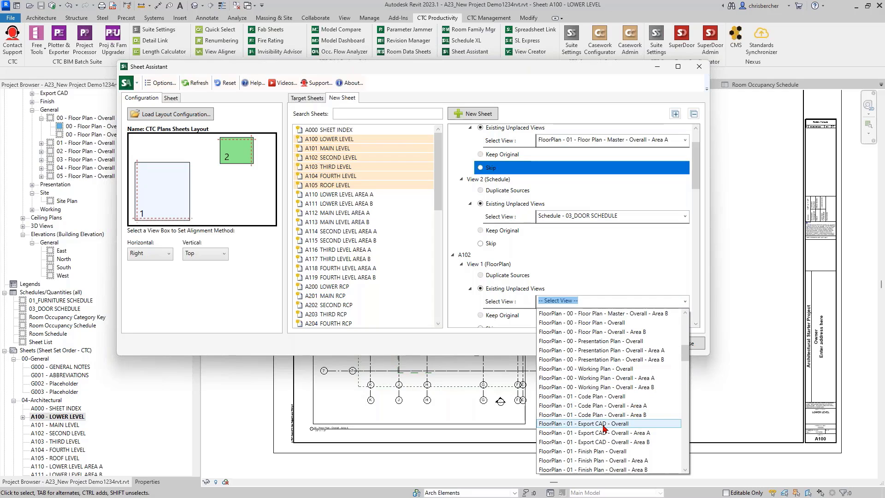
{"action": "scroll", "coordinate": [604, 427], "scroll_direction": "down", "scroll_amount": 5}
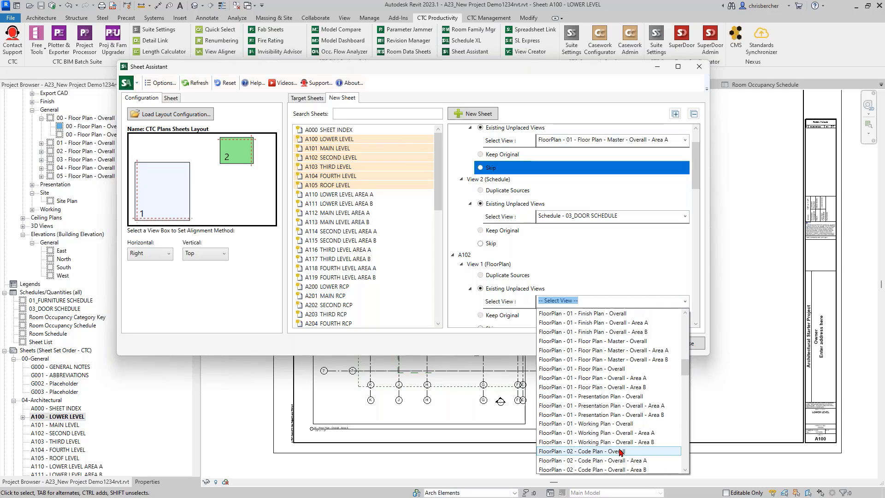
{"action": "scroll", "coordinate": [623, 433], "scroll_direction": "down", "scroll_amount": 6}
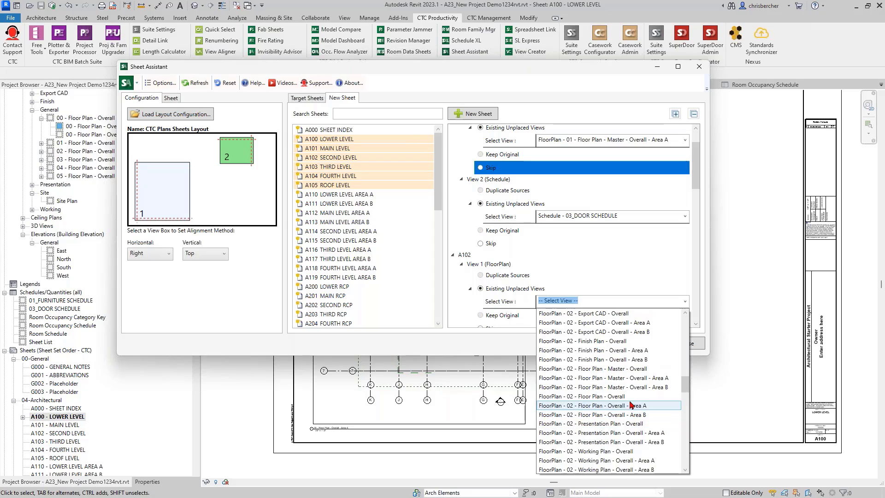
{"action": "left_click", "coordinate": [628, 407]}
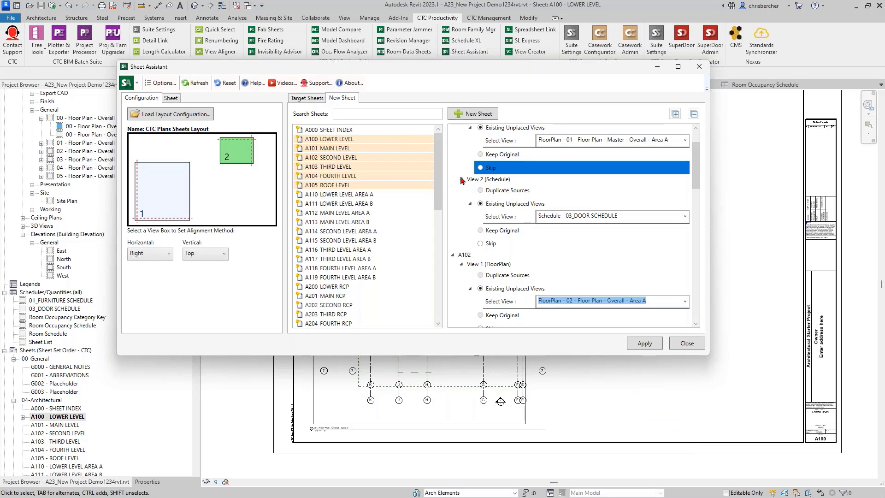
{"action": "scroll", "coordinate": [462, 180], "scroll_direction": "up", "scroll_amount": 1}
{"action": "left_click", "coordinate": [456, 138]}
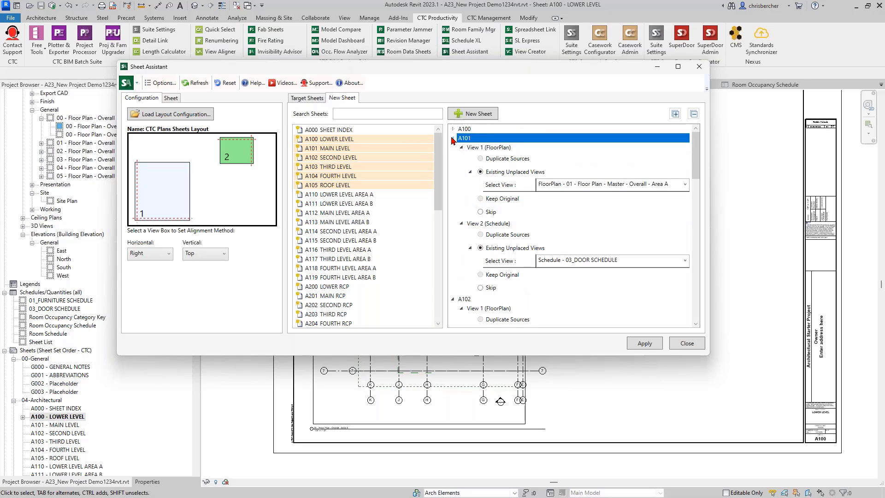
{"action": "left_click", "coordinate": [453, 139]}
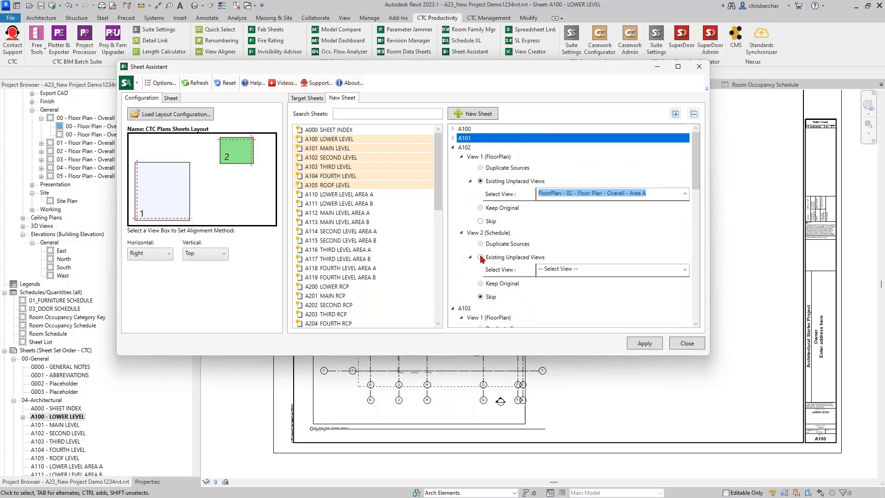
Step: Assign the 03_DOOR SCHEDULE as A102's schedule view
{"action": "left_click", "coordinate": [572, 273]}
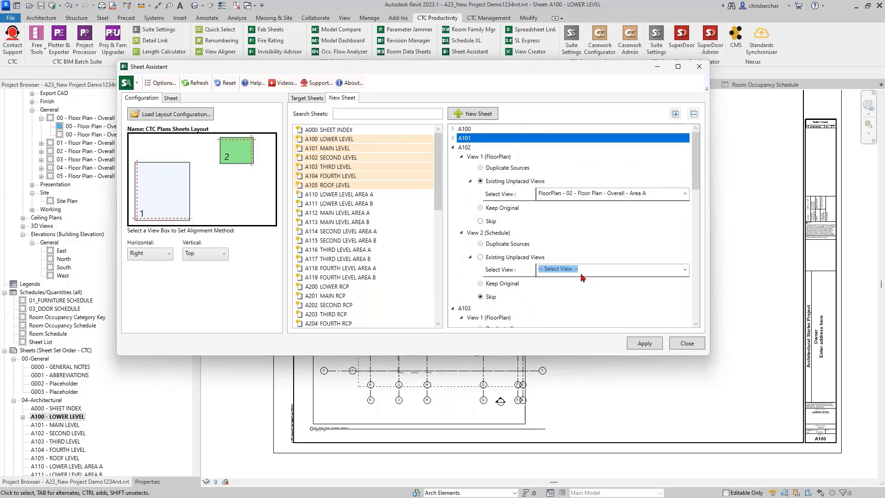
{"action": "left_click", "coordinate": [685, 271]}
{"action": "scroll", "coordinate": [632, 356], "scroll_direction": "down", "scroll_amount": 1}
{"action": "type", "text": "S"}
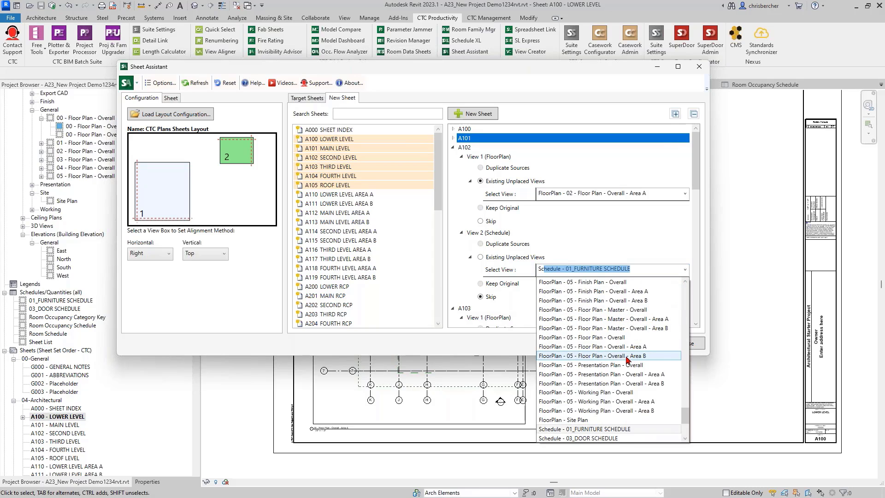
{"action": "scroll", "coordinate": [628, 359], "scroll_direction": "down", "scroll_amount": 3}
{"action": "left_click", "coordinate": [618, 353]}
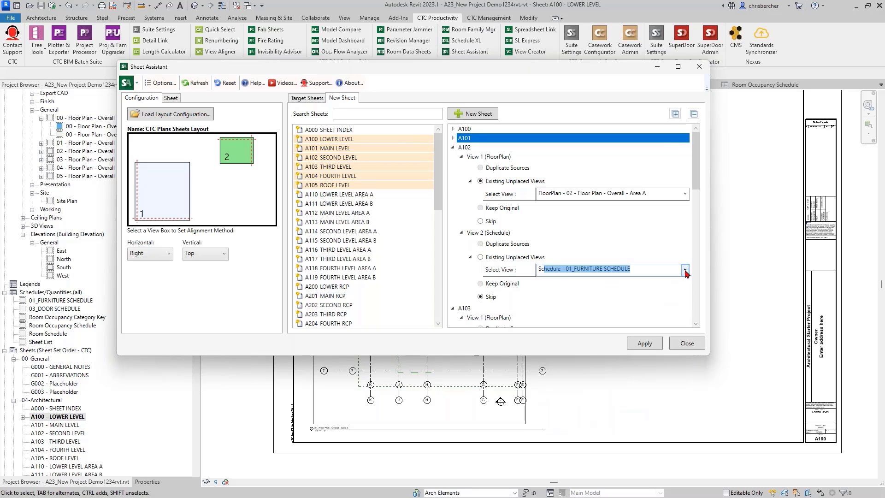
{"action": "left_click", "coordinate": [686, 272]}
{"action": "left_click", "coordinate": [605, 341]}
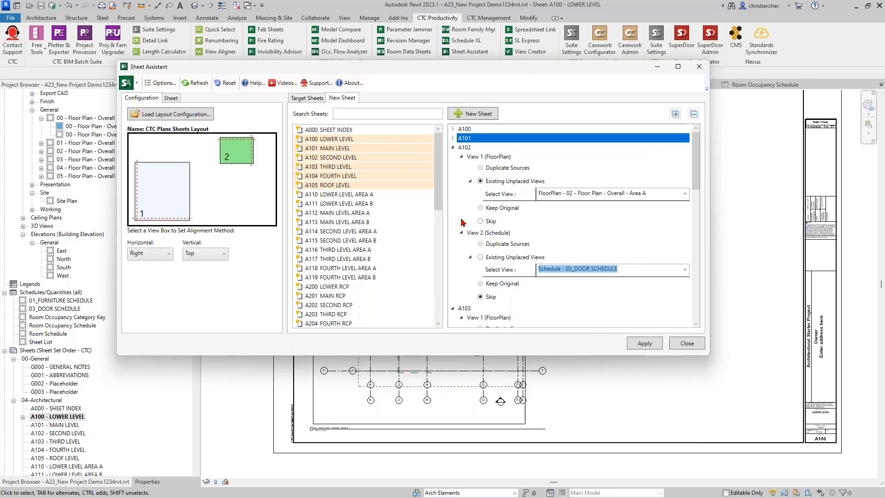
Step: Remove A103, A104 and A105 from the list and apply to create A100–A102
{"action": "left_click", "coordinate": [453, 148]}
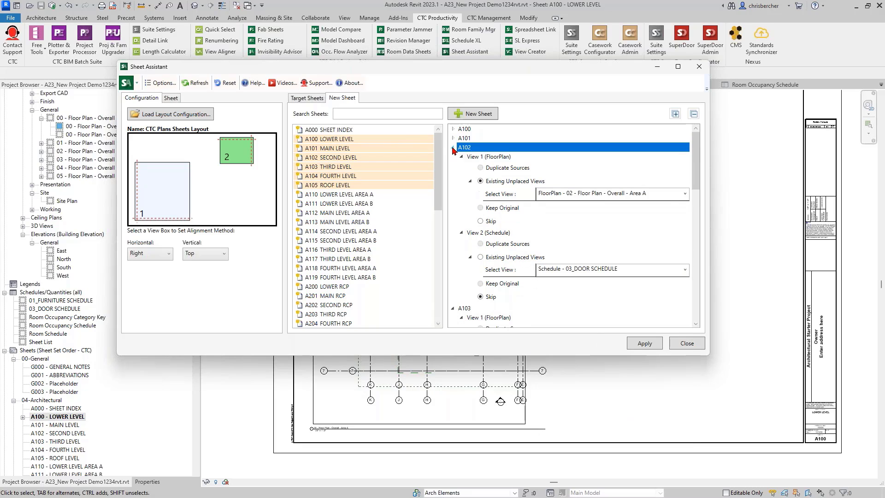
{"action": "left_click", "coordinate": [454, 148]}
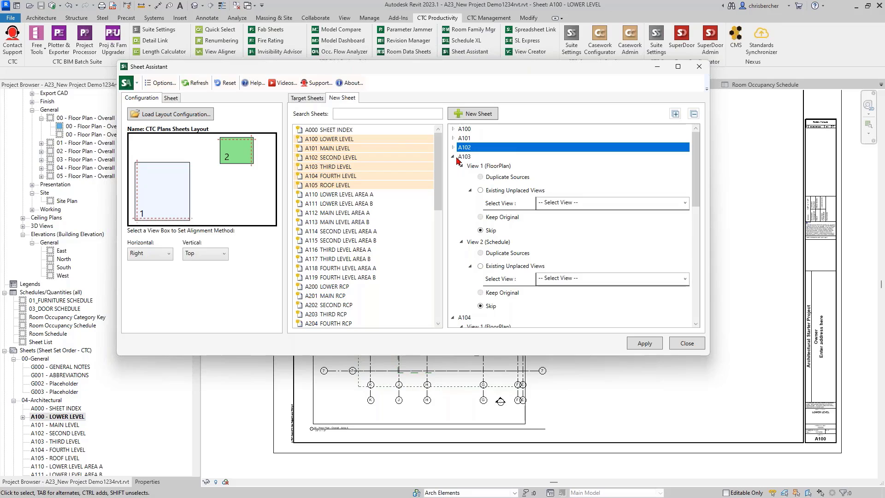
{"action": "left_click", "coordinate": [453, 157]}
{"action": "left_click", "coordinate": [453, 166]}
{"action": "left_click", "coordinate": [453, 176]}
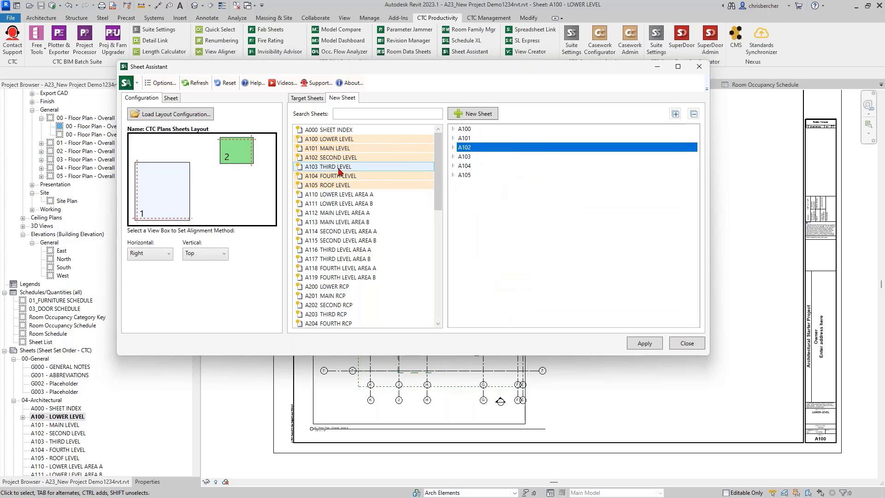
{"action": "left_click", "coordinate": [338, 169]}
{"action": "left_click", "coordinate": [339, 177]}
{"action": "left_click", "coordinate": [339, 185]}
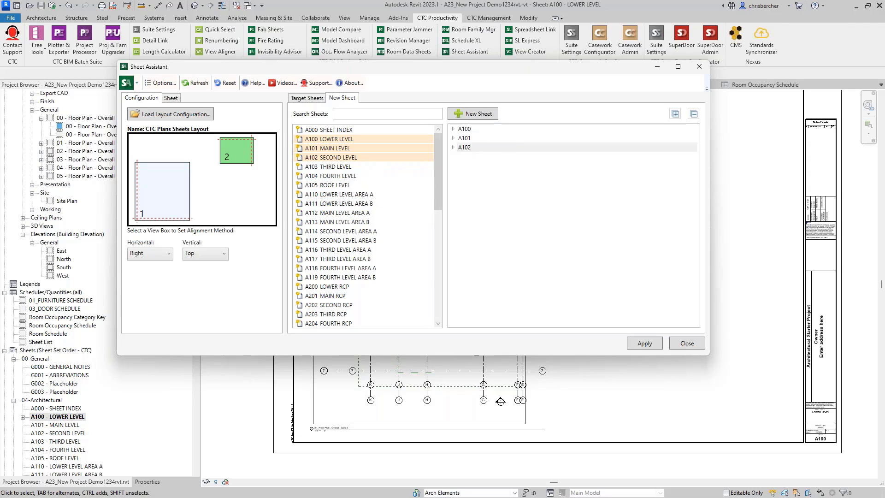
{"action": "left_click", "coordinate": [643, 344]}
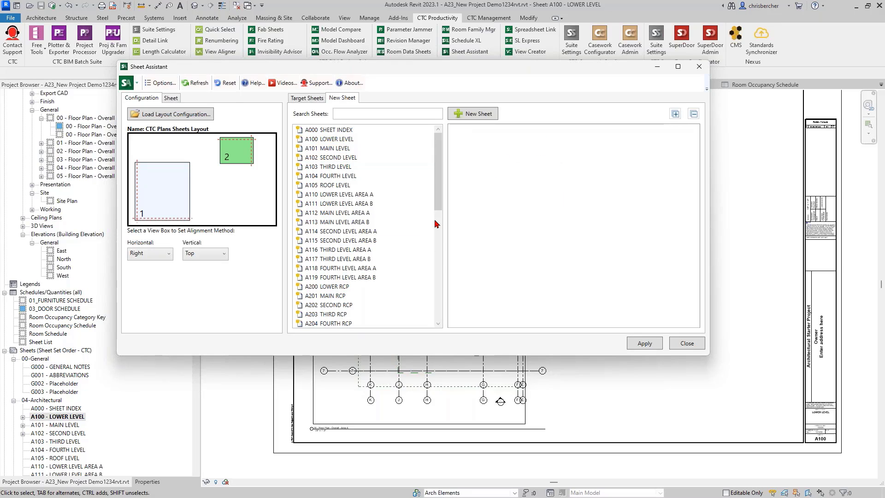
Step: Expand sheets A100–A102 in the Project Browser and open A101 - MAIN LEVEL
{"action": "left_click", "coordinate": [22, 417]}
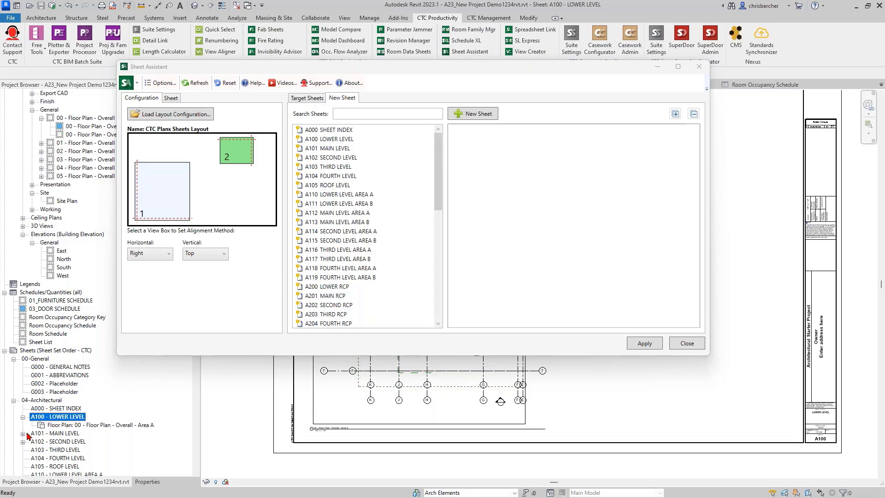
{"action": "left_click", "coordinate": [23, 434]}
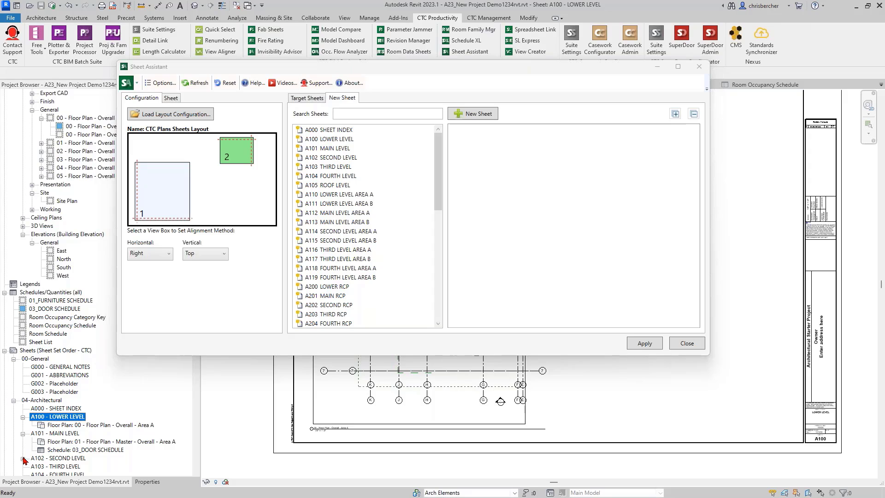
{"action": "left_click", "coordinate": [23, 458]}
{"action": "scroll", "coordinate": [102, 421], "scroll_direction": "down", "scroll_amount": 1}
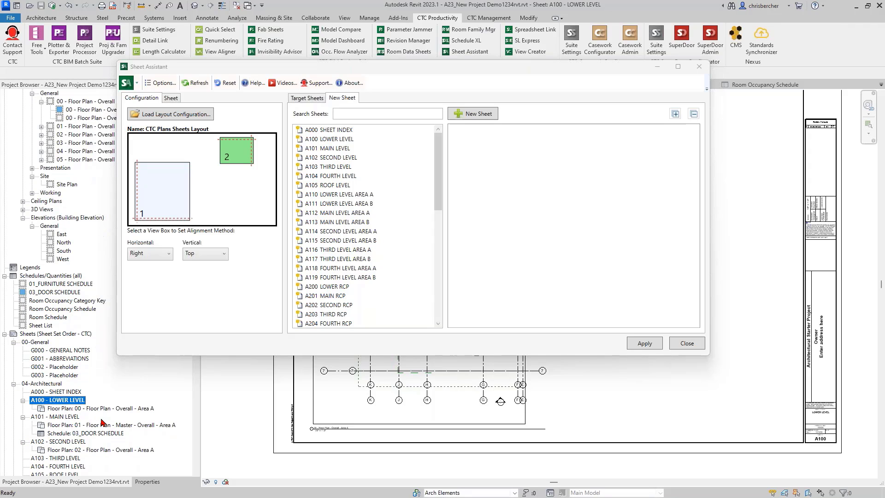
{"action": "double_click", "coordinate": [59, 417]}
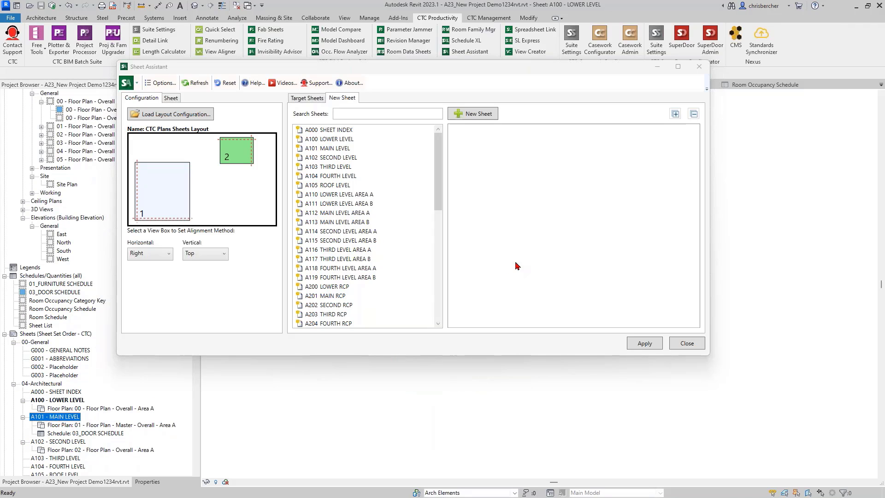
Step: Move the Sheet Assistant aside, zoom out and select A101's title block
{"action": "middle_click_drag", "start_coordinate": [575, 423], "coordinate": [568, 462]}
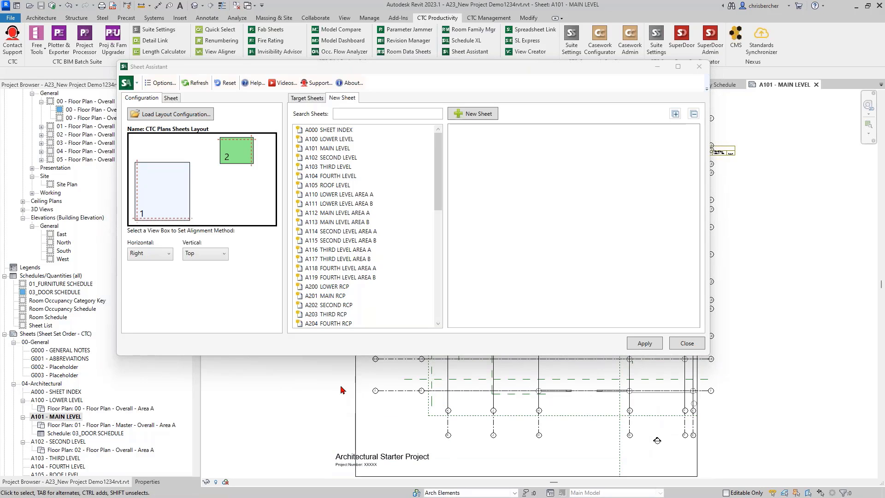
{"action": "left_click", "coordinate": [355, 384]}
{"action": "left_click", "coordinate": [297, 395]}
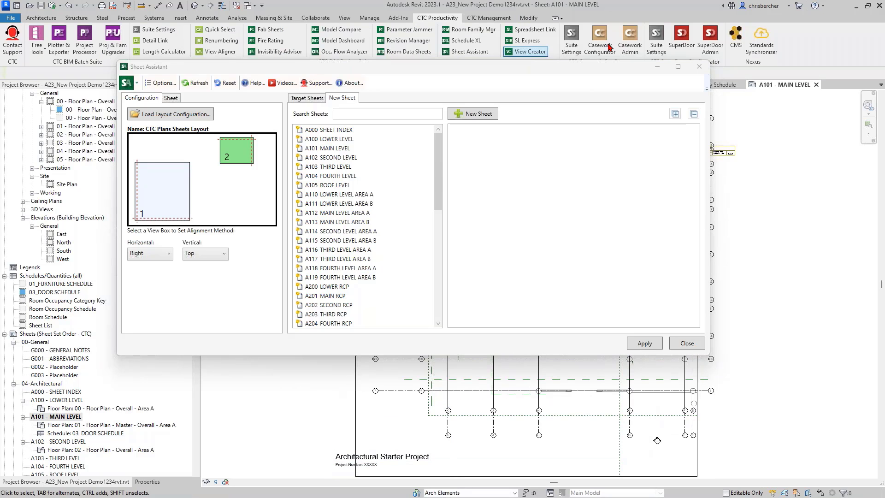
{"action": "left_click_drag", "start_coordinate": [604, 72], "coordinate": [884, 89]}
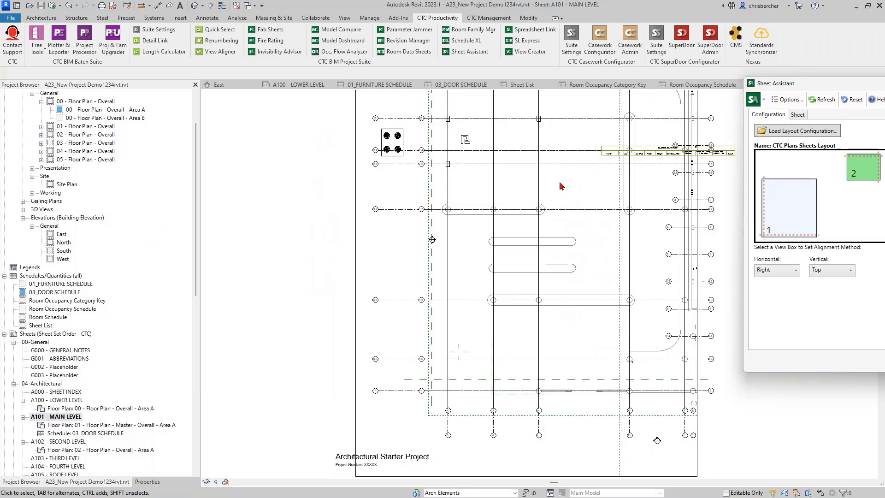
{"action": "scroll", "coordinate": [502, 214], "scroll_direction": "down", "scroll_amount": 3}
{"action": "scroll", "coordinate": [503, 215], "scroll_direction": "down", "scroll_amount": 1}
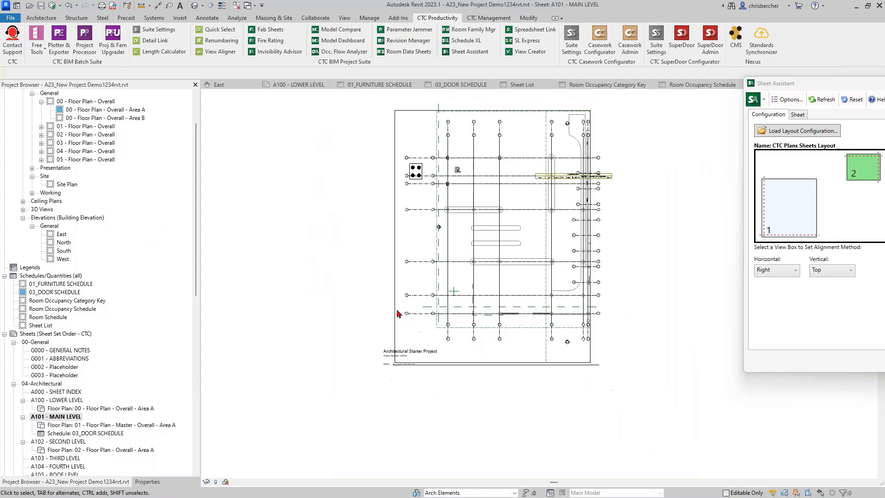
{"action": "left_click", "coordinate": [388, 354]}
Step: Change the A101 title block type to TB_E1 30 x 42-CTC Burlington
{"action": "left_click", "coordinate": [147, 481]}
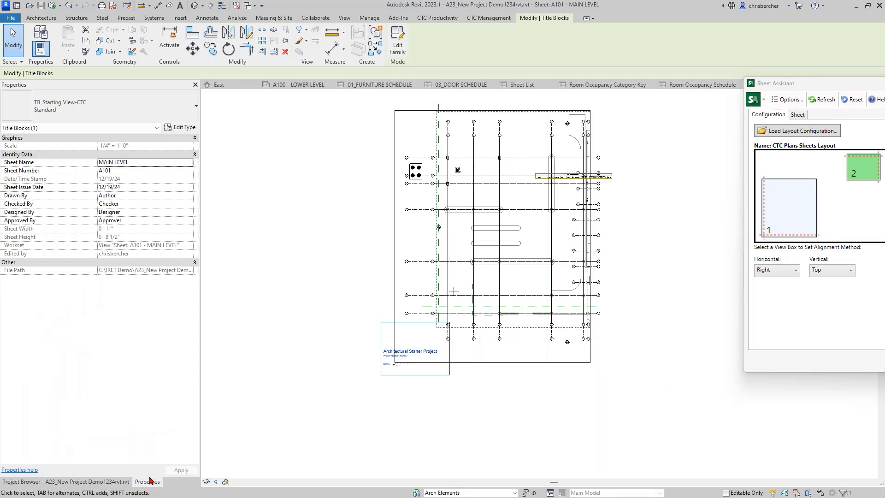
{"action": "left_click", "coordinate": [83, 109]}
{"action": "left_click", "coordinate": [82, 156]}
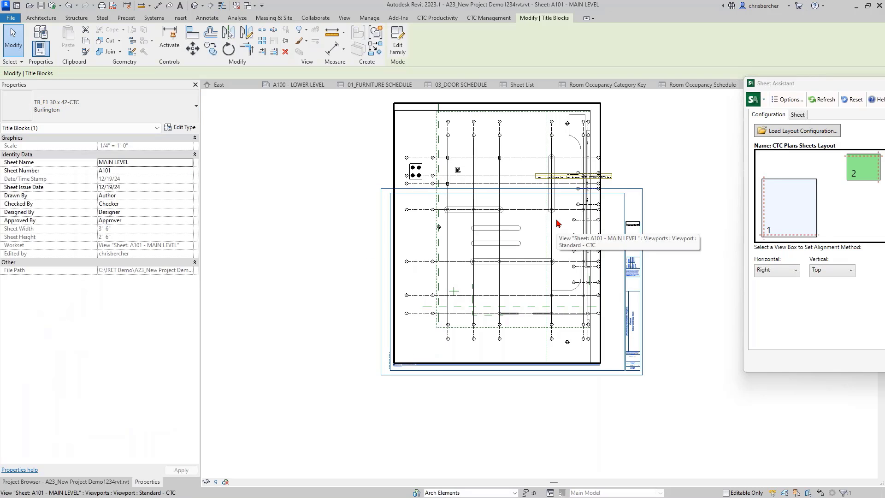
Step: Reposition the Sheet Assistant window to uncover the 1/4" = 1'-0" floor plan viewport
{"action": "middle_click_drag", "start_coordinate": [687, 191], "coordinate": [641, 195]}
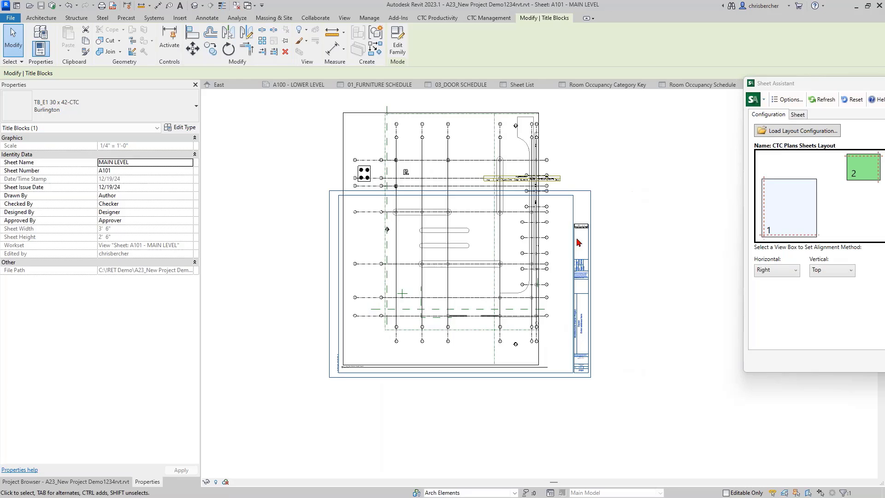
{"action": "scroll", "coordinate": [576, 215], "scroll_direction": "up", "scroll_amount": 2}
{"action": "left_click_drag", "start_coordinate": [799, 80], "coordinate": [413, 107]}
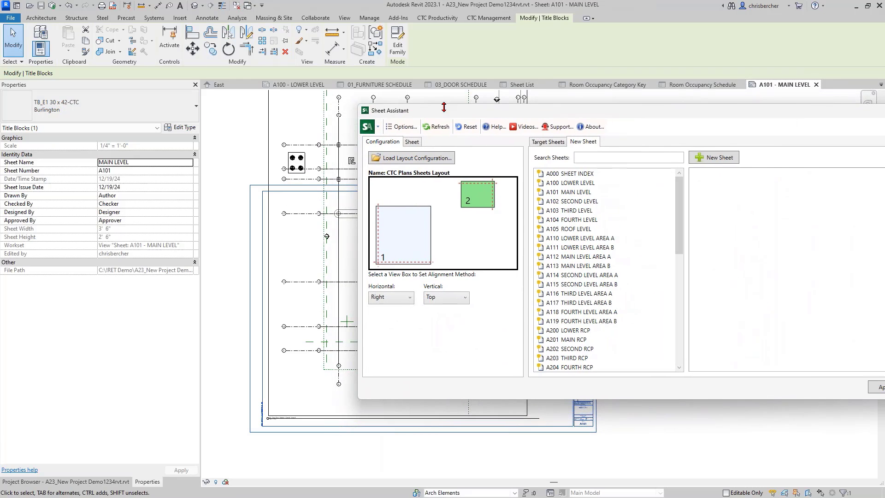
{"action": "left_click_drag", "start_coordinate": [491, 111], "coordinate": [503, 110]}
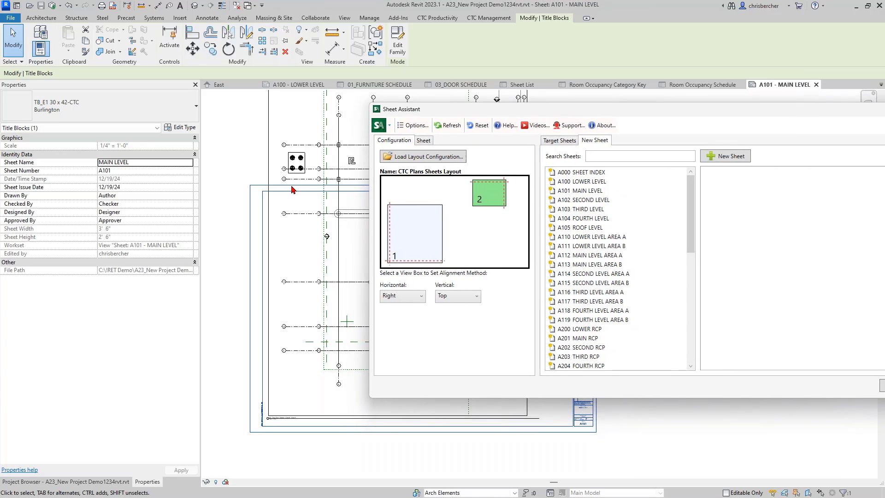
{"action": "left_click", "coordinate": [273, 146]}
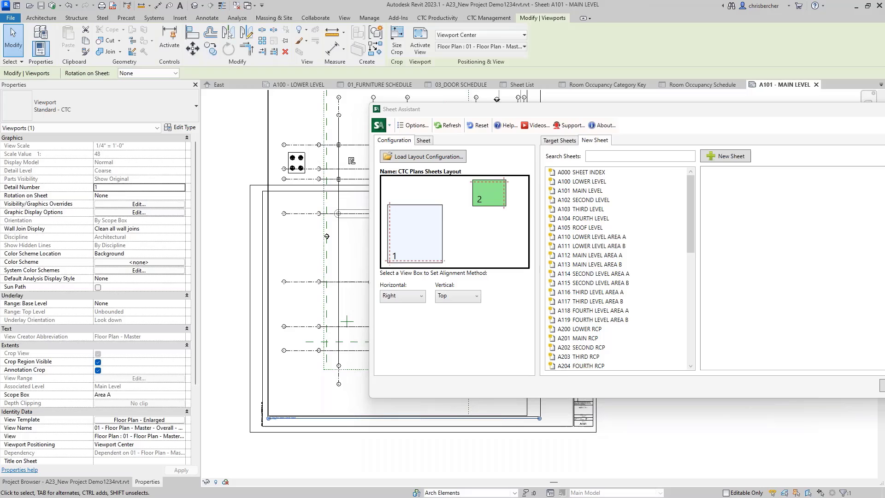
{"action": "left_click", "coordinate": [261, 147]}
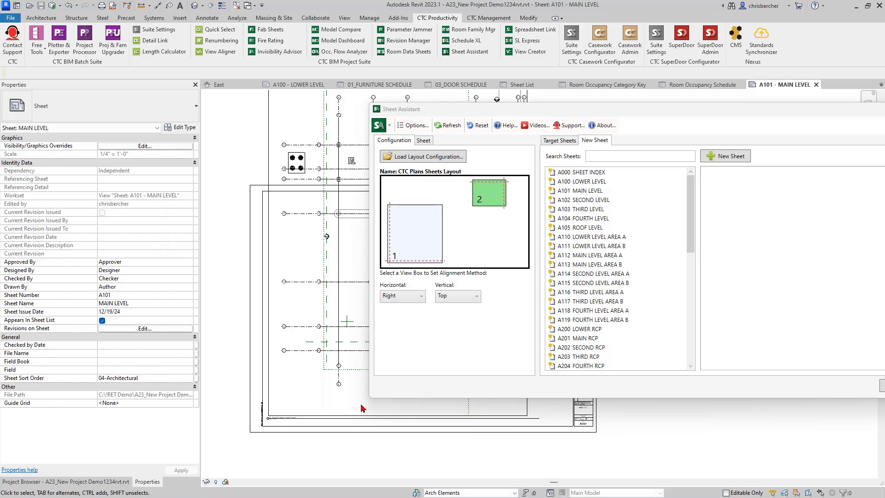
{"action": "left_click_drag", "start_coordinate": [633, 110], "coordinate": [629, 251]}
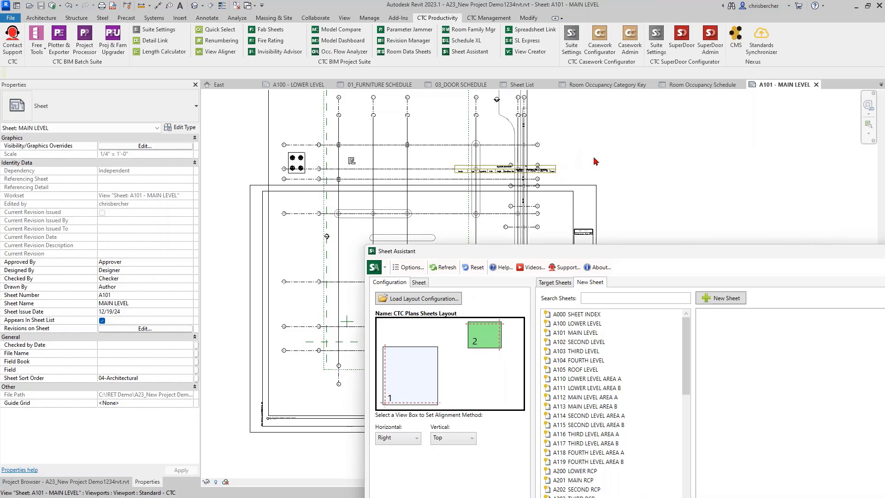
Step: Switch the A101 title block type to Galesburg
{"action": "left_click", "coordinate": [594, 161]}
{"action": "left_click", "coordinate": [549, 172]}
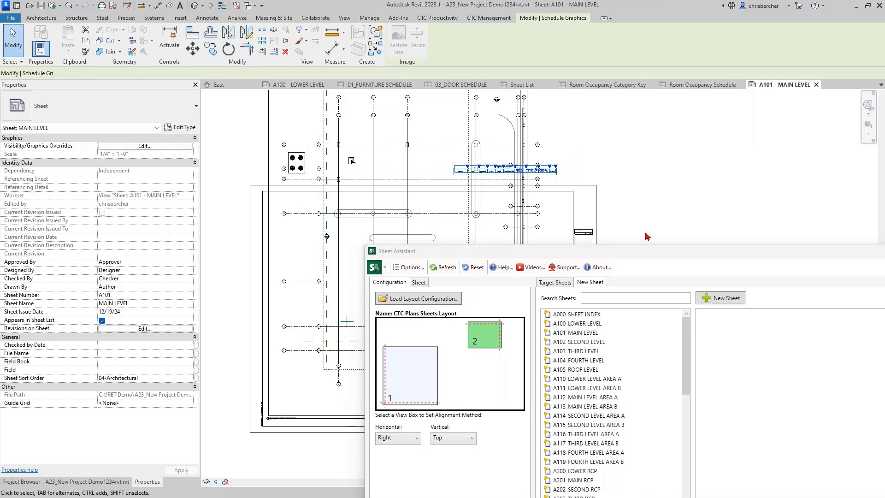
{"action": "left_click", "coordinate": [576, 191]}
{"action": "left_click", "coordinate": [148, 109]}
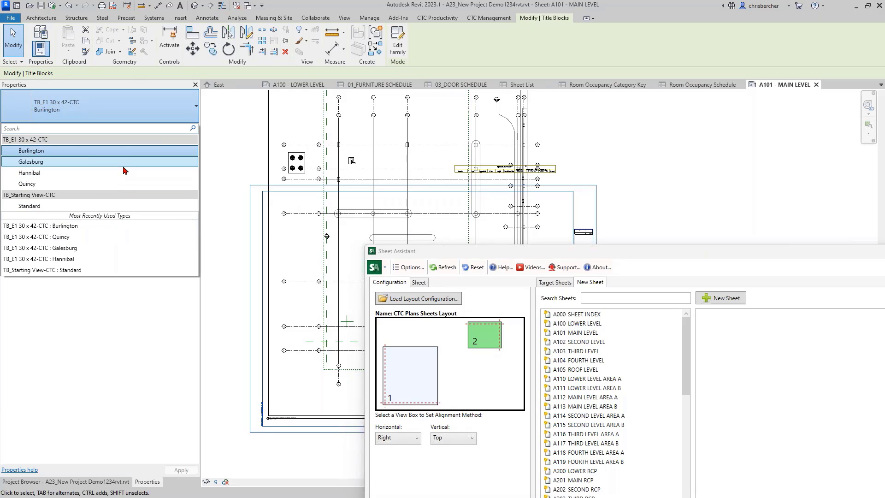
{"action": "left_click", "coordinate": [122, 162]}
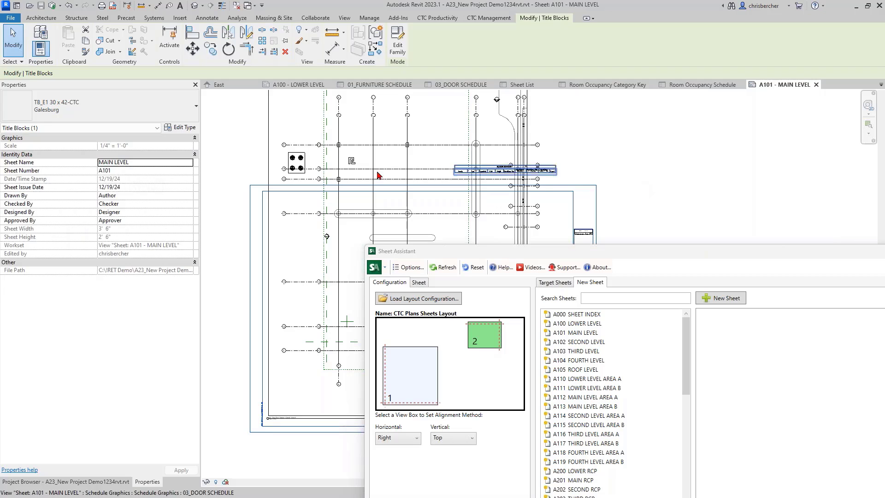
Step: Restore the Burlington title block and close the Sheet Assistant
{"action": "left_click", "coordinate": [99, 109]}
{"action": "left_click", "coordinate": [95, 152]}
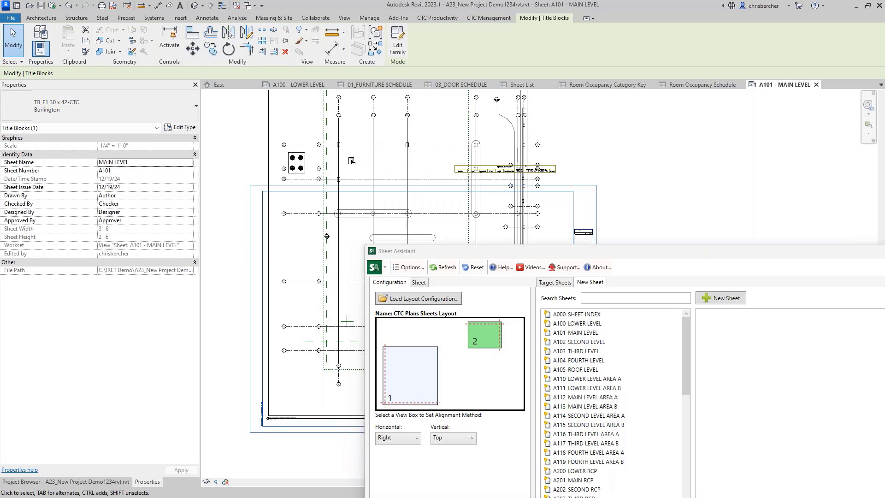
{"action": "left_click_drag", "start_coordinate": [694, 255], "coordinate": [502, 102]}
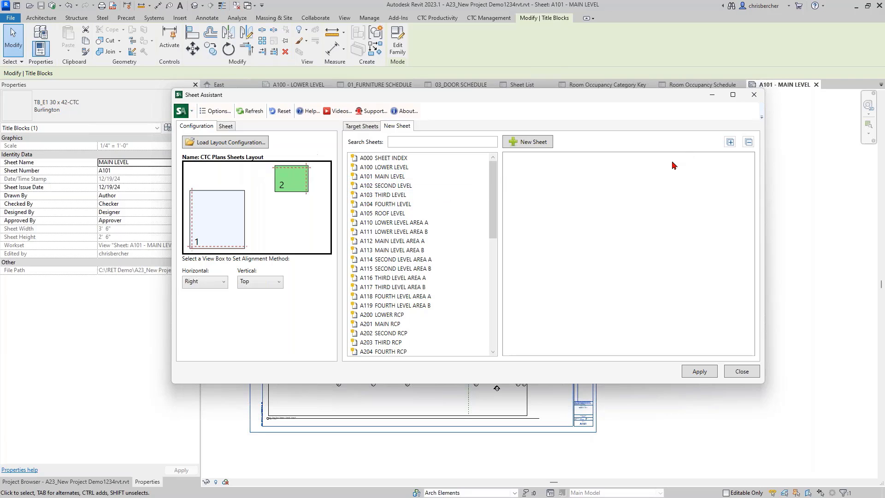
{"action": "left_click", "coordinate": [744, 372]}
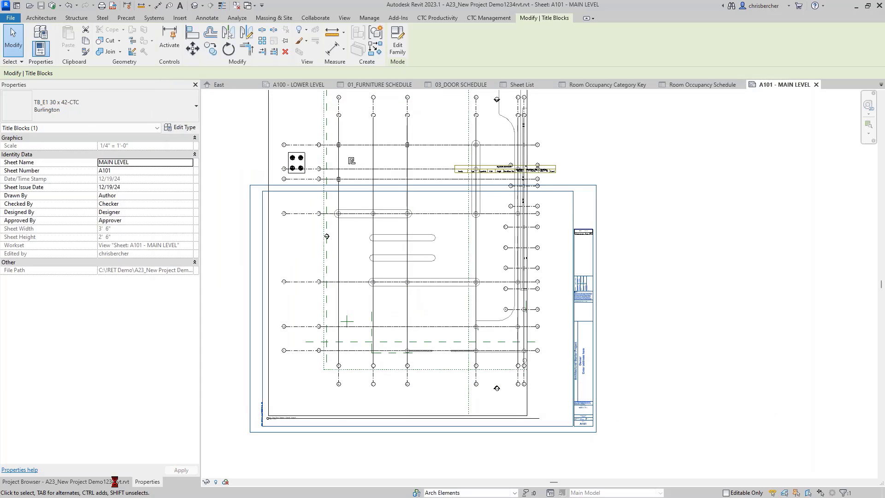
Step: Collapse sheets A100–A102 in the Project Browser and open A103 THIRD LEVEL
{"action": "left_click", "coordinate": [90, 482]}
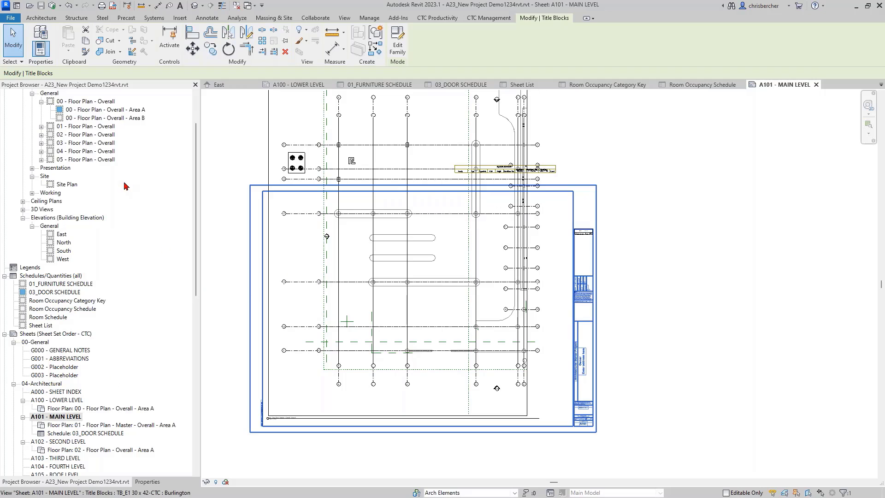
{"action": "left_click", "coordinate": [23, 400]}
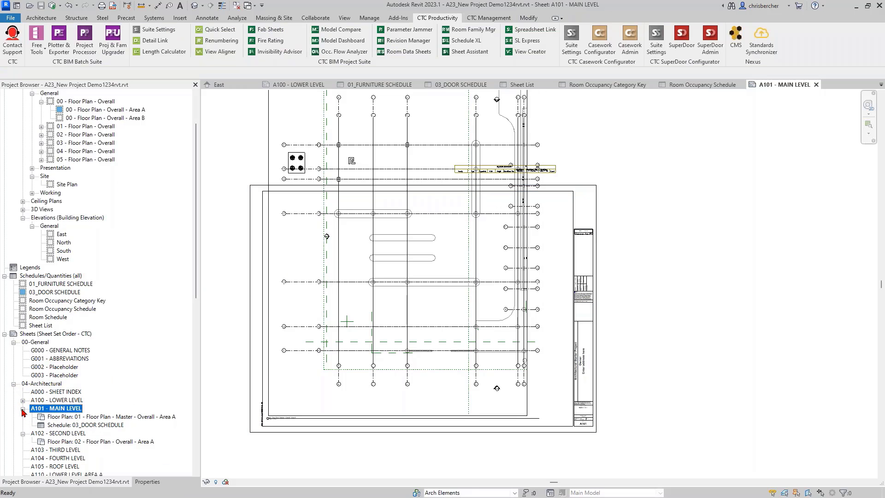
{"action": "left_click", "coordinate": [22, 409]}
{"action": "left_click", "coordinate": [23, 416]}
{"action": "scroll", "coordinate": [45, 396], "scroll_direction": "down", "scroll_amount": 2}
{"action": "scroll", "coordinate": [47, 396], "scroll_direction": "down", "scroll_amount": 3}
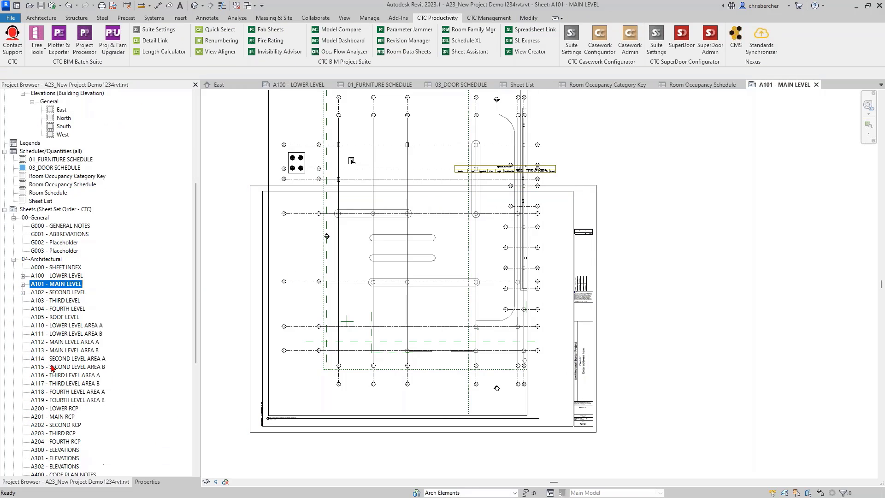
{"action": "left_click", "coordinate": [408, 288]}
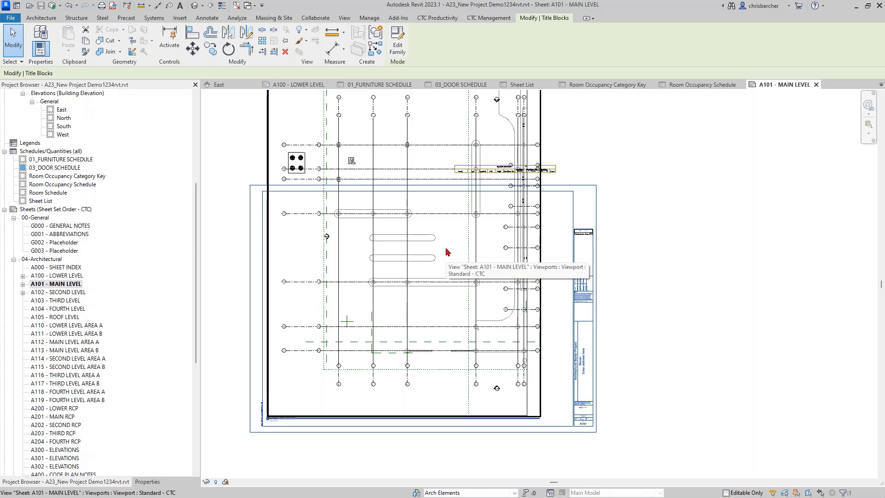
{"action": "double_click", "coordinate": [52, 301]}
Step: Select all title block instances in the entire project and switch them to TB_E1 30 x 42-CTC Burlington
{"action": "scroll", "coordinate": [70, 208], "scroll_direction": "up", "scroll_amount": 6}
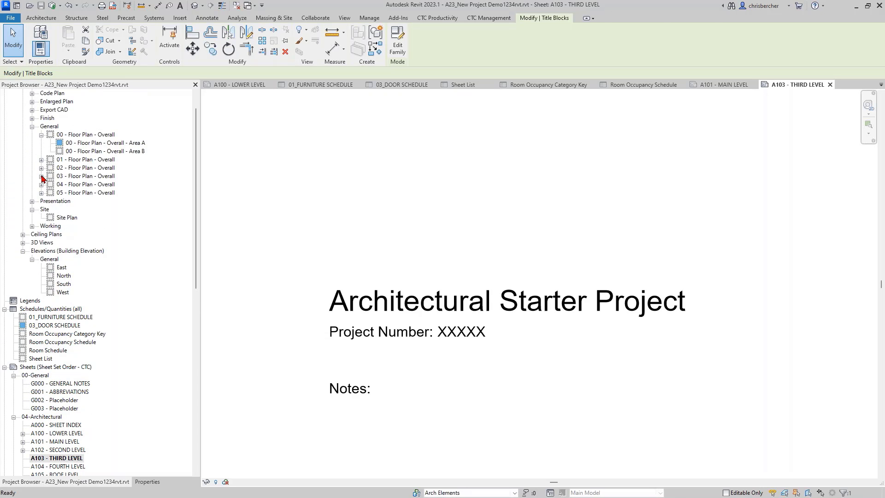
{"action": "left_click", "coordinate": [41, 177]}
{"action": "left_click", "coordinate": [440, 324]}
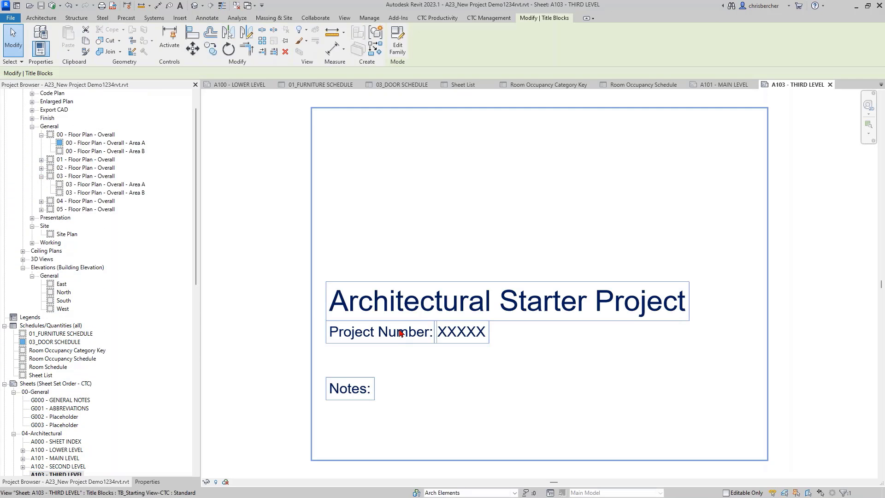
{"action": "right_click", "coordinate": [402, 325]}
{"action": "mouse_move", "coordinate": [489, 189]}
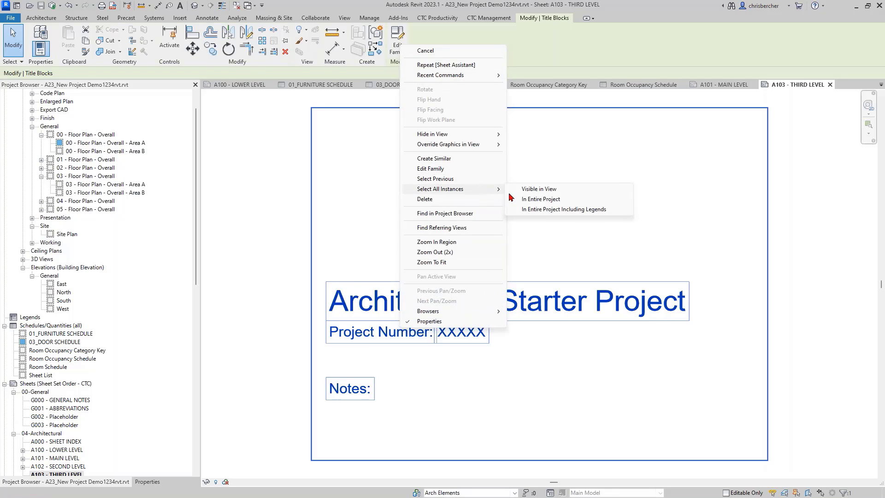
{"action": "left_click", "coordinate": [544, 201]}
{"action": "left_click", "coordinate": [148, 482]}
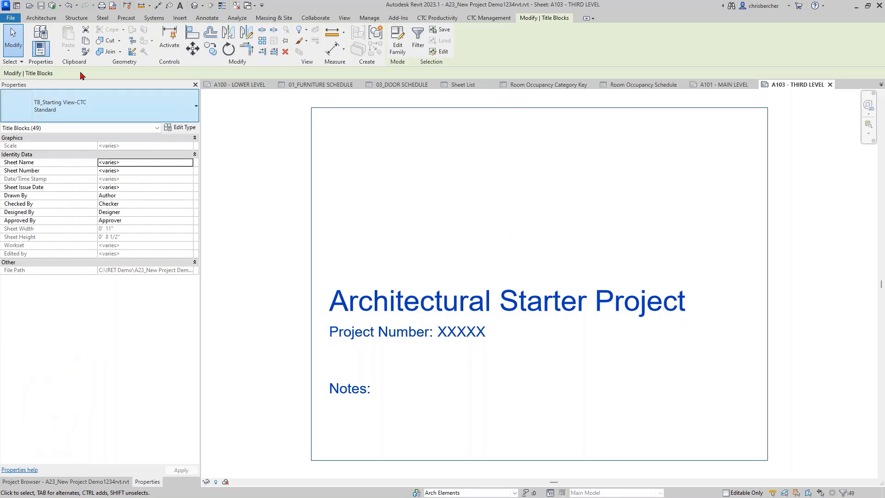
{"action": "left_click", "coordinate": [19, 110]}
{"action": "left_click", "coordinate": [71, 155]}
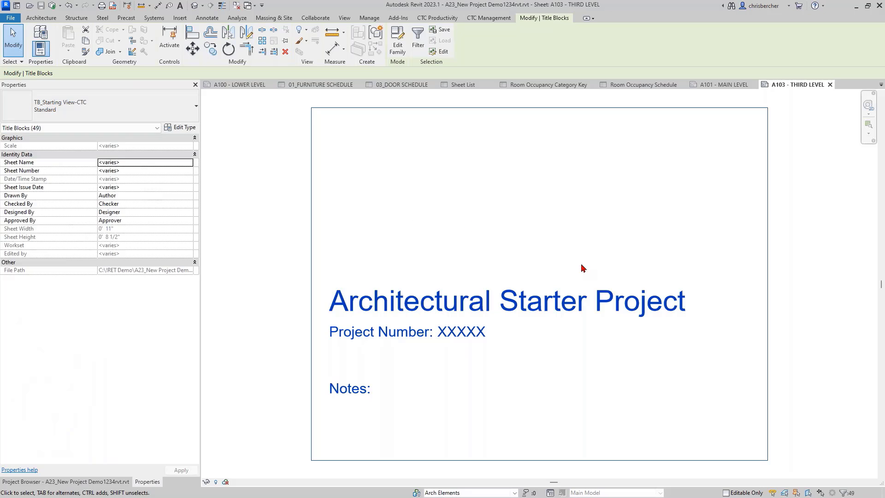
Step: Place the 03 - Floor Plan - Overall - Area A view on A103 and shift it right and up
{"action": "left_click", "coordinate": [233, 268]}
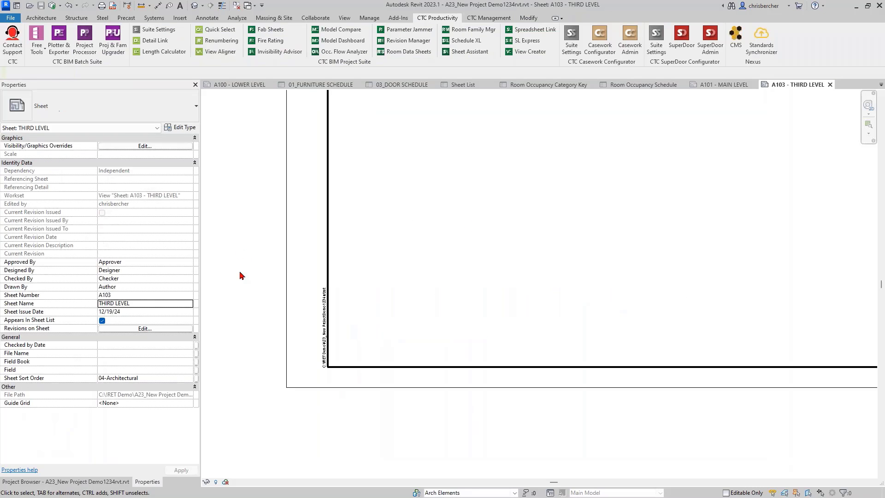
{"action": "left_click", "coordinate": [92, 484]}
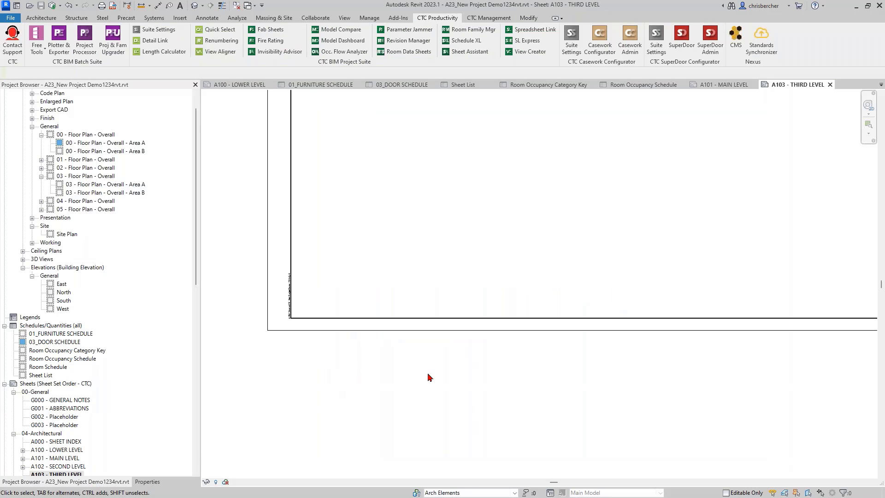
{"action": "left_click", "coordinate": [92, 186]}
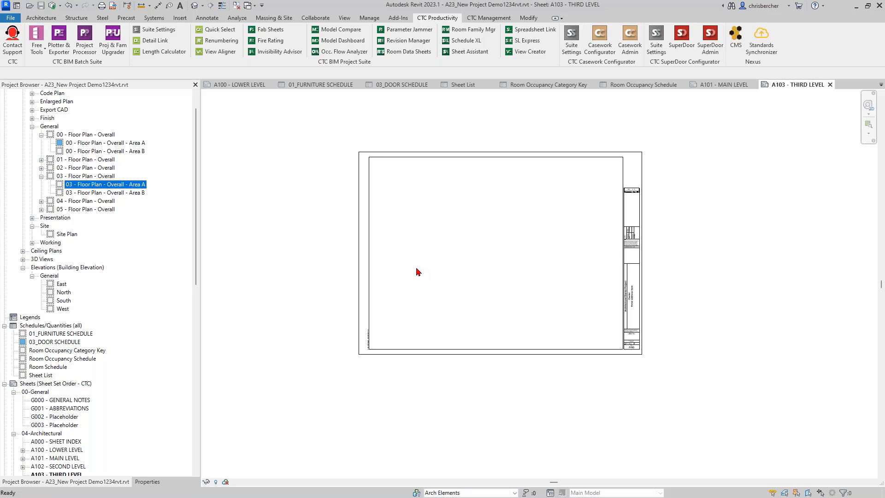
{"action": "left_click", "coordinate": [441, 271]}
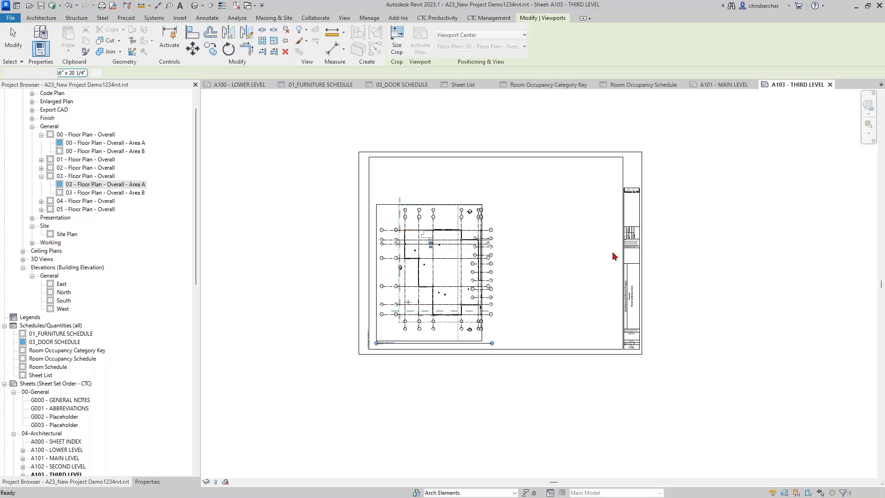
{"action": "left_click", "coordinate": [595, 261]}
{"action": "scroll", "coordinate": [530, 272], "scroll_direction": "up", "scroll_amount": 3}
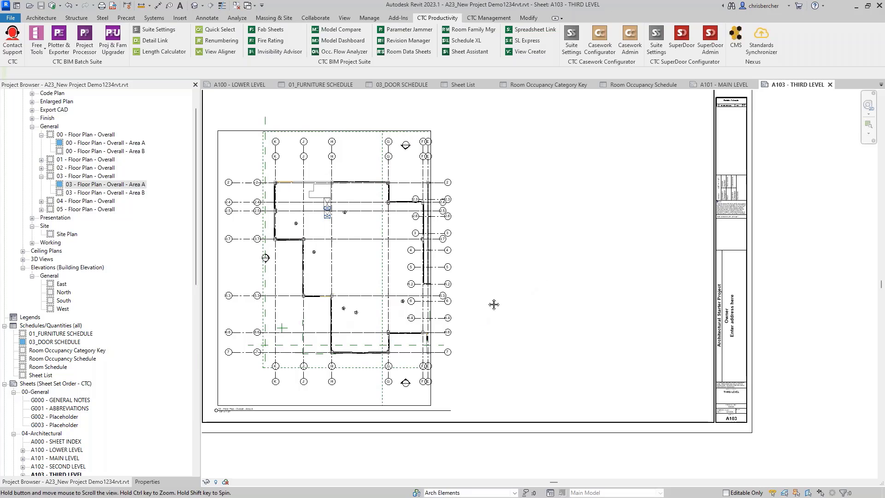
{"action": "middle_click_drag", "start_coordinate": [494, 304], "coordinate": [504, 305]}
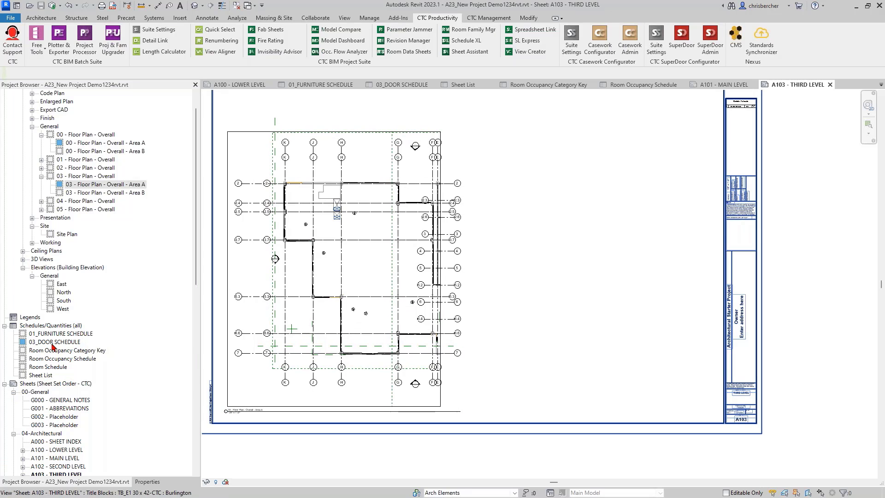
{"action": "left_click_drag", "start_coordinate": [341, 282], "coordinate": [498, 244]}
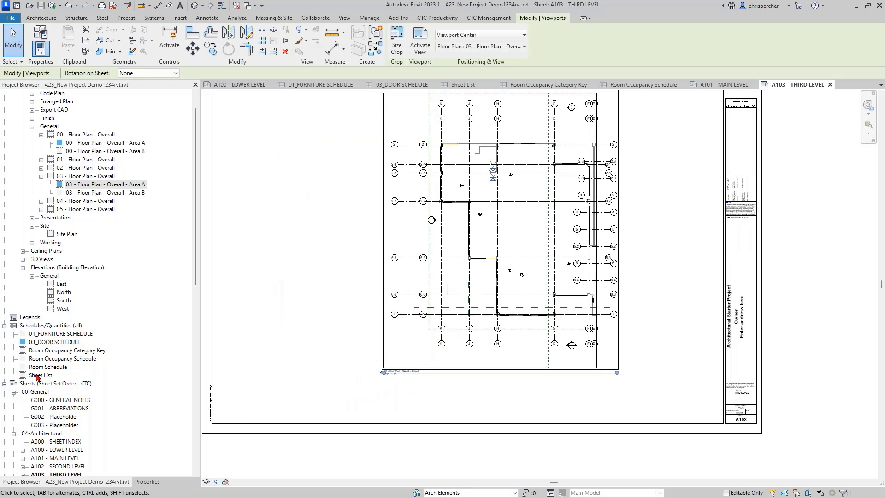
Step: Place 03_DOOR SCHEDULE at the sheet's upper left and launch the CTC Sheet Assistant
{"action": "left_click_drag", "start_coordinate": [45, 342], "coordinate": [355, 158]}
{"action": "middle_click_drag", "start_coordinate": [330, 198], "coordinate": [383, 237]}
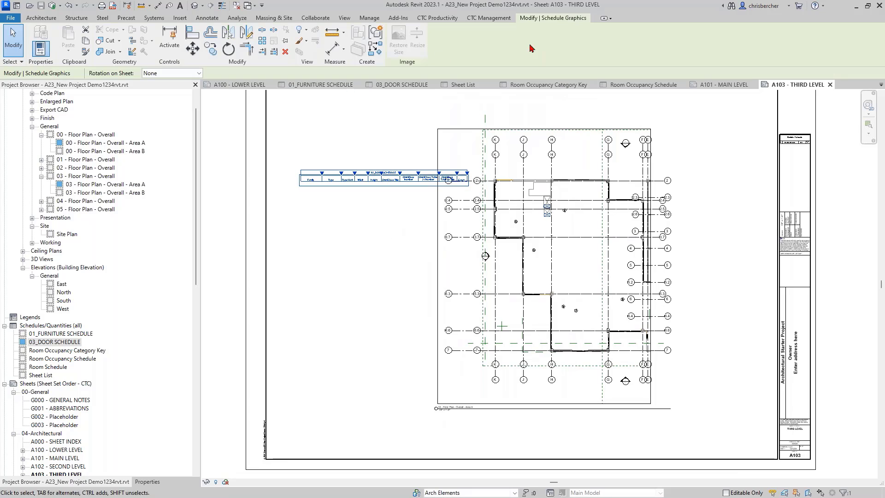
{"action": "left_click", "coordinate": [437, 17]}
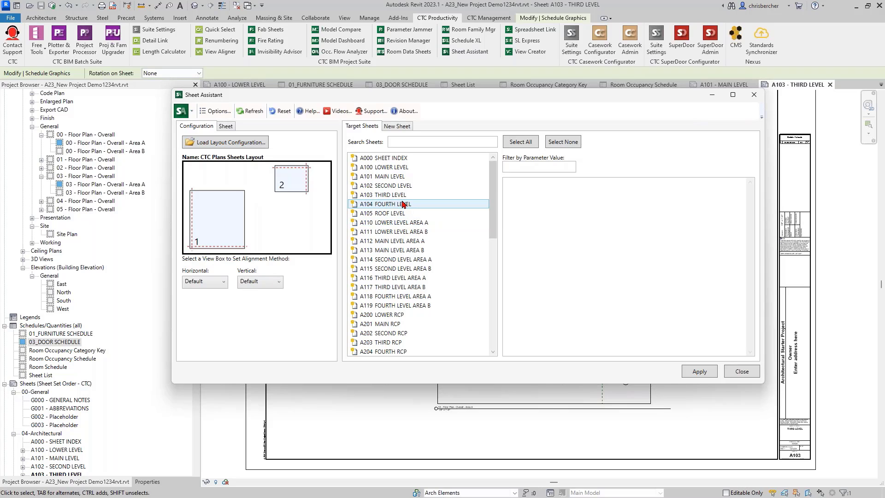
Step: Target A103 THIRD LEVEL, apply the CTC Plans Sheets Layout, and close the Sheet Assistant
{"action": "left_click", "coordinate": [388, 194]}
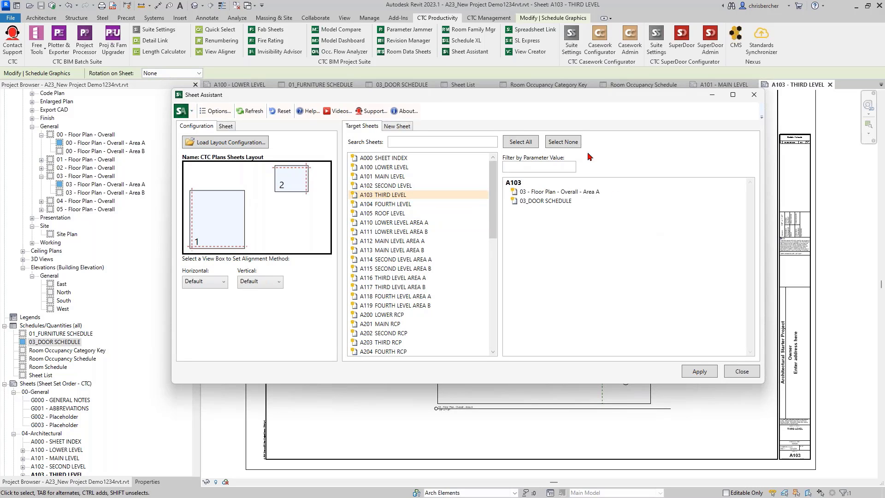
{"action": "left_click", "coordinate": [699, 371]}
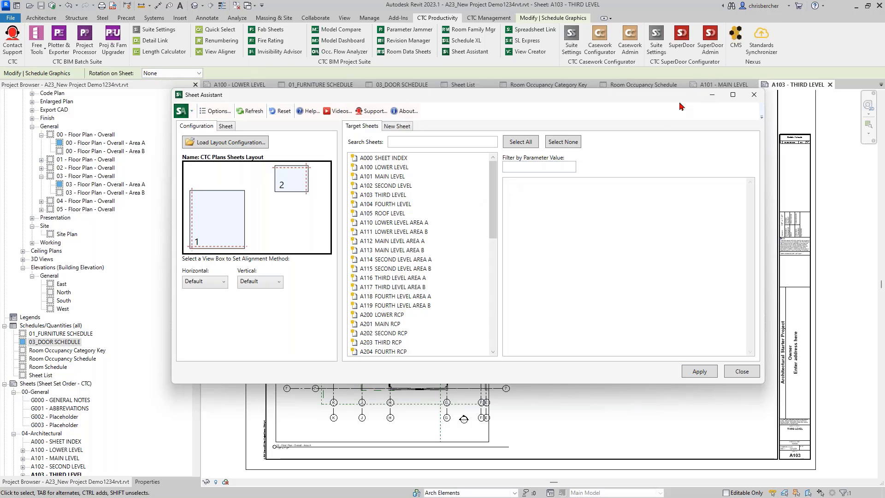
{"action": "left_click_drag", "start_coordinate": [660, 94], "coordinate": [544, 58]}
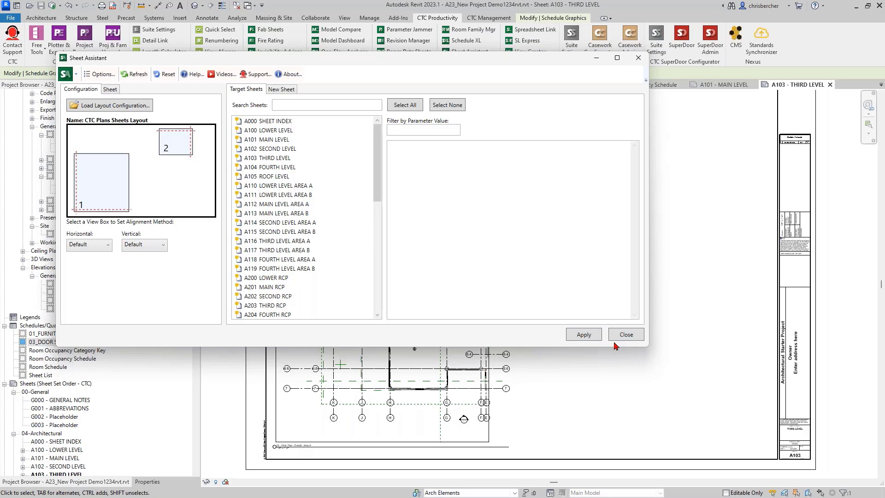
{"action": "left_click_drag", "start_coordinate": [444, 62], "coordinate": [537, 47]}
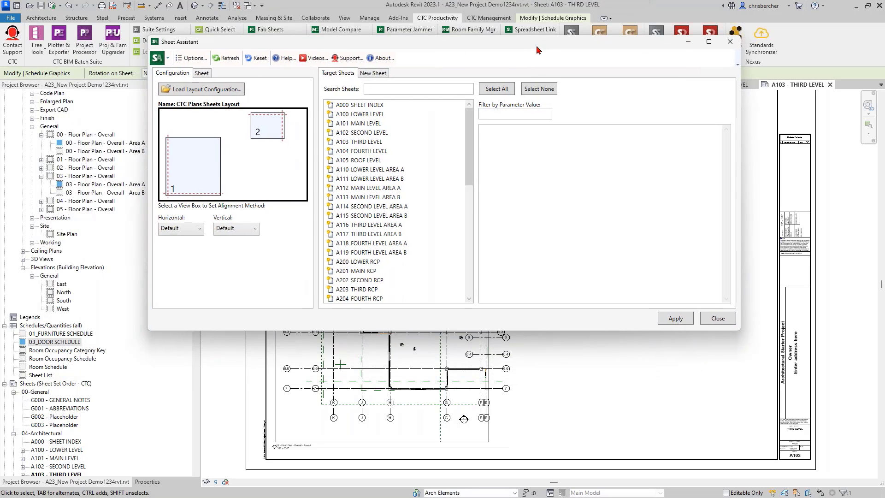
{"action": "left_click", "coordinate": [714, 320]}
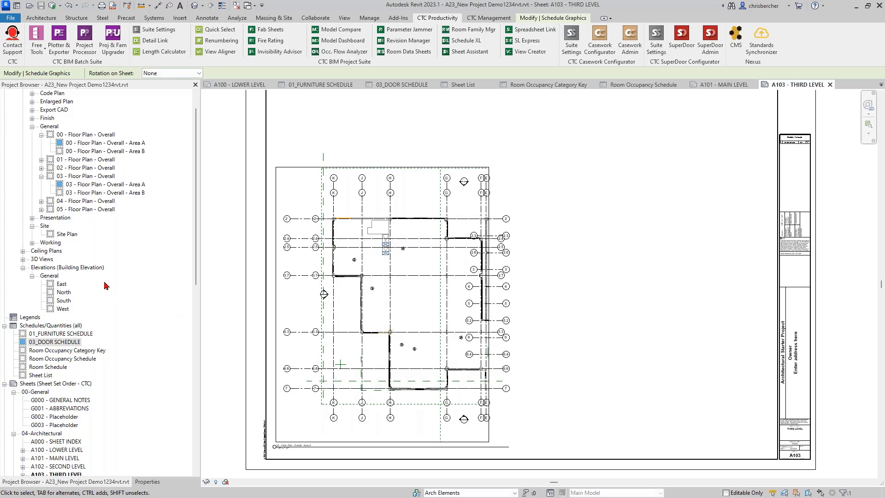
Step: Deselect the door schedule, launch the CTC Family Loader from the free tools, and move its window aside
{"action": "left_click", "coordinate": [643, 230]}
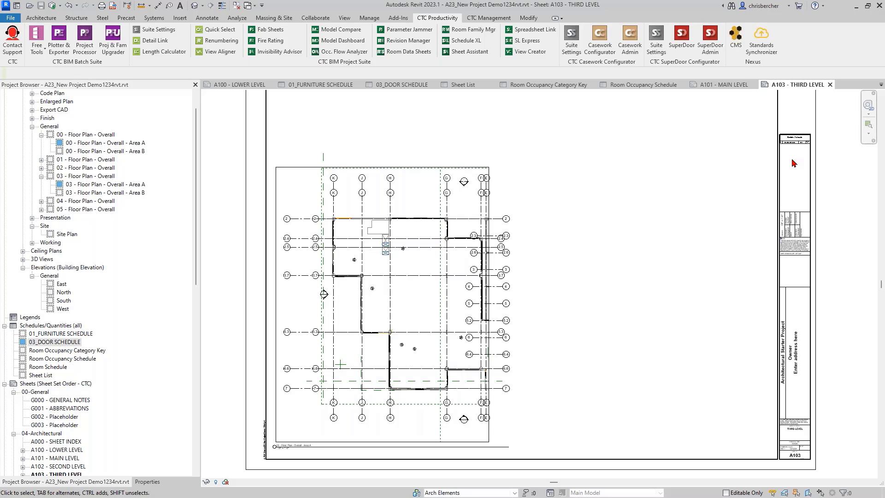
{"action": "left_click", "coordinate": [37, 48]}
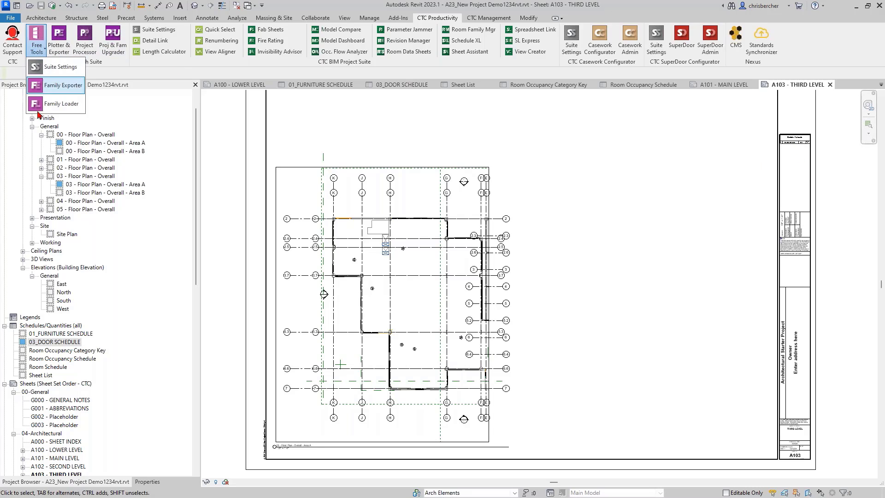
{"action": "left_click", "coordinate": [48, 107]}
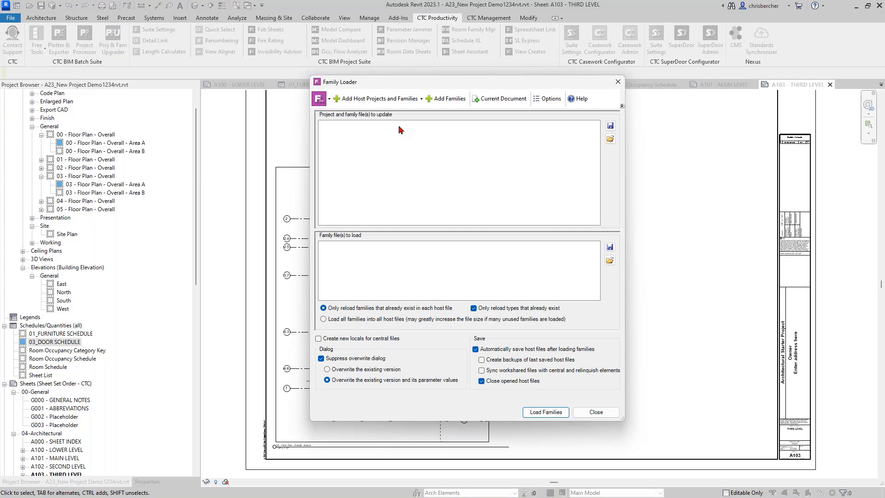
{"action": "left_click_drag", "start_coordinate": [538, 85], "coordinate": [680, 111]}
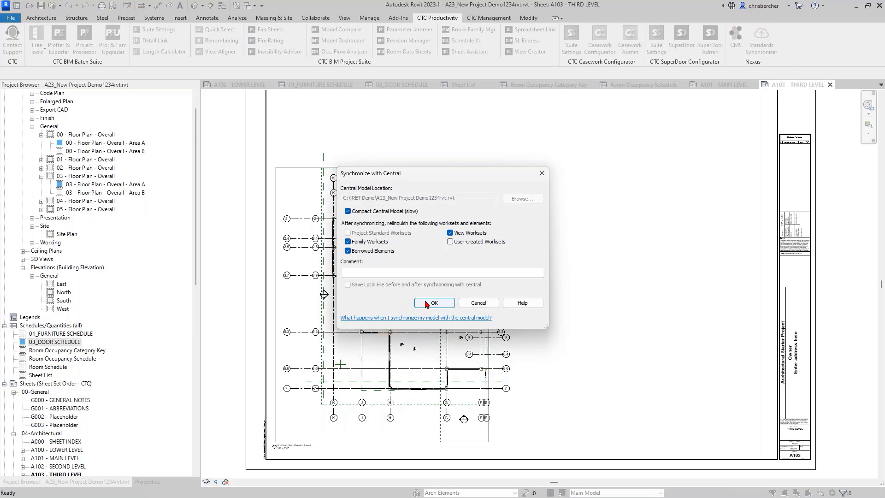
Step: Synchronize with central, keep only A103 - THIRD LEVEL open, and reopen A23_New Project as a new local copy
{"action": "left_click", "coordinate": [434, 303]}
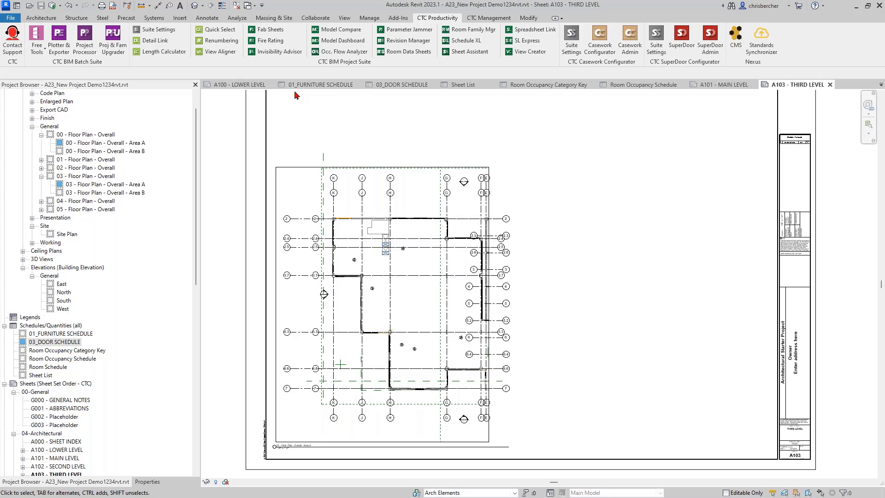
{"action": "left_click", "coordinate": [236, 5]}
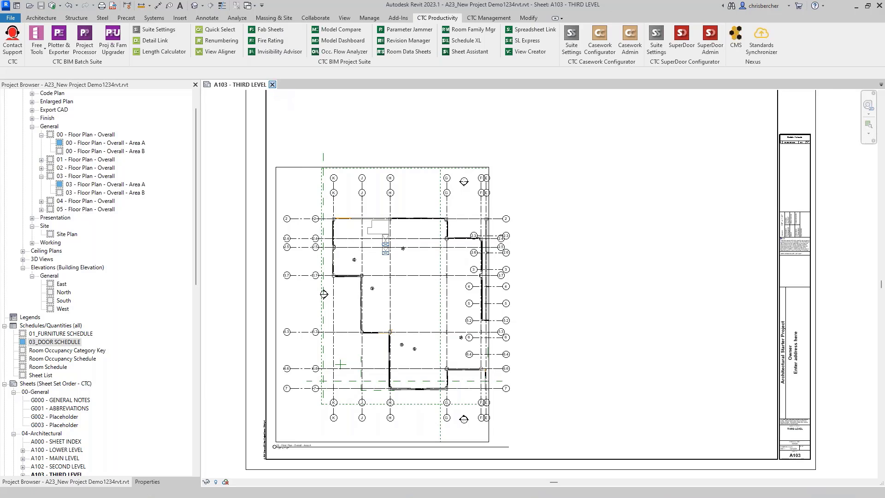
{"action": "key", "text": "ctrl+d"}
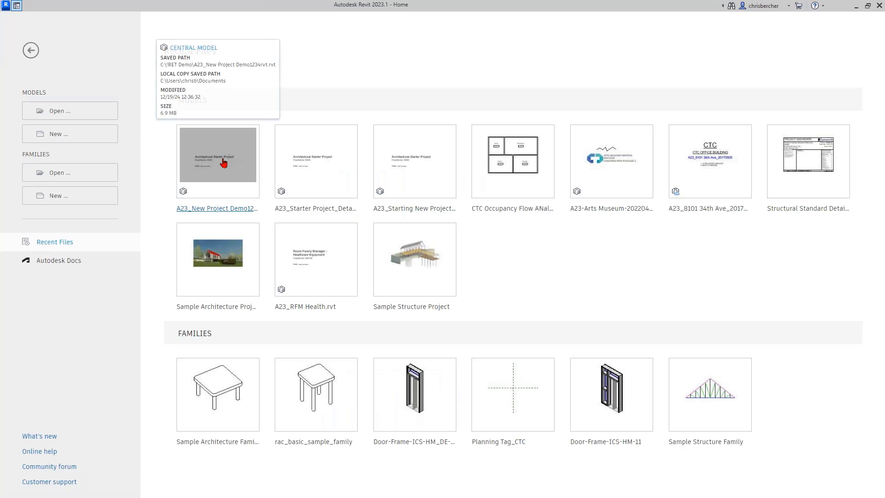
{"action": "left_click", "coordinate": [224, 162]}
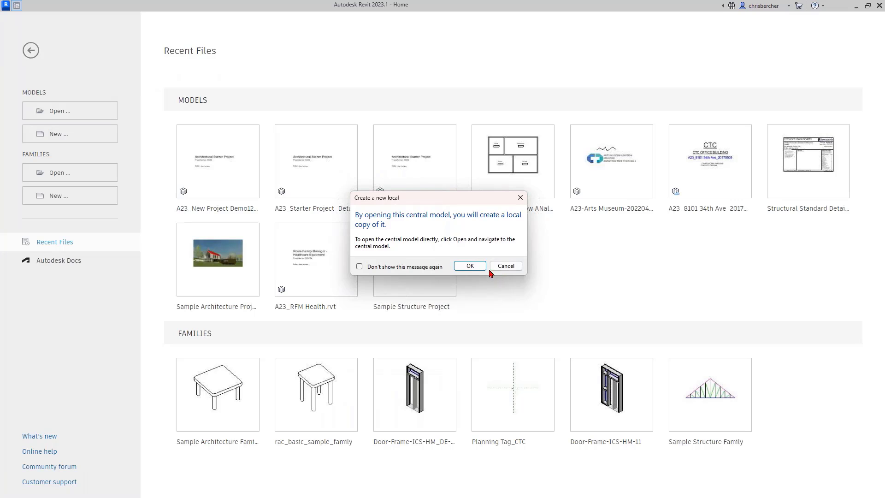
{"action": "left_click", "coordinate": [466, 266]}
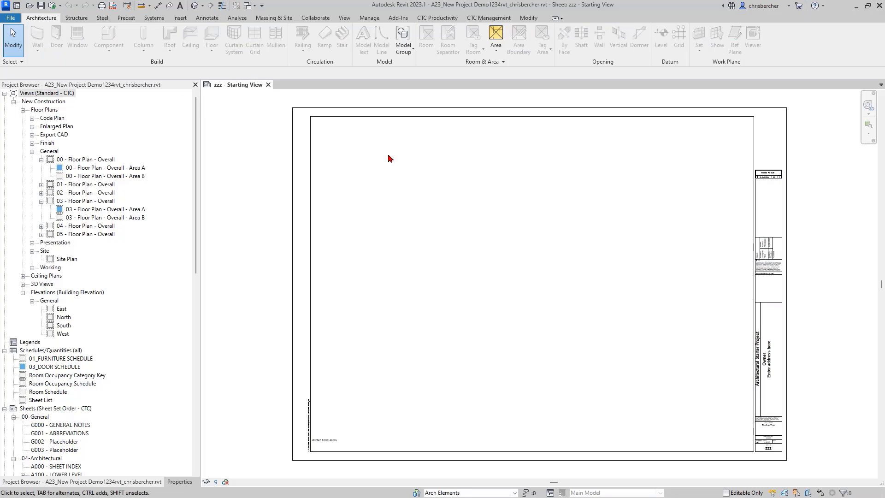
{"action": "middle_click_drag", "start_coordinate": [405, 167], "coordinate": [433, 158]}
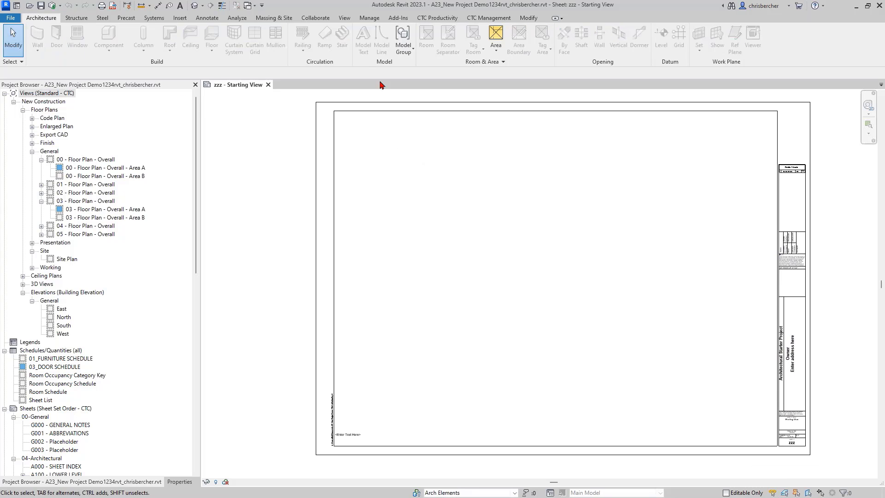
{"action": "left_click", "coordinate": [451, 20]}
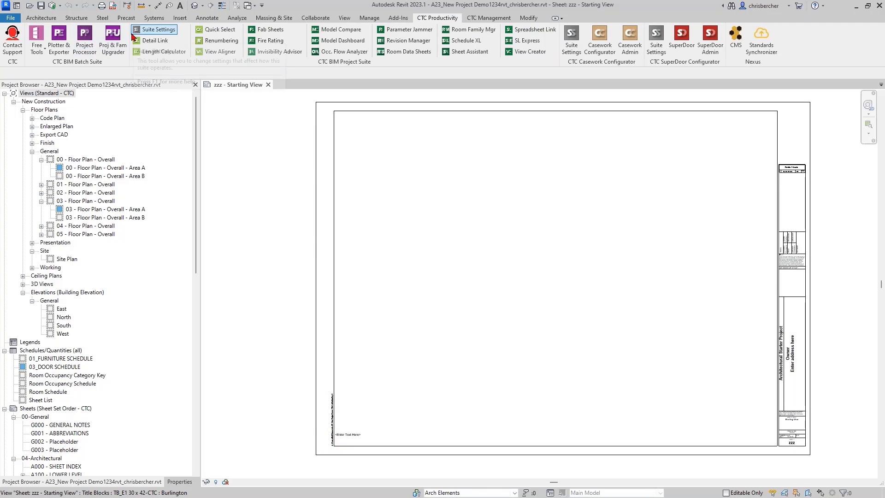
{"action": "left_click", "coordinate": [37, 52]}
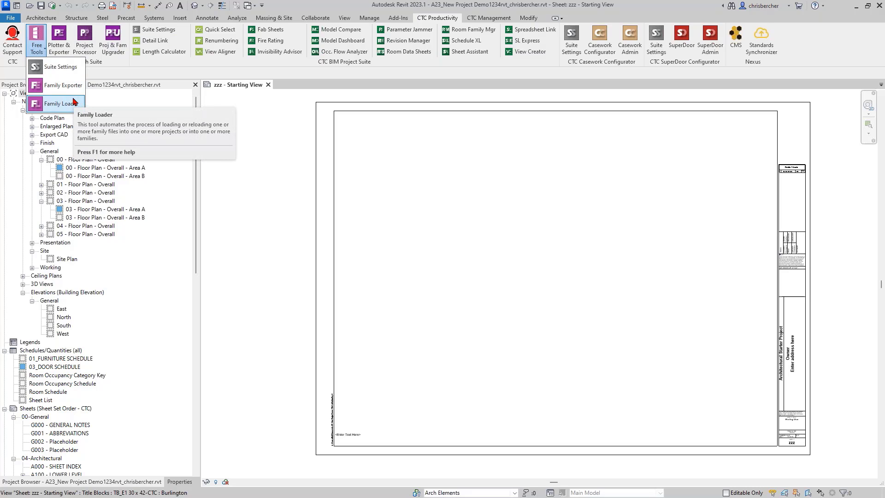
{"action": "left_click", "coordinate": [74, 101]}
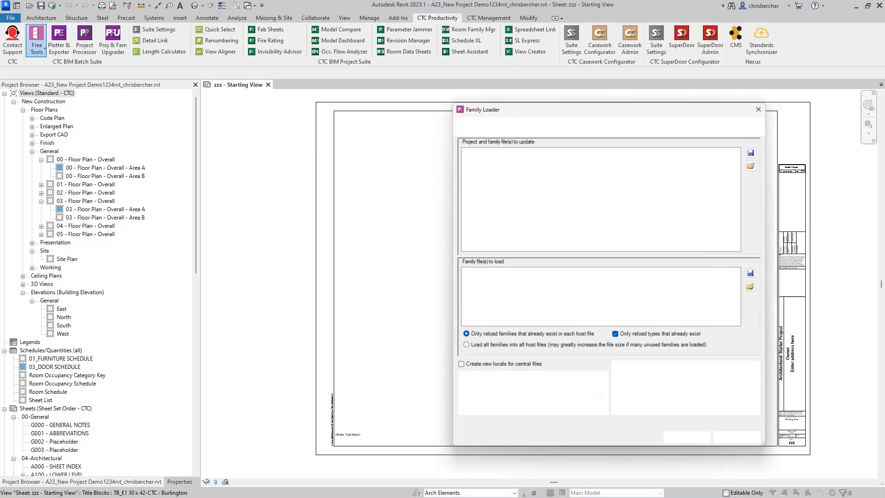
{"action": "left_click_drag", "start_coordinate": [575, 116], "coordinate": [427, 104]}
{"action": "left_click", "coordinate": [376, 118]}
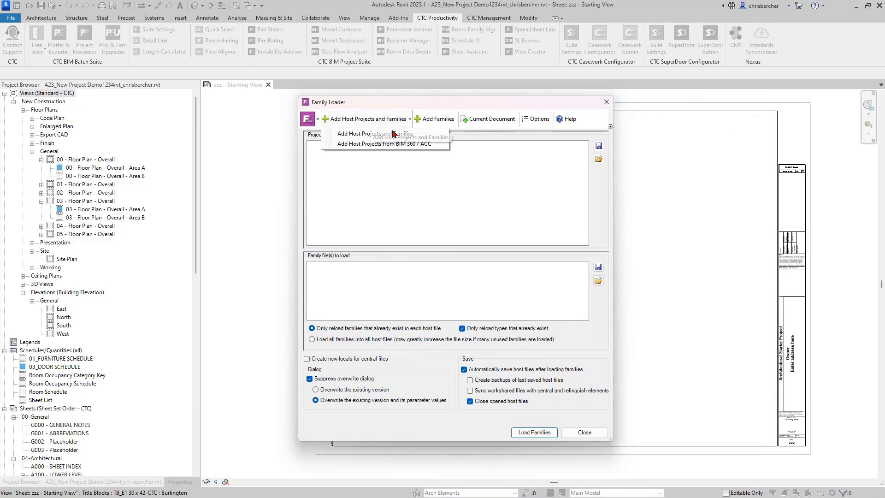
{"action": "left_click", "coordinate": [391, 135]}
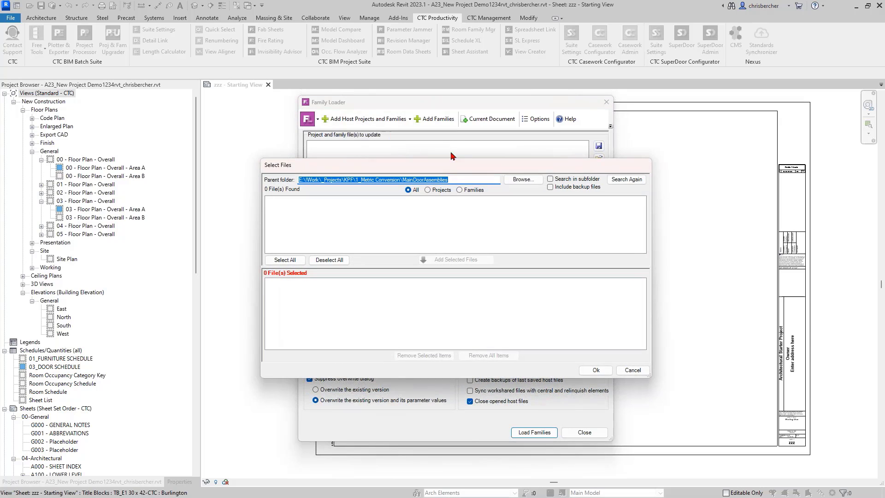
{"action": "left_click", "coordinate": [532, 181]}
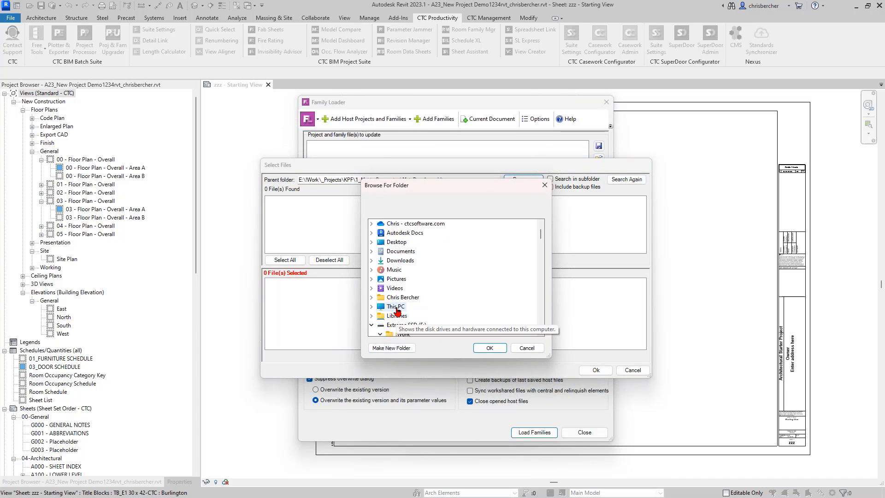
{"action": "left_click", "coordinate": [527, 348]}
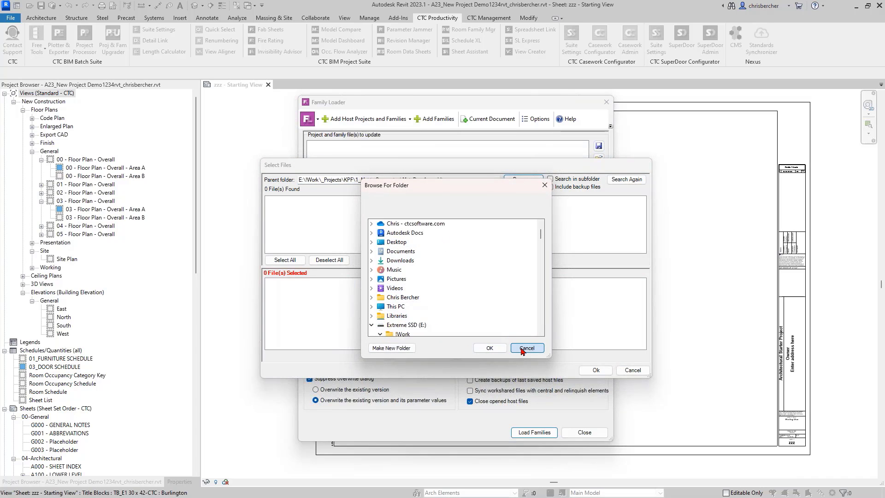
{"action": "left_click", "coordinate": [632, 370]}
{"action": "left_click", "coordinate": [587, 433]}
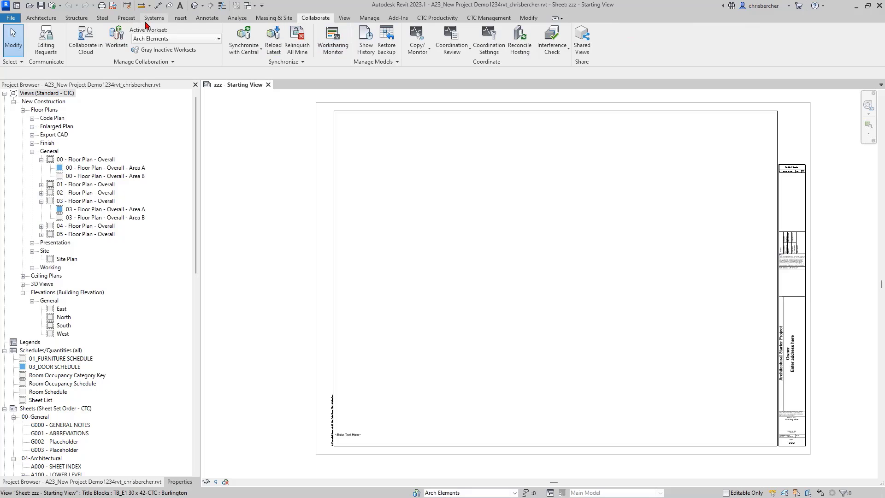
Step: Dismiss the Synchronize with Central settings, close the Family Exporter, and launch the Family Loader
{"action": "left_click", "coordinate": [242, 37]}
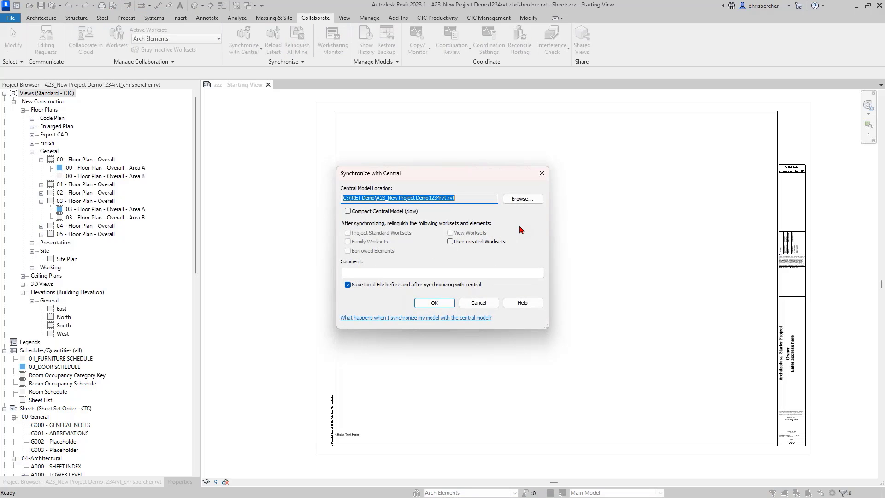
{"action": "key", "text": "Return"}
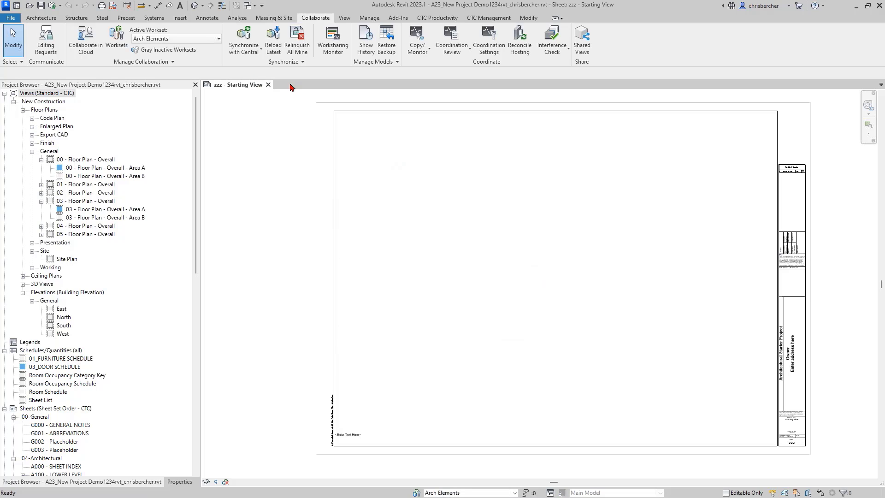
{"action": "left_click", "coordinate": [446, 19]}
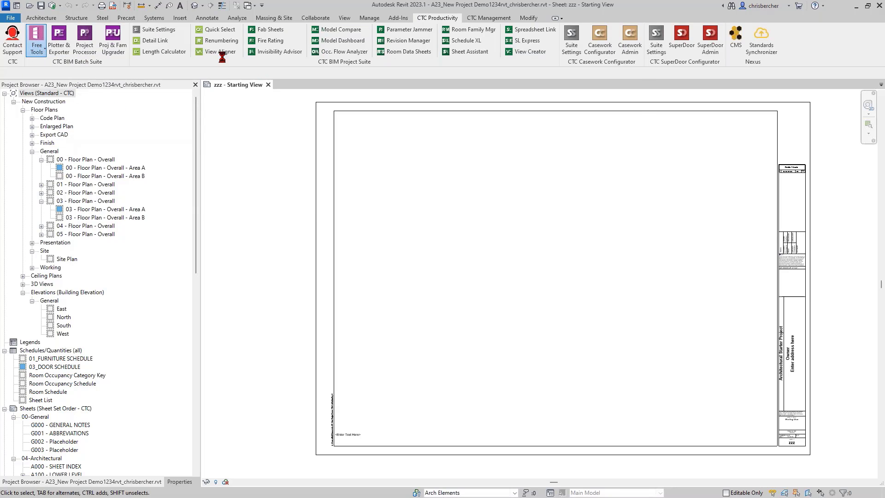
{"action": "left_click", "coordinate": [628, 68]}
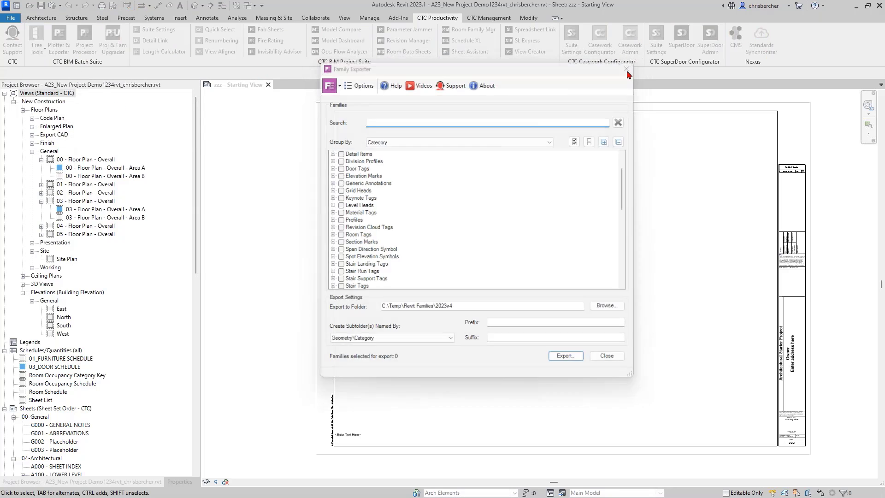
{"action": "left_click", "coordinate": [37, 41]}
{"action": "left_click", "coordinate": [59, 107]}
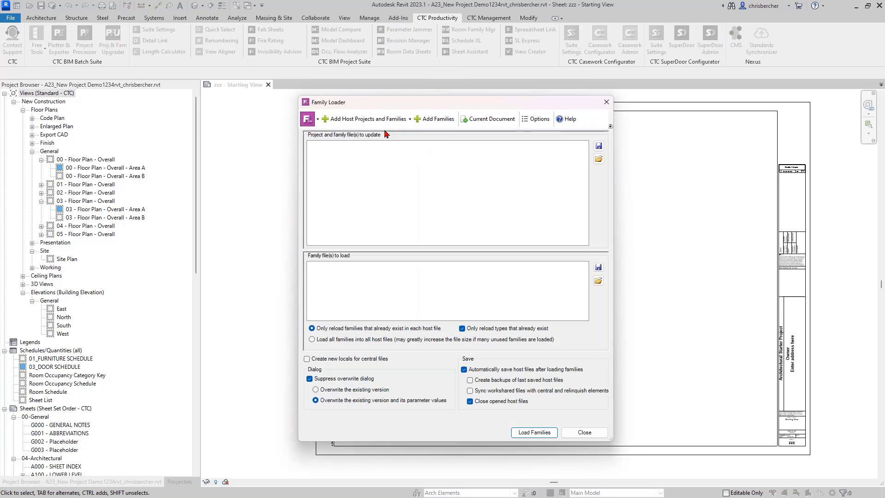
Step: Start adding host projects from disk and expand the folder tree under C:\!RET Demo
{"action": "left_click", "coordinate": [371, 122]}
{"action": "left_click", "coordinate": [372, 133]}
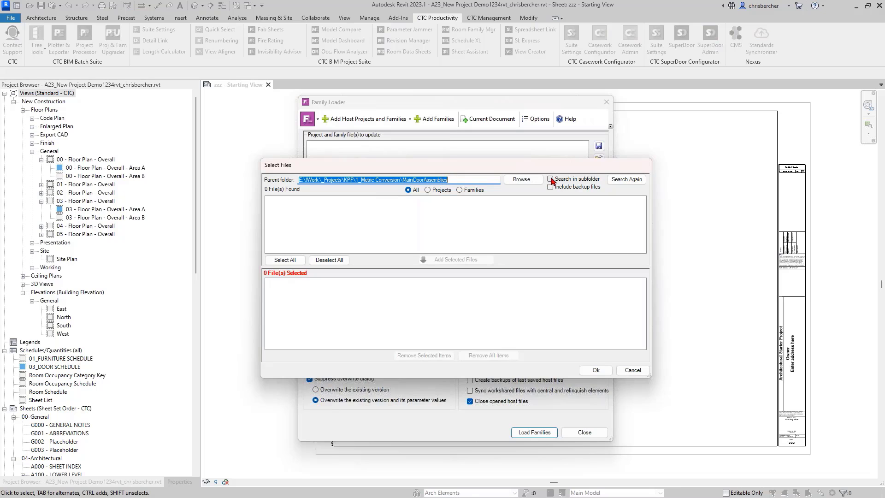
{"action": "left_click", "coordinate": [522, 179]}
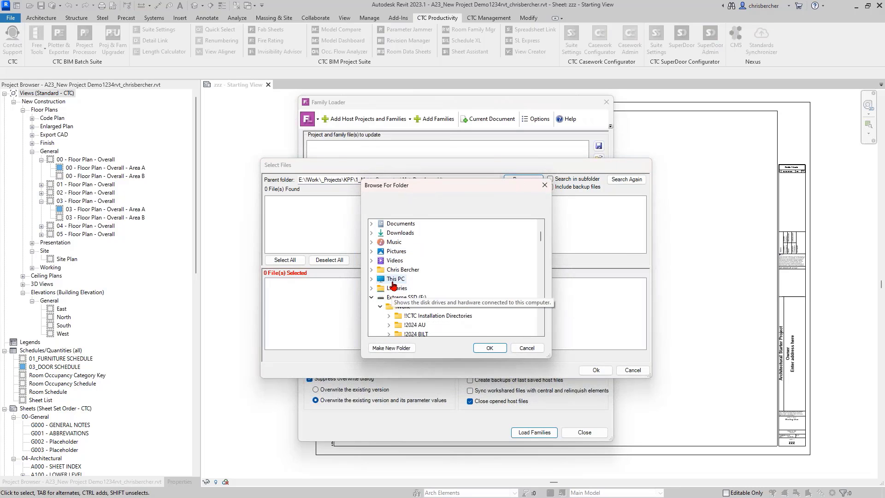
{"action": "left_click", "coordinate": [406, 242]}
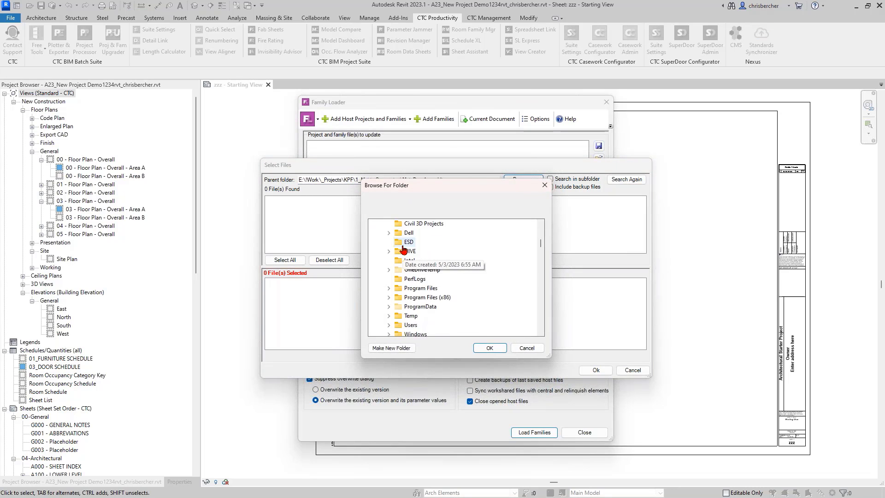
{"action": "left_click", "coordinate": [409, 234]}
{"action": "scroll", "coordinate": [415, 255], "scroll_direction": "down", "scroll_amount": 1}
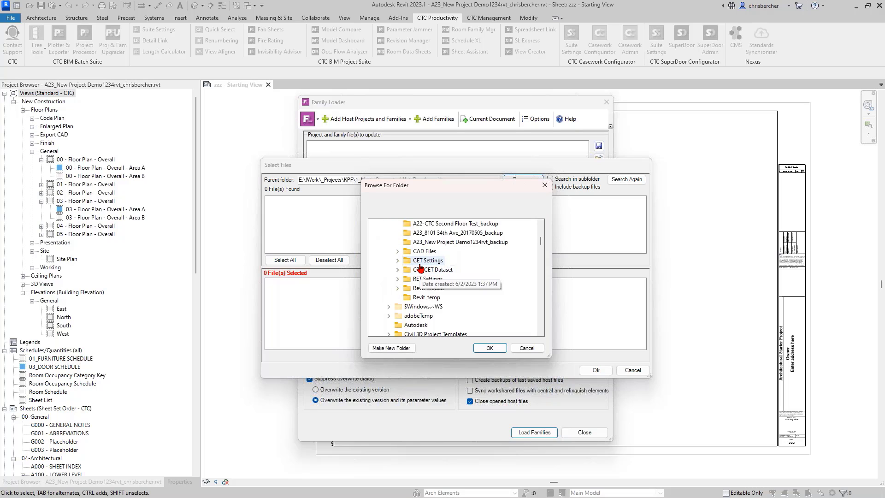
{"action": "left_click", "coordinate": [435, 288]}
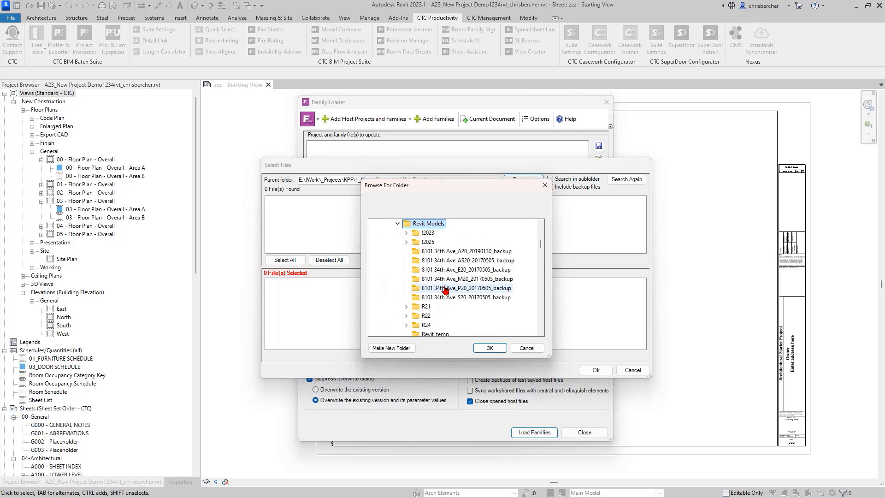
{"action": "scroll", "coordinate": [418, 235], "scroll_direction": "up", "scroll_amount": 1}
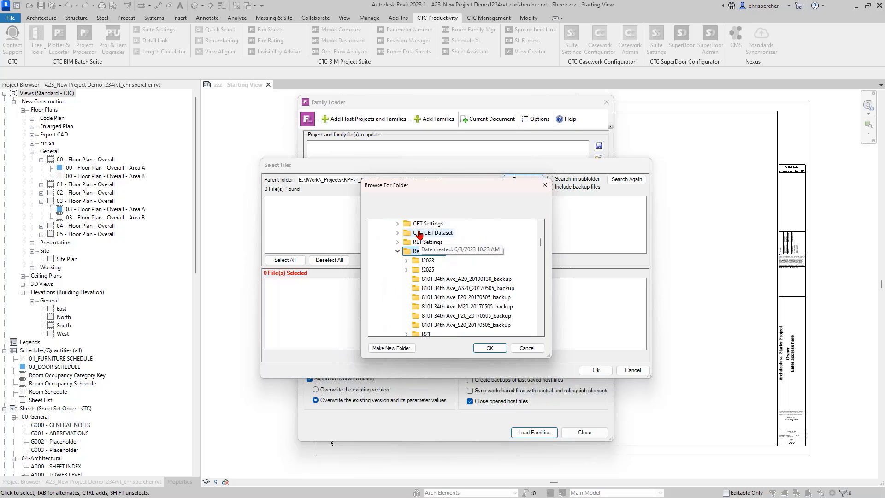
{"action": "left_click", "coordinate": [398, 251]}
{"action": "left_click", "coordinate": [429, 242]}
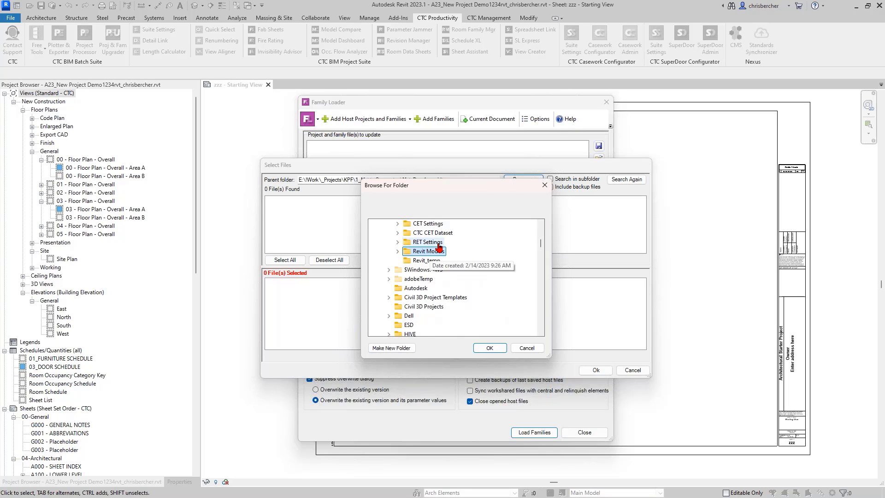
{"action": "scroll", "coordinate": [477, 283], "scroll_direction": "down", "scroll_amount": 3}
{"action": "scroll", "coordinate": [434, 237], "scroll_direction": "up", "scroll_amount": 3}
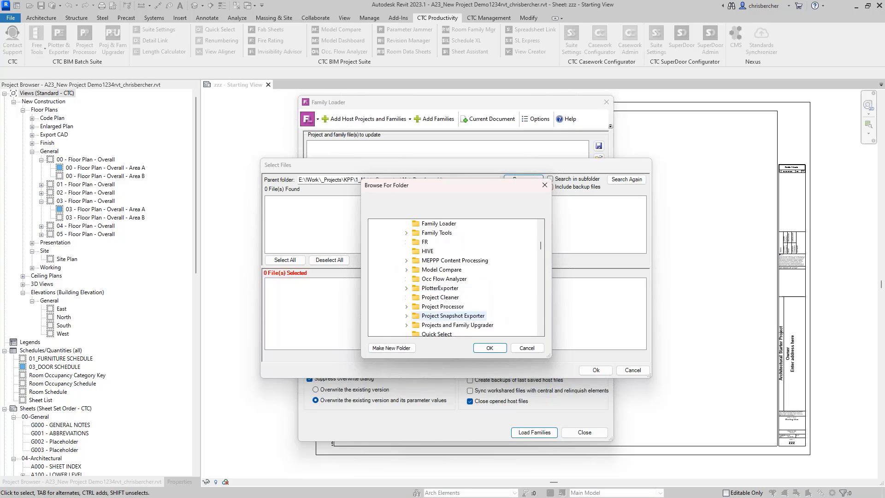
Step: Set C:\!RET Demo\Revit Models as the parent folder, then cancel file selection and close the Family Loader
{"action": "left_click", "coordinate": [432, 236]}
{"action": "scroll", "coordinate": [460, 256], "scroll_direction": "down", "scroll_amount": 3}
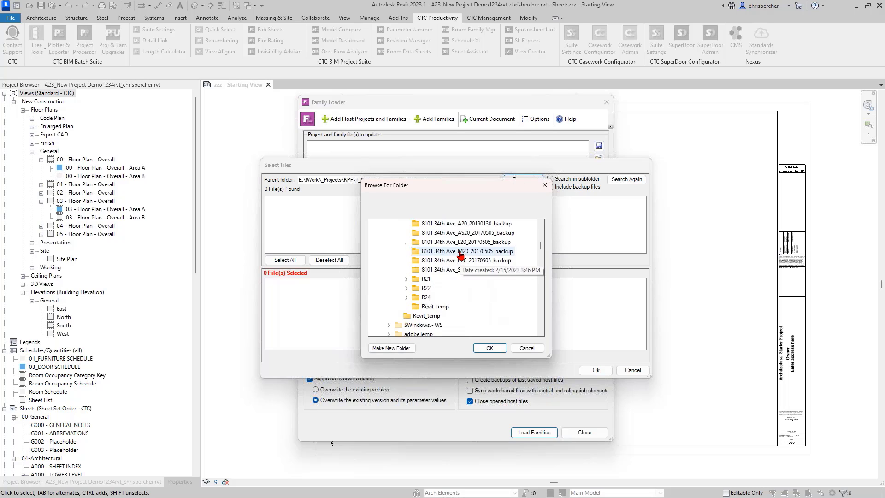
{"action": "scroll", "coordinate": [468, 269], "scroll_direction": "up", "scroll_amount": 2}
{"action": "left_click", "coordinate": [491, 348]}
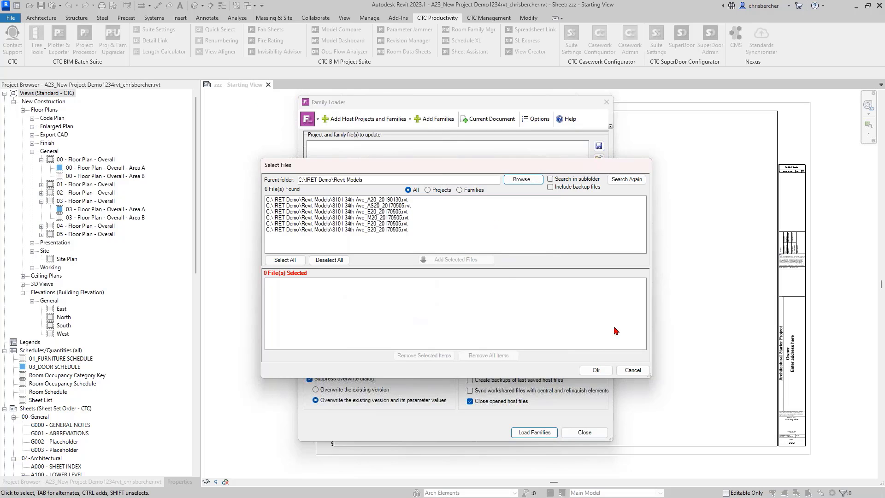
{"action": "left_click", "coordinate": [632, 370]}
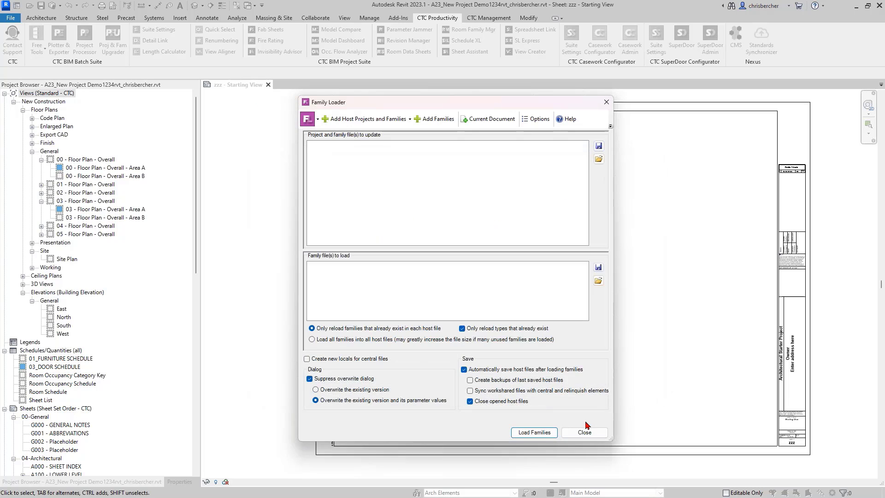
{"action": "left_click", "coordinate": [585, 432]}
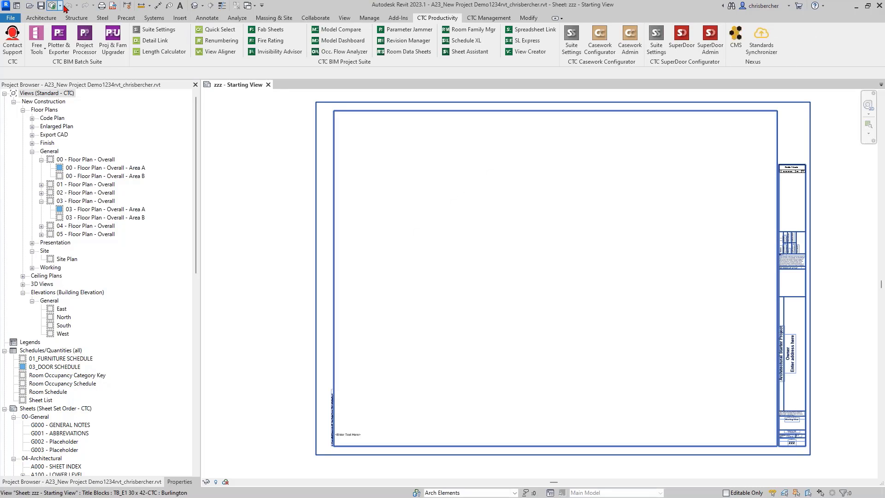
Step: Cancel synchronizing with central and relaunch the CTC Family Loader
{"action": "left_click", "coordinate": [53, 5]}
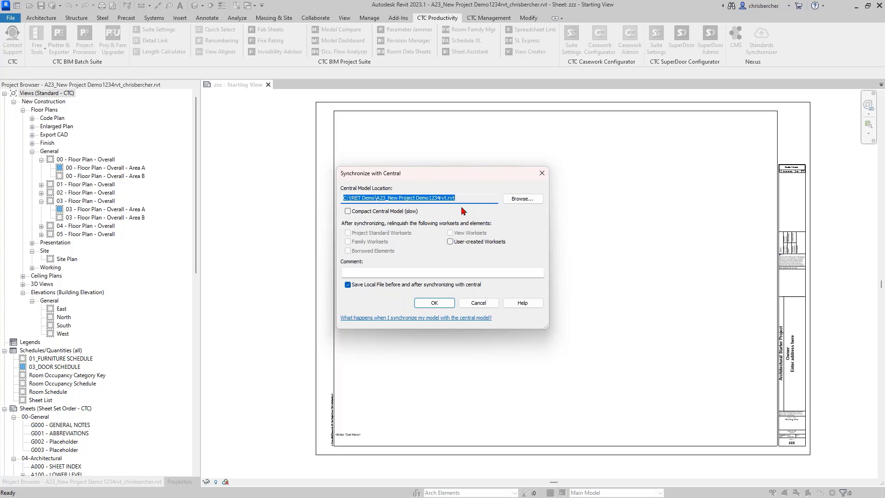
{"action": "left_click", "coordinate": [479, 303]}
{"action": "left_click", "coordinate": [37, 42]}
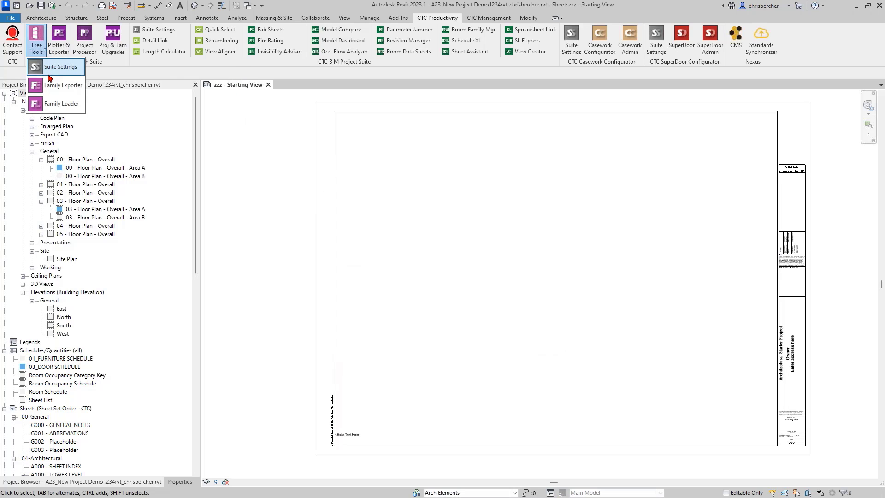
{"action": "left_click", "coordinate": [69, 103]}
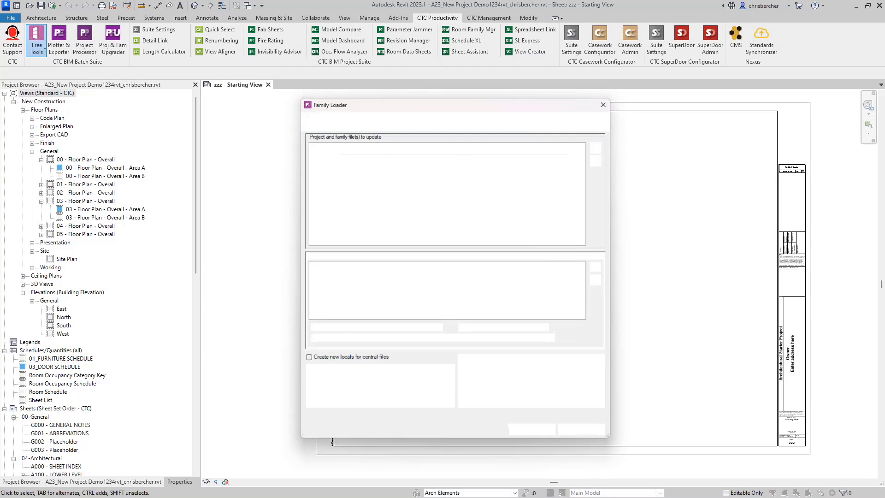
Step: Add A23_New Project Demo1234rvt.rvt from C:\!RET Demo as the host project
{"action": "left_click", "coordinate": [350, 119]}
{"action": "left_click", "coordinate": [368, 134]}
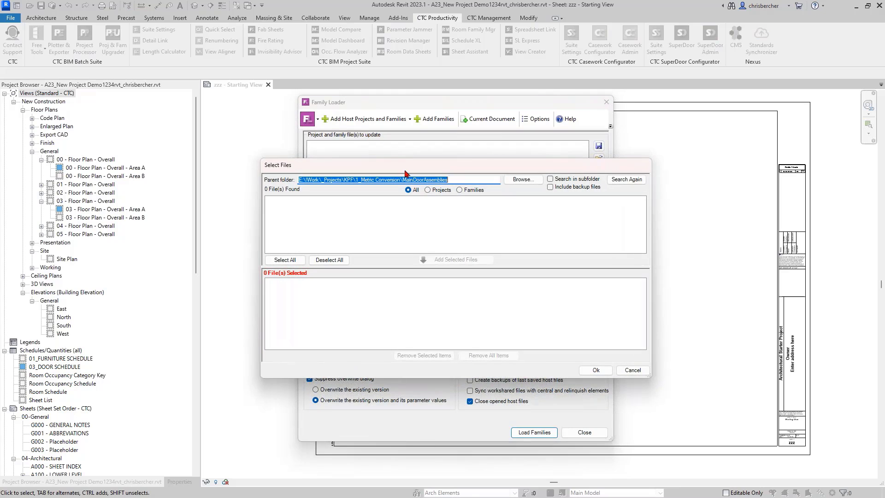
{"action": "left_click", "coordinate": [523, 180]}
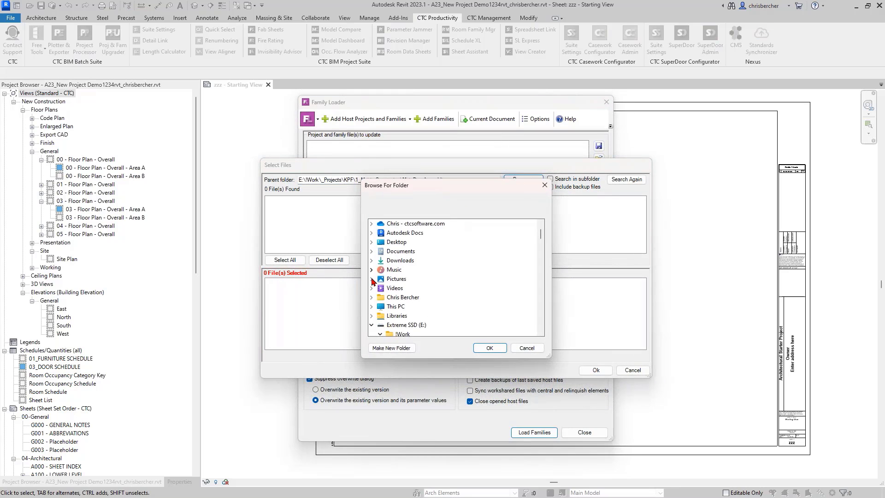
{"action": "left_click", "coordinate": [395, 307]}
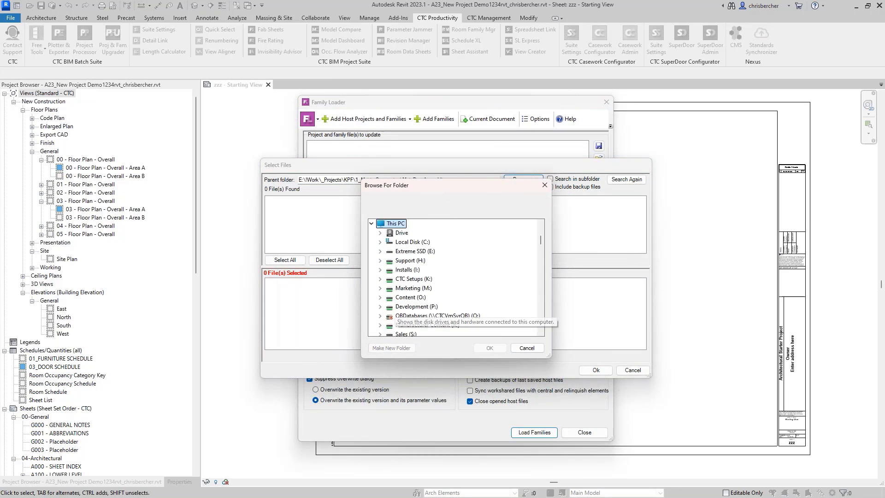
{"action": "left_click", "coordinate": [405, 243]}
{"action": "left_click", "coordinate": [417, 232]}
{"action": "left_click", "coordinate": [483, 348]}
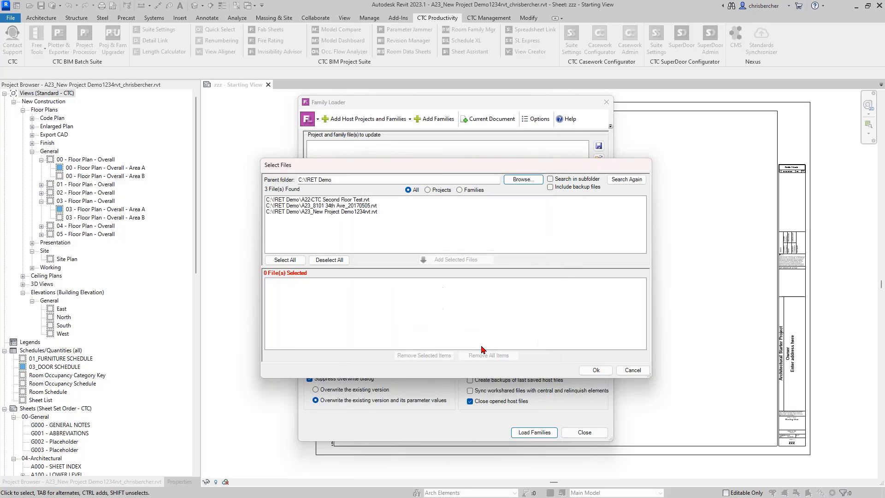
{"action": "left_click", "coordinate": [331, 212]}
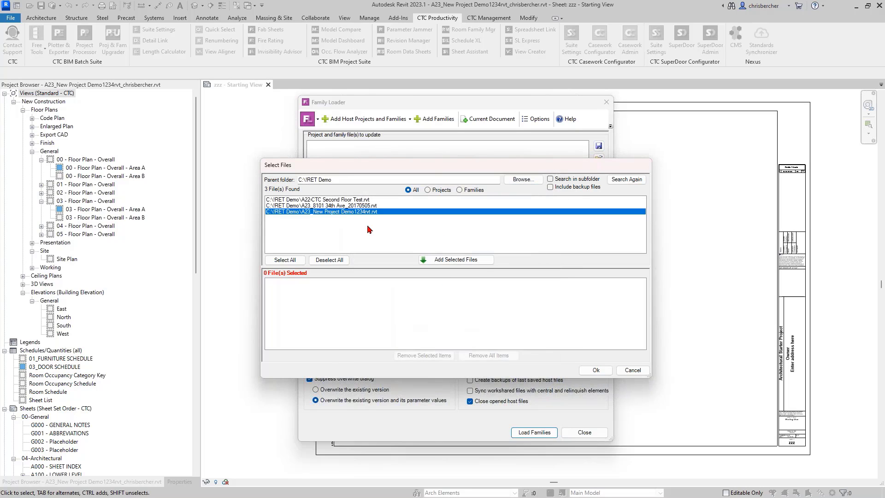
{"action": "left_click", "coordinate": [456, 260]}
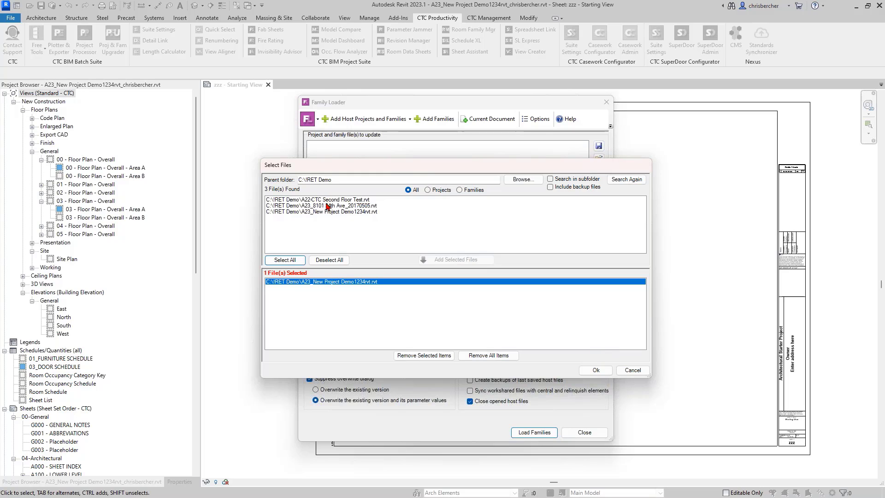
{"action": "left_click", "coordinate": [596, 370]}
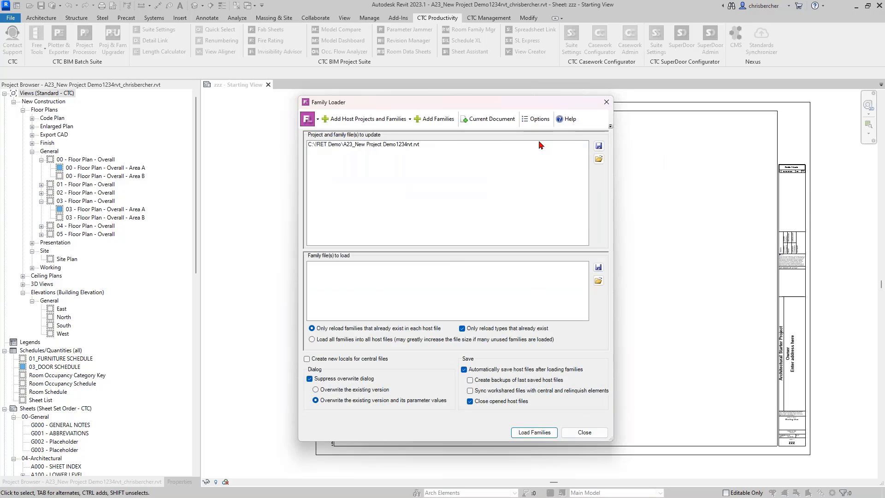
Step: Start adding families and set C:\Temp\Revit Families\2023v3 as the parent folder
{"action": "left_click", "coordinate": [441, 121]}
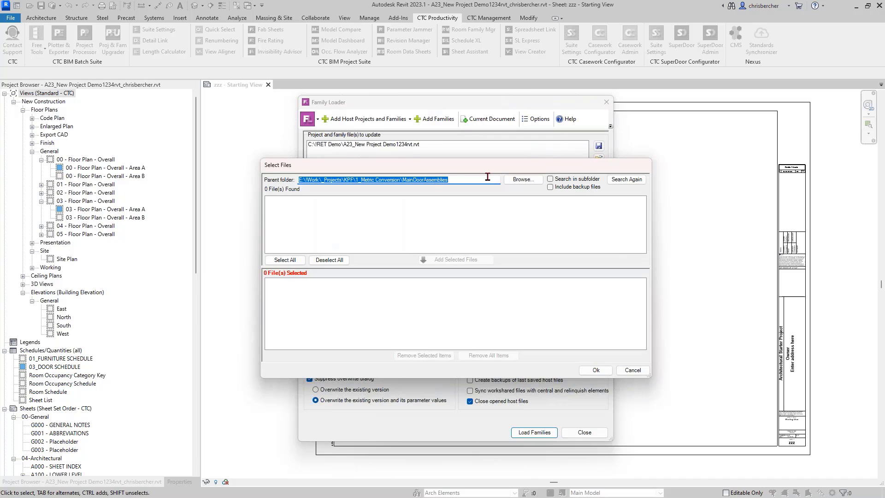
{"action": "left_click", "coordinate": [522, 180]}
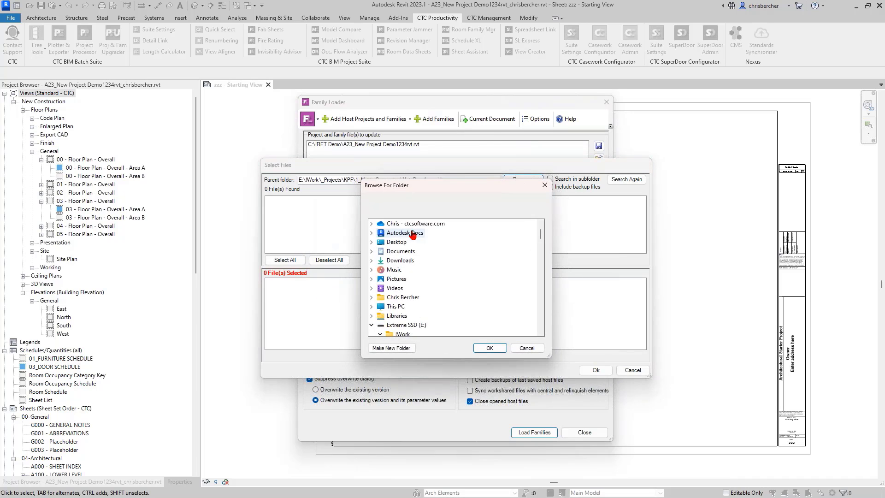
{"action": "scroll", "coordinate": [405, 312], "scroll_direction": "down", "scroll_amount": 3}
{"action": "left_click", "coordinate": [372, 242]}
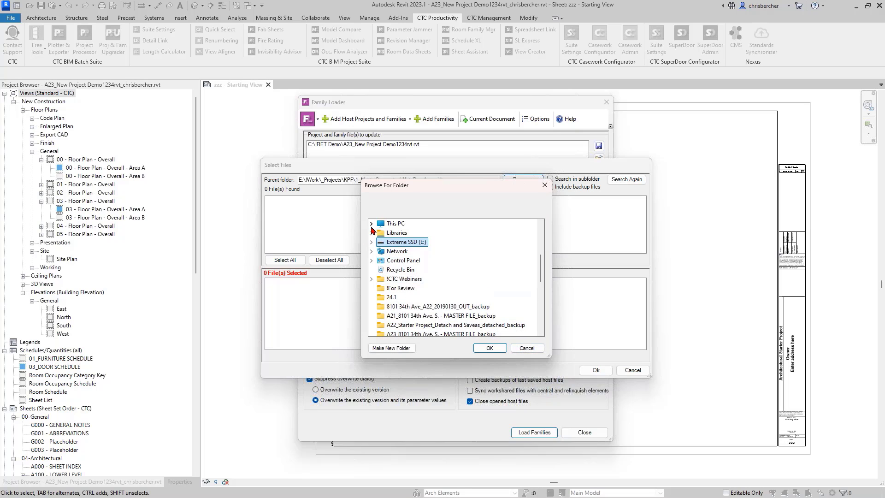
{"action": "left_click", "coordinate": [372, 224]}
{"action": "double_click", "coordinate": [391, 233]}
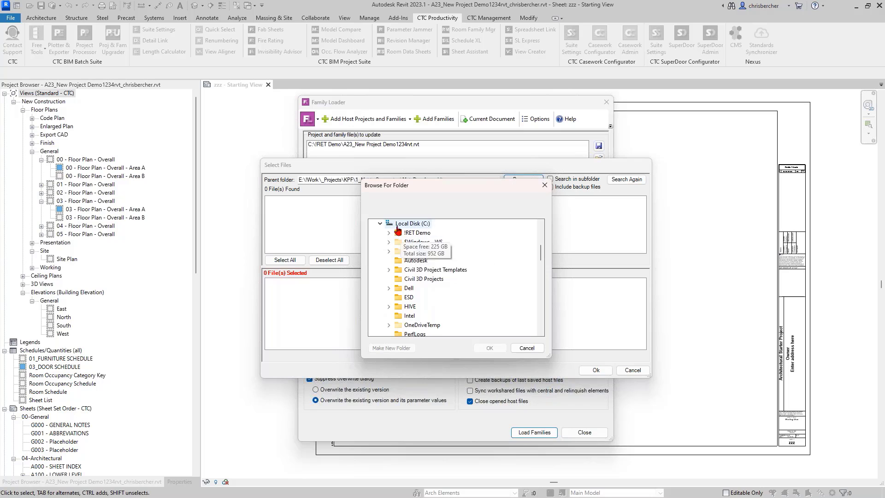
{"action": "scroll", "coordinate": [385, 236], "scroll_direction": "down", "scroll_amount": 4}
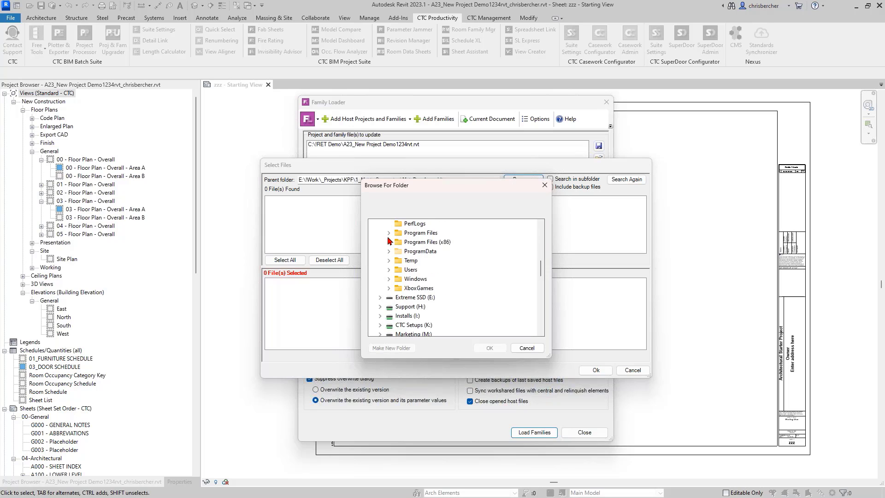
{"action": "double_click", "coordinate": [407, 261]}
{"action": "scroll", "coordinate": [428, 265], "scroll_direction": "down", "scroll_amount": 10}
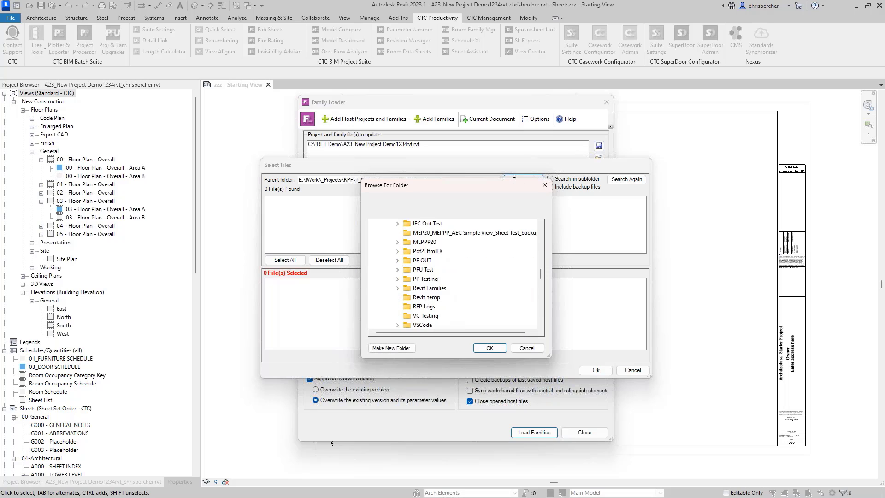
{"action": "double_click", "coordinate": [429, 260]}
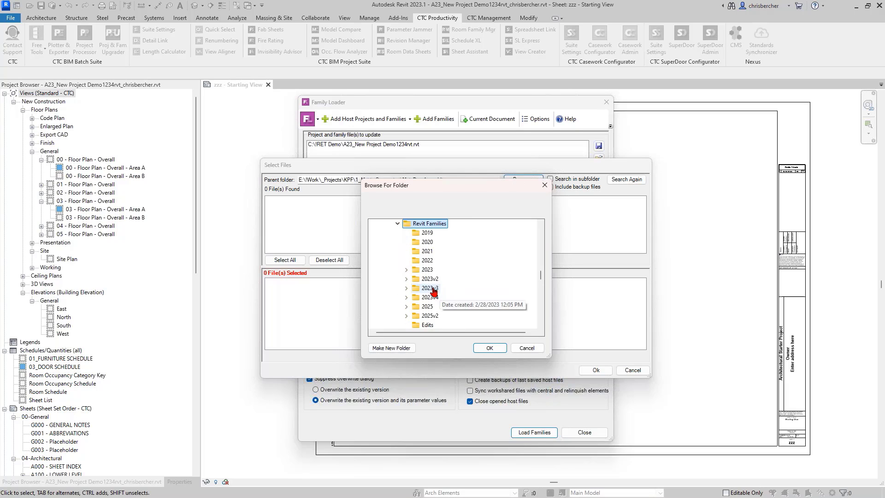
{"action": "double_click", "coordinate": [430, 287]}
{"action": "left_click", "coordinate": [490, 347]}
Step: Search subfolders for all 72 families and add Kitchen Casework_02_CTC.rfa to the load list
{"action": "left_click", "coordinate": [550, 179]}
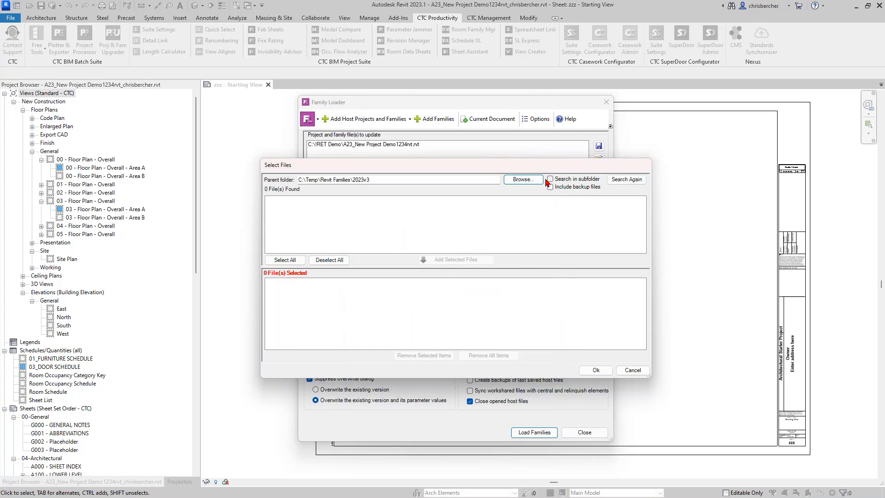
{"action": "left_click", "coordinate": [620, 179]}
{"action": "scroll", "coordinate": [418, 218], "scroll_direction": "down", "scroll_amount": 6}
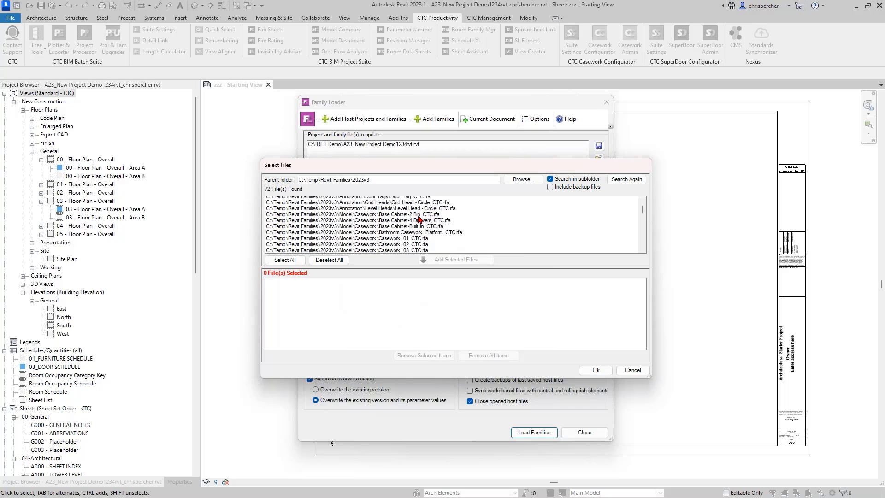
{"action": "left_click", "coordinate": [416, 212]}
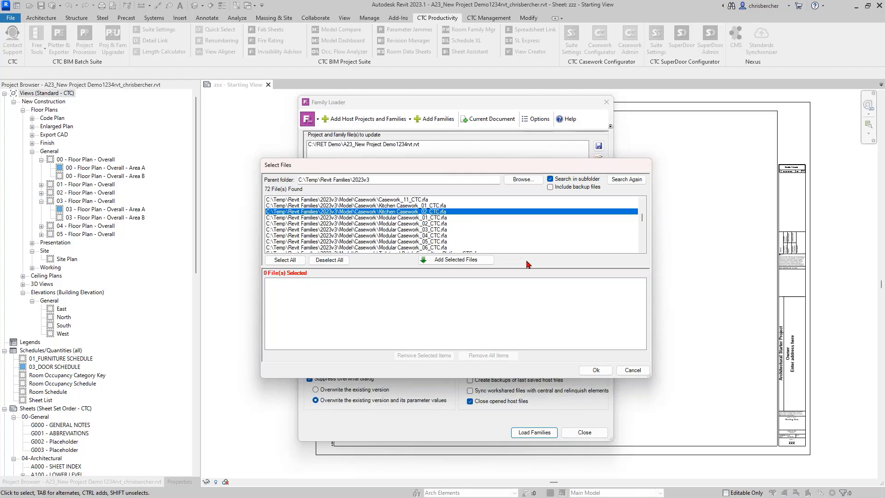
{"action": "left_click", "coordinate": [441, 260]}
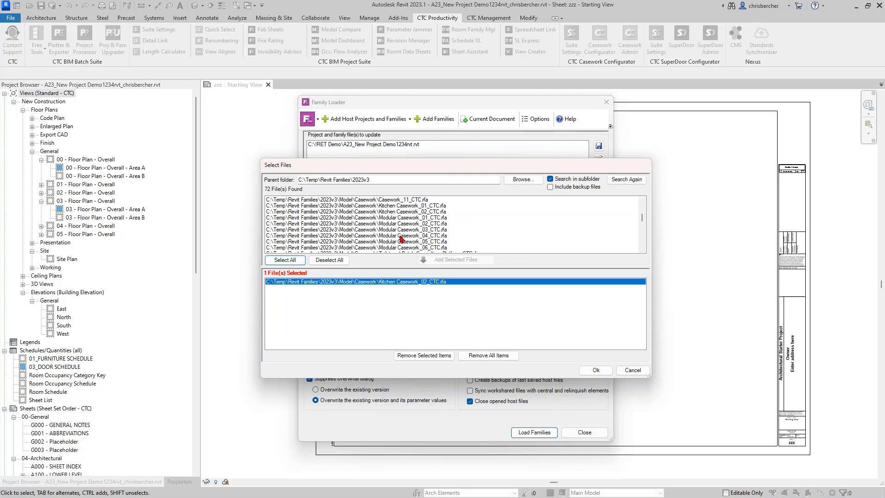
{"action": "left_click", "coordinate": [594, 371]}
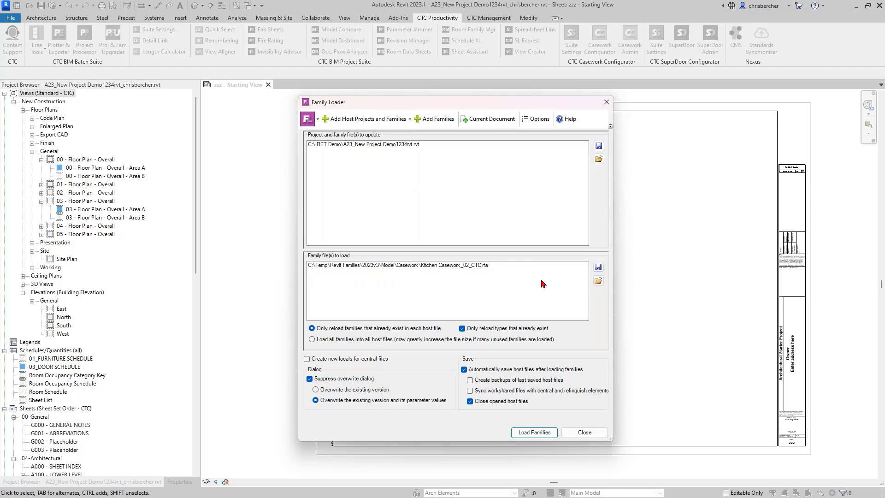
Step: Remove the Kitchen Casework_02_CTC.rfa entry from the family list
{"action": "left_click", "coordinate": [465, 267]}
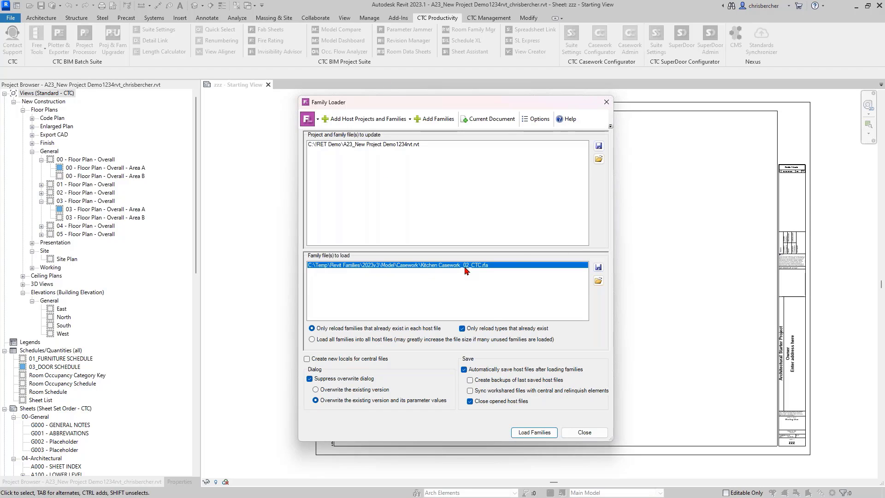
{"action": "key", "text": "Delete"}
{"action": "left_click", "coordinate": [458, 295]}
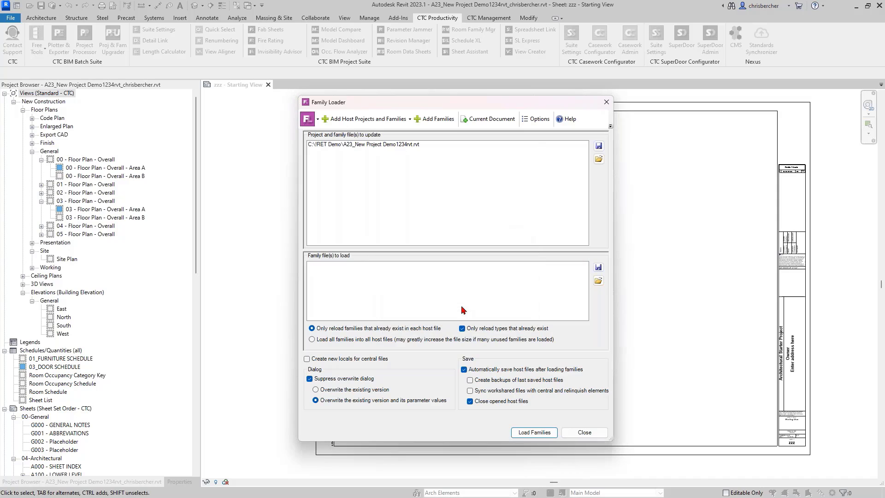
Step: Load the saved family list !A23_Office Families.txt from RET Settings\Family Loader
{"action": "left_click", "coordinate": [599, 281]}
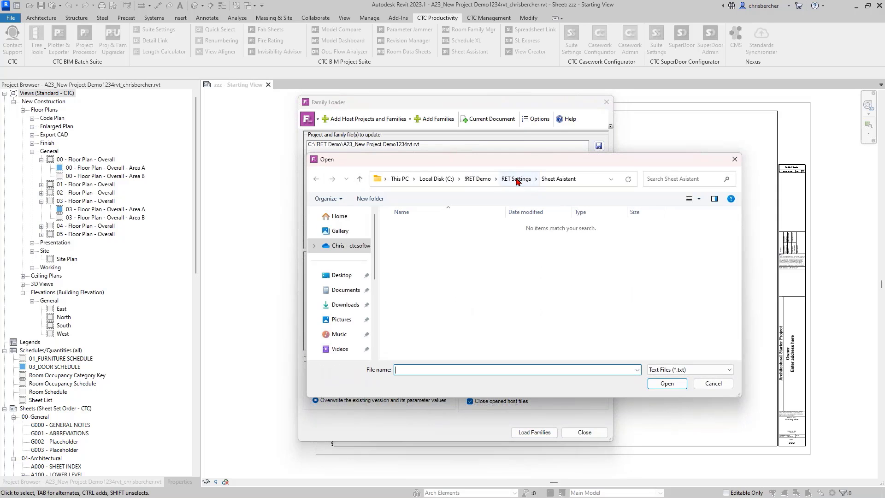
{"action": "left_click", "coordinate": [517, 179]}
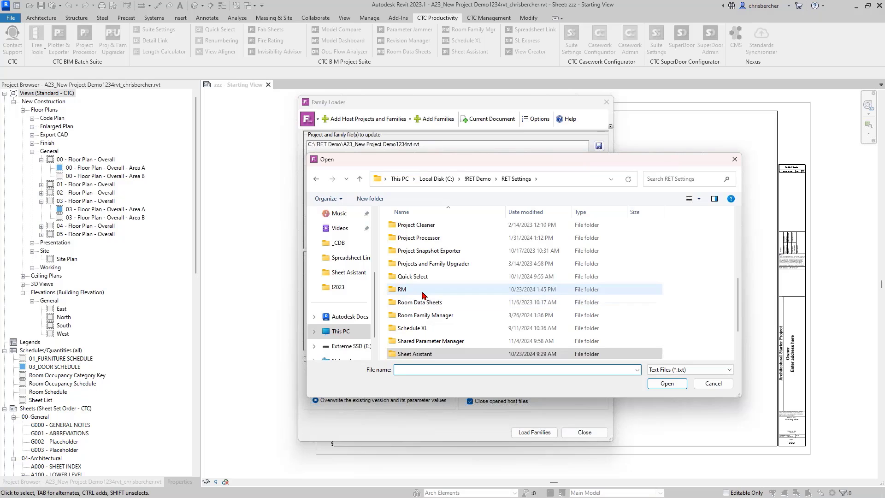
{"action": "scroll", "coordinate": [420, 289], "scroll_direction": "up", "scroll_amount": 5}
{"action": "double_click", "coordinate": [406, 238]}
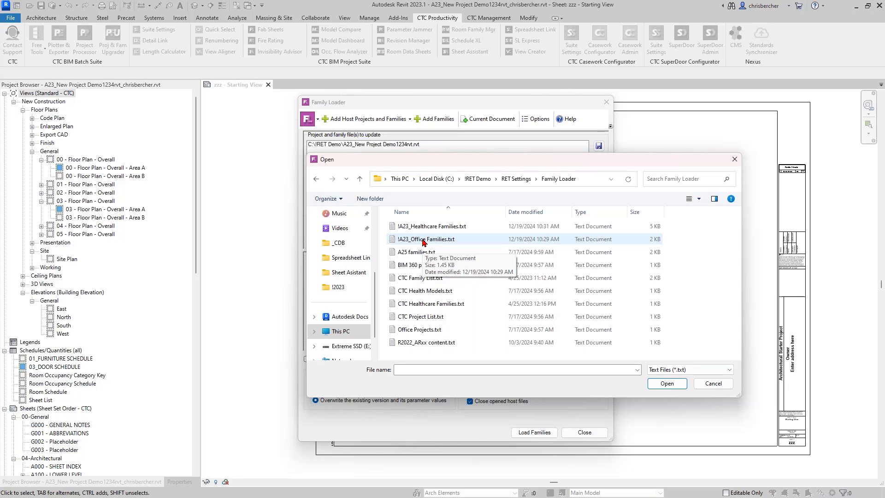
{"action": "double_click", "coordinate": [464, 239]}
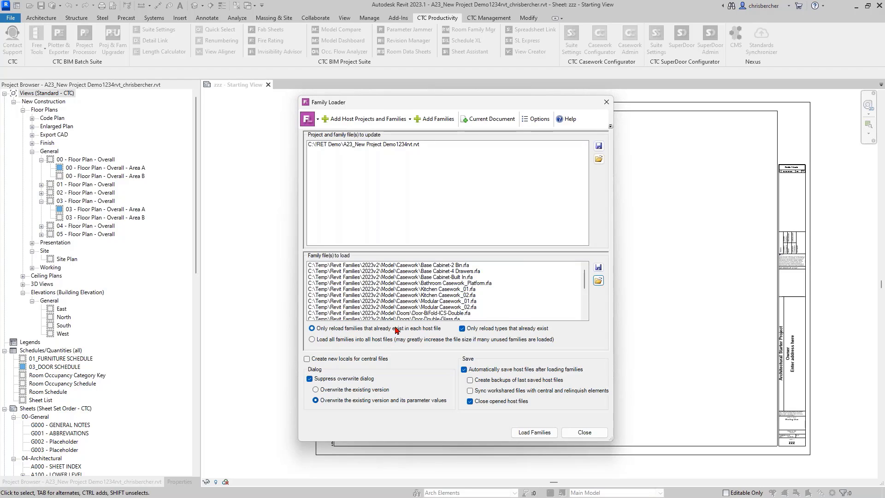
Step: Choose 'Load all families into all host files', and enable creating new locals and syncing with central with relinquish
{"action": "left_click", "coordinate": [350, 340]}
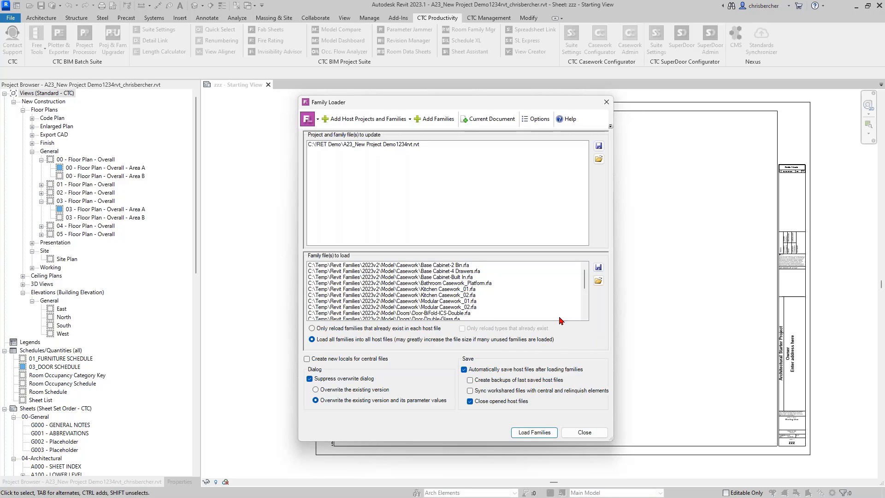
{"action": "scroll", "coordinate": [386, 281], "scroll_direction": "down", "scroll_amount": 3}
{"action": "scroll", "coordinate": [404, 279], "scroll_direction": "up", "scroll_amount": 3}
{"action": "left_click", "coordinate": [356, 361]}
{"action": "left_click", "coordinate": [470, 391]}
Step: Run the batch load of the families into A23_New Project Demo1234rvt.rvt and dismiss the events report
{"action": "left_click", "coordinate": [534, 433]}
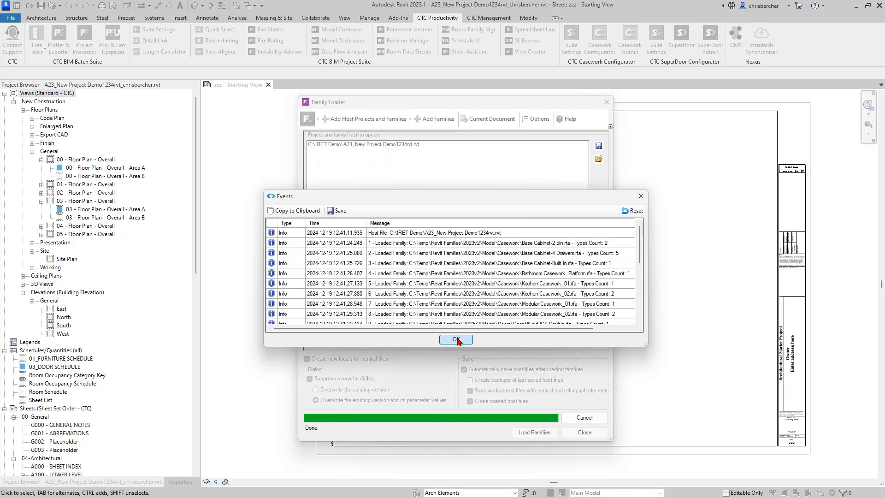
{"action": "left_click", "coordinate": [457, 339]}
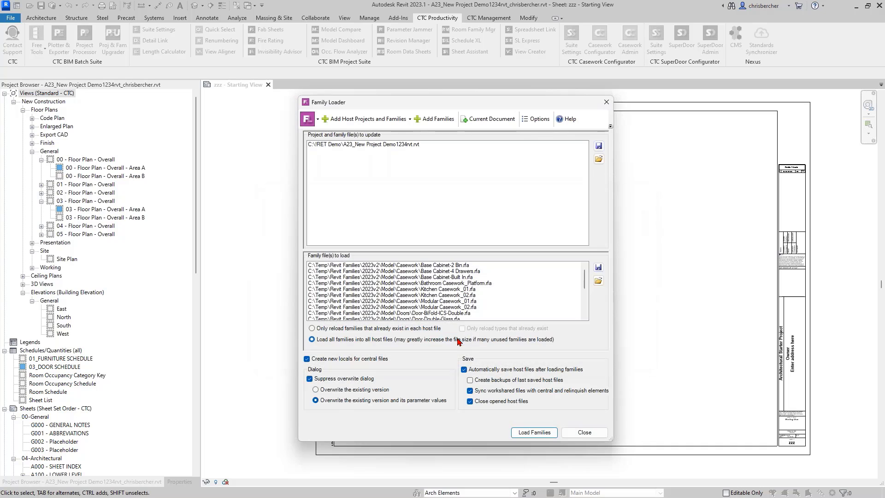
Step: Close the Family Loader, switch to CTC CMS Home, and run the CTC Walls saved search
{"action": "left_click", "coordinate": [584, 433]}
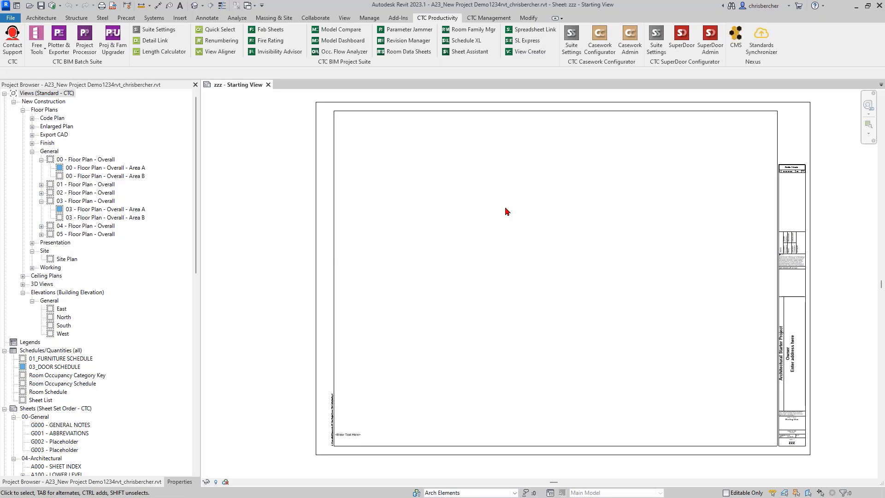
{"action": "key", "text": "alt+Tab"}
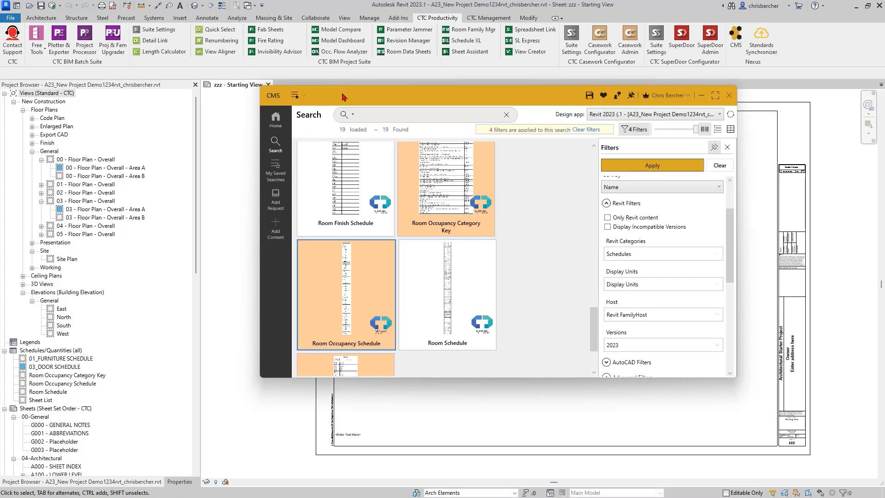
{"action": "left_click", "coordinate": [290, 121]}
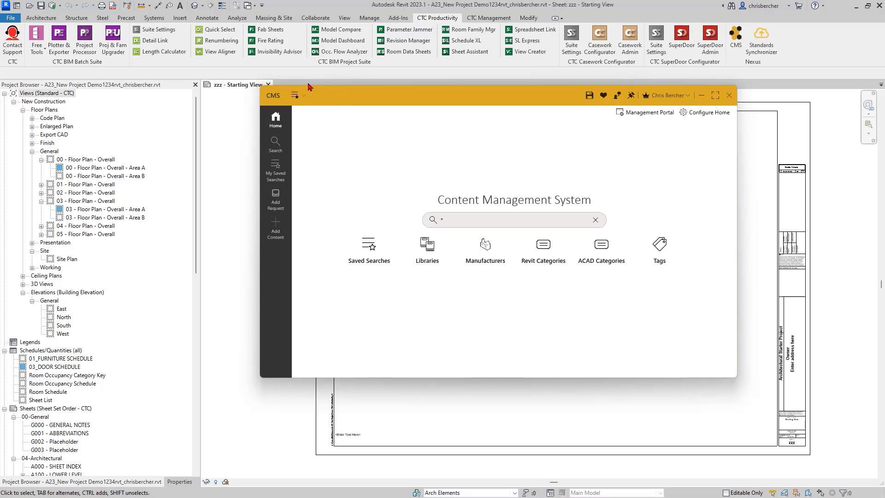
{"action": "left_click", "coordinate": [297, 95]}
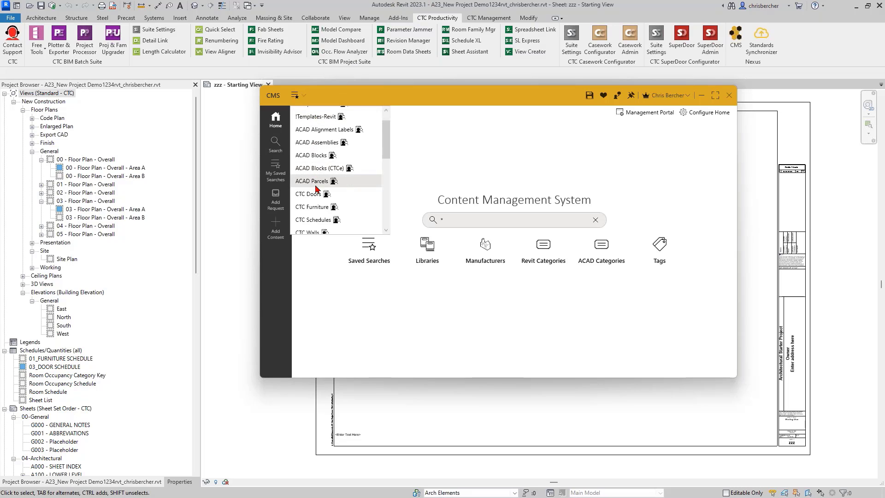
{"action": "scroll", "coordinate": [317, 191], "scroll_direction": "down", "scroll_amount": 1}
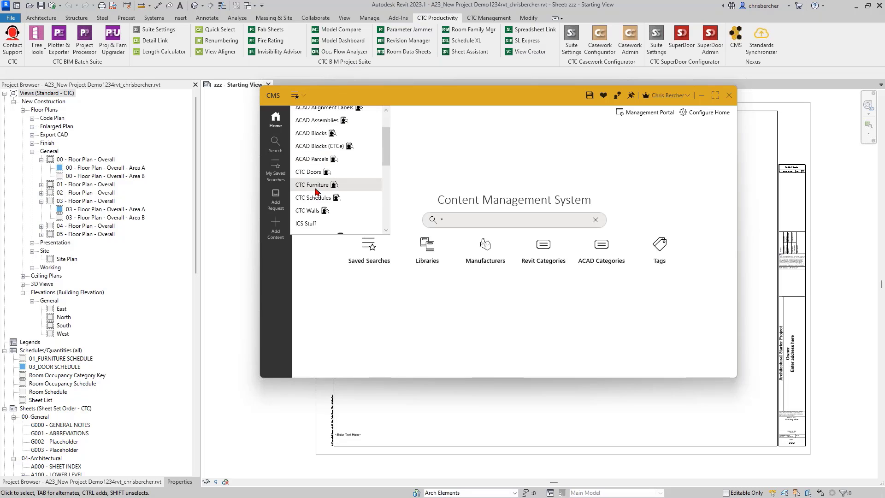
{"action": "left_click", "coordinate": [310, 211]}
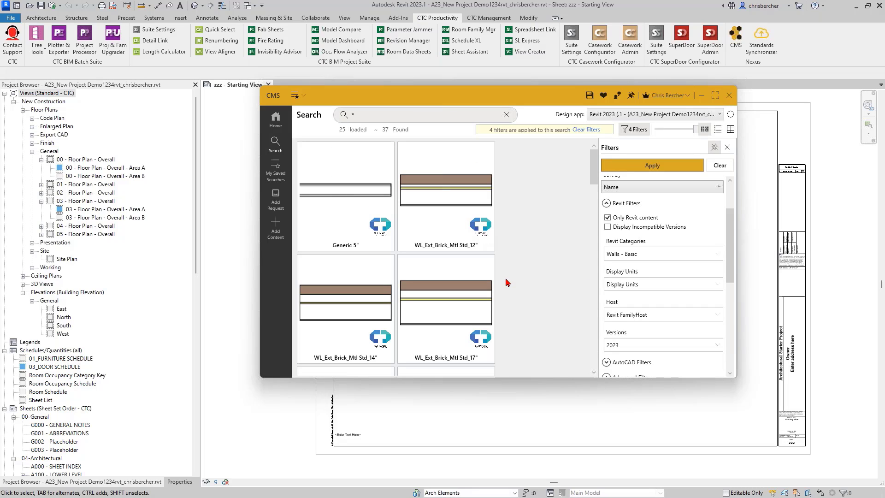
Step: Select the 20" and 6" brick walls and the CMU wall and load them into the project
{"action": "scroll", "coordinate": [520, 211], "scroll_direction": "down", "scroll_amount": 4}
{"action": "scroll", "coordinate": [520, 211], "scroll_direction": "down", "scroll_amount": 1}
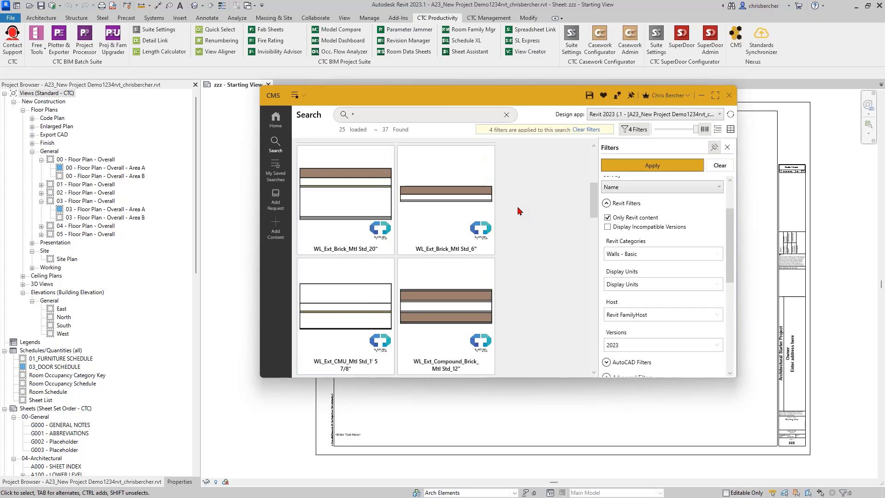
{"action": "mouse_move", "coordinate": [419, 291]}
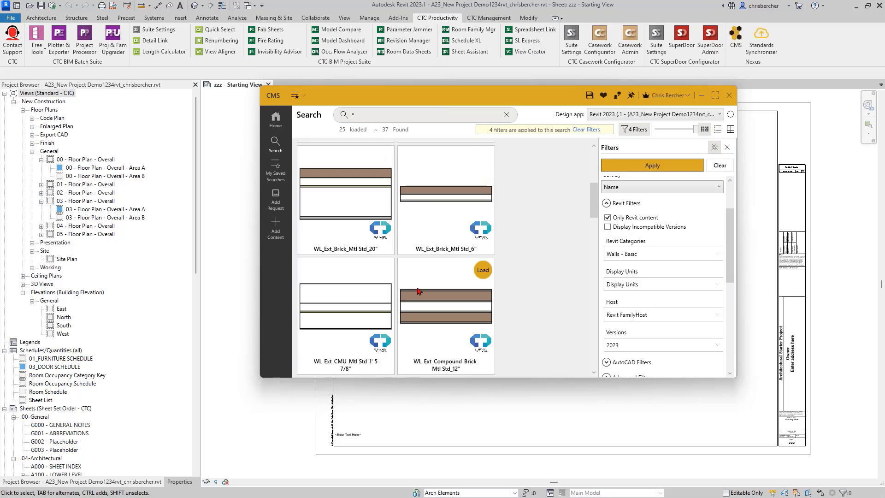
{"action": "left_click", "coordinate": [340, 182]}
{"action": "left_click", "coordinate": [425, 200], "text": "shift"}
{"action": "left_click", "coordinate": [435, 279], "text": "shift"}
{"action": "left_click", "coordinate": [375, 294], "text": "shift"}
{"action": "right_click", "coordinate": [375, 293]}
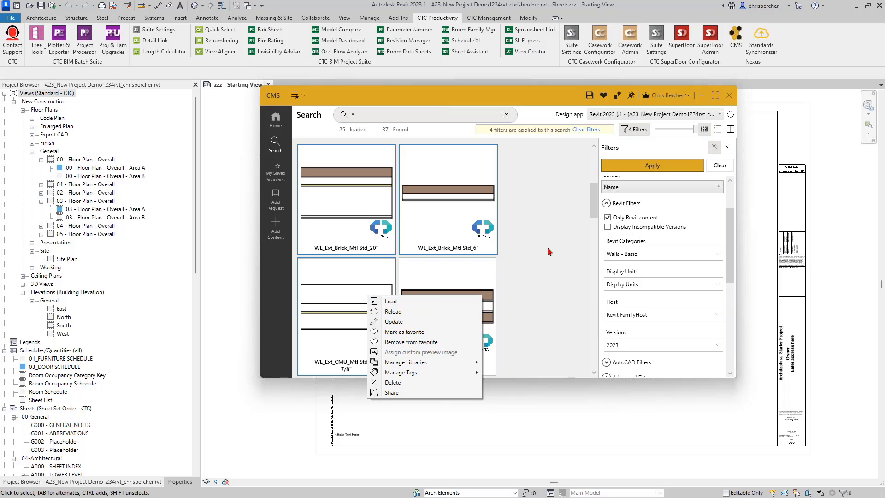
{"action": "left_click", "coordinate": [436, 302]}
Step: Load the WL_Ext_Conc_12" wall type into the project as well
{"action": "mouse_move", "coordinate": [335, 194]}
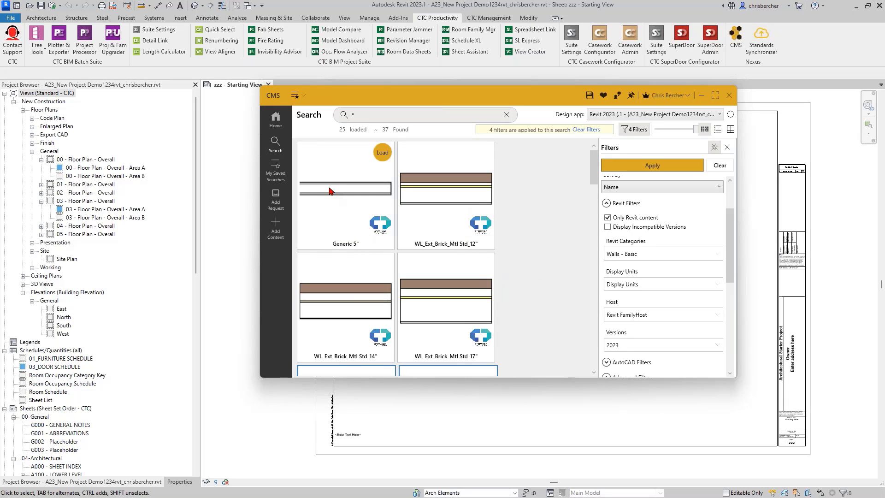
{"action": "scroll", "coordinate": [396, 277], "scroll_direction": "down", "scroll_amount": 5}
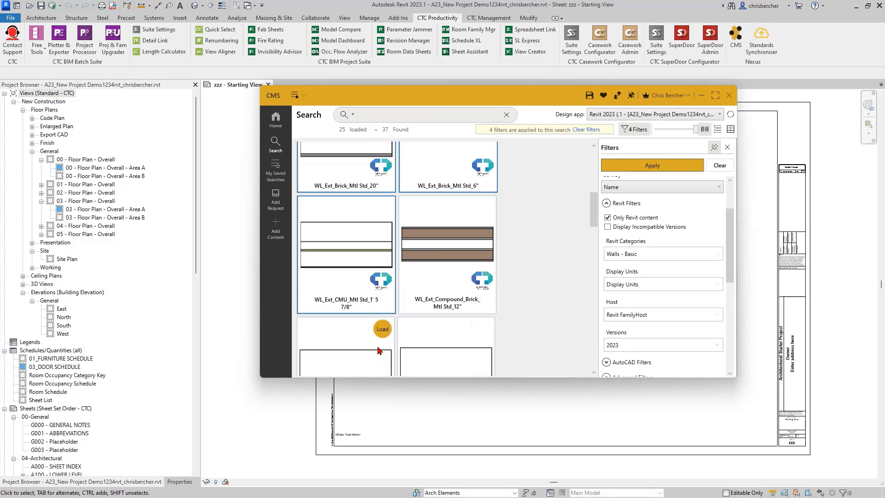
{"action": "scroll", "coordinate": [356, 354], "scroll_direction": "down", "scroll_amount": 2}
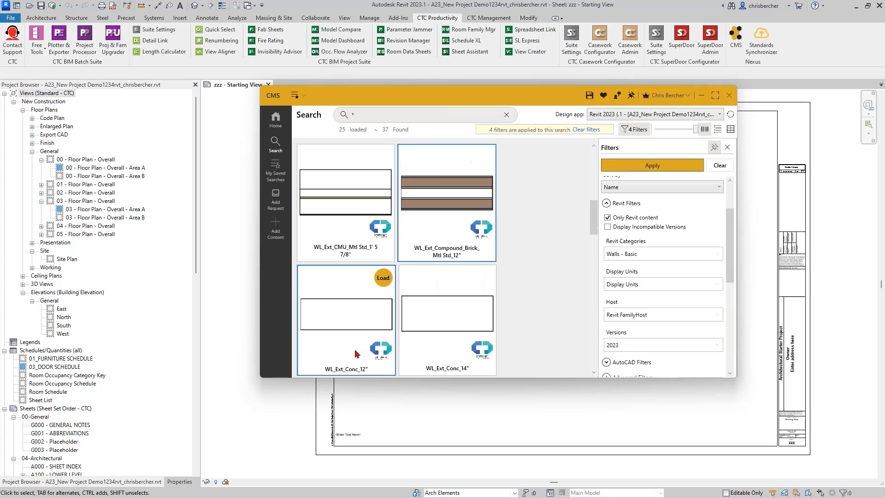
{"action": "right_click", "coordinate": [348, 310]}
{"action": "left_click", "coordinate": [373, 315]}
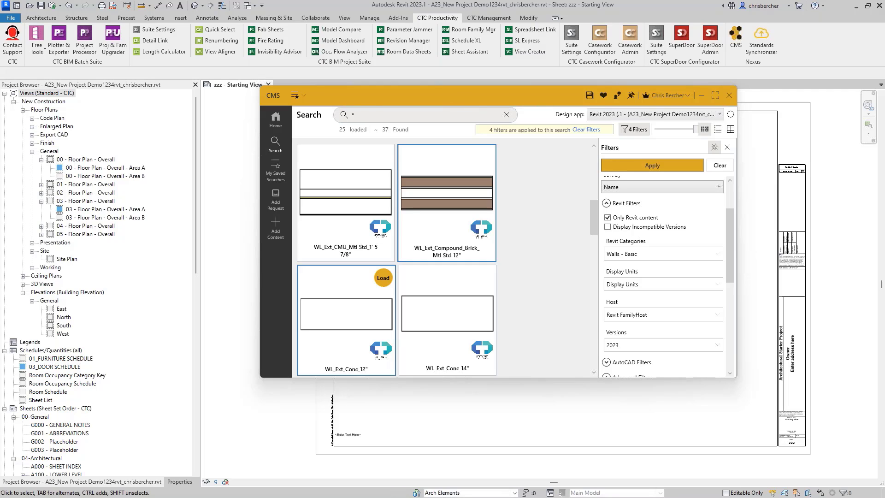
{"action": "mouse_move", "coordinate": [445, 292]}
{"action": "mouse_move", "coordinate": [424, 230]}
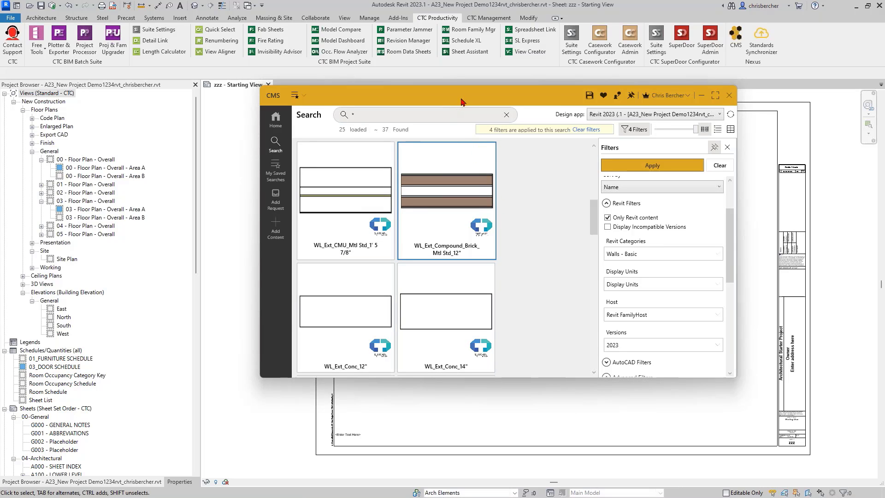
Step: Remove the * wildcard from the CTC CMS search box, keeping the four Revit filters on 37 wall types
{"action": "left_click_drag", "start_coordinate": [461, 102], "coordinate": [478, 209]}
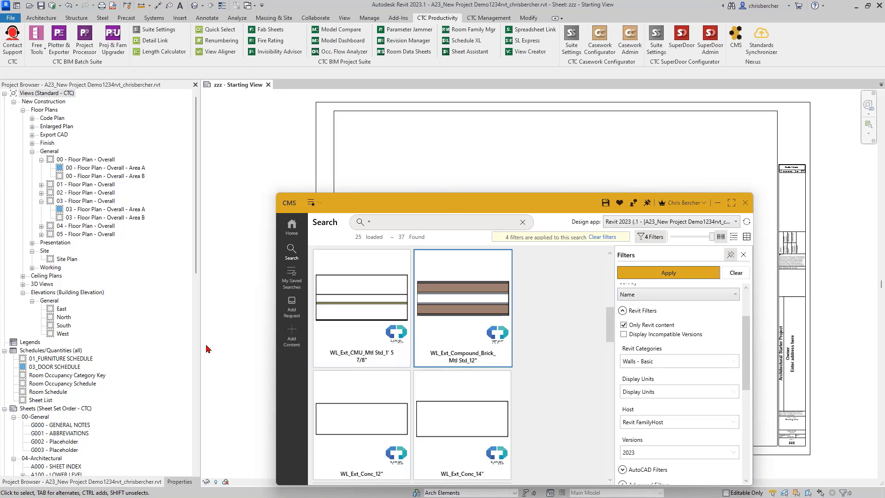
{"action": "scroll", "coordinate": [111, 337], "scroll_direction": "down", "scroll_amount": 14}
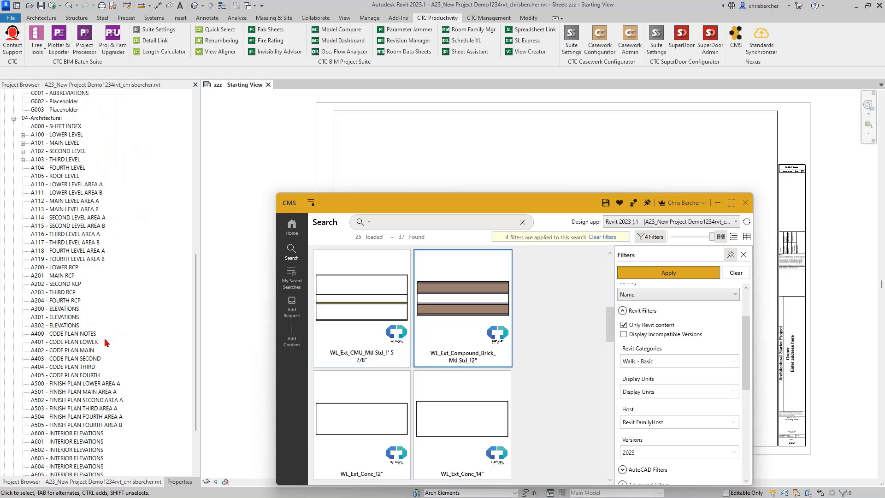
{"action": "scroll", "coordinate": [105, 342], "scroll_direction": "up", "scroll_amount": 6}
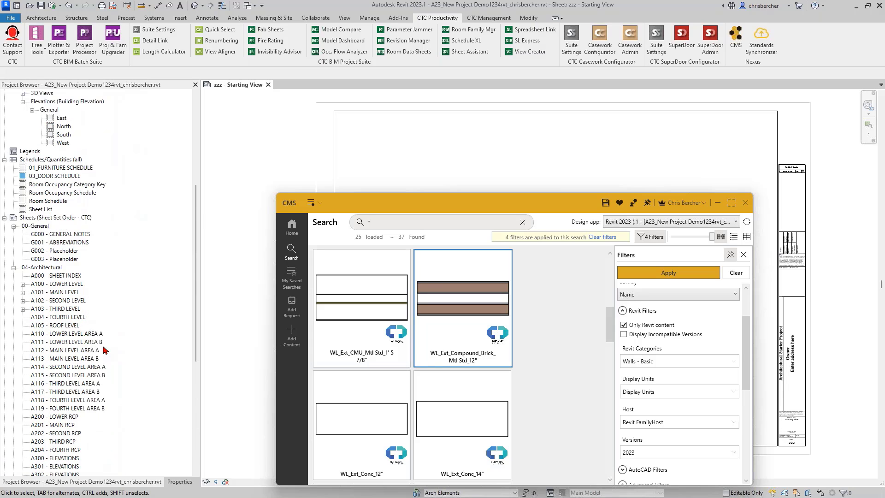
{"action": "scroll", "coordinate": [105, 350], "scroll_direction": "up", "scroll_amount": 3}
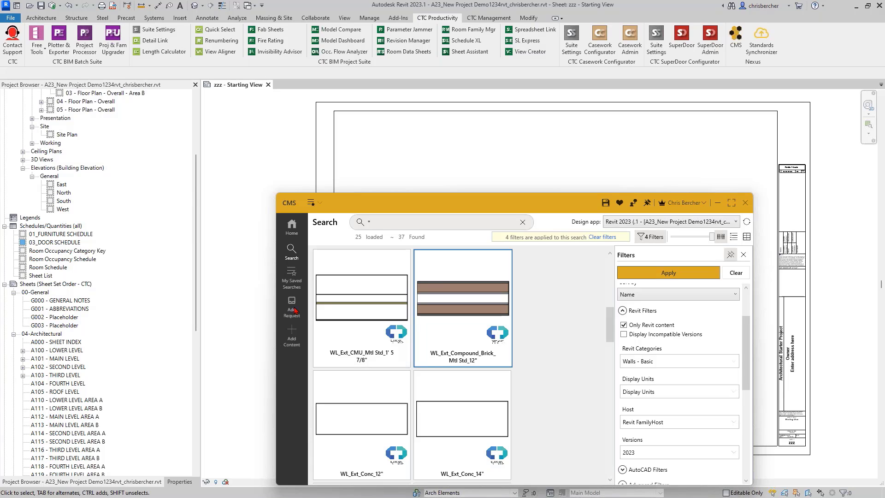
{"action": "mouse_move", "coordinate": [314, 309]}
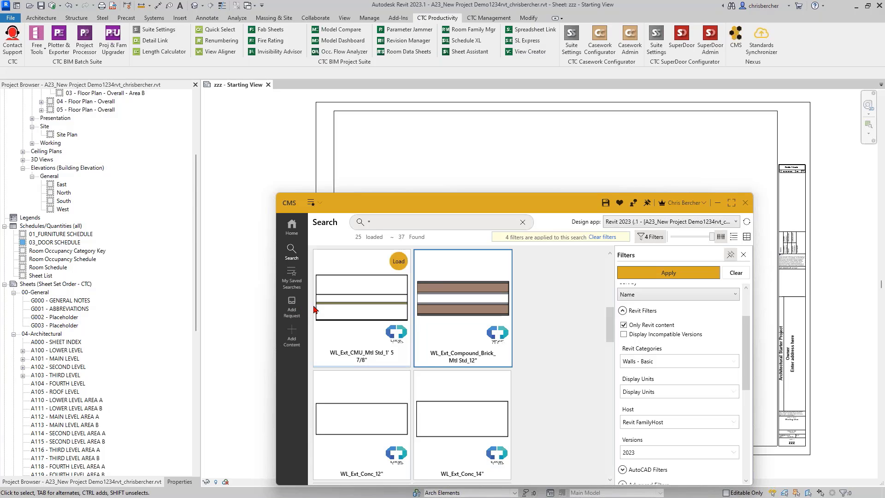
{"action": "left_click_drag", "start_coordinate": [529, 205], "coordinate": [497, 135]}
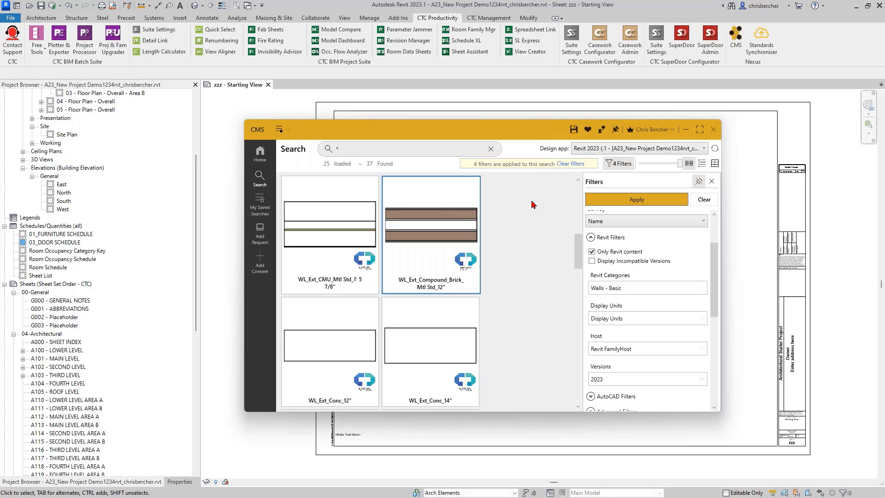
{"action": "left_click", "coordinate": [418, 151]}
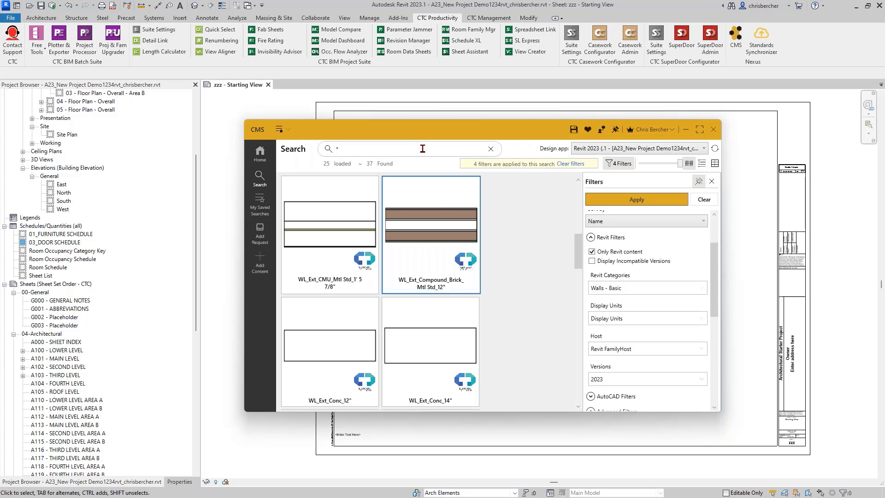
{"action": "key", "text": "BackSpace"}
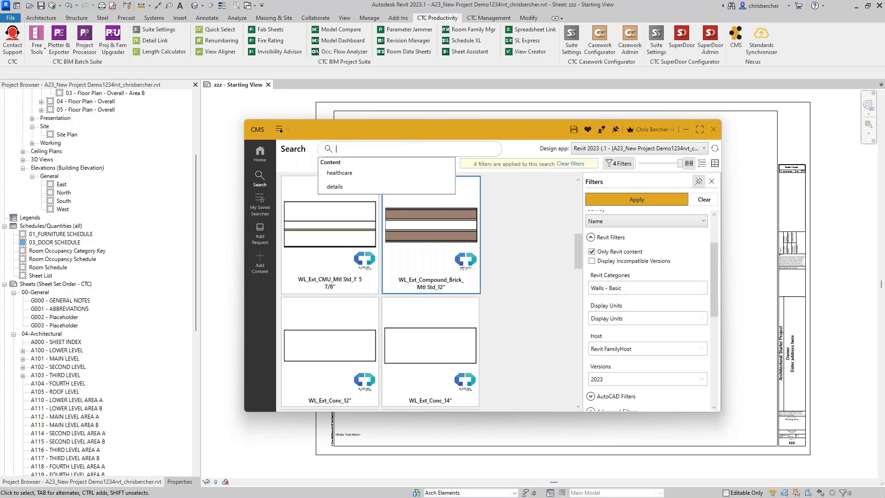
Step: Return to the CMS home page and browse the full Revit Categories list in an enlarged window
{"action": "left_click", "coordinate": [264, 160]}
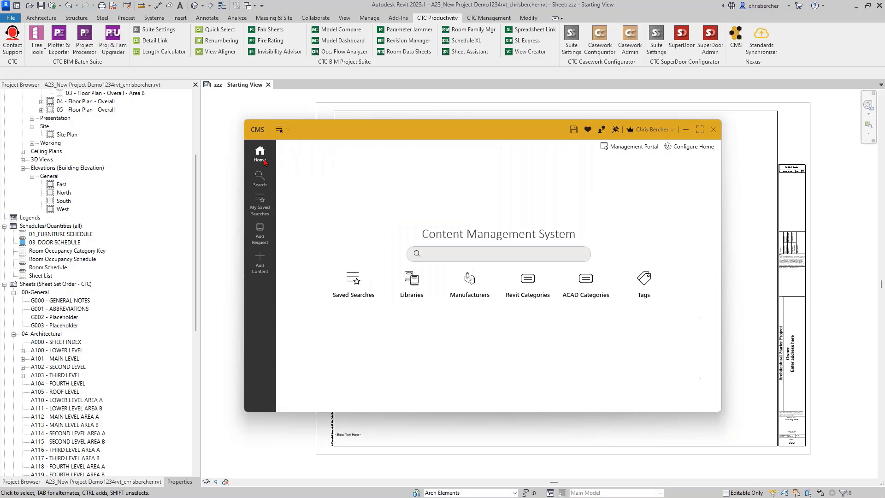
{"action": "left_click", "coordinate": [527, 286]}
{"action": "left_click_drag", "start_coordinate": [530, 125], "coordinate": [529, 55]}
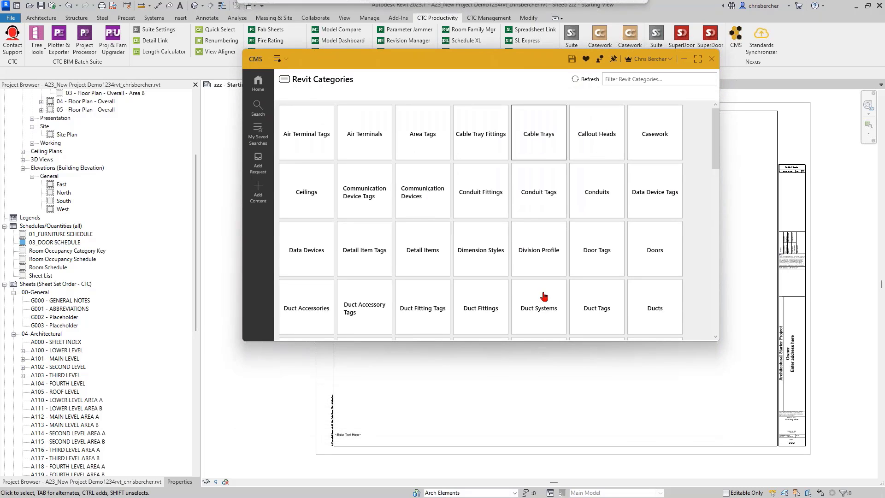
{"action": "left_click_drag", "start_coordinate": [525, 341], "coordinate": [530, 464]}
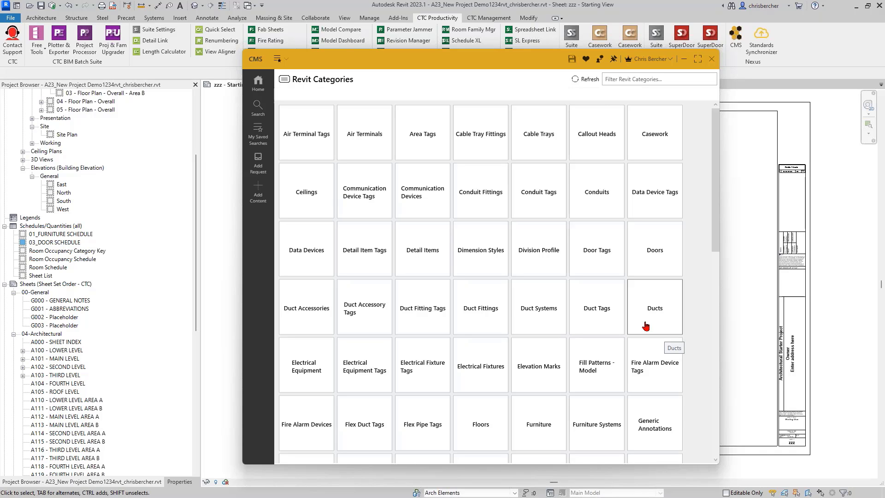
{"action": "scroll", "coordinate": [559, 308], "scroll_direction": "down", "scroll_amount": 5}
{"action": "scroll", "coordinate": [544, 308], "scroll_direction": "down", "scroll_amount": 8}
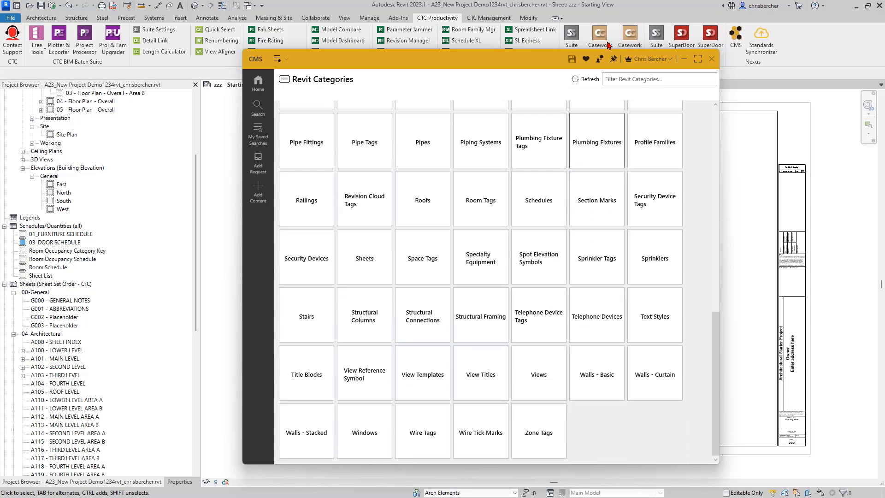
Step: Minimise CTC CMS and advance the presentation to the Thank You slide
{"action": "left_click_drag", "start_coordinate": [512, 63], "coordinate": [512, 81]}
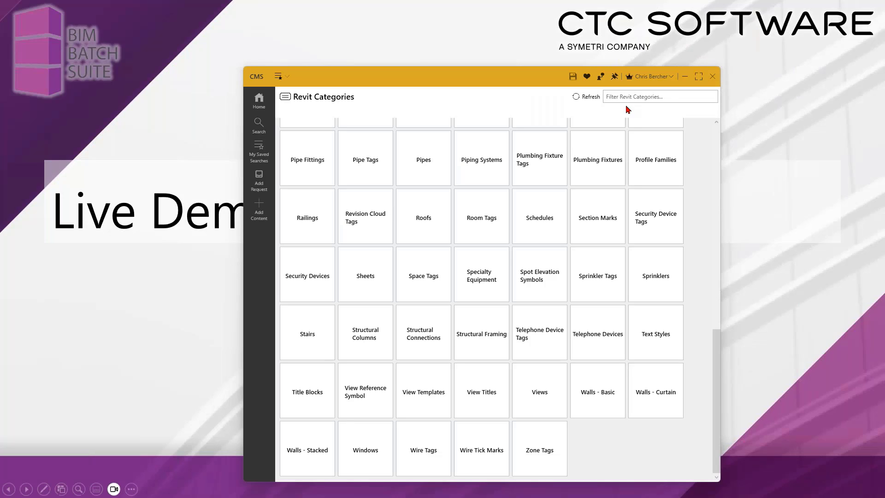
{"action": "left_click", "coordinate": [686, 76]}
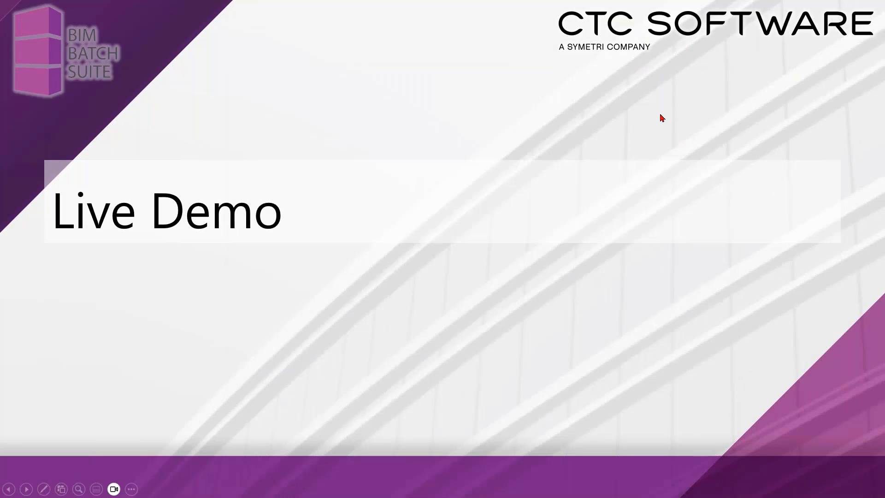
{"action": "left_click", "coordinate": [631, 145]}
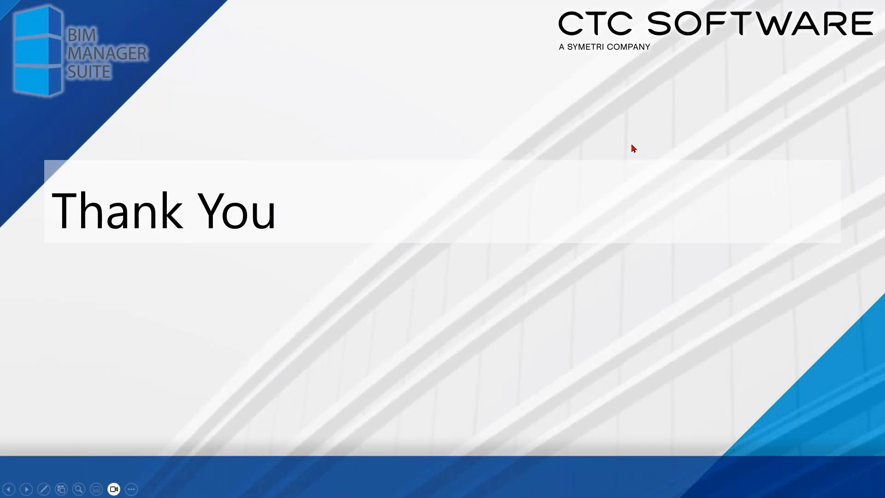